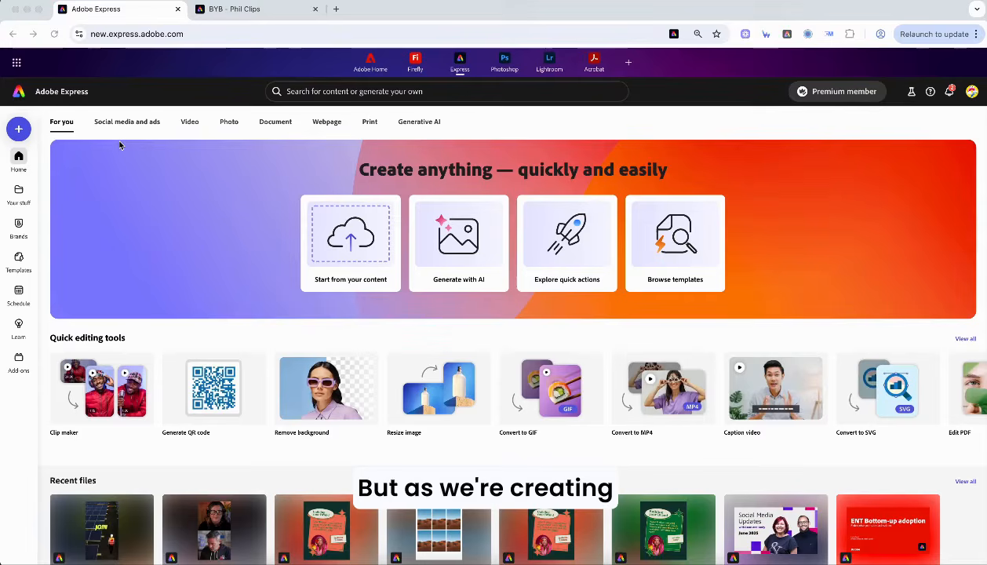
- Compare Instagram, Facebook and LinkedIn formats under Social media and ads, then start a blank 1080×1080 LinkedIn post
click(118, 124)
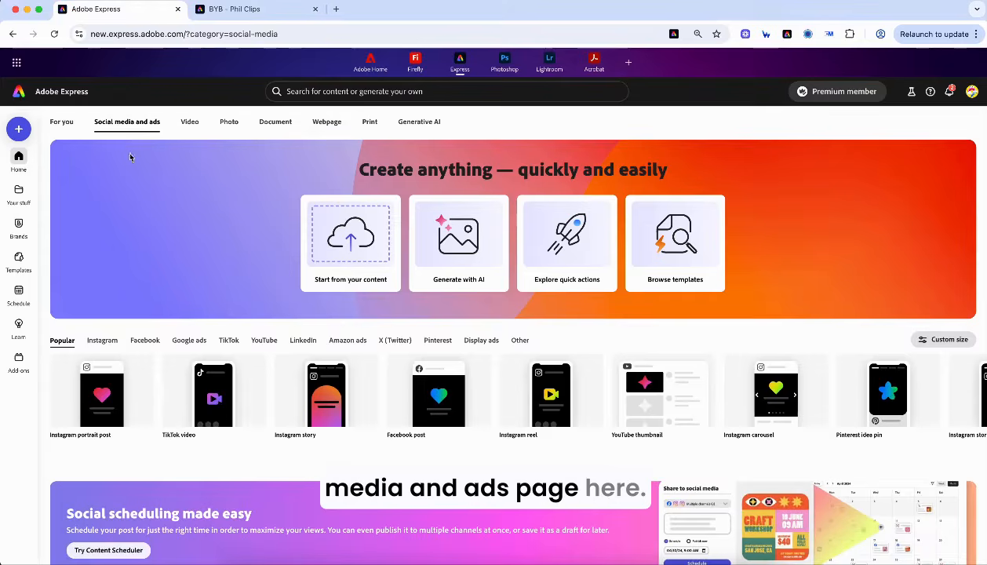
scroll(243, 266, down, 2)
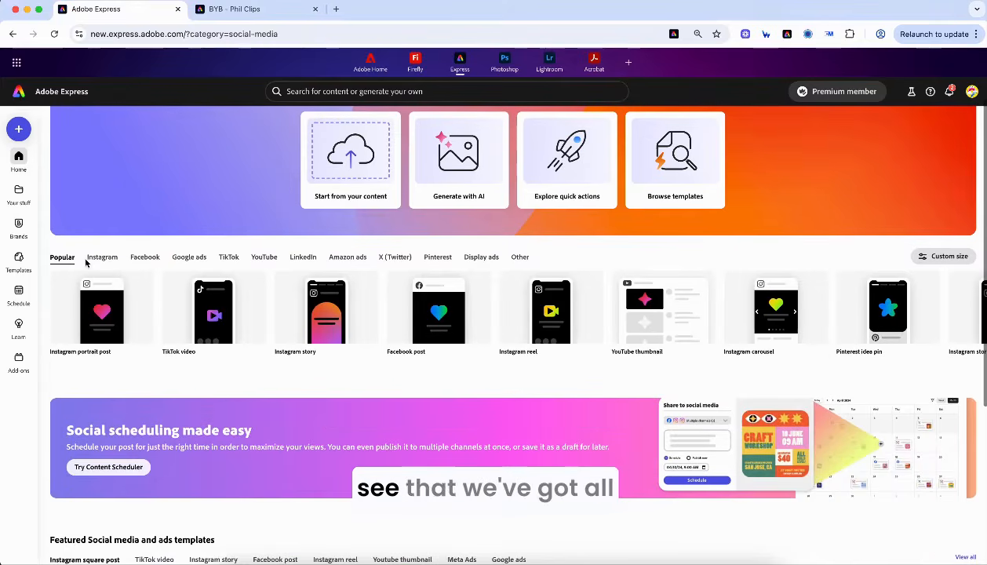
click(96, 259)
click(145, 259)
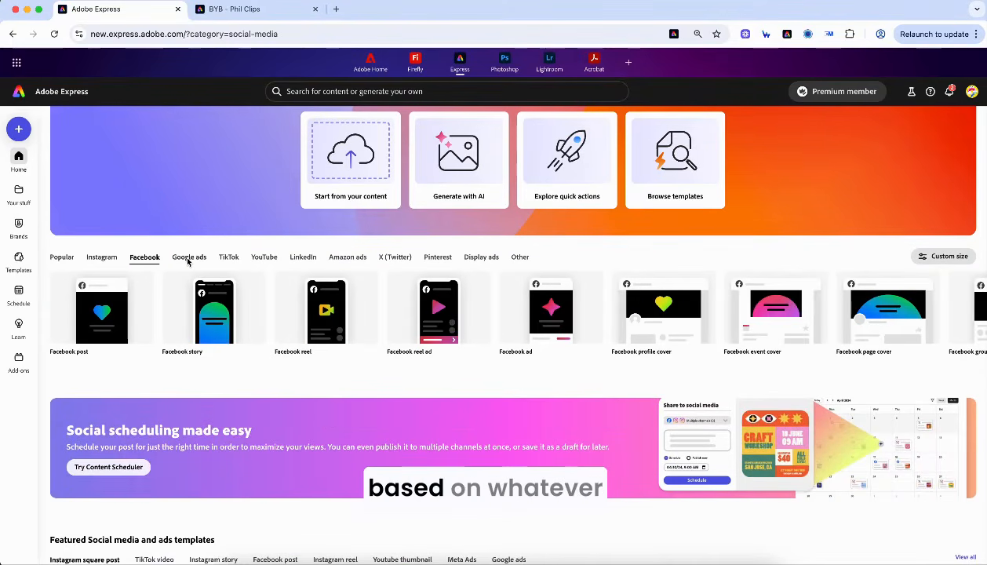
click(100, 259)
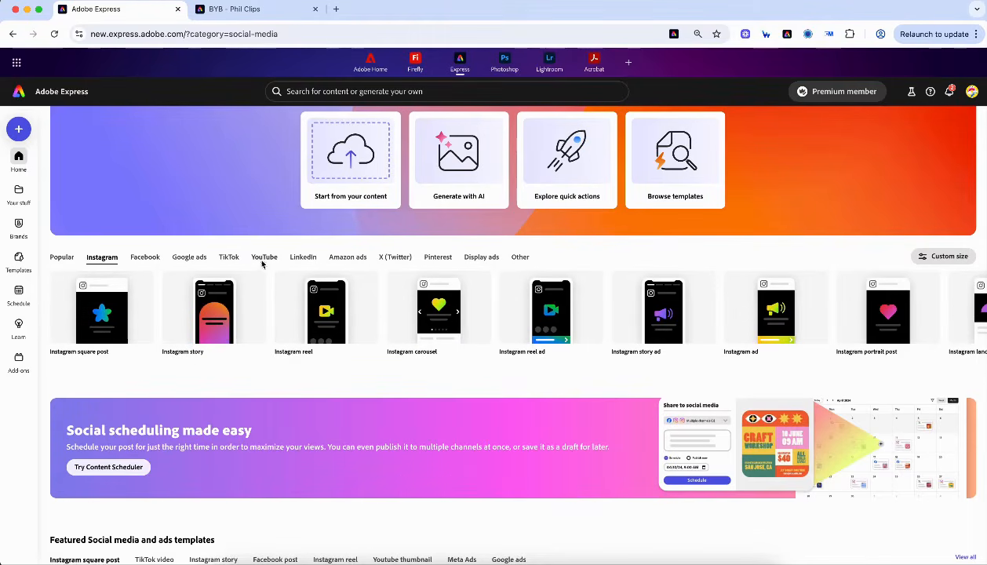
click(304, 258)
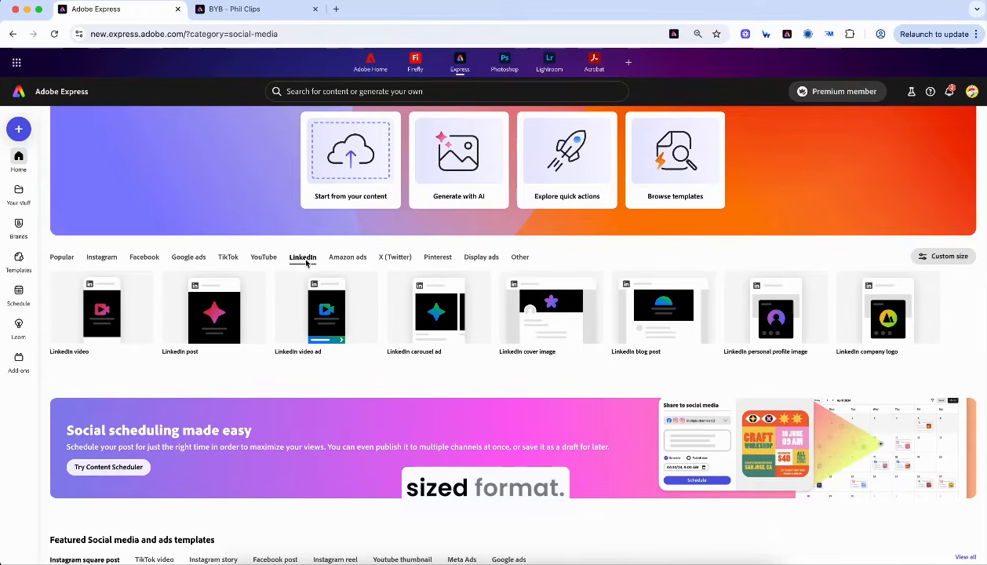
mouse_move(349, 324)
mouse_move(212, 320)
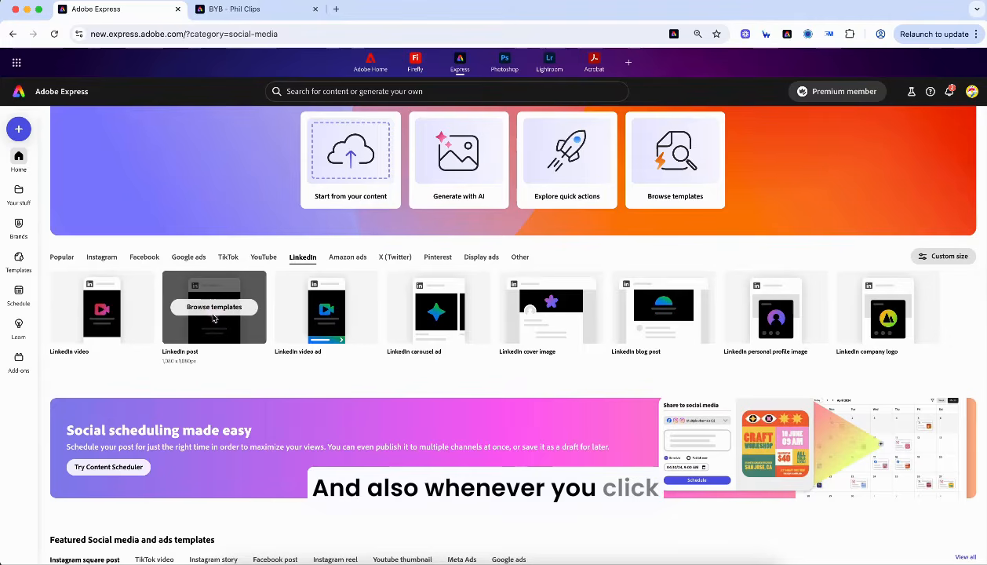
click(209, 307)
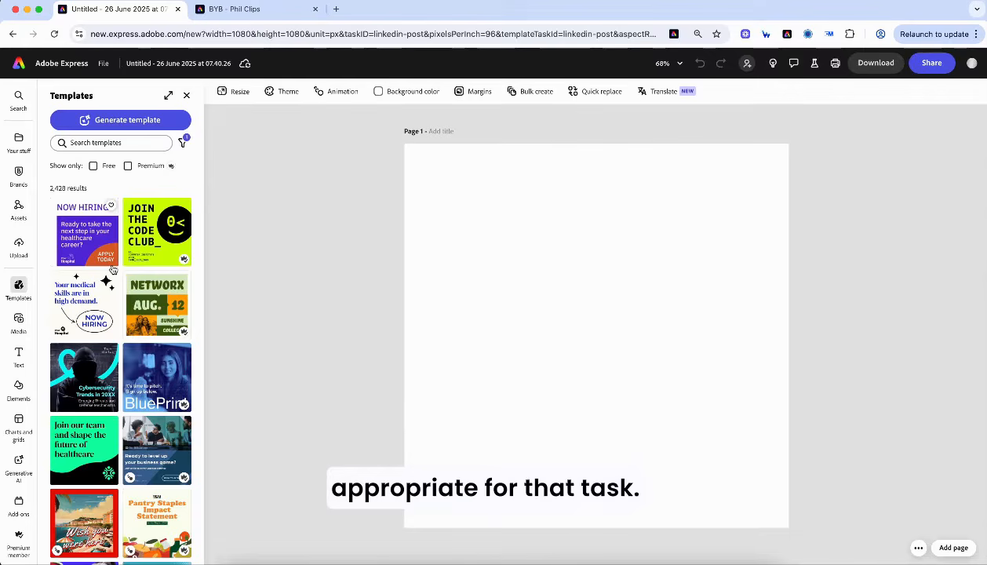
- Return to the home page, browse the Social media and ads formats, then switch to For you
click(19, 65)
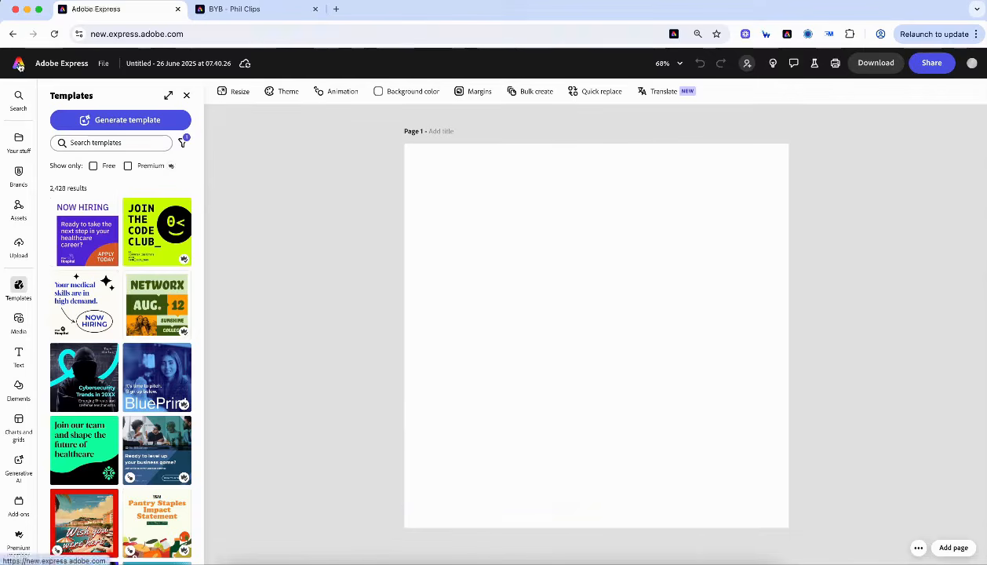
click(157, 123)
scroll(317, 361, down, 2)
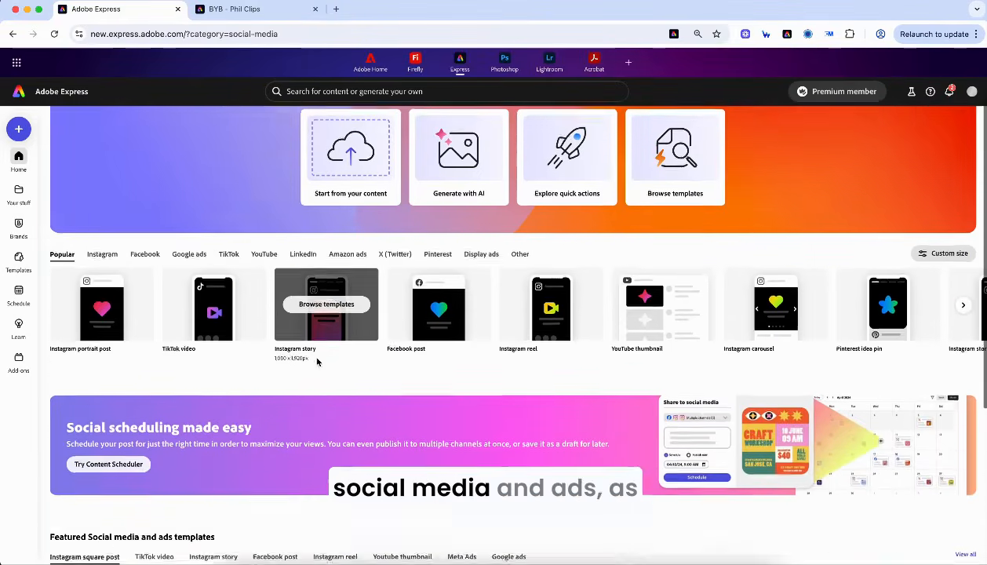
scroll(317, 361, down, 3)
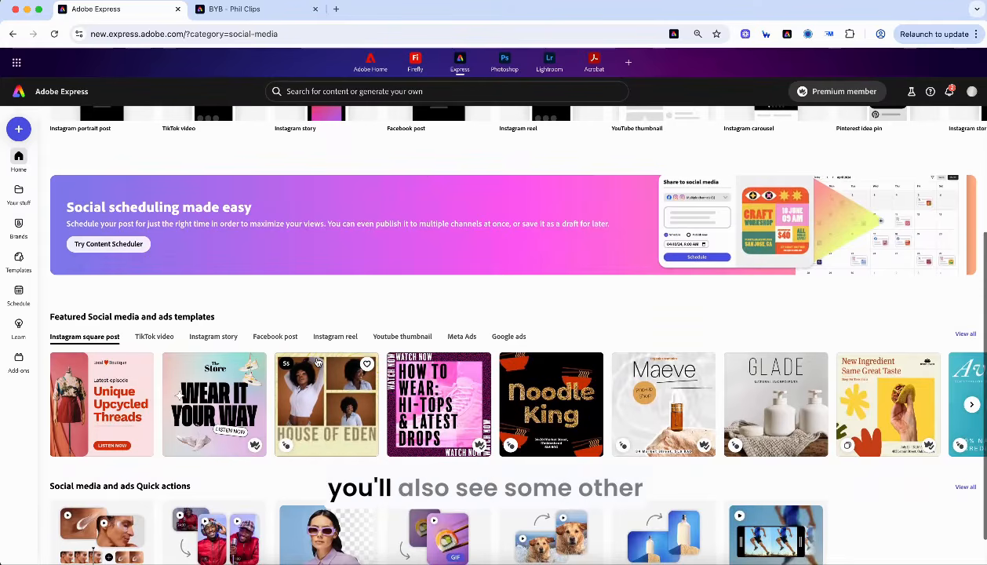
scroll(265, 375, down, 1)
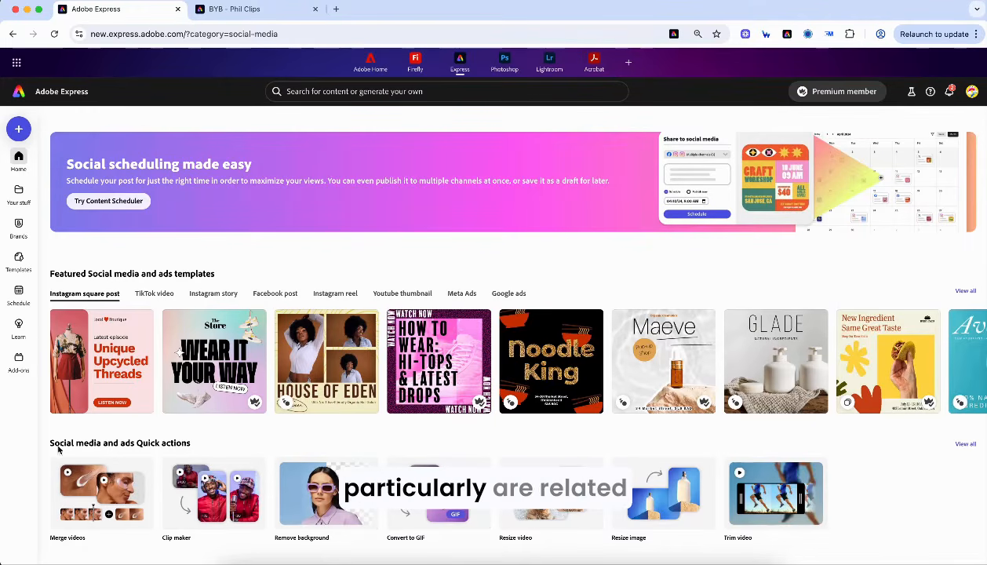
scroll(293, 466, up, 3)
scroll(328, 243, up, 2)
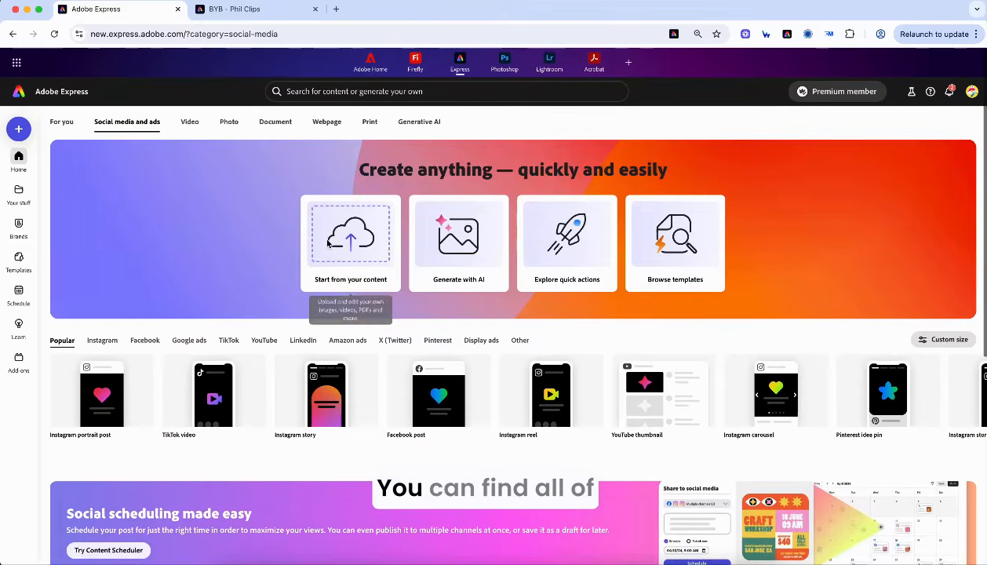
click(60, 124)
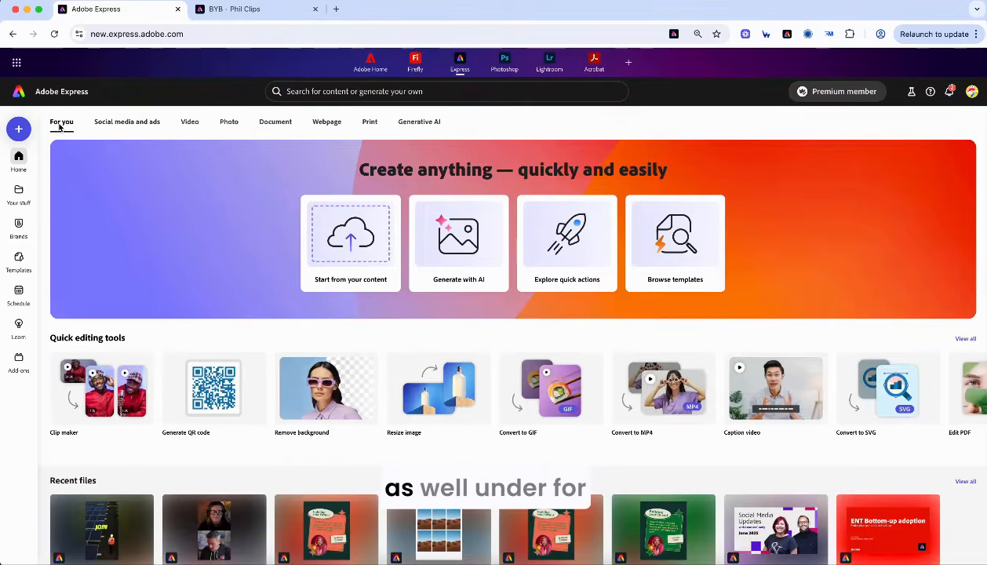
click(20, 130)
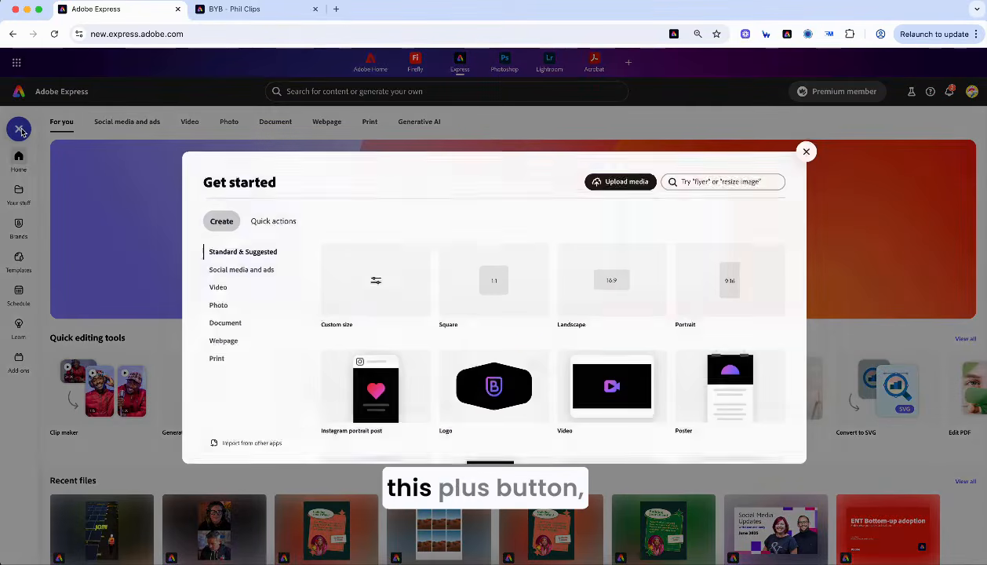
click(267, 223)
scroll(491, 357, down, 5)
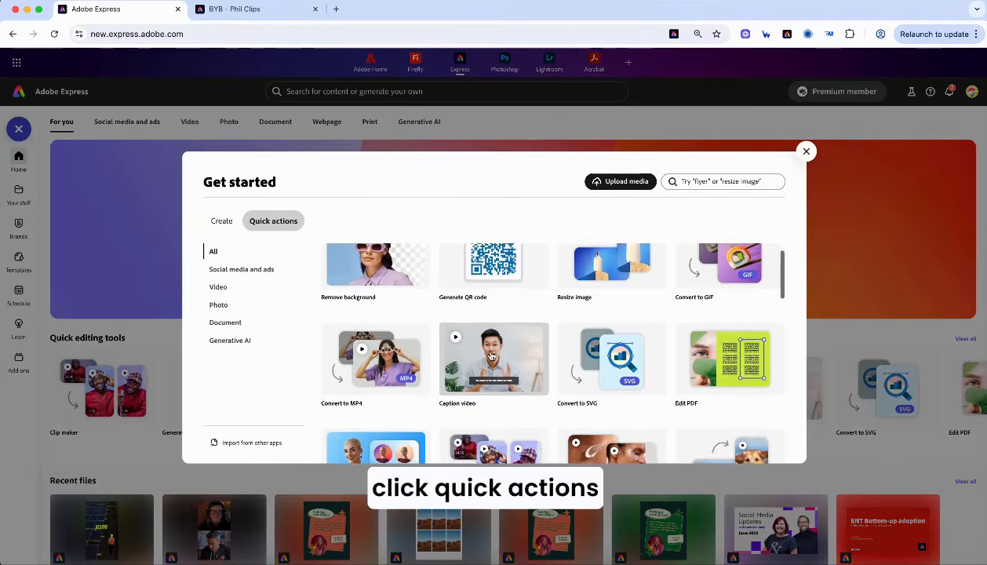
scroll(491, 357, down, 10)
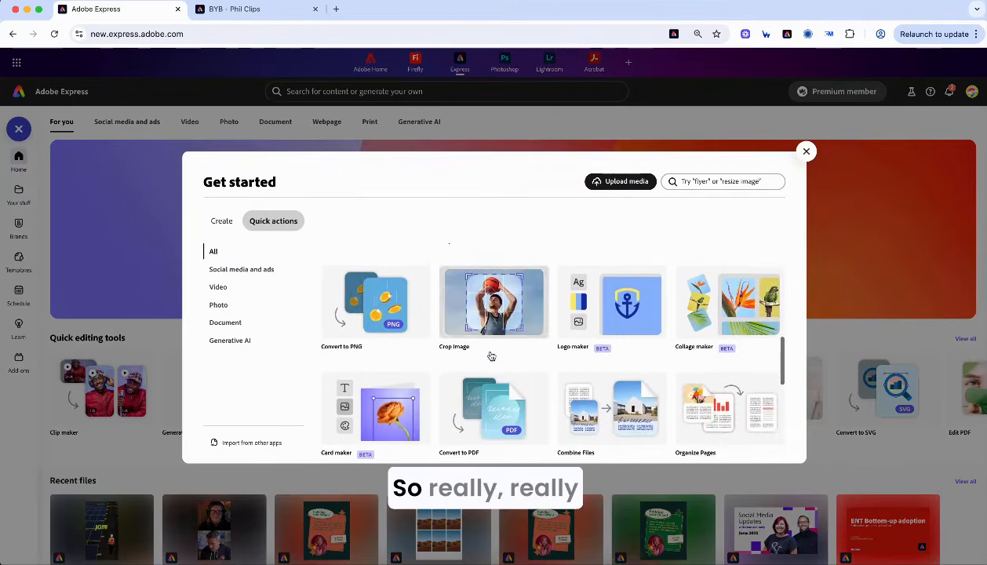
scroll(491, 357, up, 10)
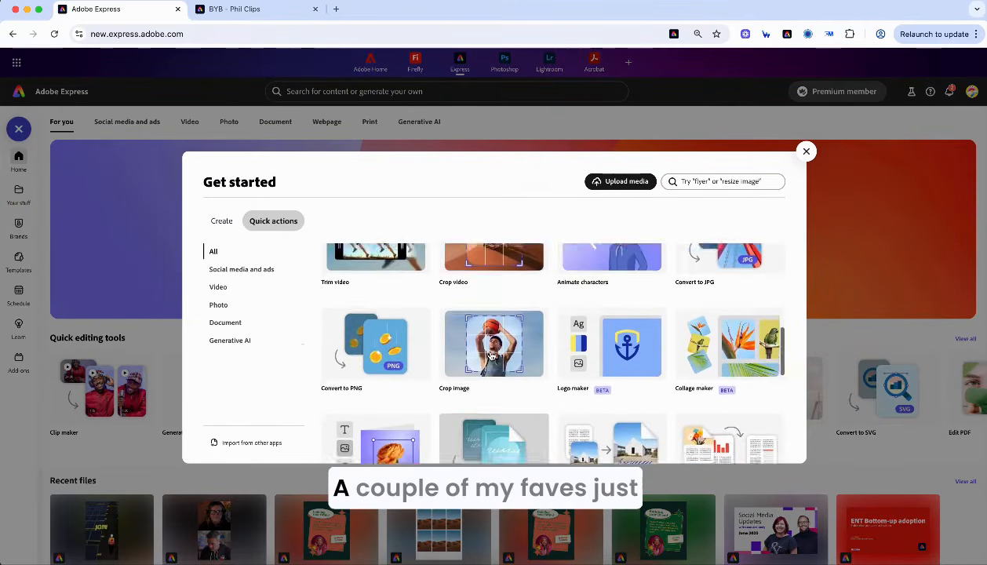
scroll(491, 357, up, 3)
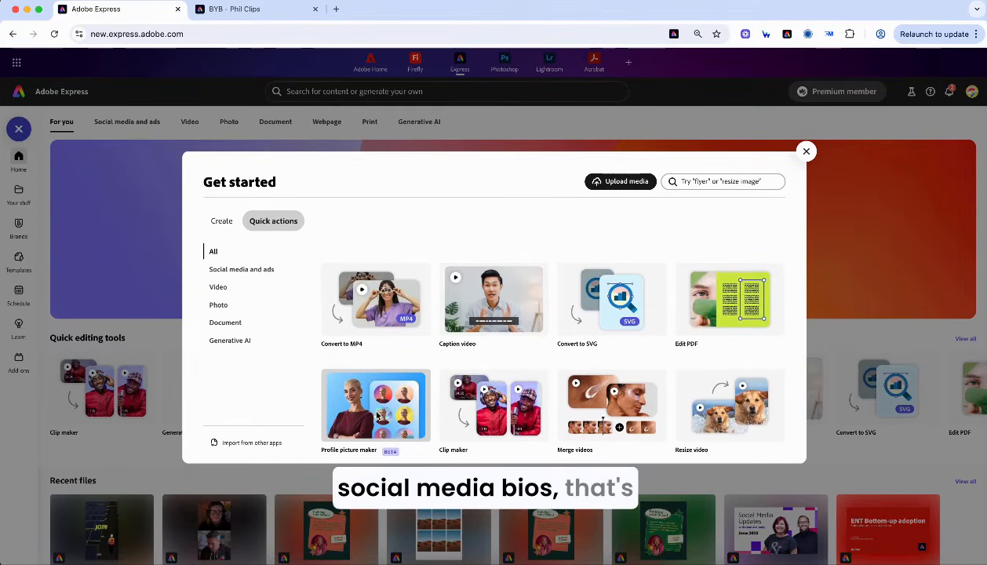
click(807, 152)
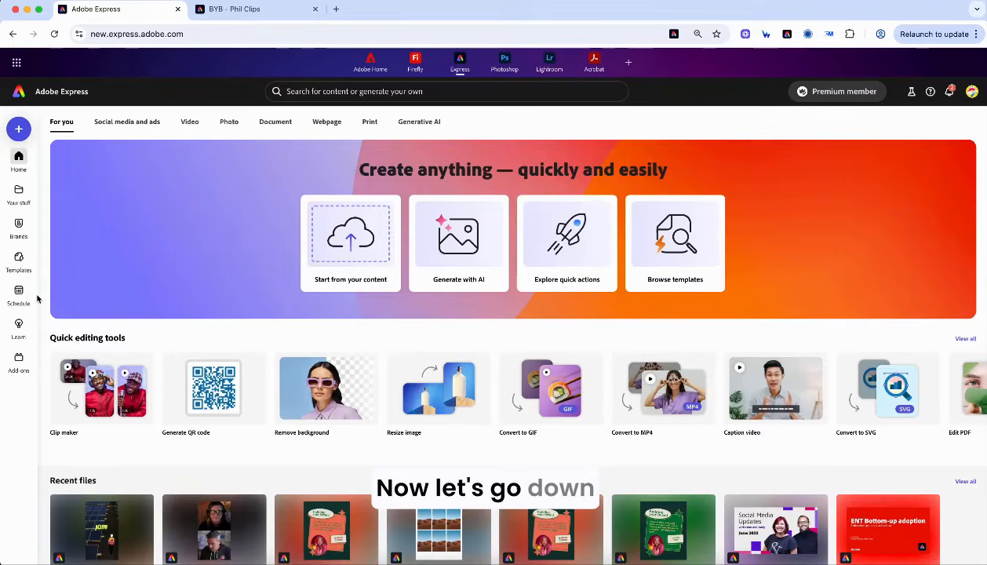
- Open the Building Your Brand project from Your stuff > Projects, then go back to Your stuff
mouse_move(17, 196)
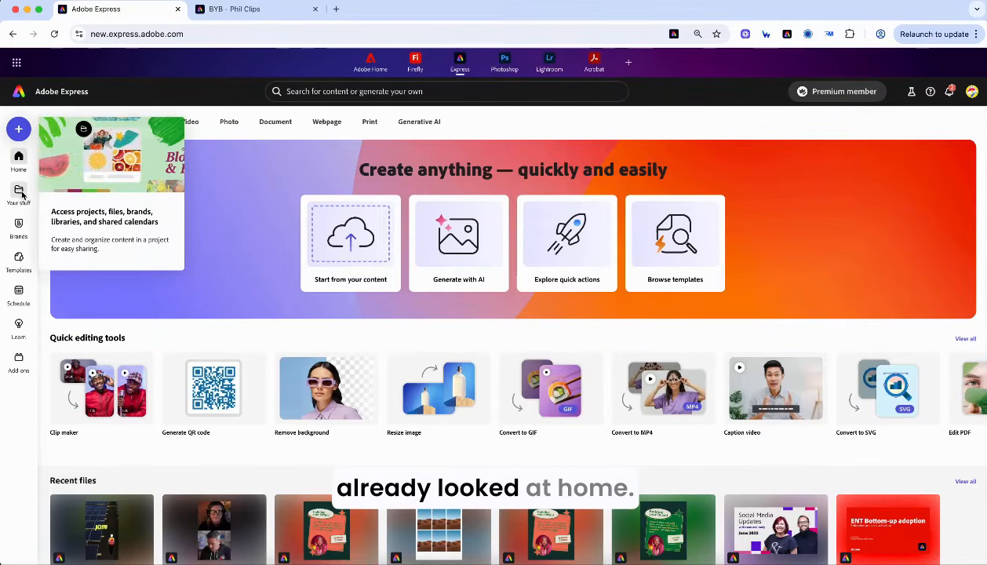
click(20, 191)
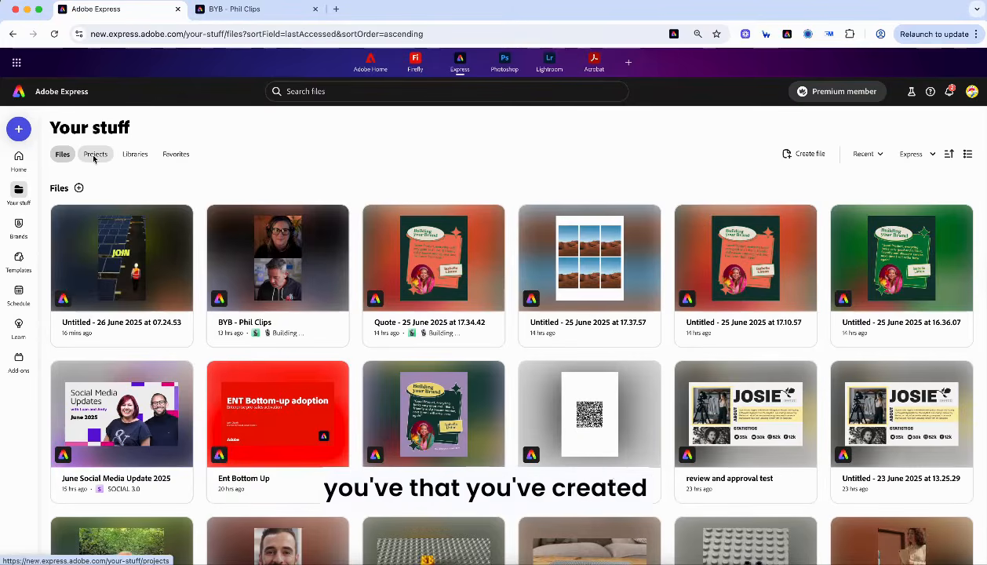
click(94, 155)
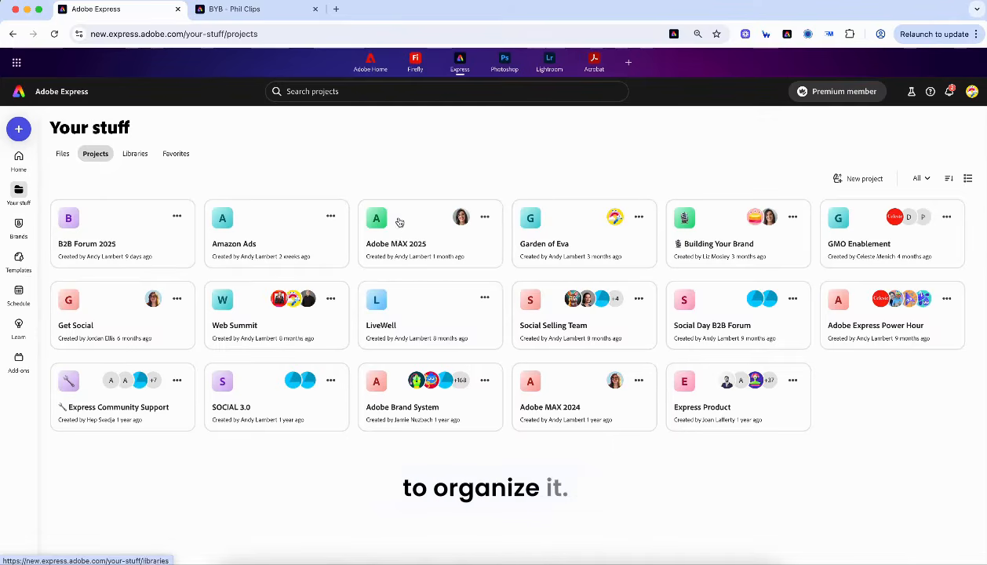
click(95, 154)
click(714, 232)
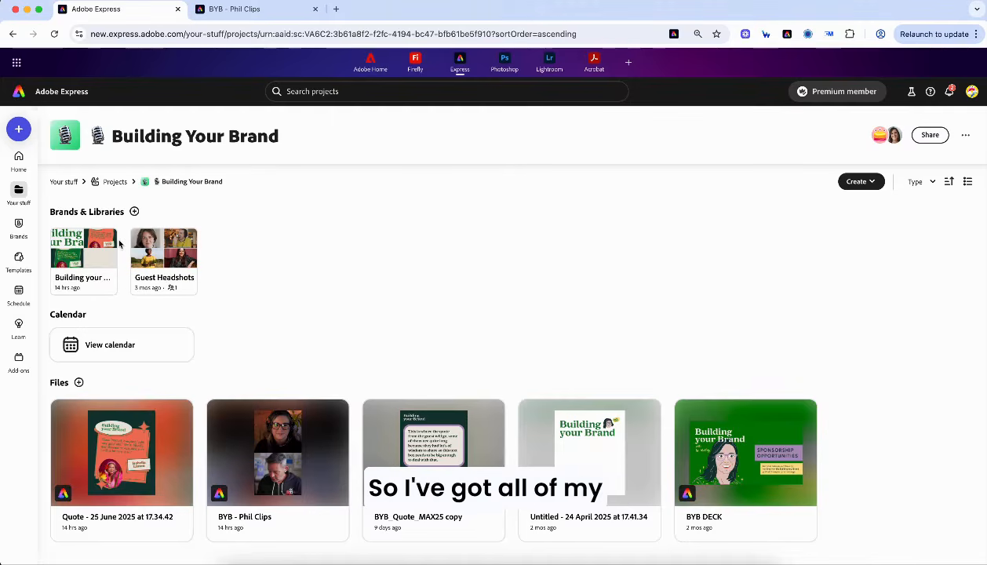
mouse_move(147, 261)
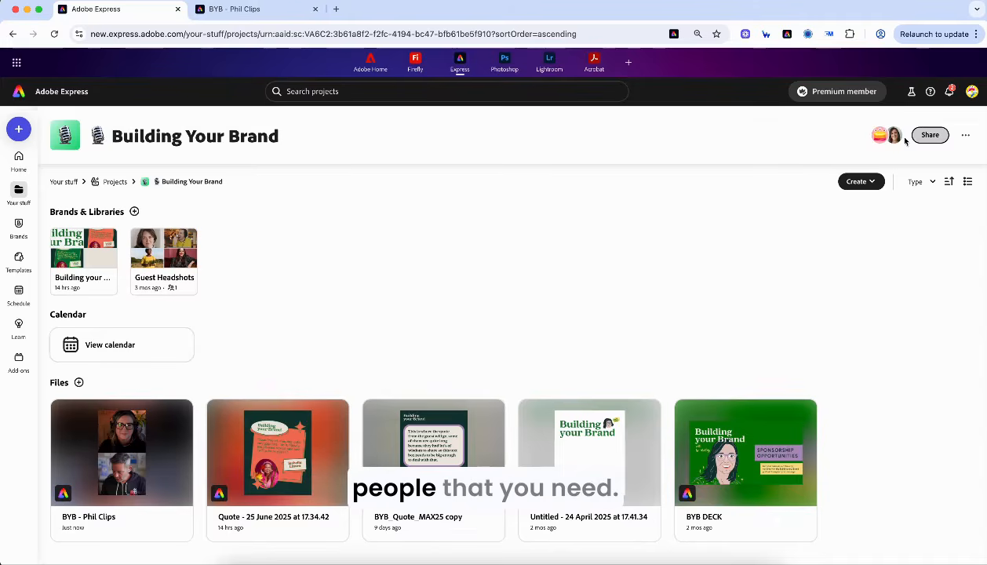
click(64, 181)
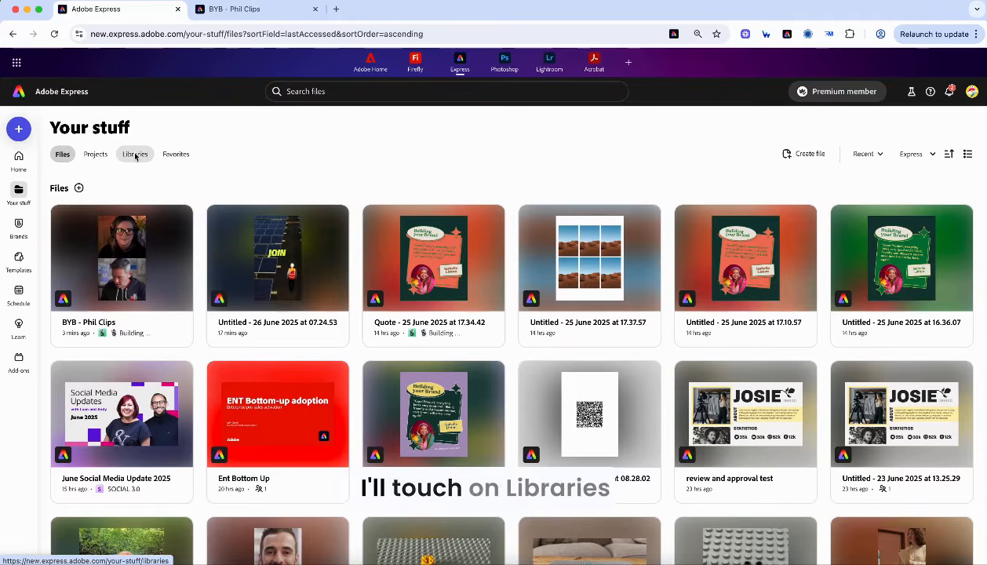
- Check Favorites, then open the Brands page listing kits like test 123, SOCIAL 3.0 and Adobe Brand
click(176, 156)
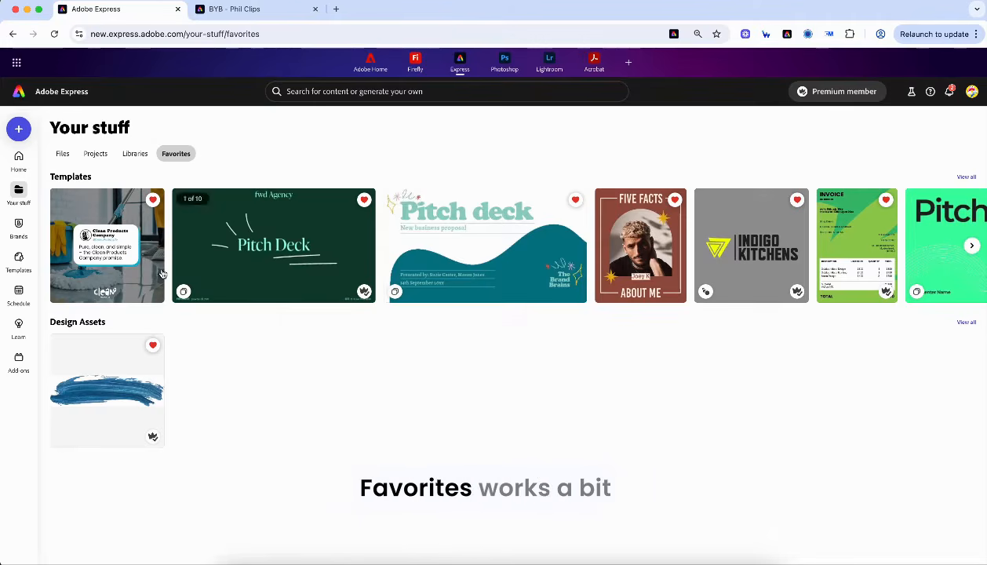
click(19, 226)
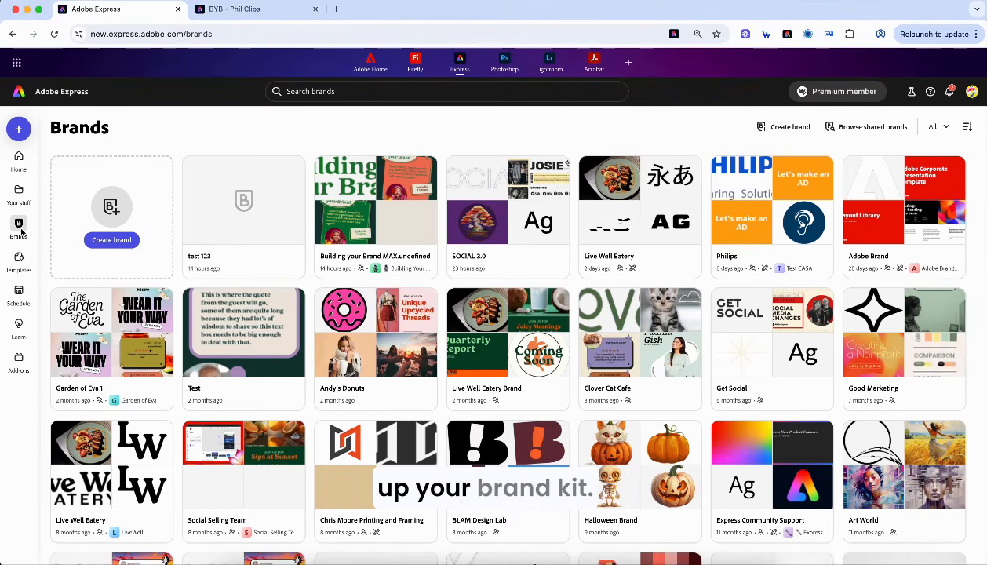
scroll(310, 378, down, 3)
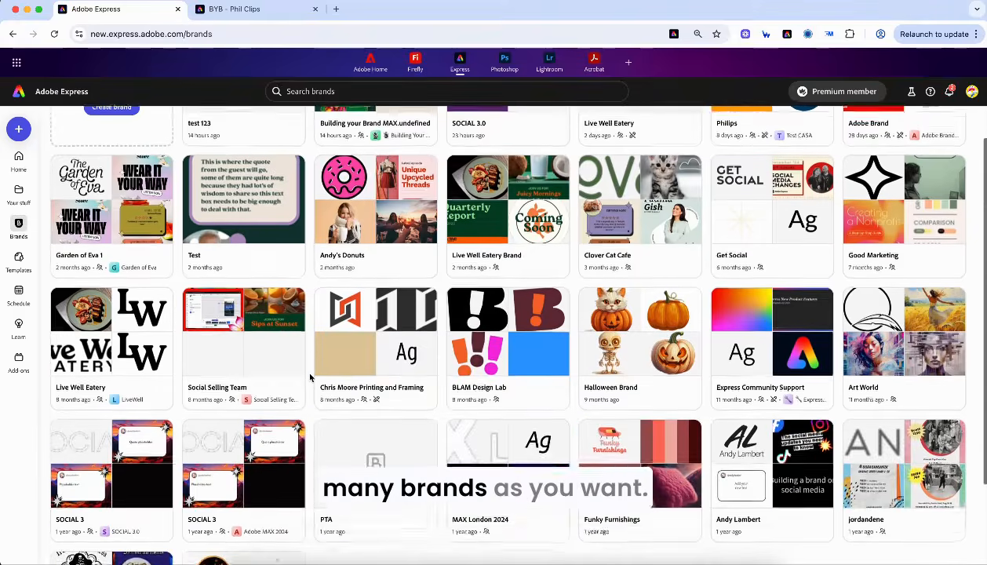
scroll(310, 378, up, 2)
scroll(310, 379, up, 1)
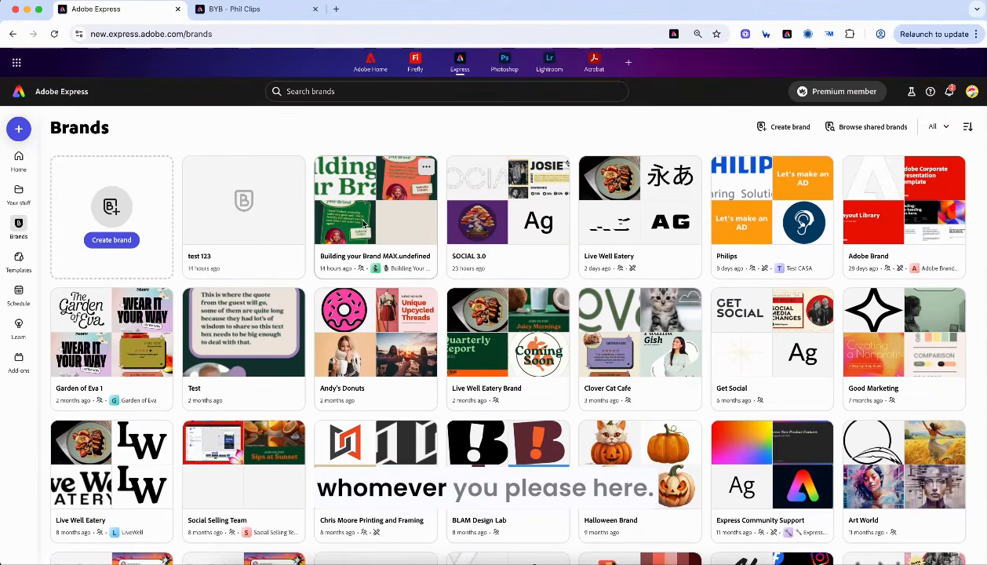
- View the Building your Brand kit and the template library, then open the June 2025 Schedule calendar
click(364, 225)
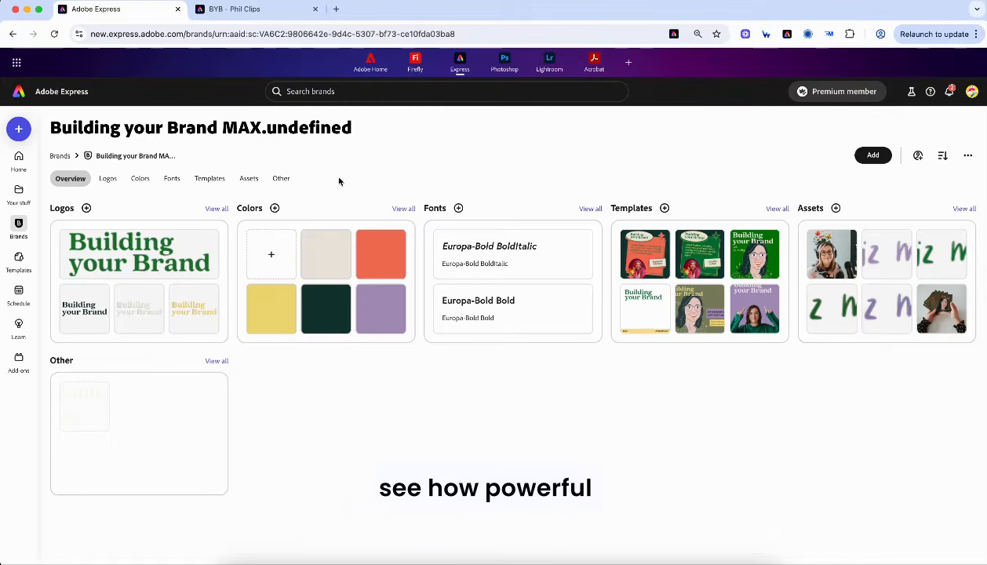
click(16, 264)
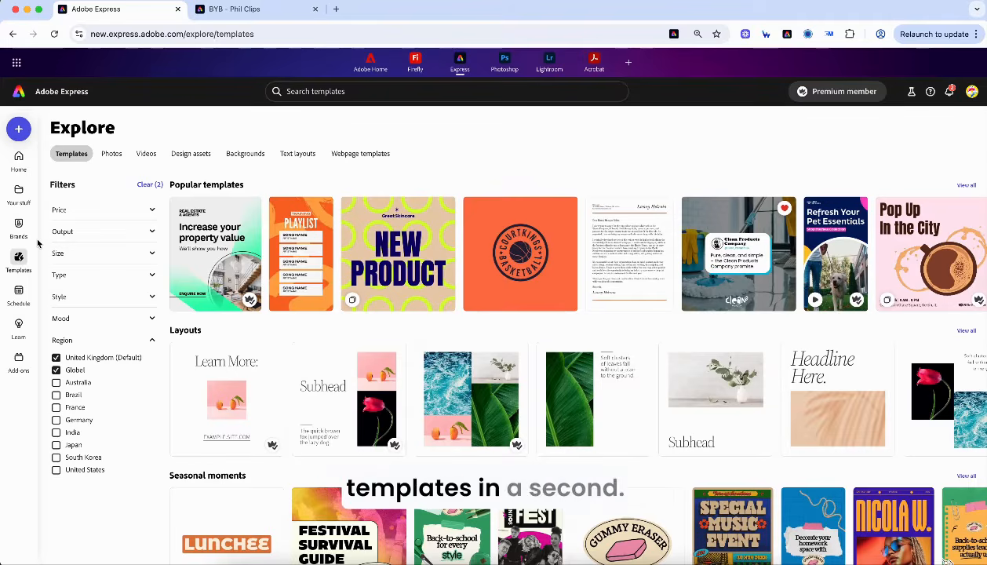
click(18, 292)
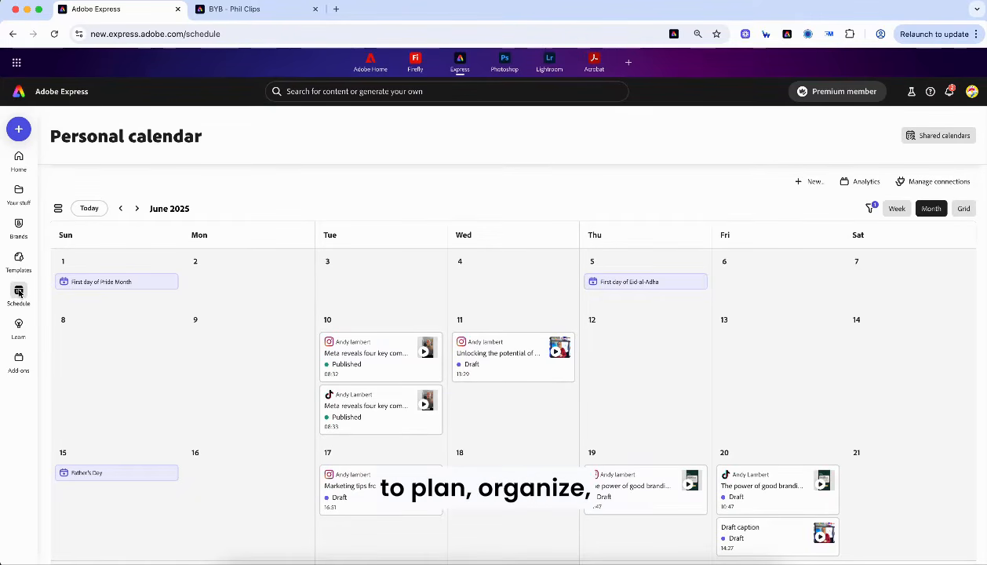
scroll(352, 341, down, 5)
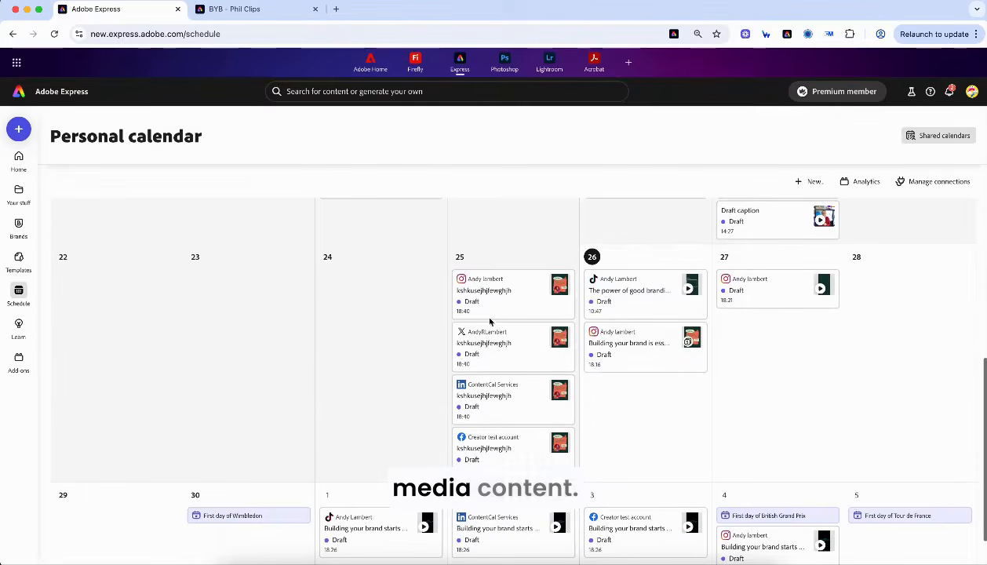
scroll(503, 471, down, 1)
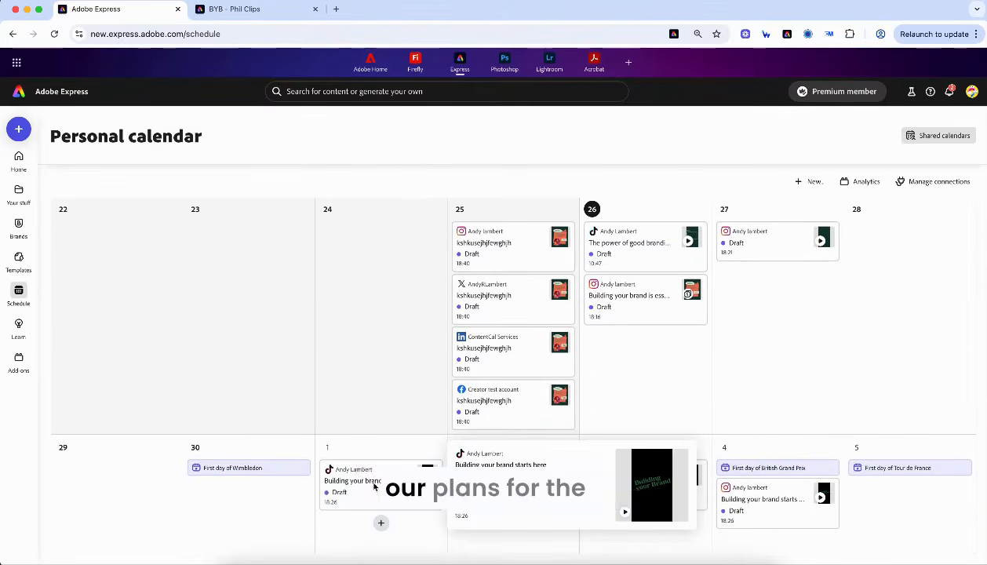
mouse_move(374, 486)
mouse_down()
mouse_move(619, 468)
mouse_move(375, 503)
mouse_up()
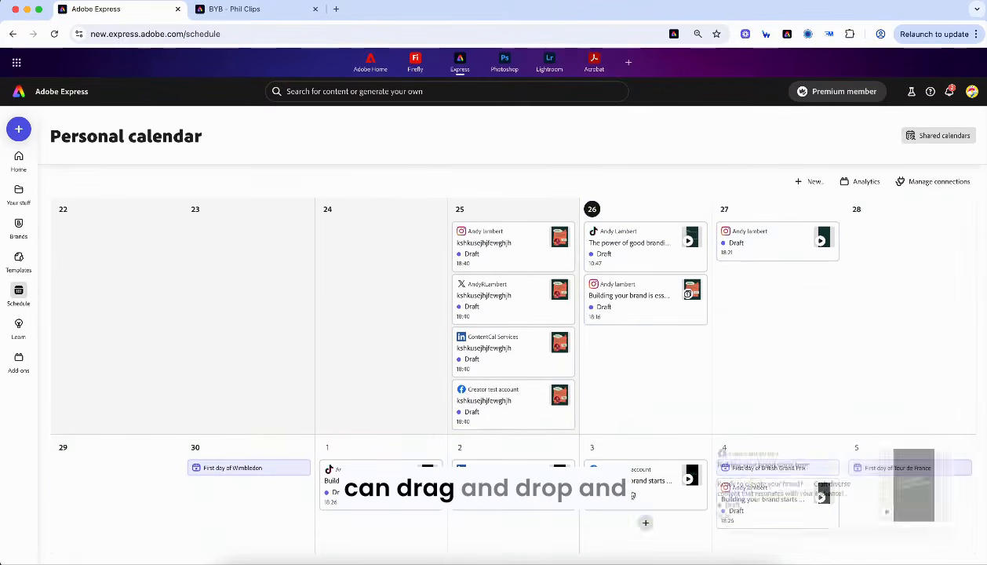
mouse_move(633, 495)
mouse_down()
mouse_move(584, 520)
mouse_move(620, 492)
mouse_up()
click(942, 184)
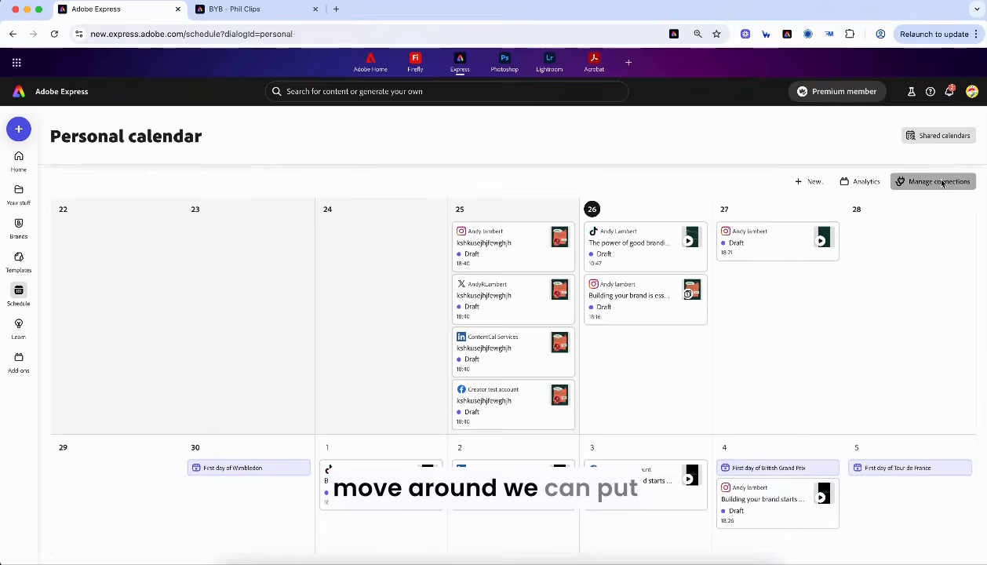
scroll(466, 316, down, 4)
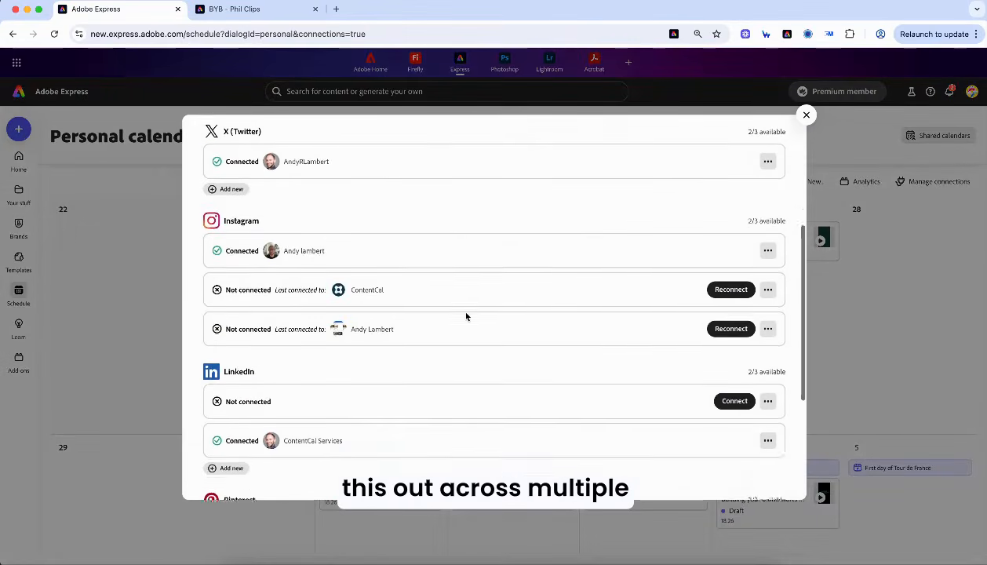
scroll(466, 316, down, 2)
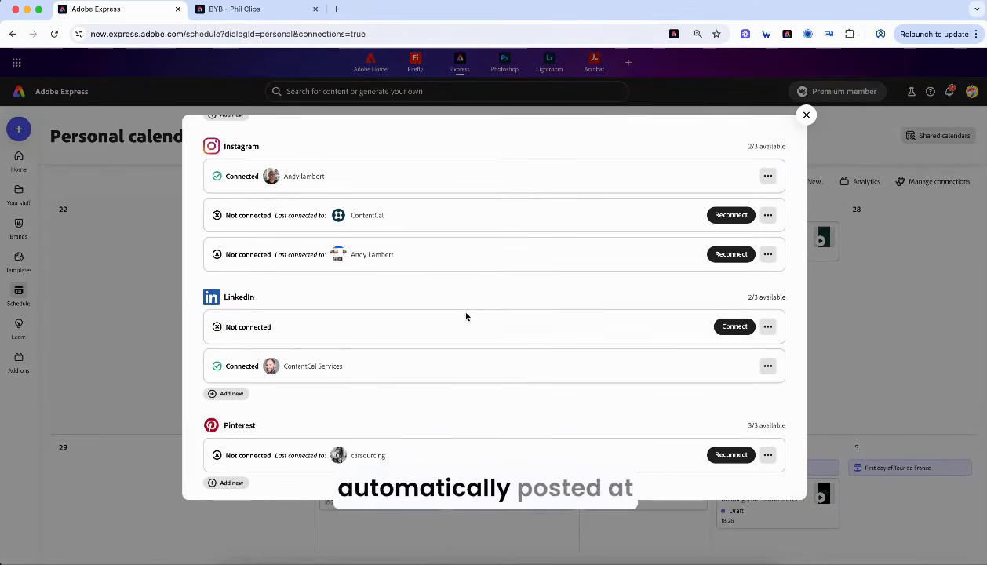
scroll(461, 320, up, 6)
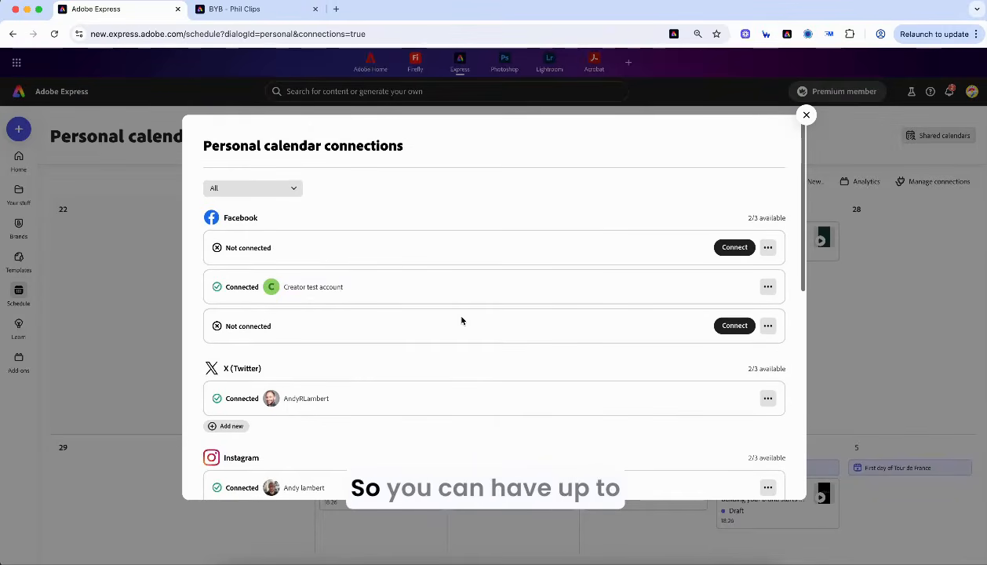
scroll(339, 373, down, 6)
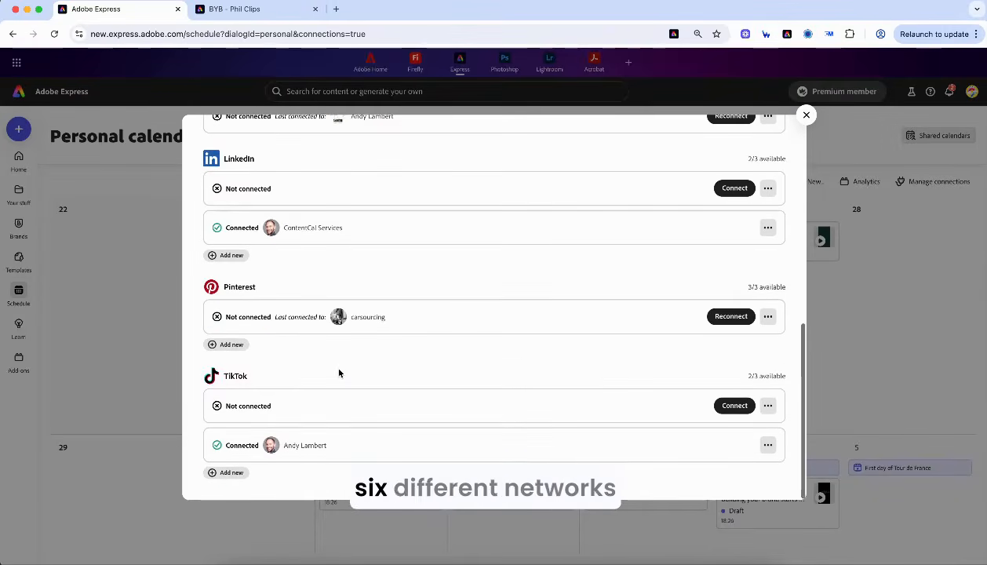
scroll(295, 242, up, 6)
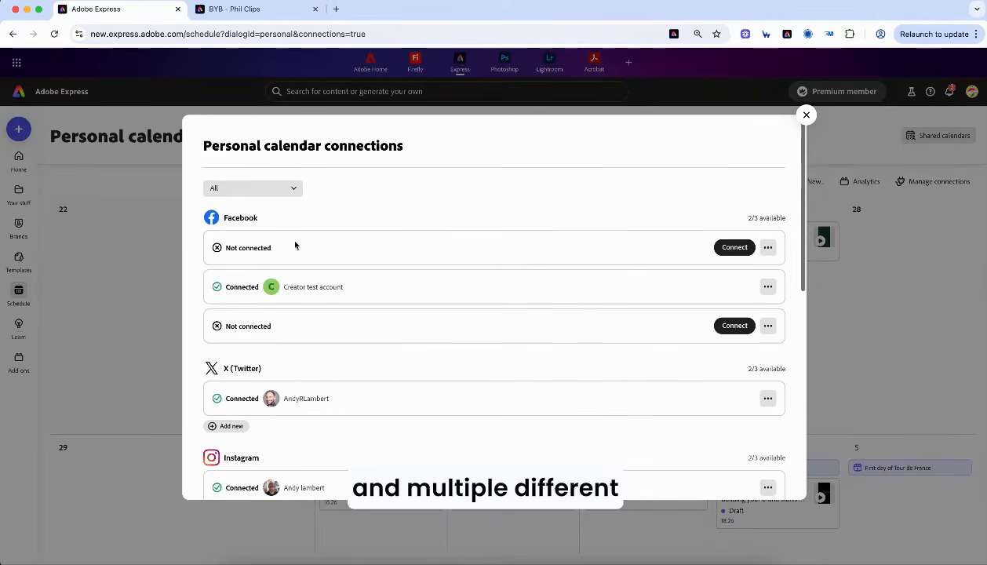
click(812, 117)
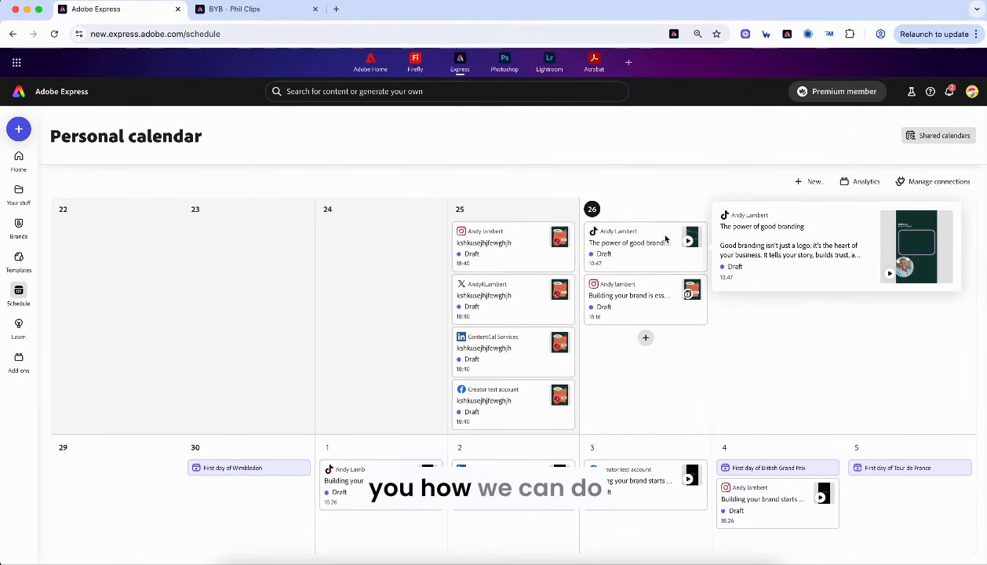
- Switch from the content calendar to the Explore templates page
click(22, 258)
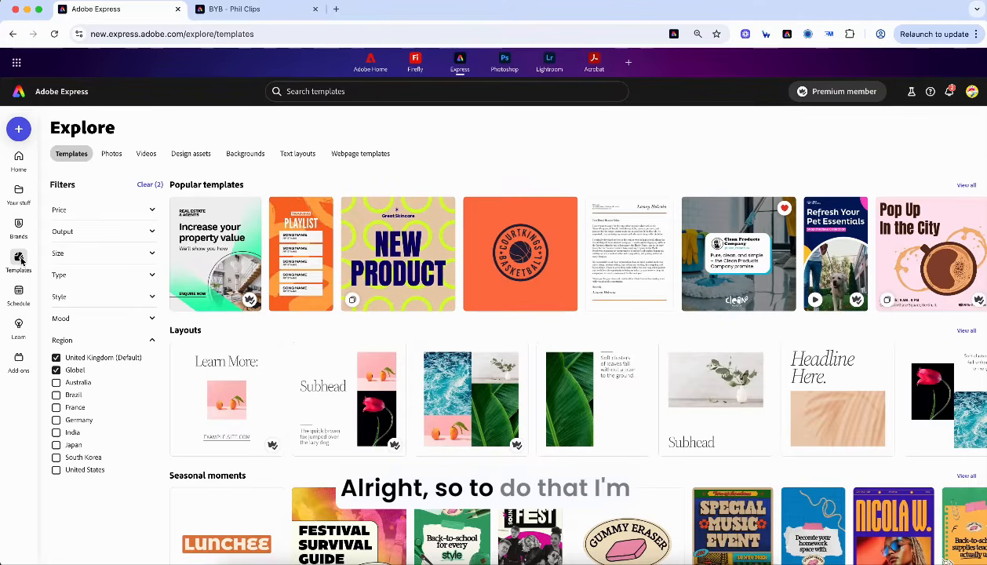
- Search the templates for 'testimonial post'
click(318, 92)
text(tes)
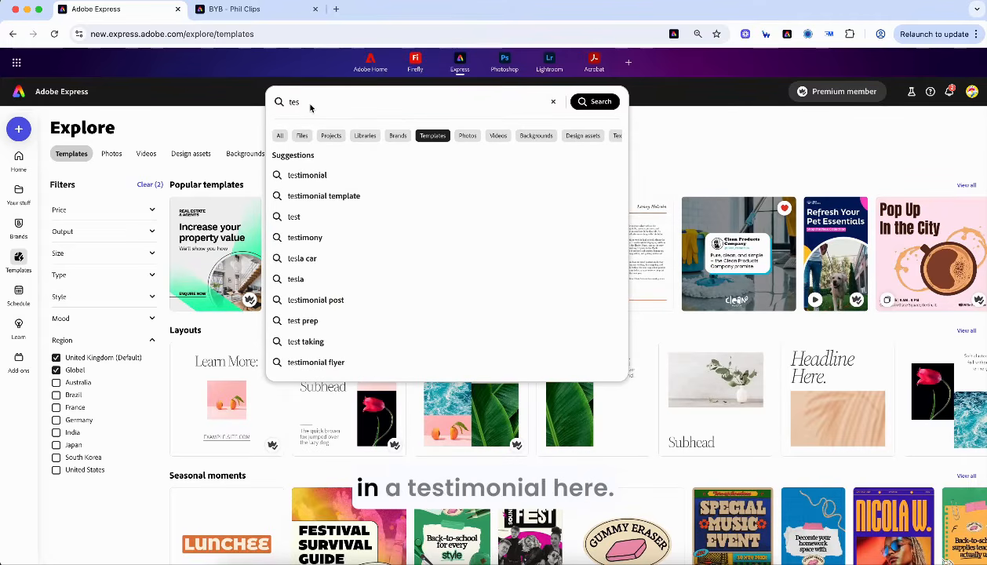
text(timon)
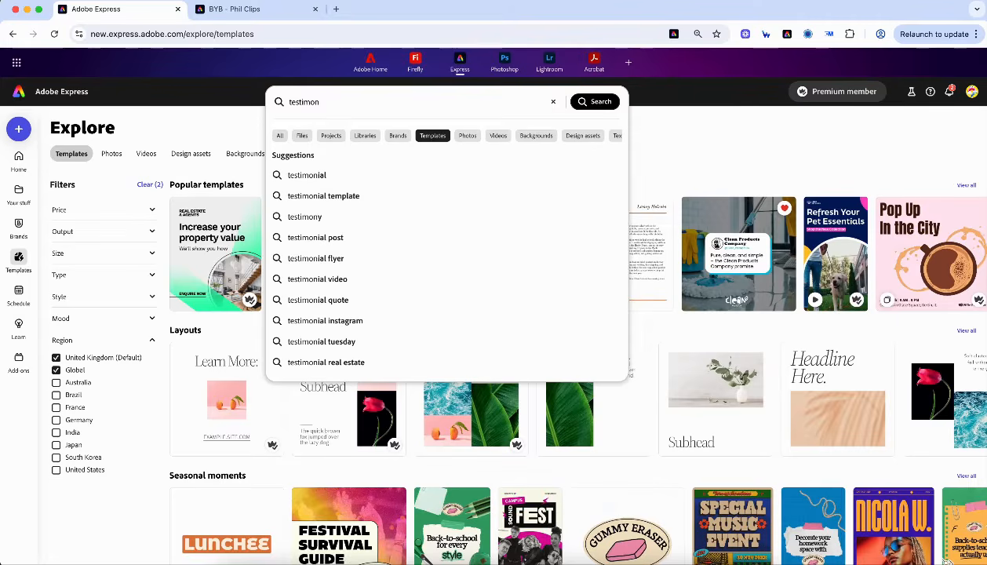
text(ial post)
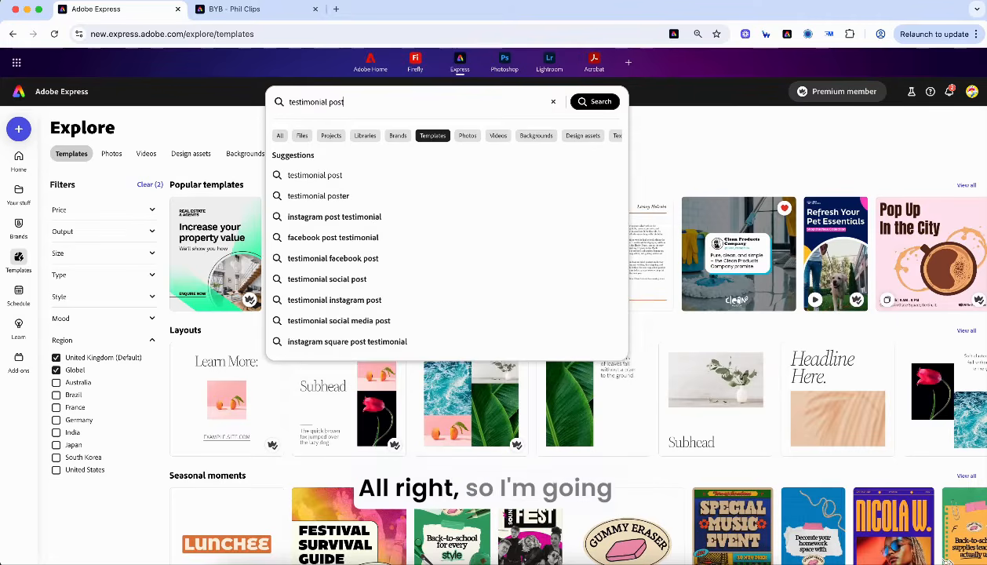
key(Return)
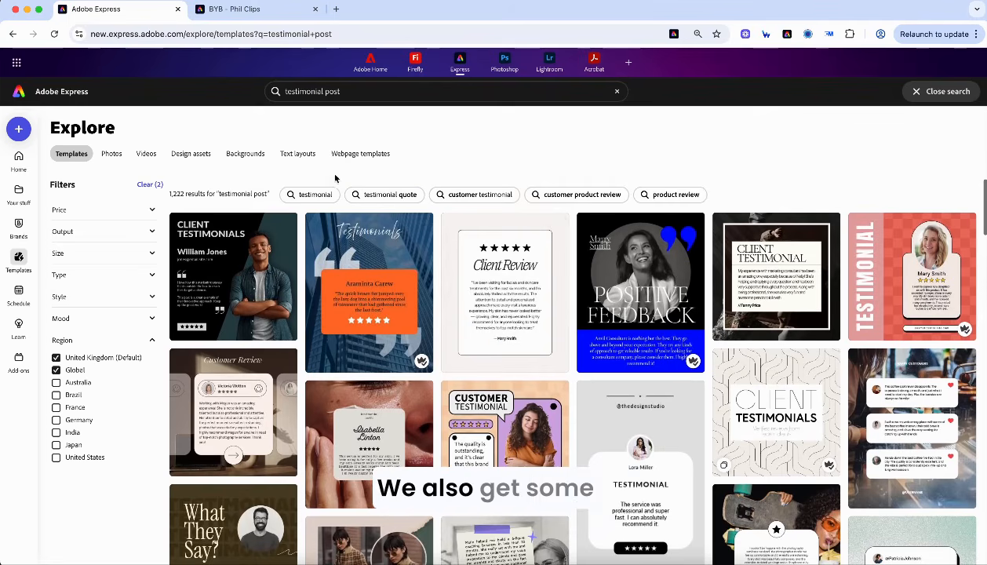
- Filter the output to Instagram portrait post and favourite the yellow Testimonial template
click(109, 234)
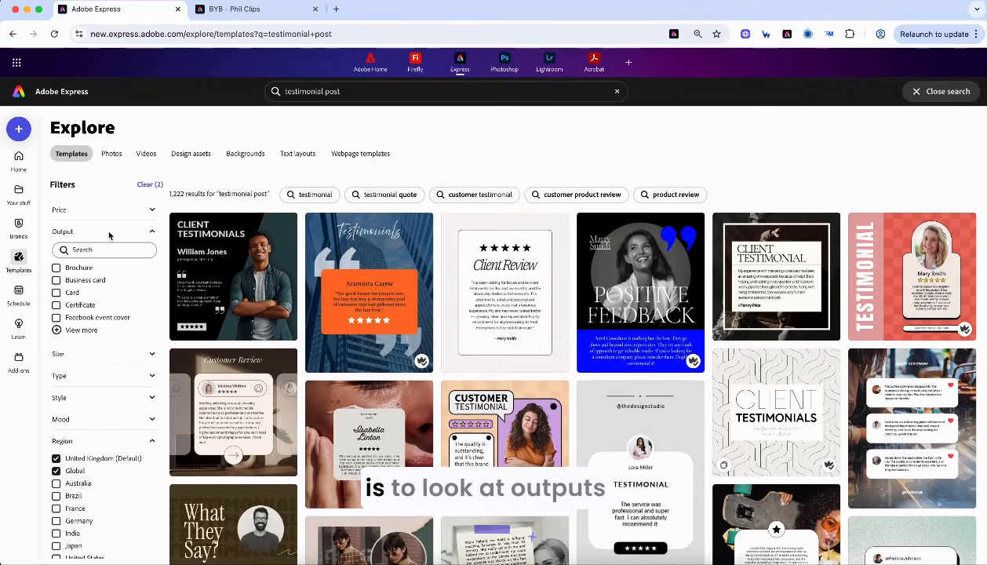
text(ins)
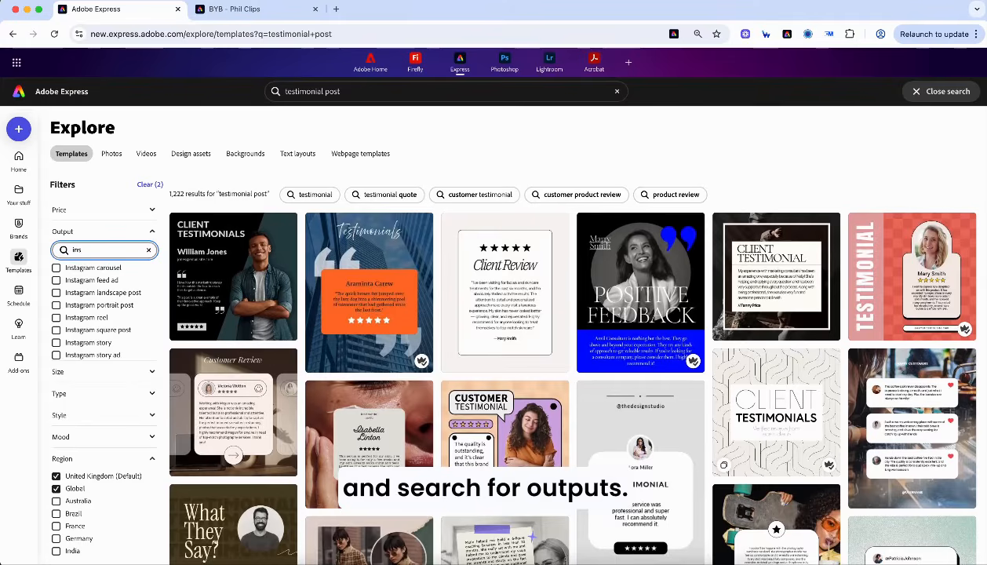
click(111, 305)
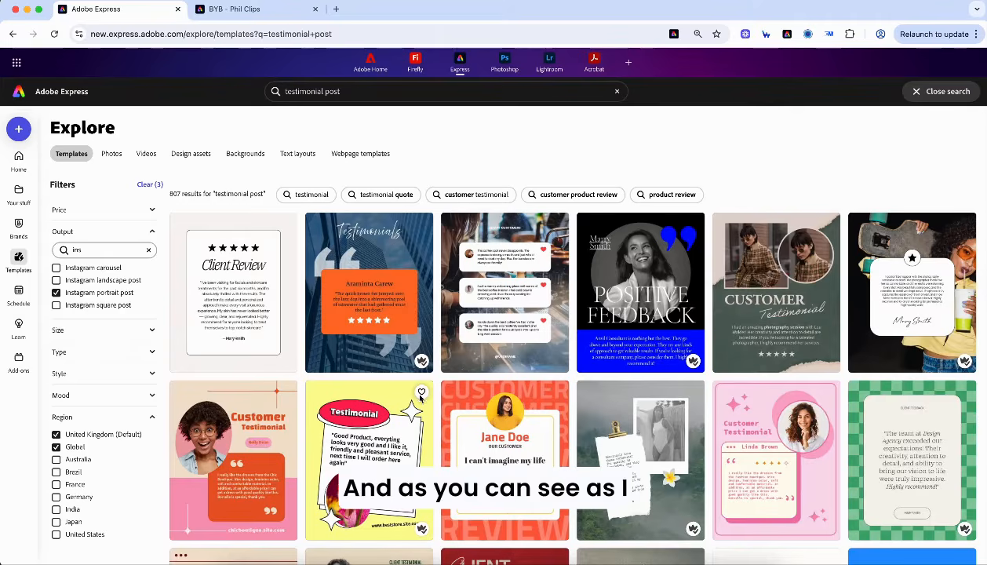
click(423, 393)
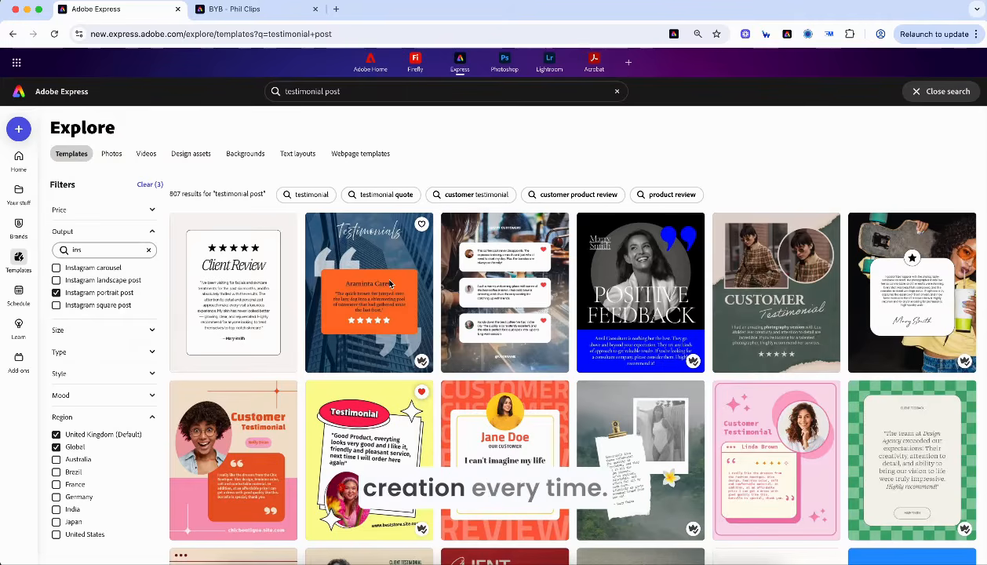
- Customize the yellow Testimonial template, deleting the 'Testimonial' heading and the website address line
click(393, 430)
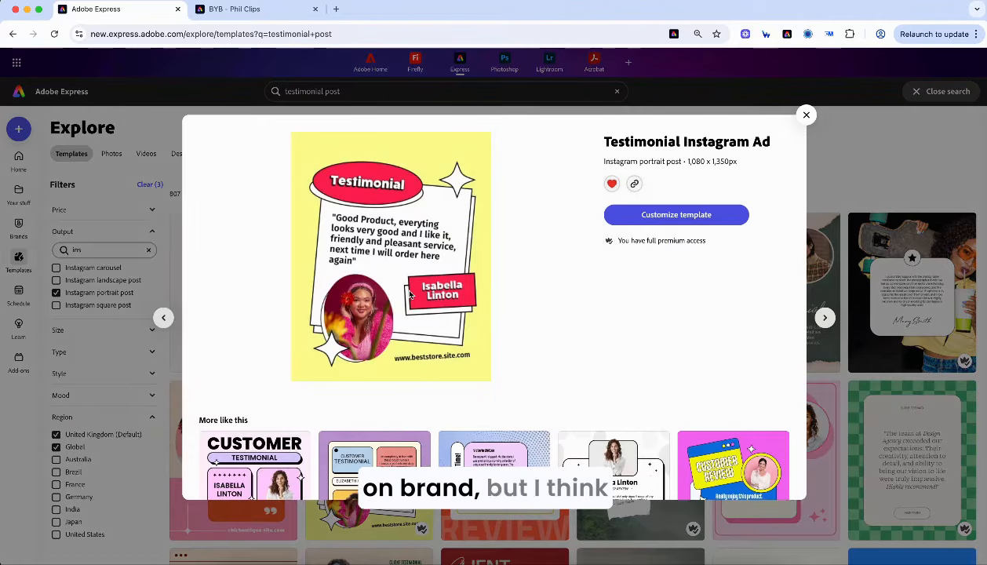
click(666, 215)
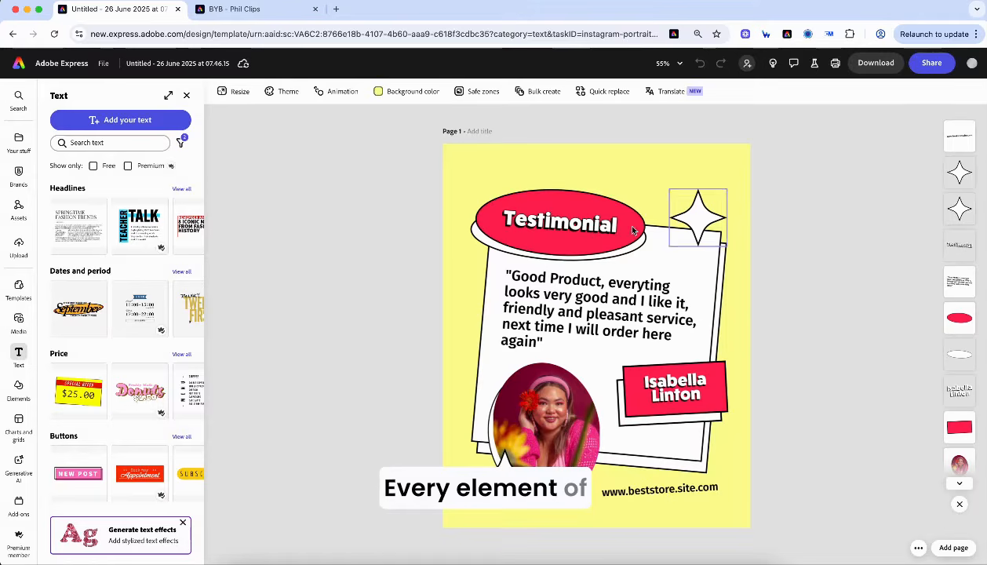
click(542, 222)
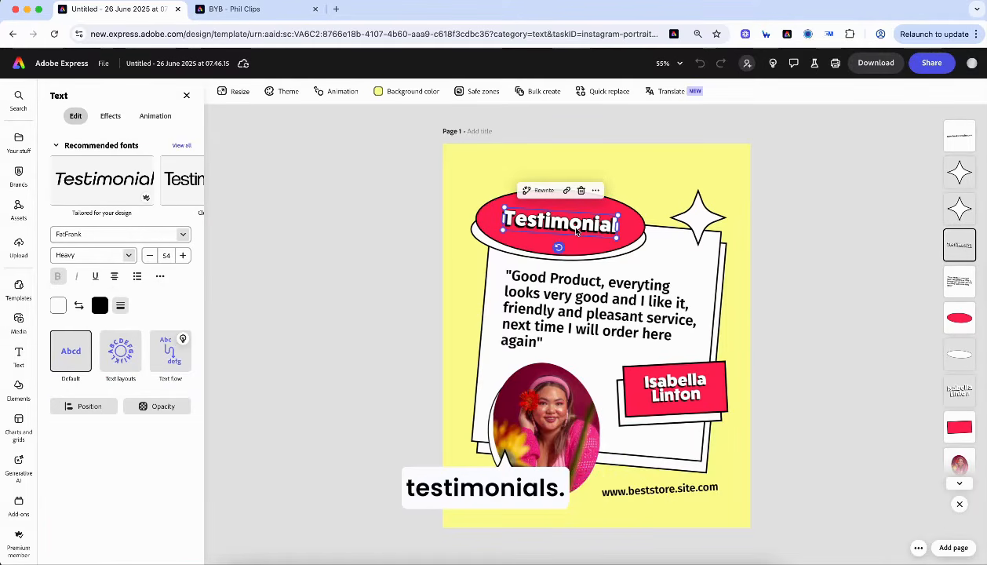
key(Delete)
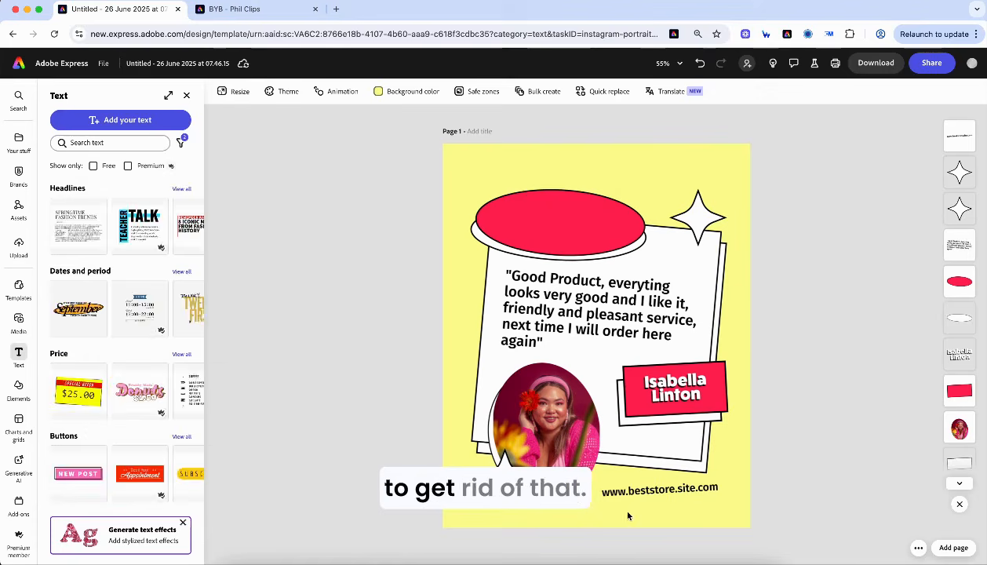
click(659, 501)
key(Delete)
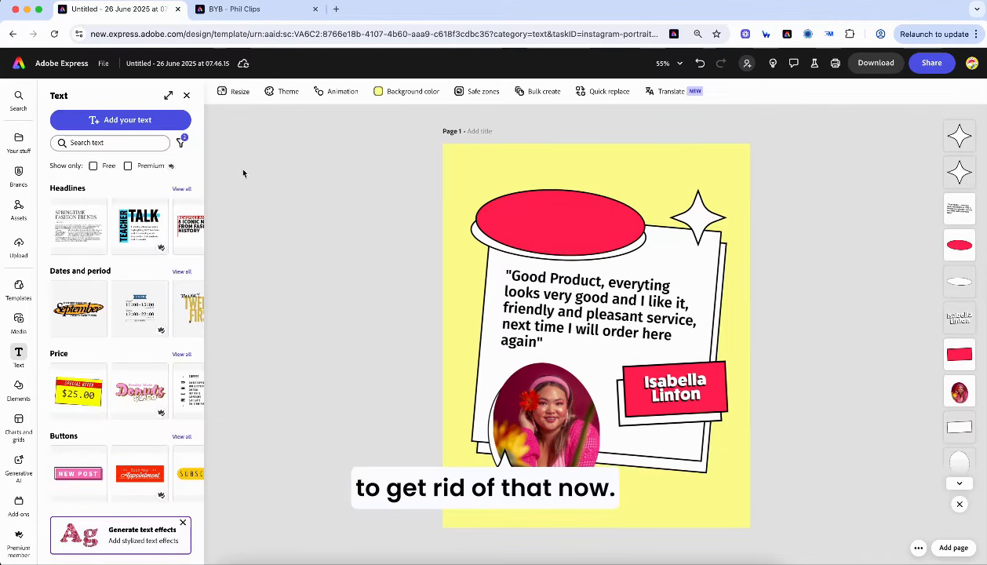
- Apply the Building your Brand kit, cycling colour variations until cream, coral and dark green appear
click(20, 179)
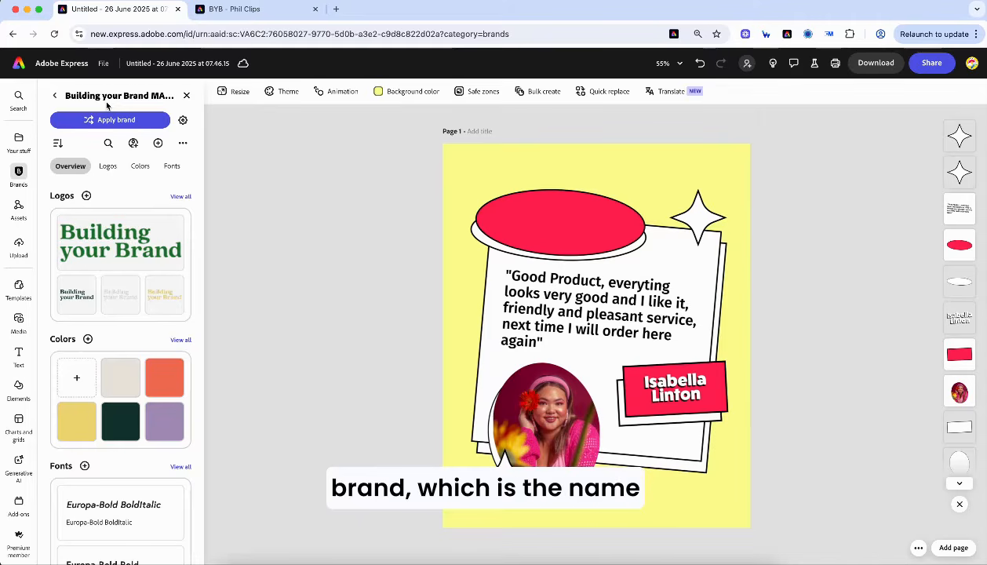
scroll(130, 424, down, 5)
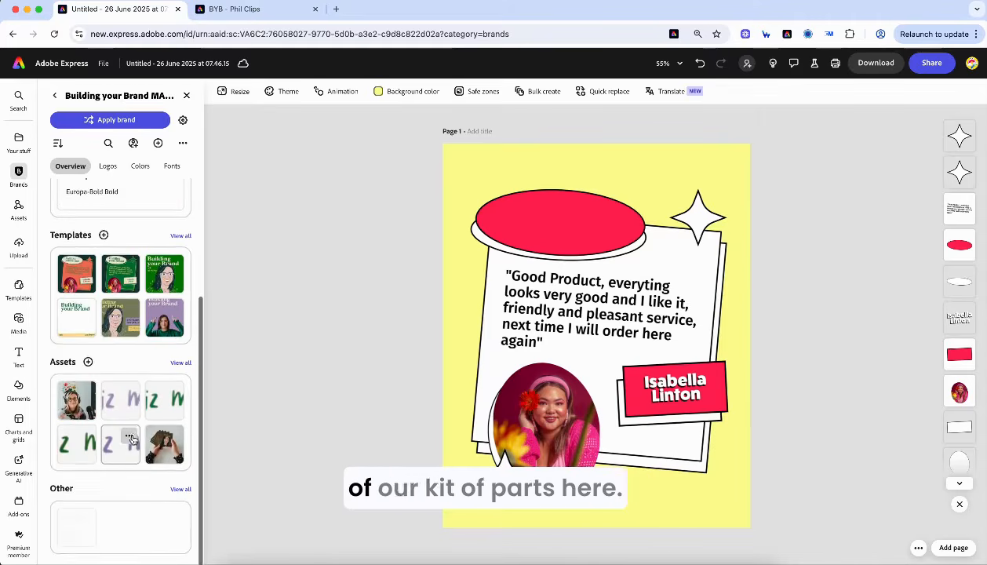
scroll(131, 439, up, 5)
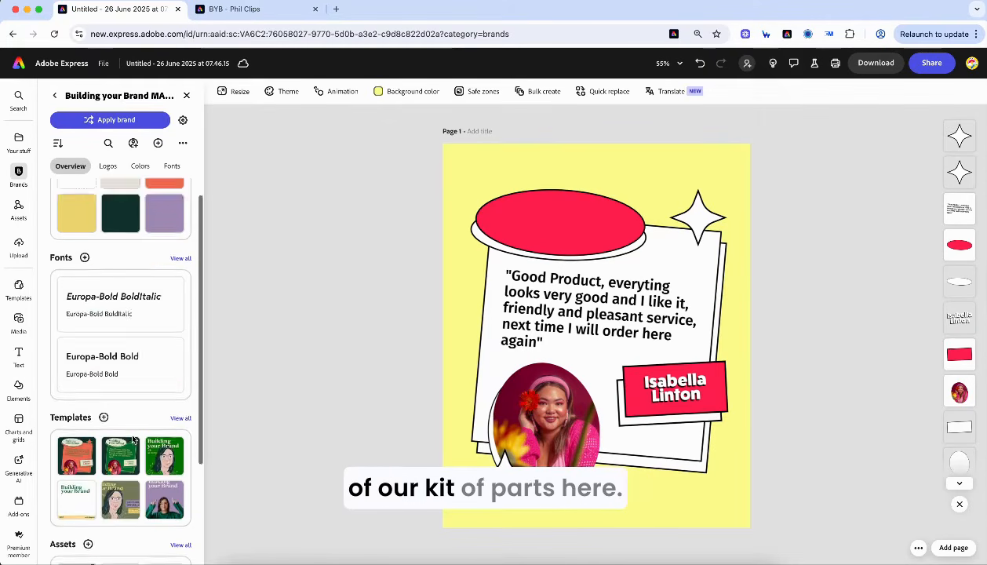
click(183, 120)
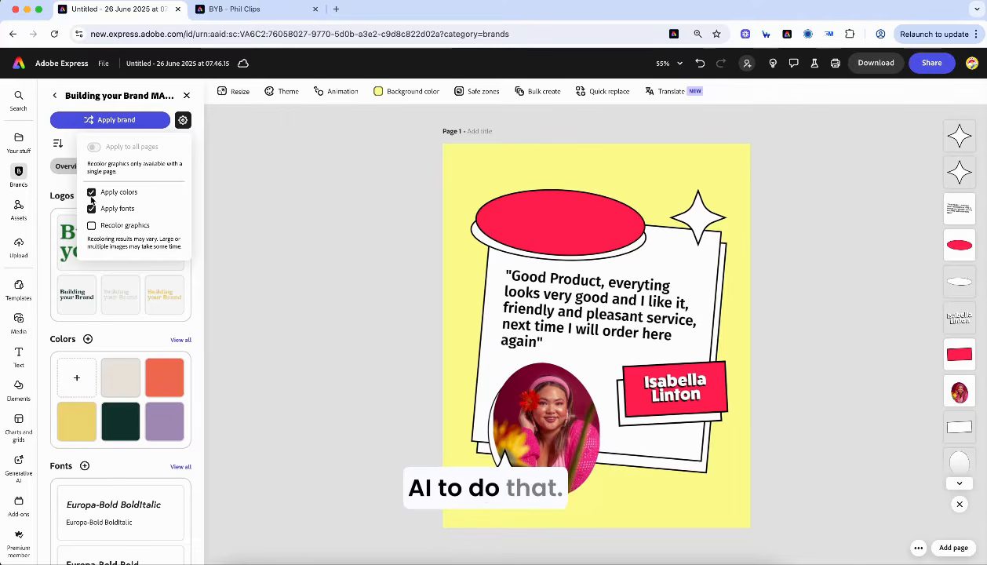
click(99, 124)
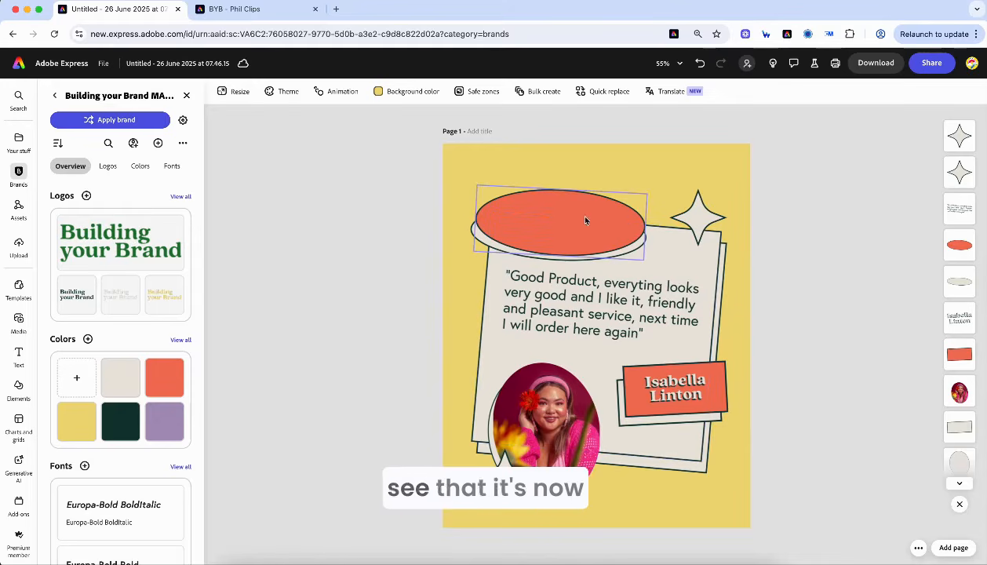
click(116, 128)
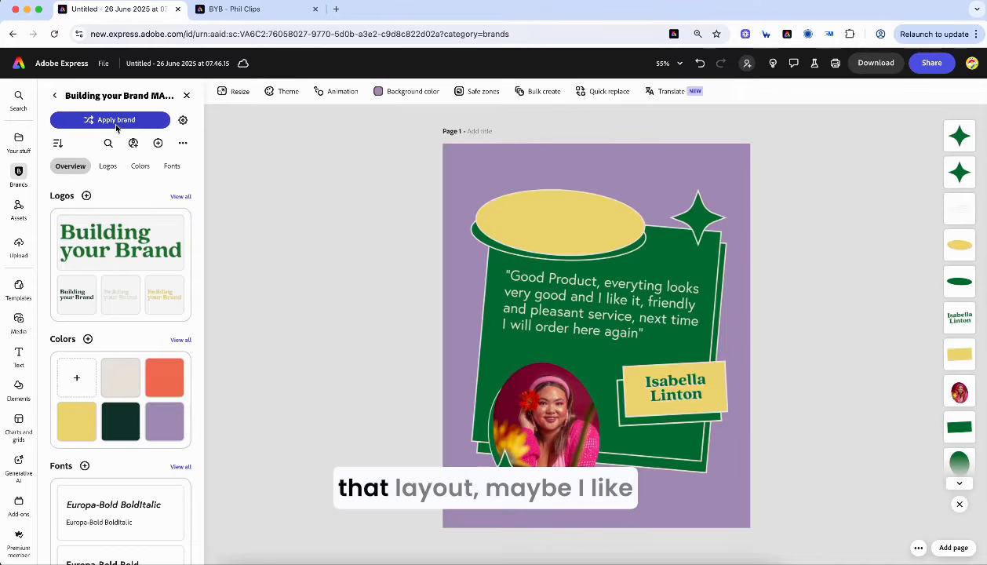
click(116, 128)
click(116, 127)
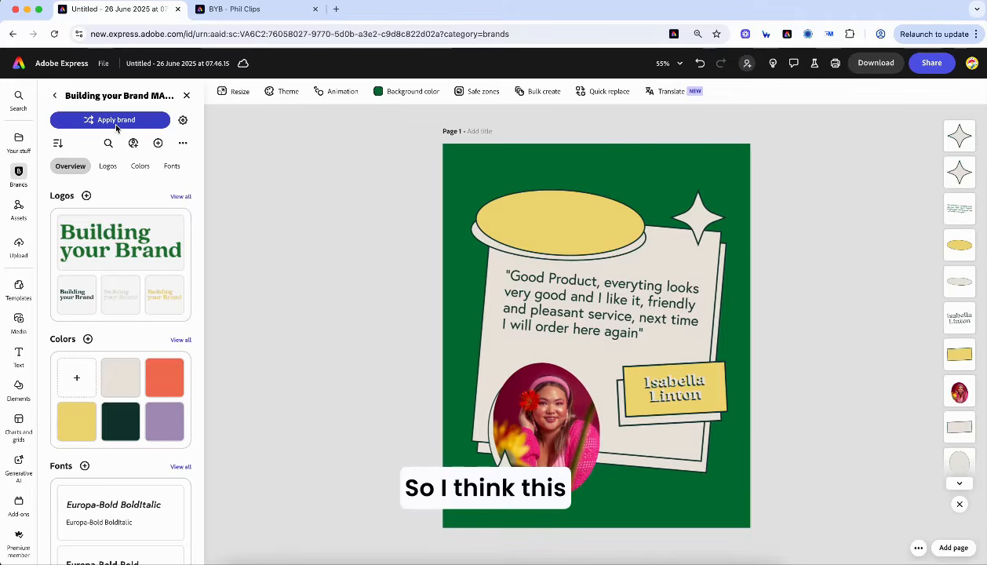
click(116, 123)
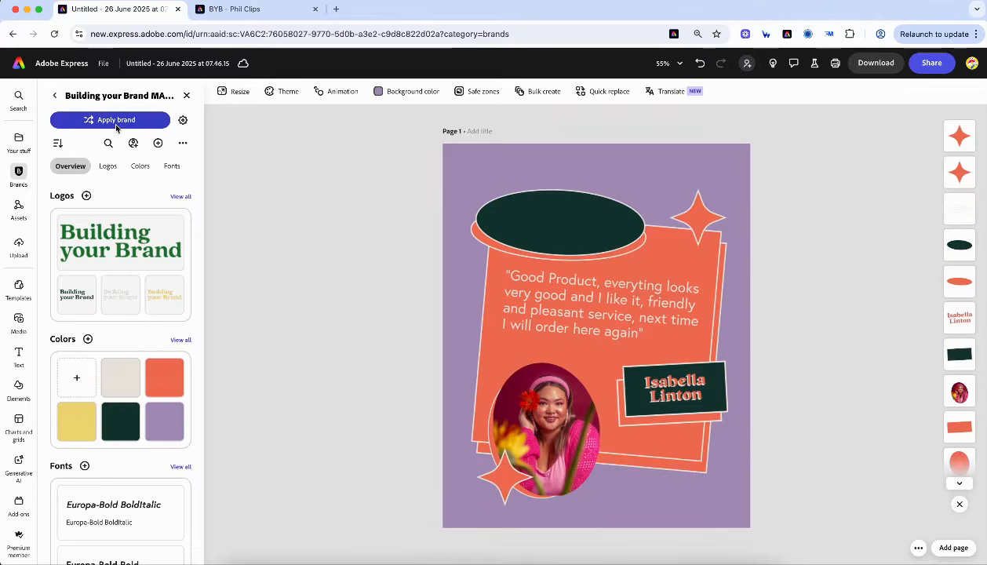
click(116, 123)
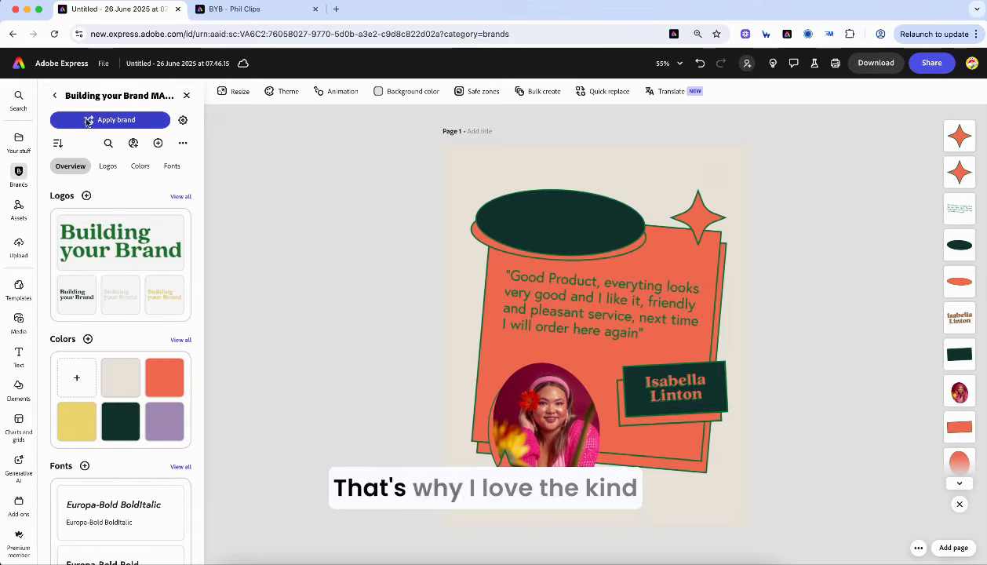
- Add the secondary brand logo, then tilt, shrink and centre it on the dark green oval
click(116, 304)
drag(586, 361, 592, 372)
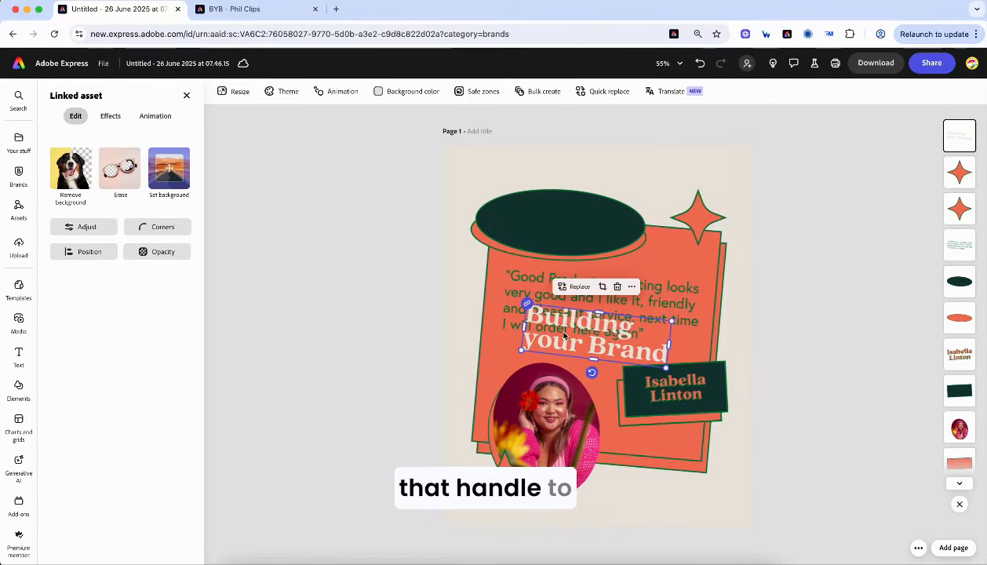
drag(563, 336, 536, 229)
drag(564, 268, 566, 270)
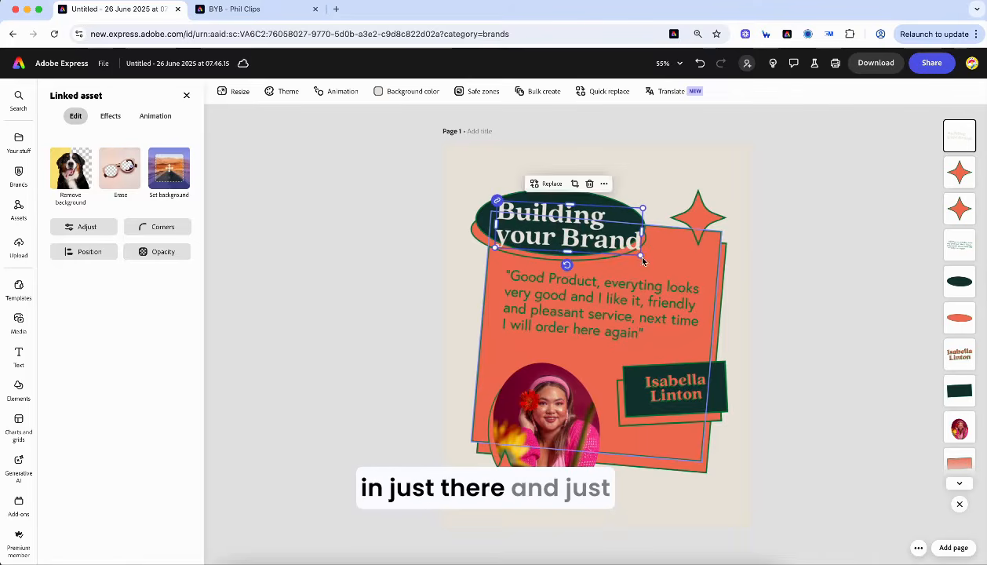
drag(641, 255, 612, 245)
drag(549, 220, 553, 220)
click(463, 163)
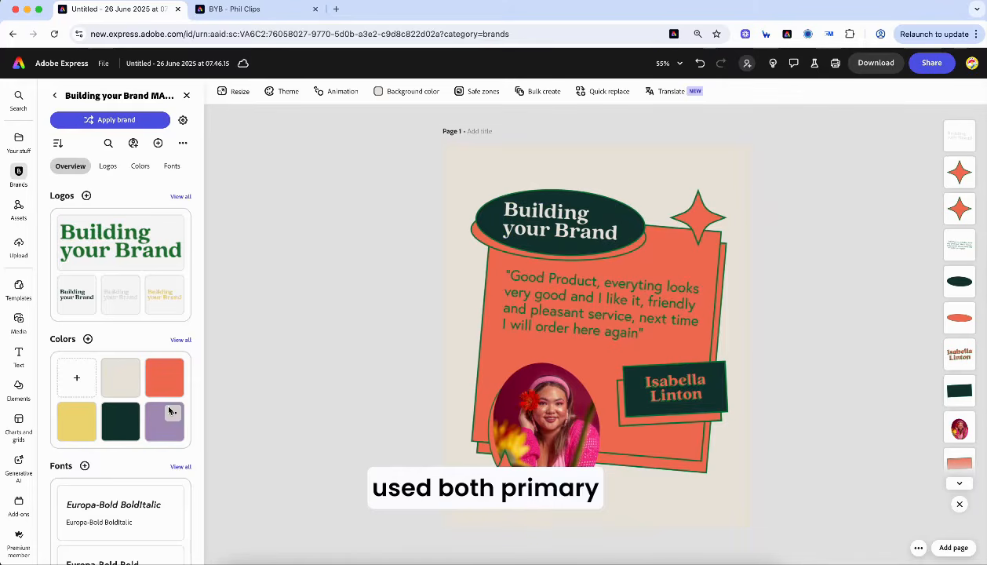
- Reselect the logo to check its placement, then deselect it to review the finished post
scroll(164, 398, down, 3)
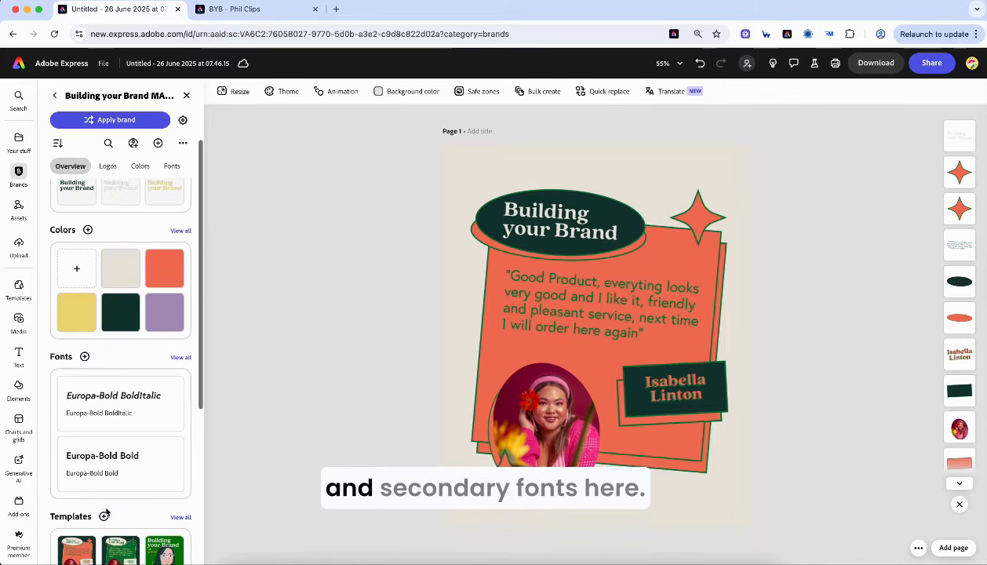
click(552, 221)
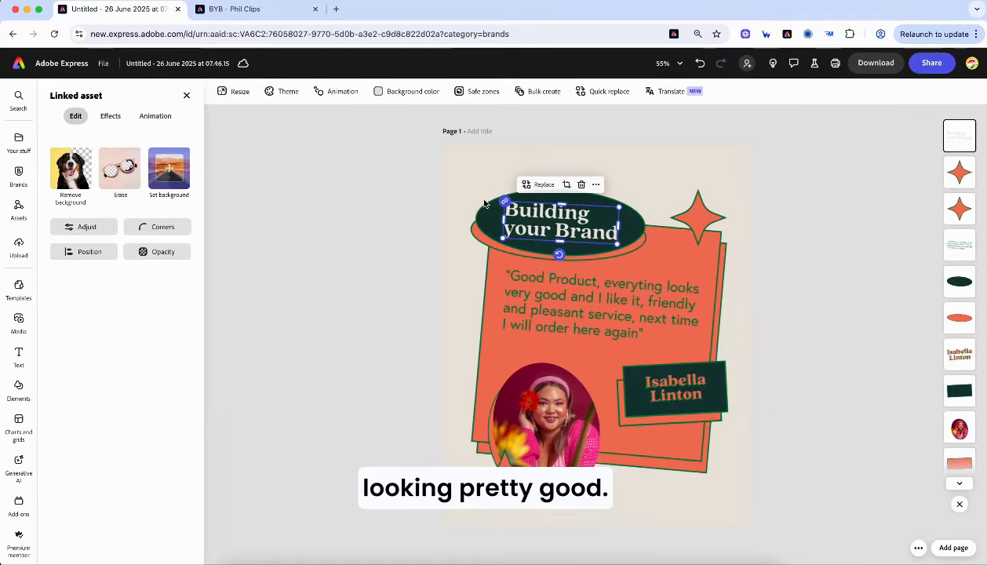
click(808, 171)
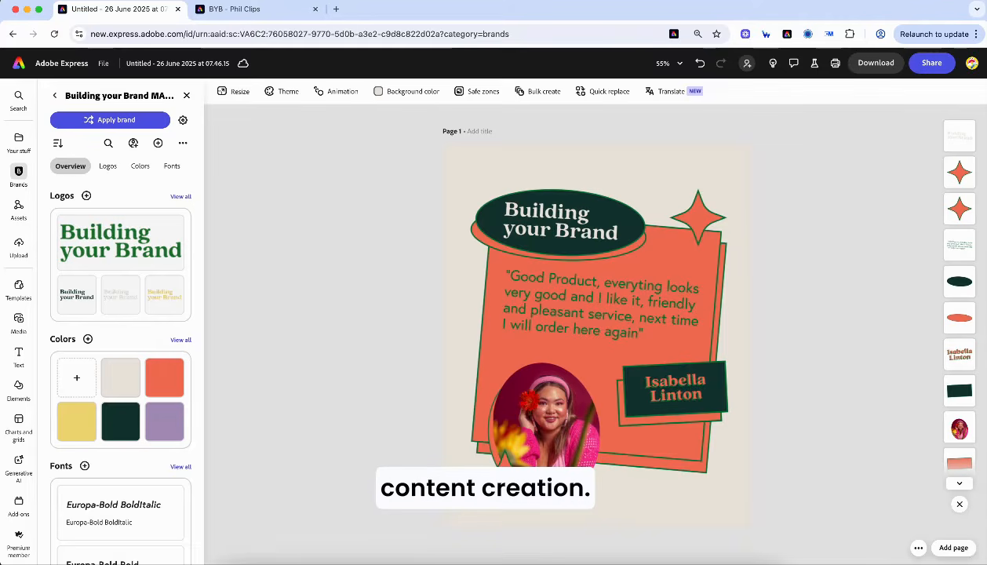
- Make a template from the design, name it 'Podcast quote', and save it to the Building your Brand brand
click(929, 72)
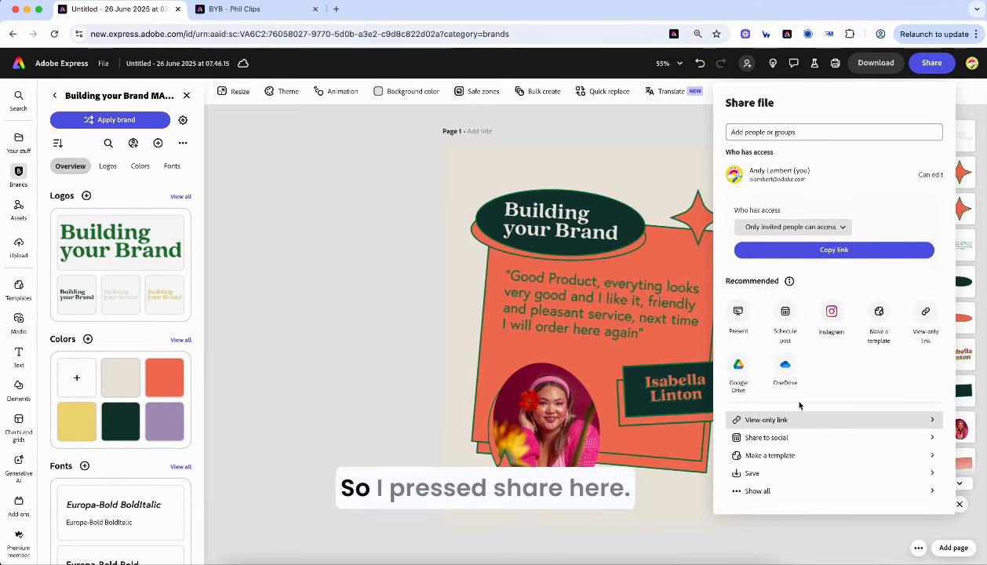
click(771, 462)
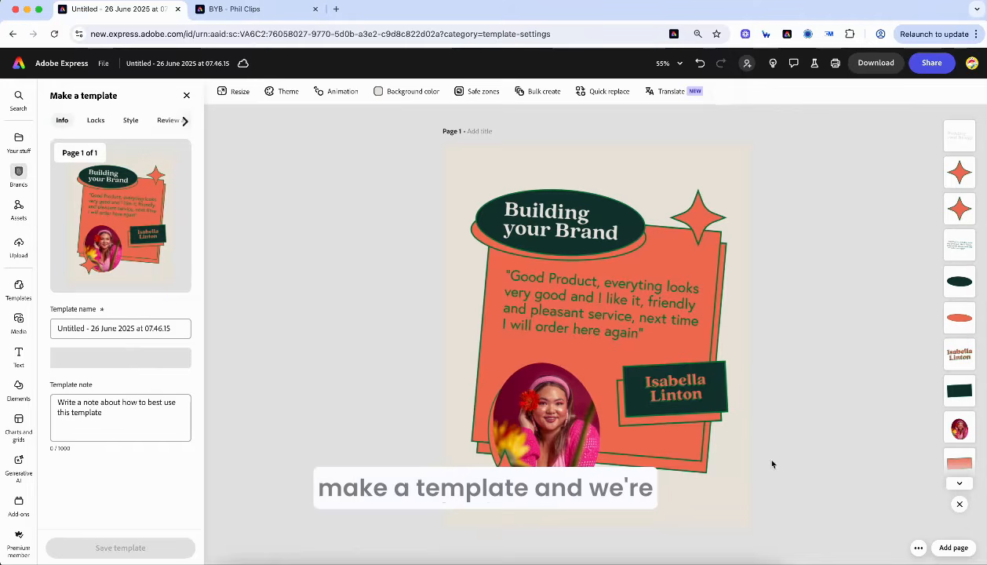
click(156, 329)
drag(172, 328, 53, 329)
text(C)
key(BackSpace)
text(P)
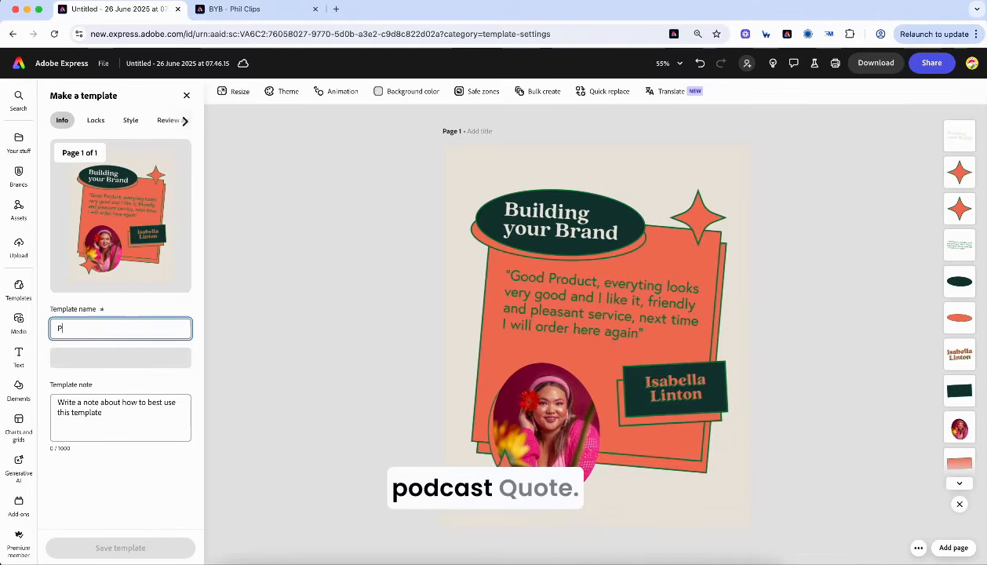
text(odcast quote)
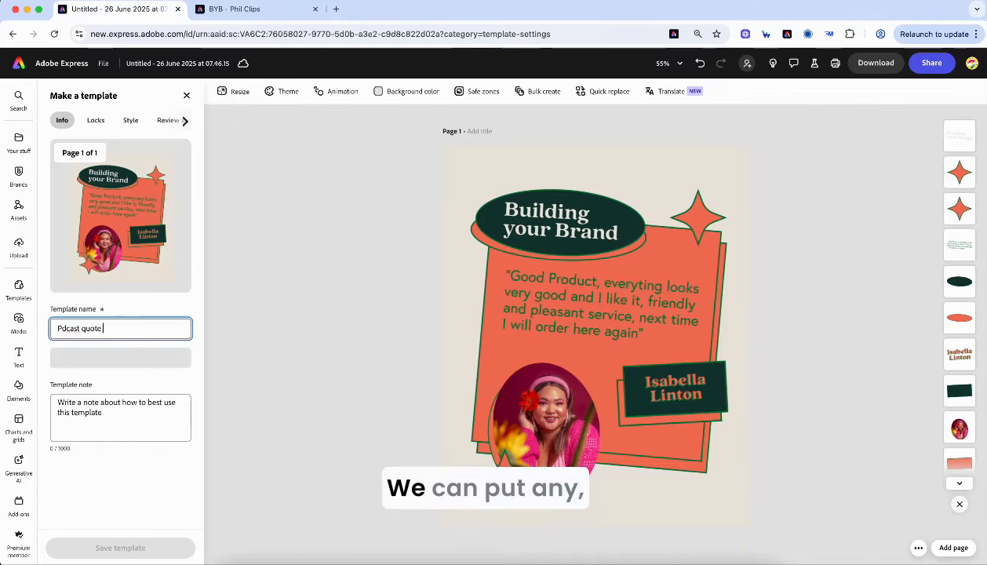
click(62, 330)
text(o)
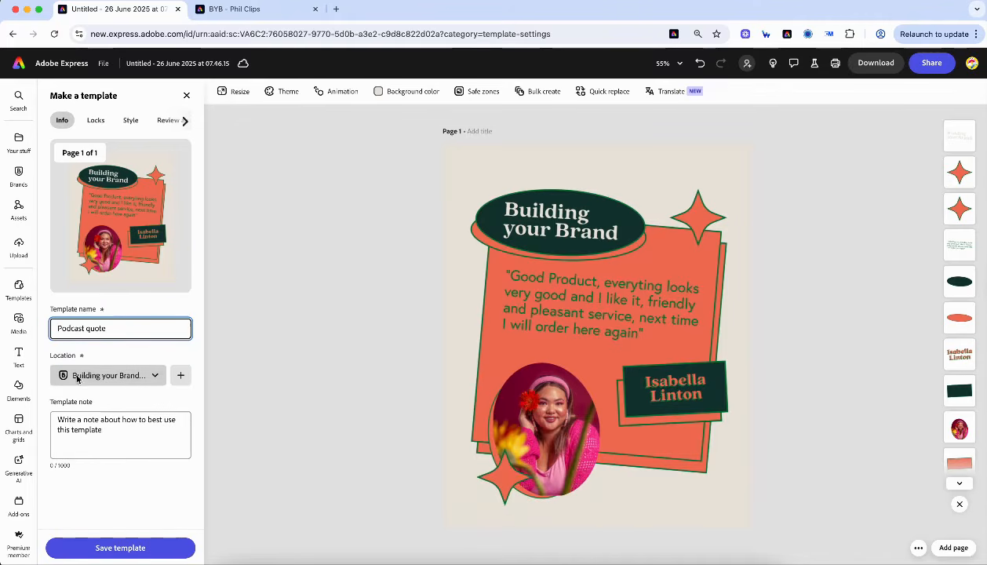
click(127, 548)
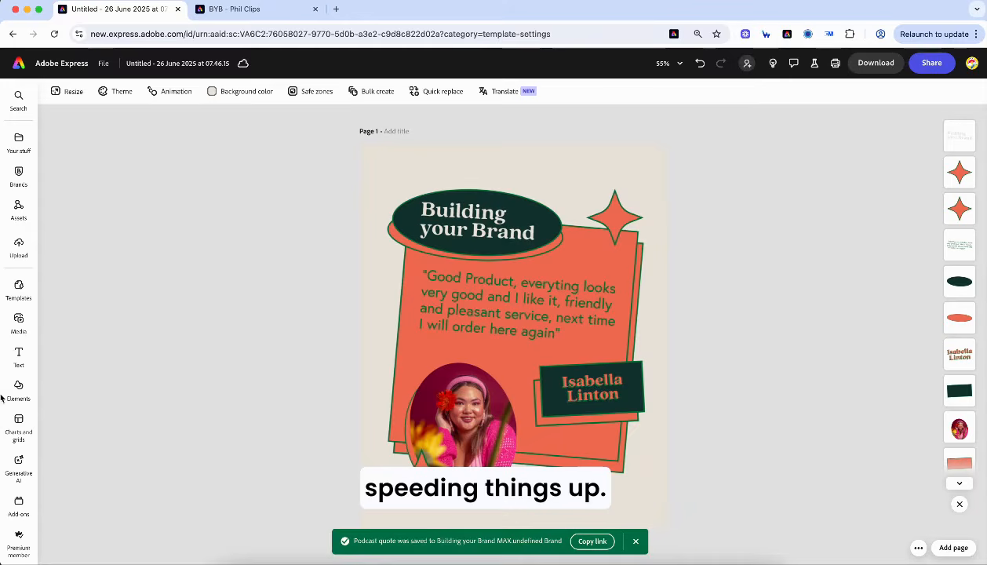
click(18, 63)
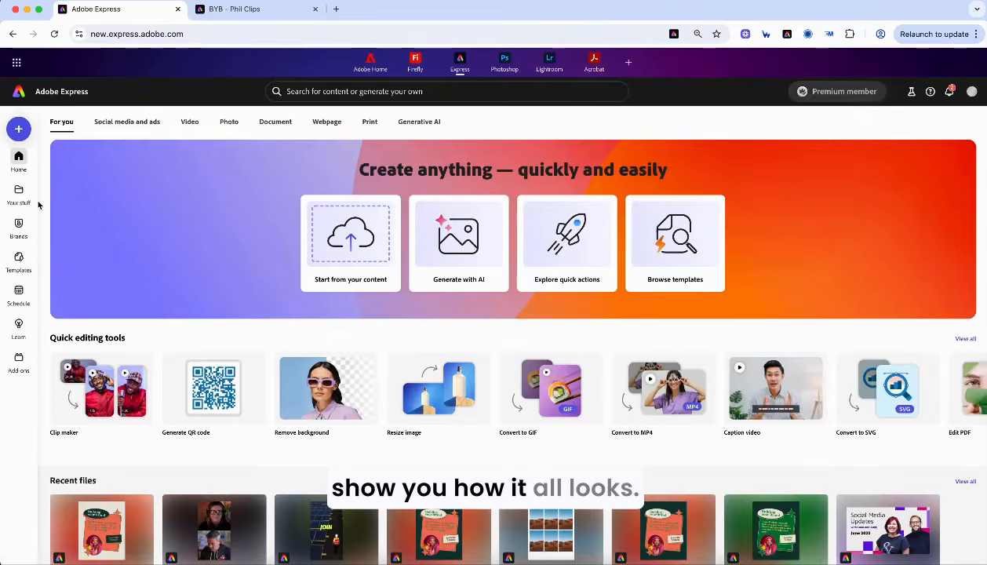
click(19, 224)
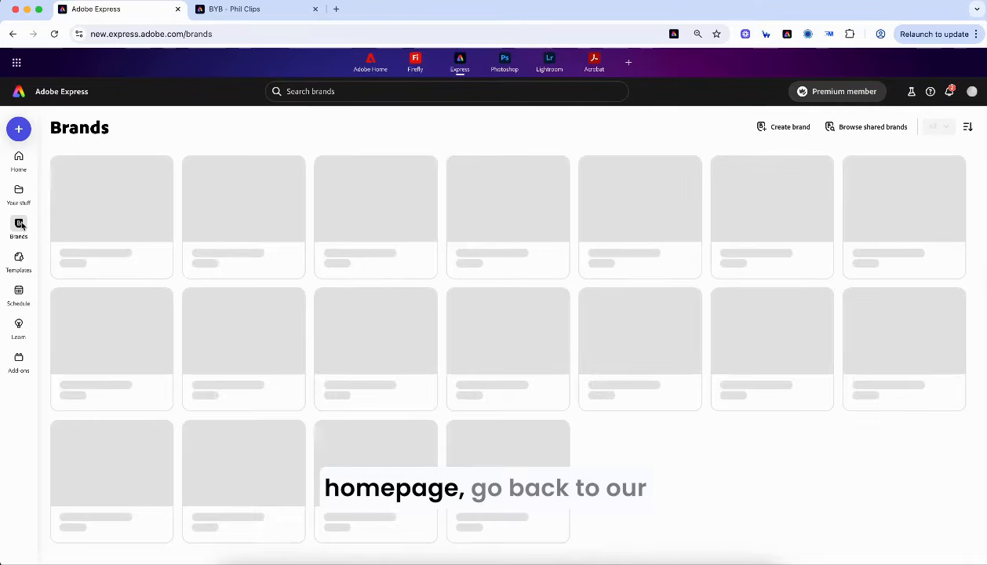
click(210, 206)
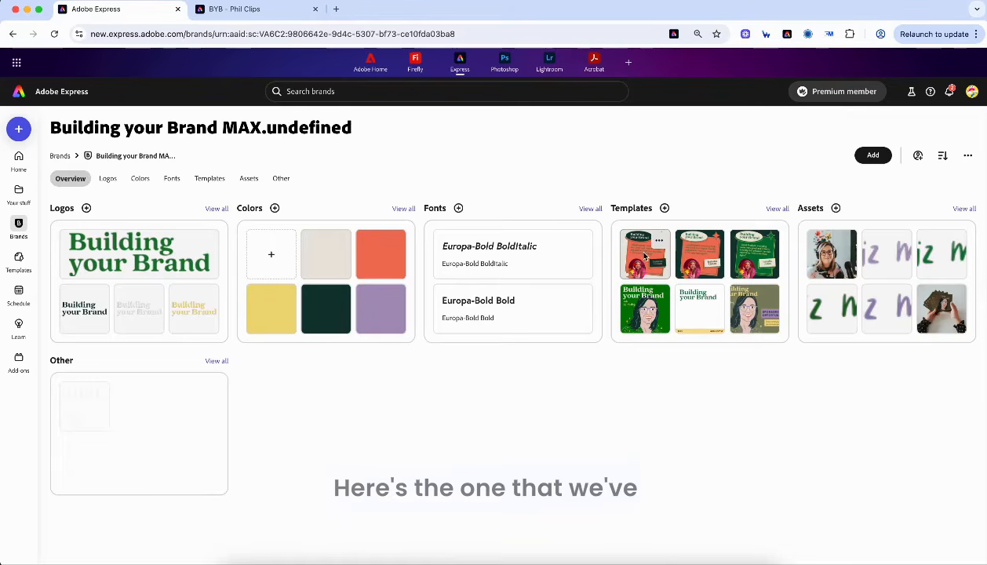
click(642, 256)
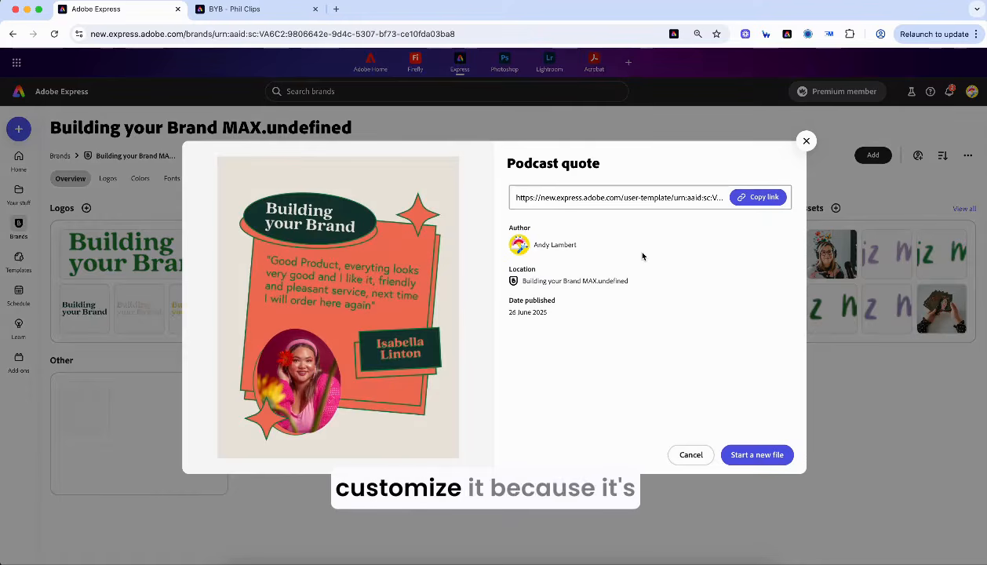
click(807, 142)
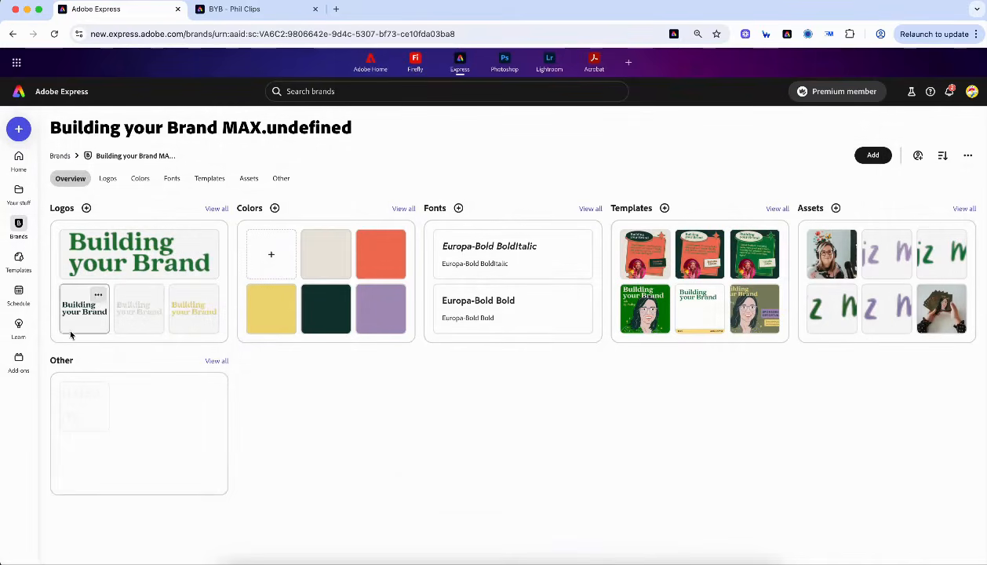
click(22, 166)
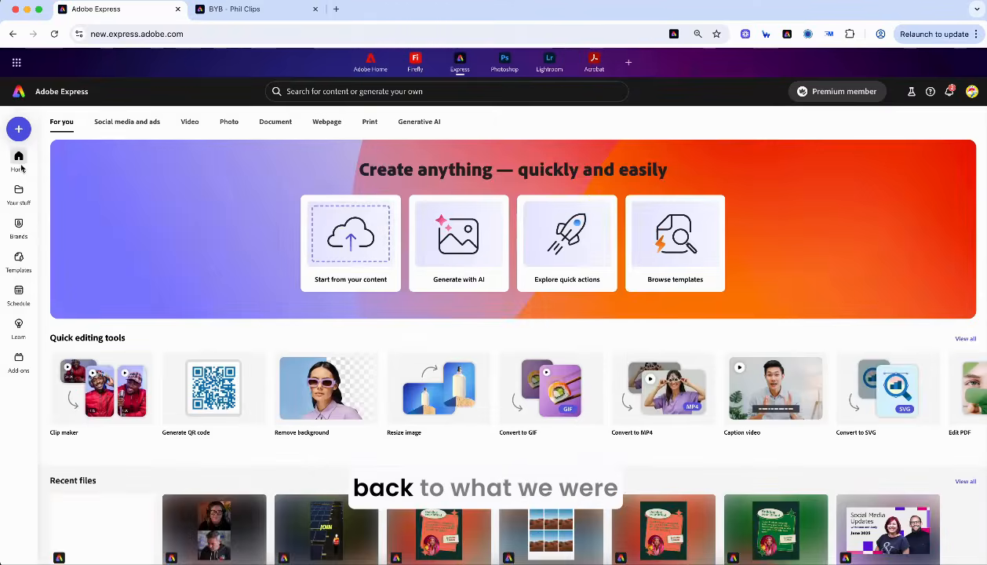
click(100, 530)
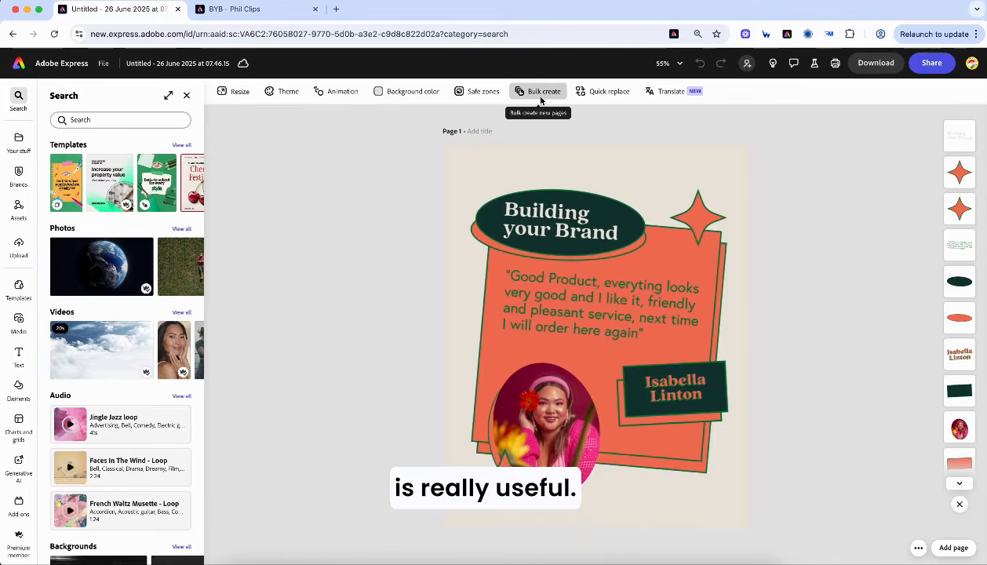
key(ctrl+Up)
- Open BYB Podcast Quotes - Sheet1.csv from Desktop 2 in Numbers, then return to Chrome
click(617, 37)
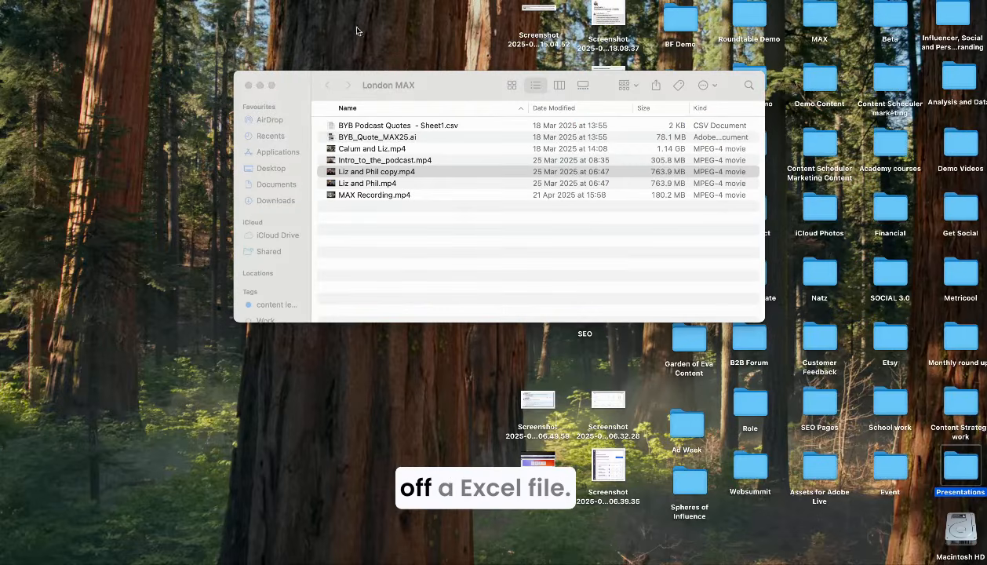
click(384, 125)
click(956, 539)
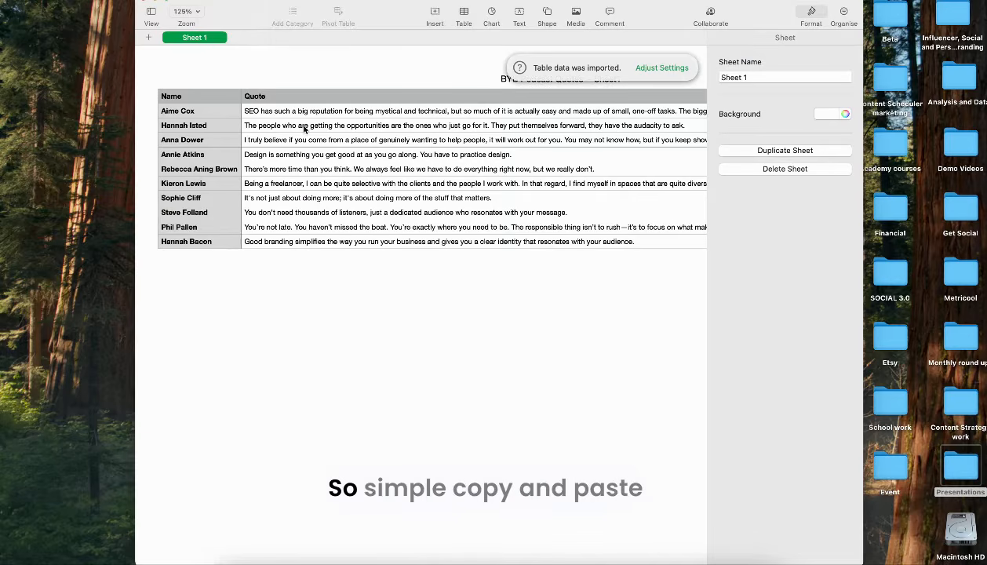
click(256, 103)
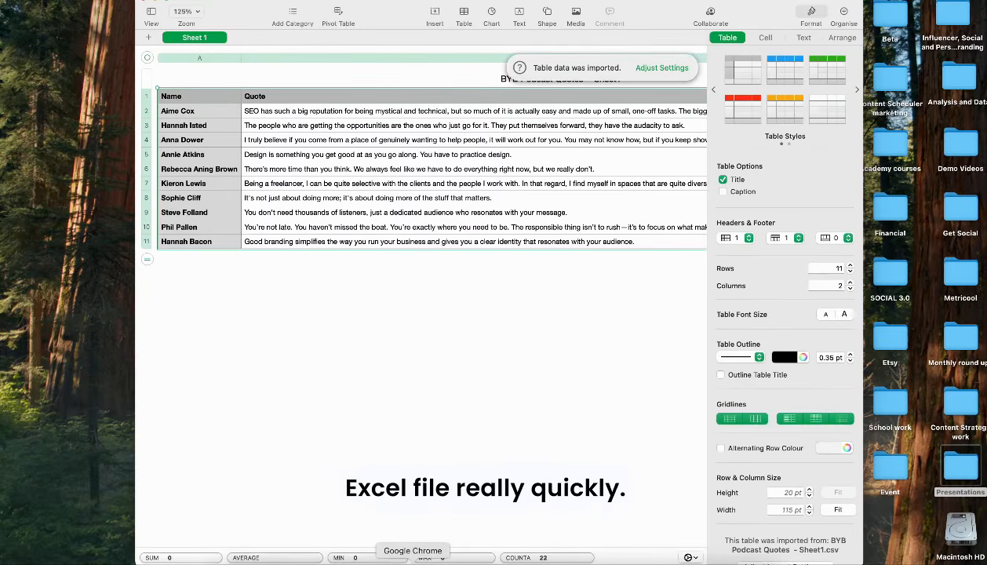
click(410, 562)
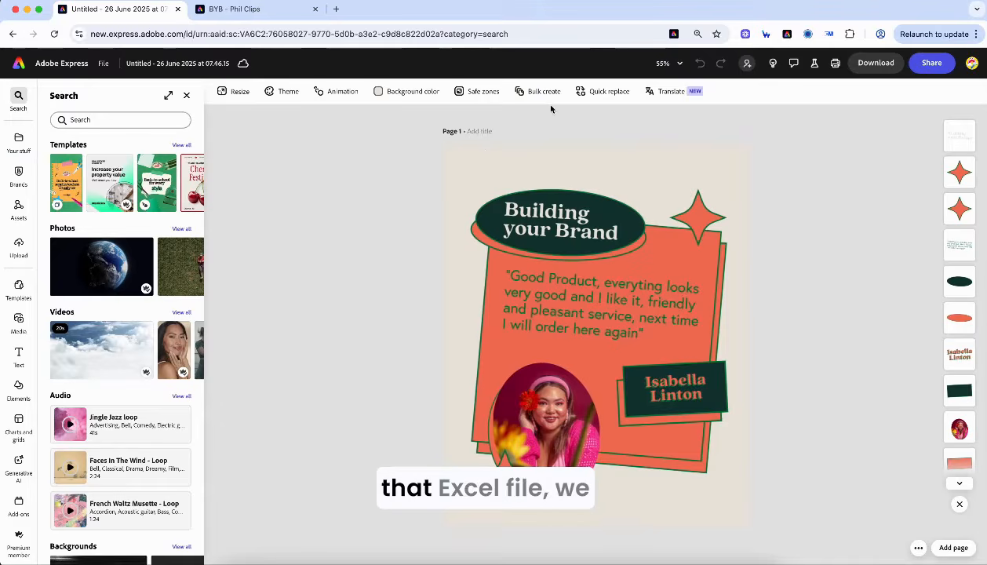
- Start Bulk create and import the BYB Podcast Quotes CSV as the data source
click(542, 92)
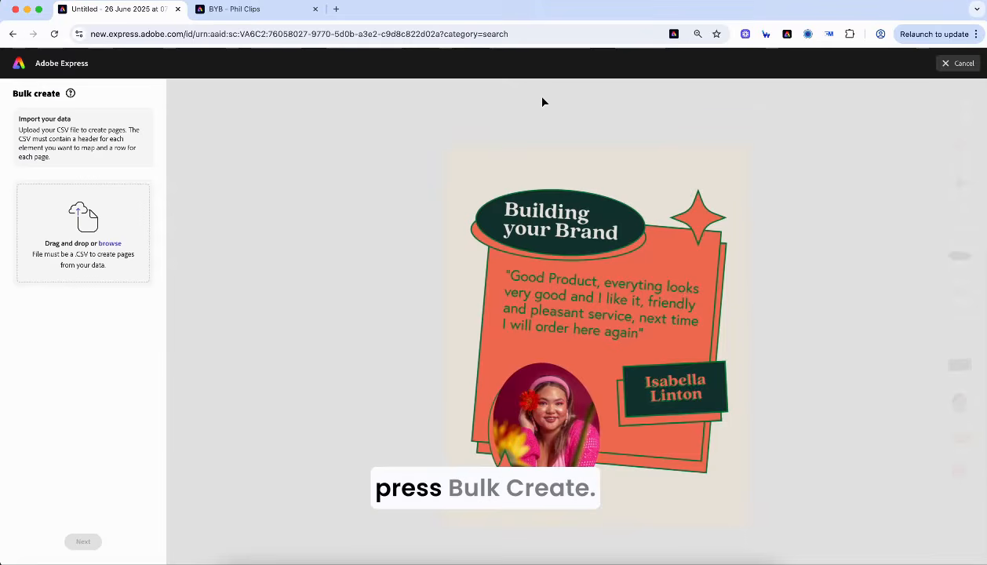
click(95, 259)
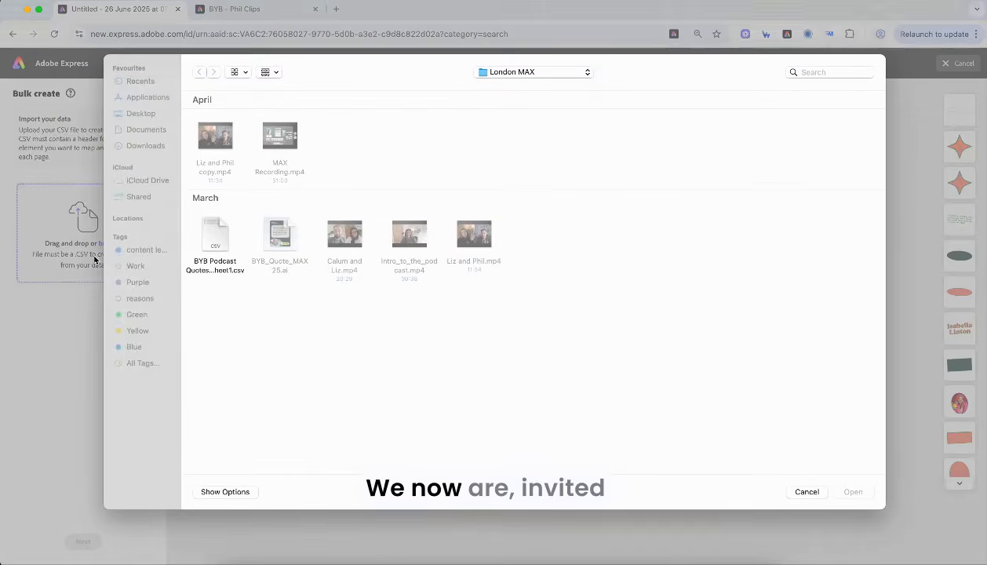
double_click(223, 236)
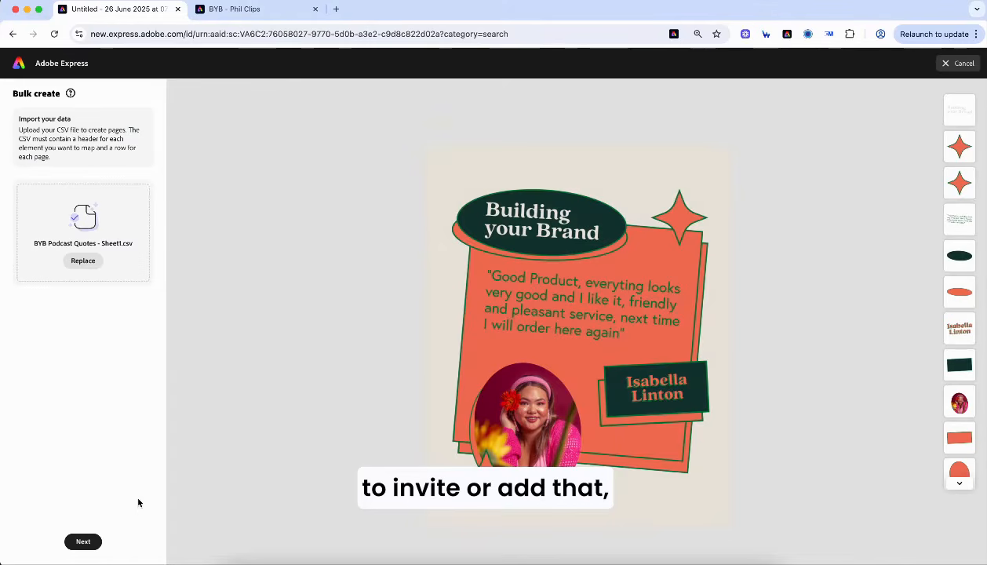
click(84, 543)
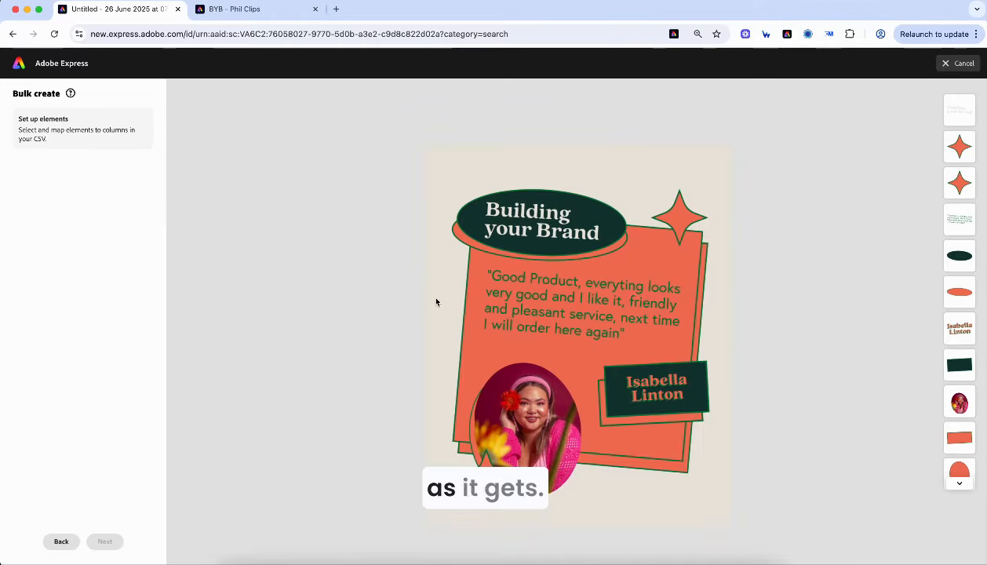
- Link the design's quote text to the Quote column
click(529, 308)
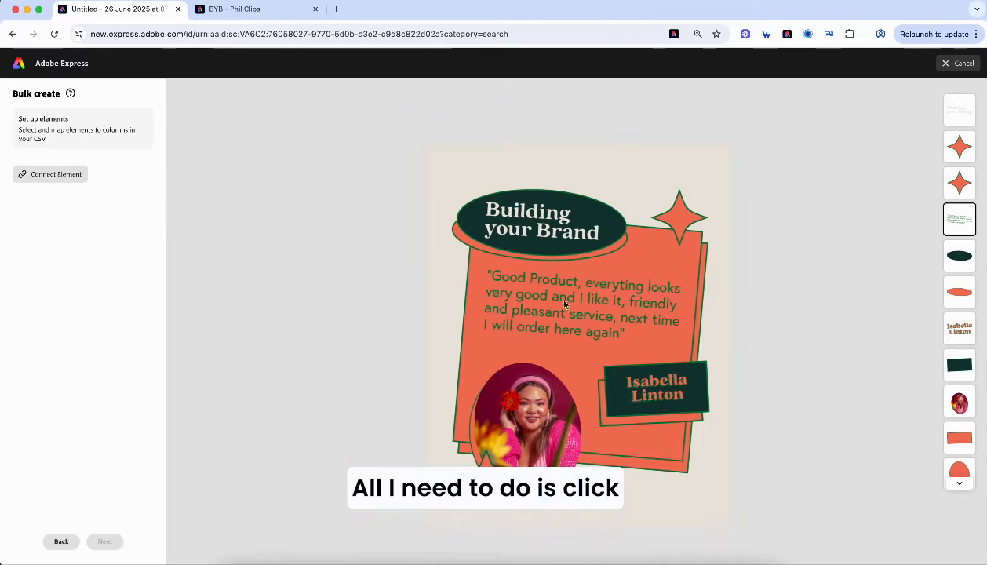
click(70, 178)
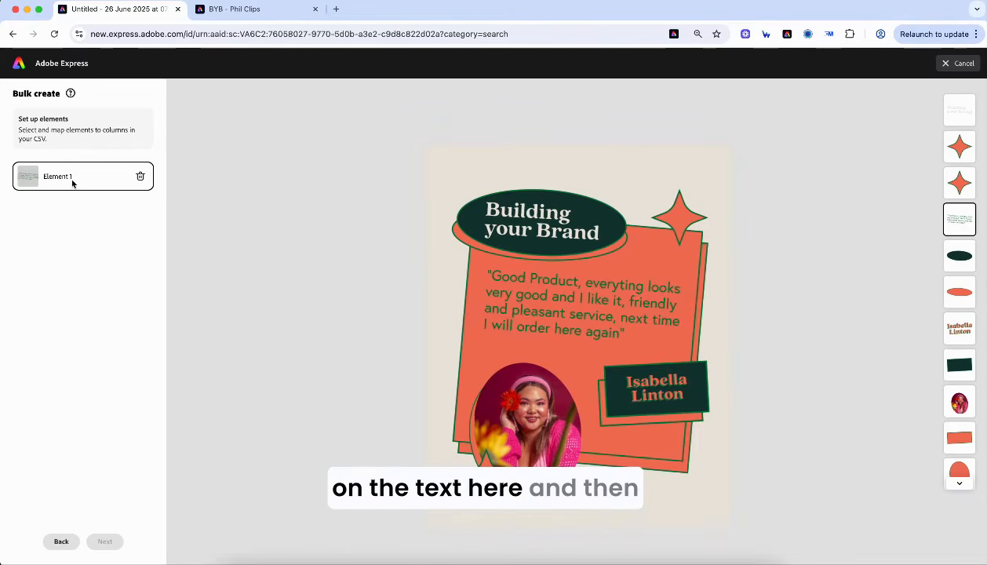
click(71, 180)
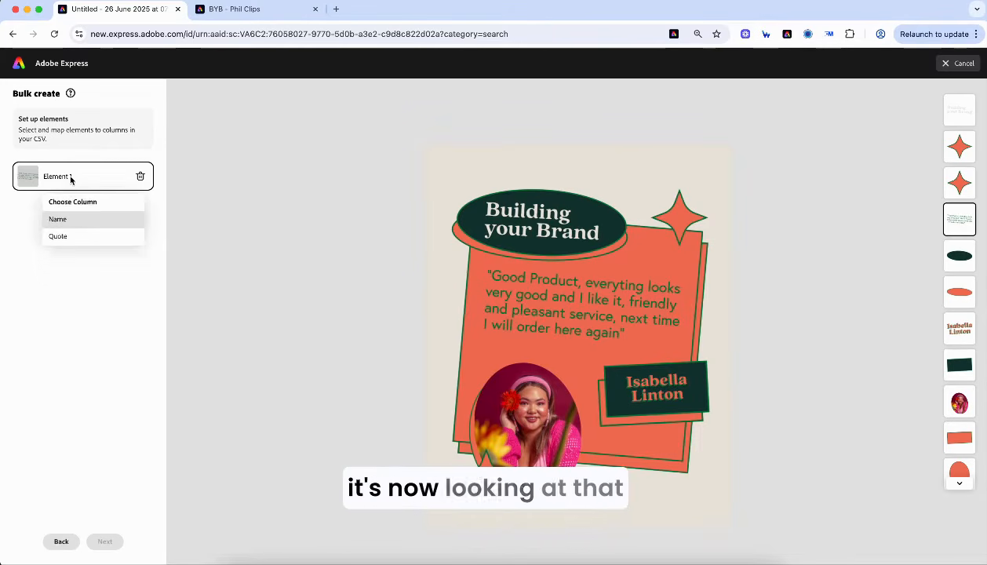
click(63, 236)
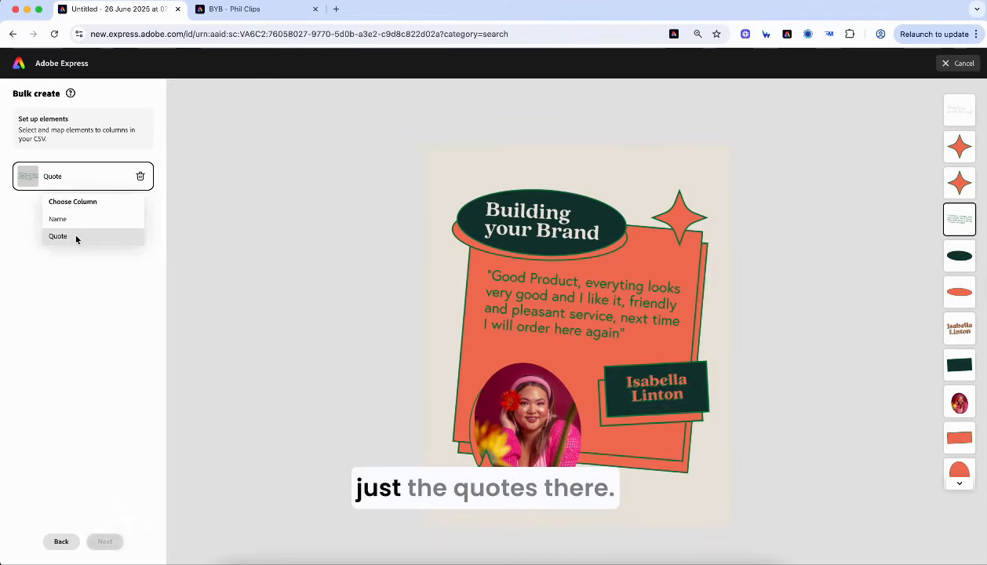
- Link the testimonial's name text to the Name column
click(662, 392)
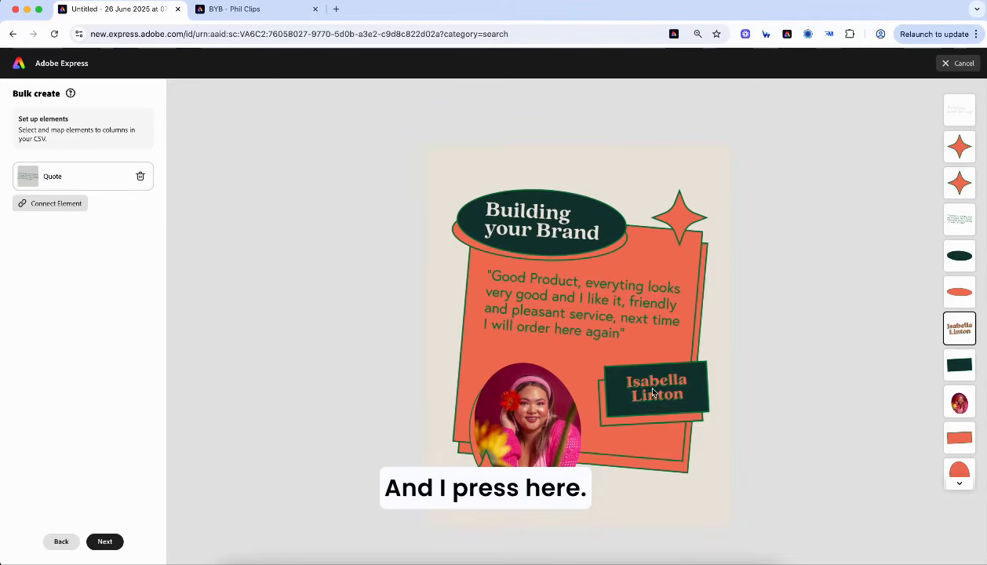
click(67, 200)
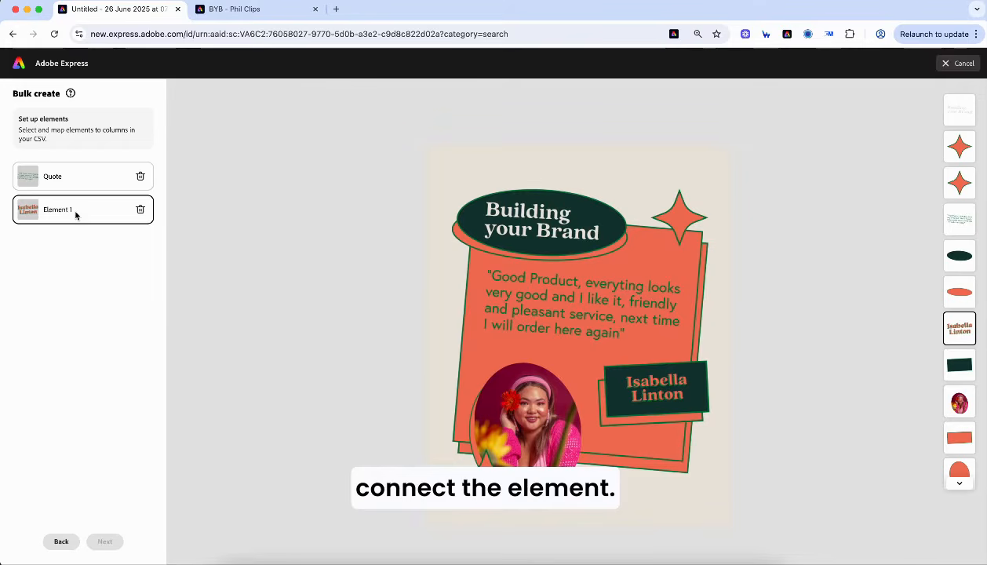
click(76, 214)
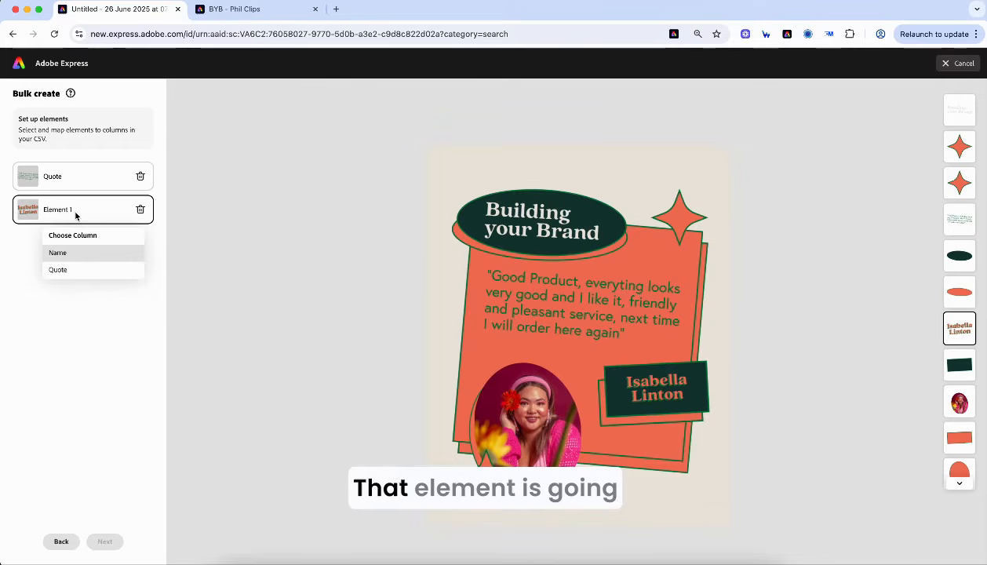
click(71, 254)
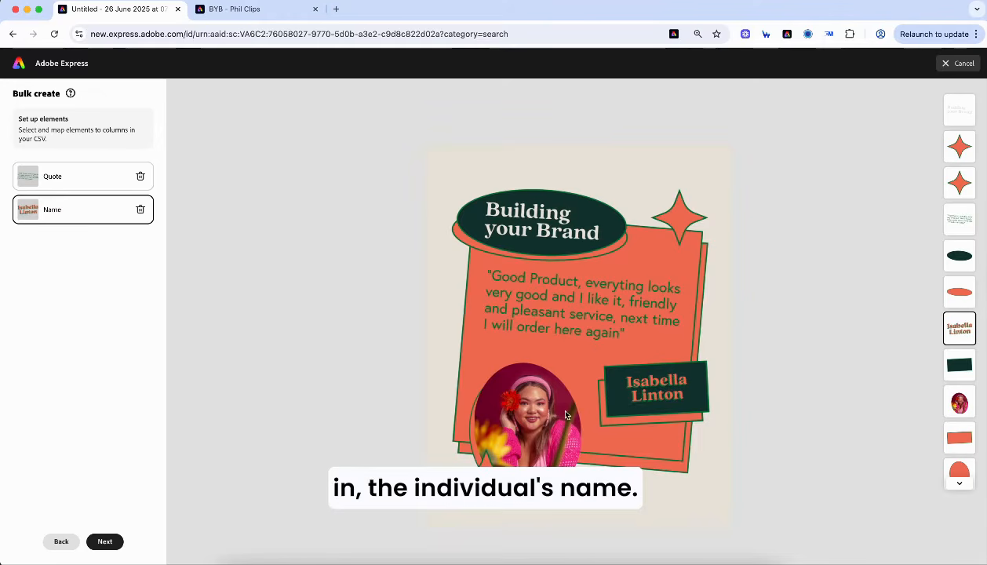
- Connect the headshot photo as an element and continue to the preview
click(522, 408)
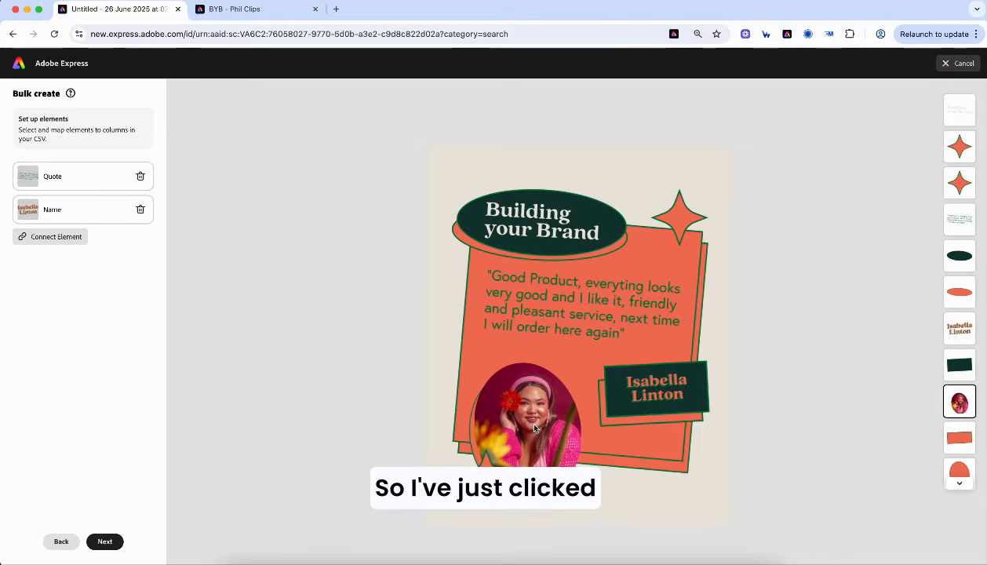
click(49, 236)
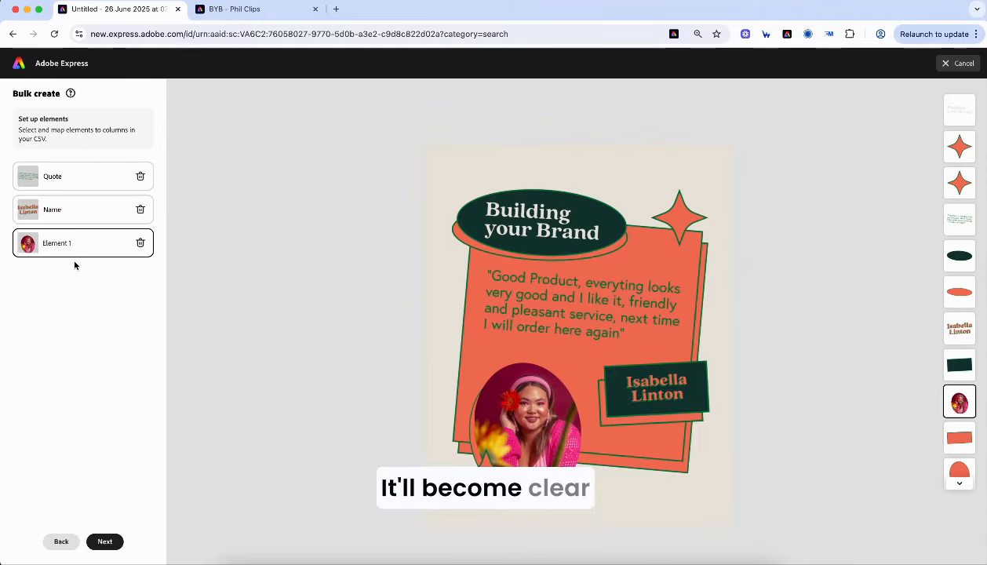
click(106, 540)
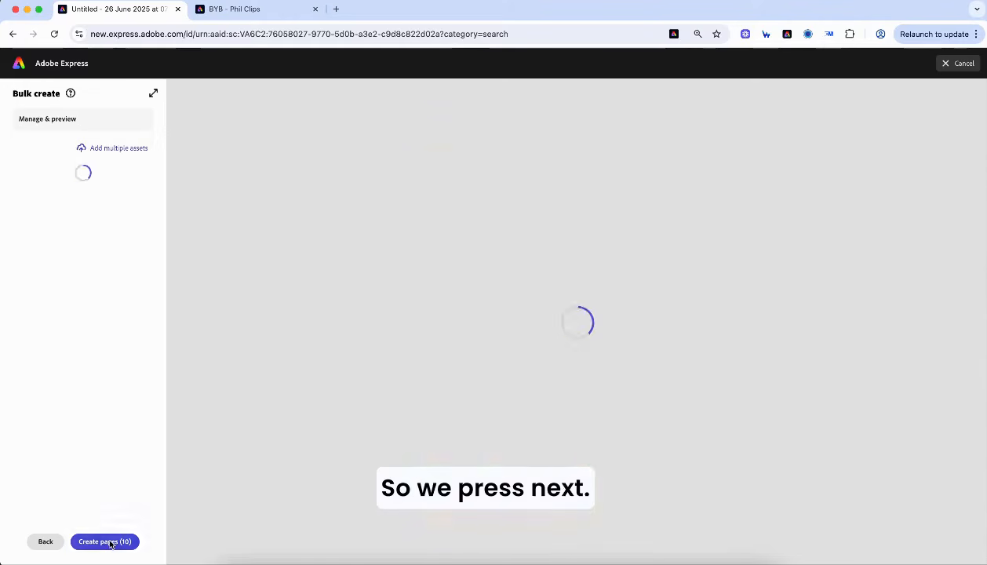
- Open the Guest Headshots library through Add multiple assets and Assets + > Libraries
scroll(581, 315, down, 5)
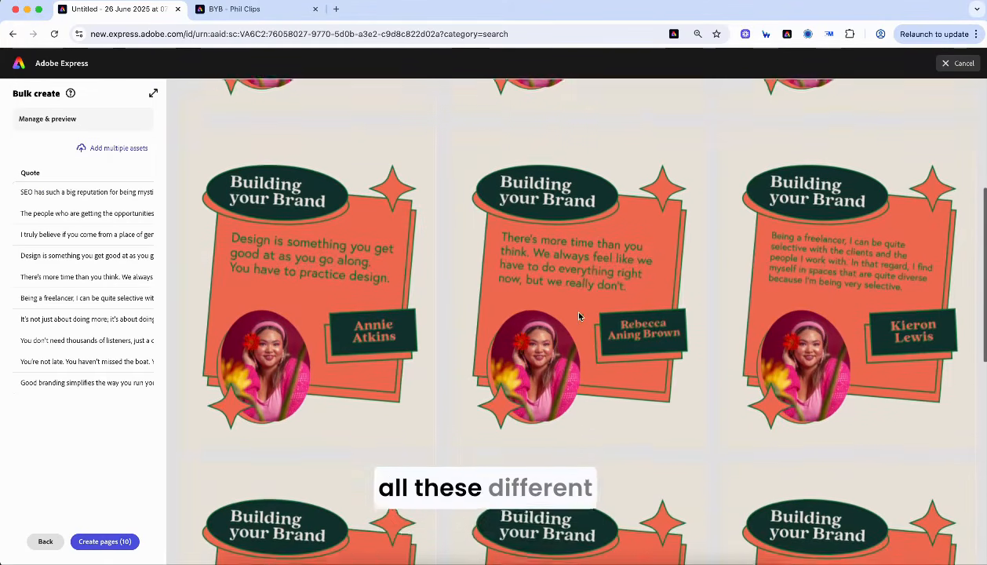
scroll(581, 316, up, 4)
scroll(273, 281, up, 3)
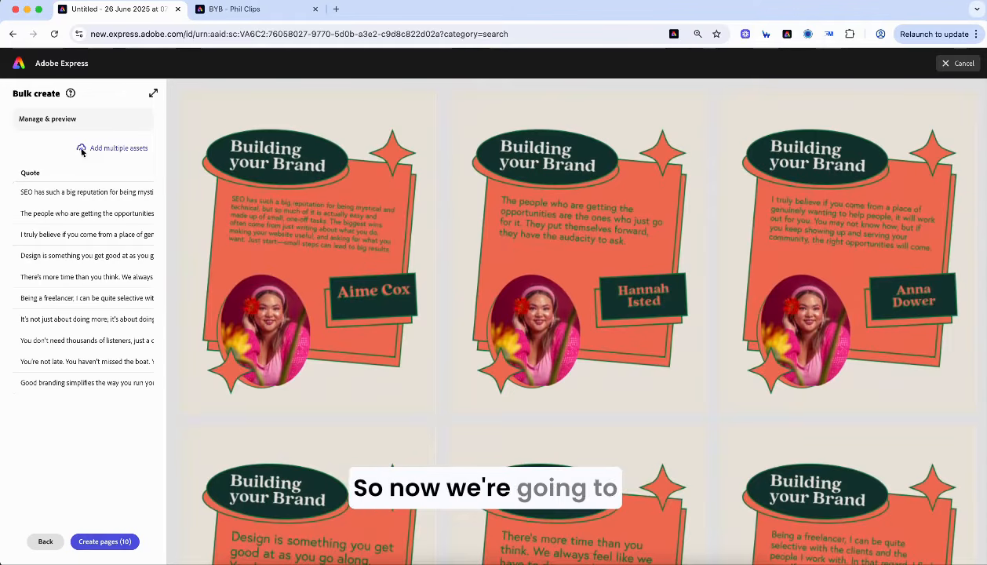
click(108, 149)
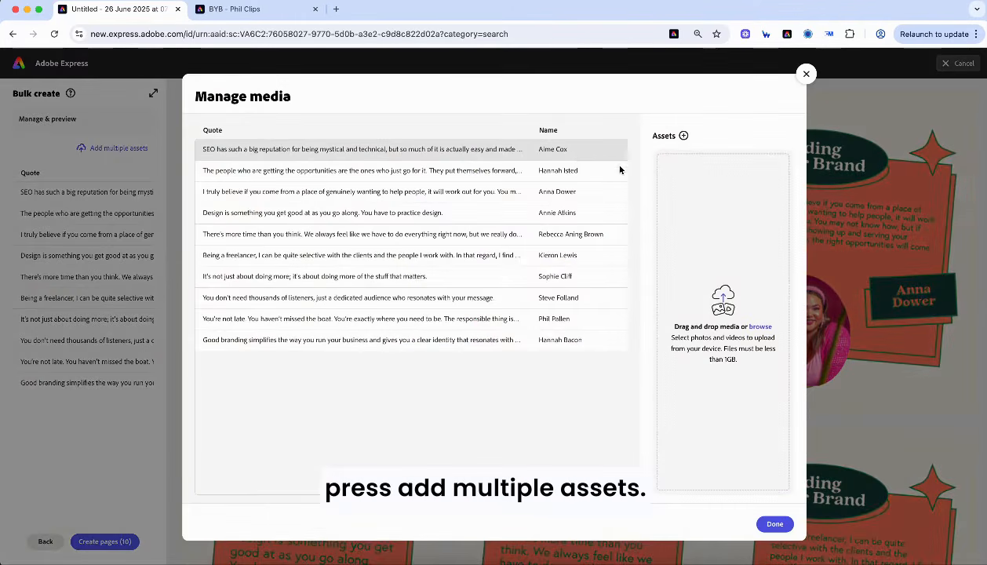
click(684, 137)
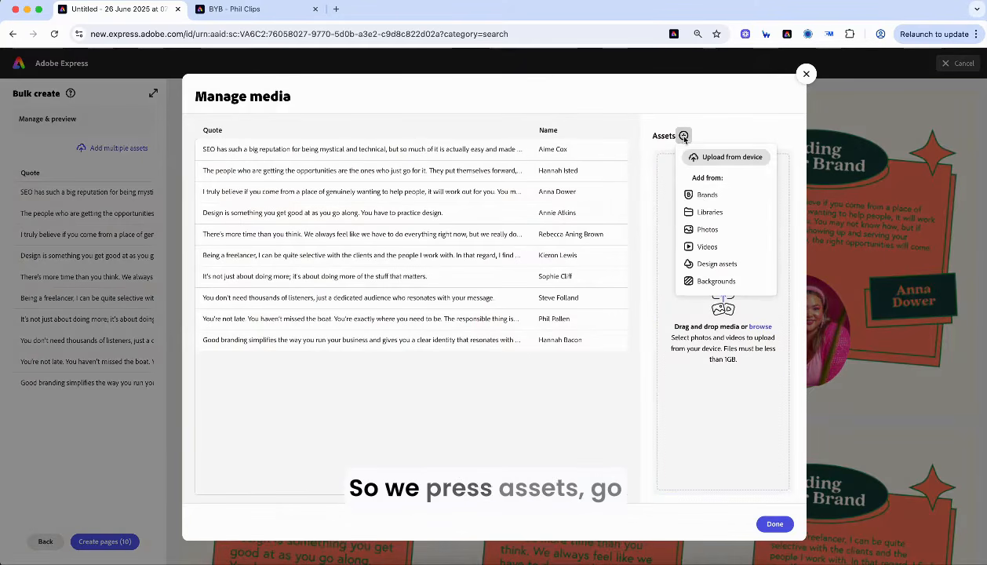
click(698, 209)
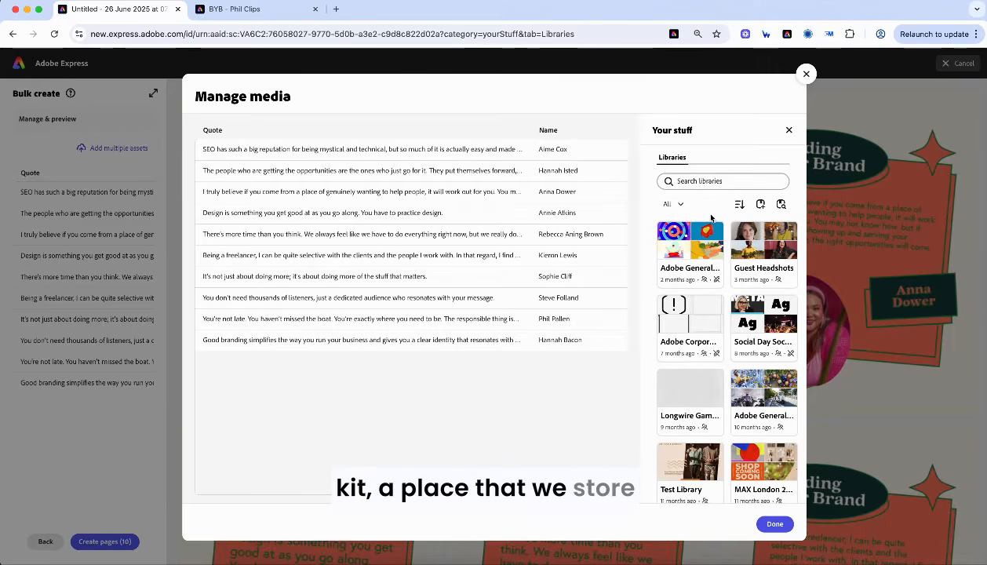
click(765, 245)
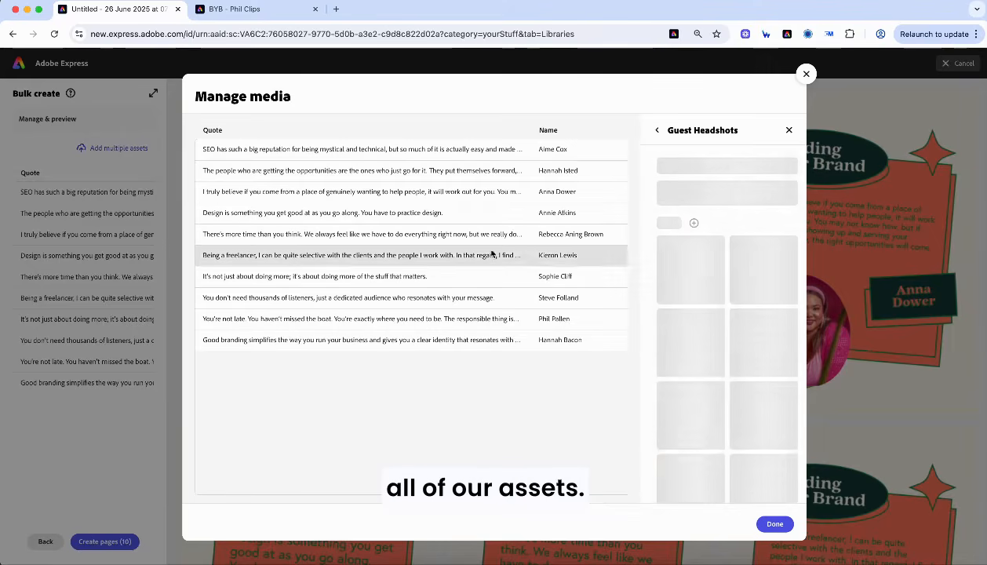
- Drag guest headshots onto the Element 1 cells of rows 1 to 5
scroll(492, 254, right, 5)
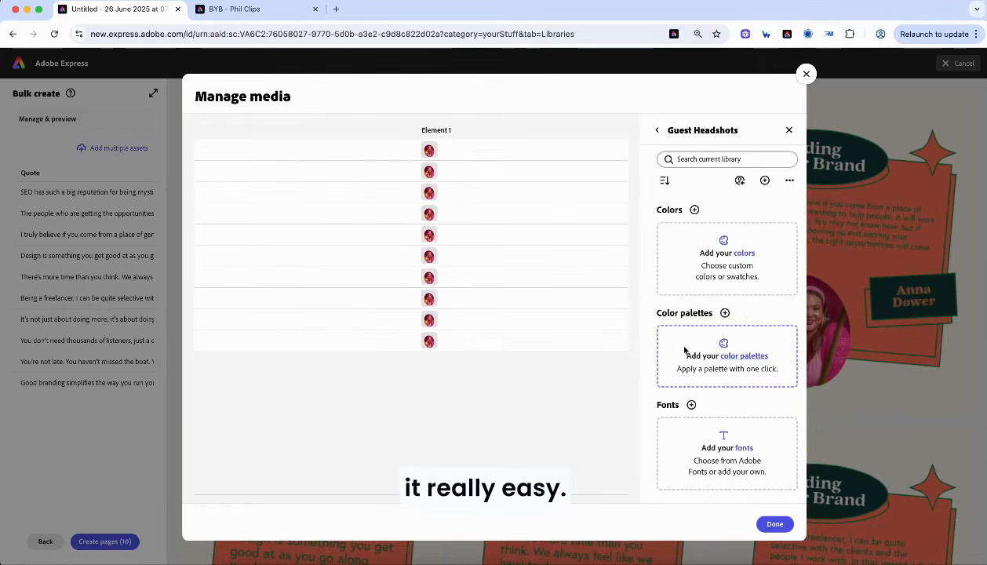
scroll(672, 339, down, 10)
scroll(672, 339, up, 2)
scroll(684, 349, up, 2)
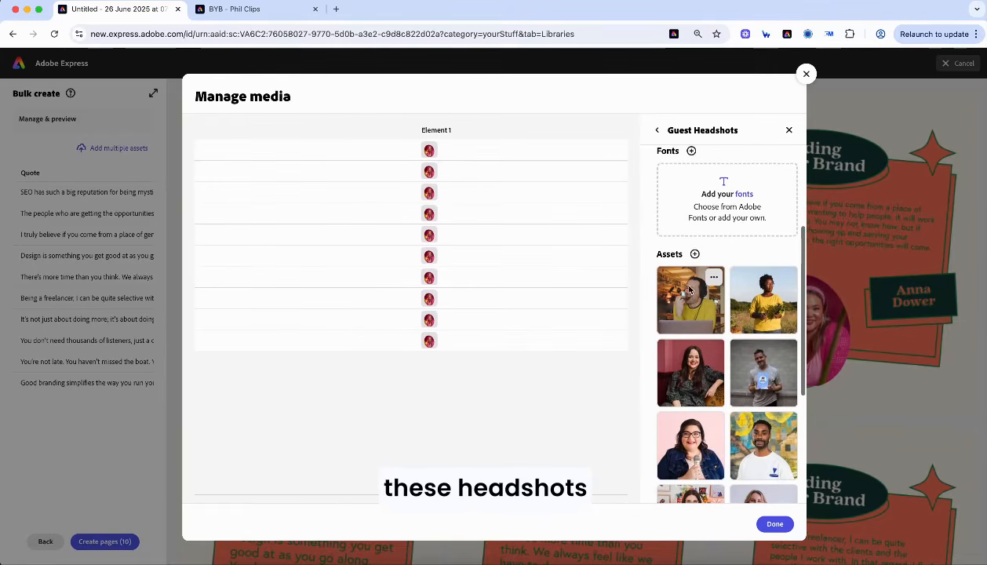
drag(704, 304, 467, 151)
drag(761, 315, 467, 171)
drag(692, 386, 471, 193)
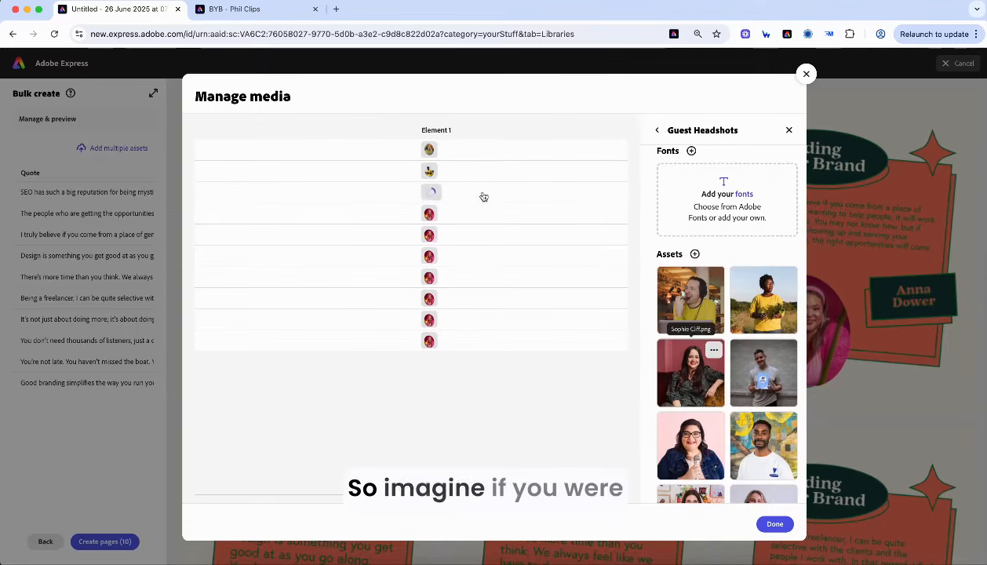
drag(764, 373, 483, 213)
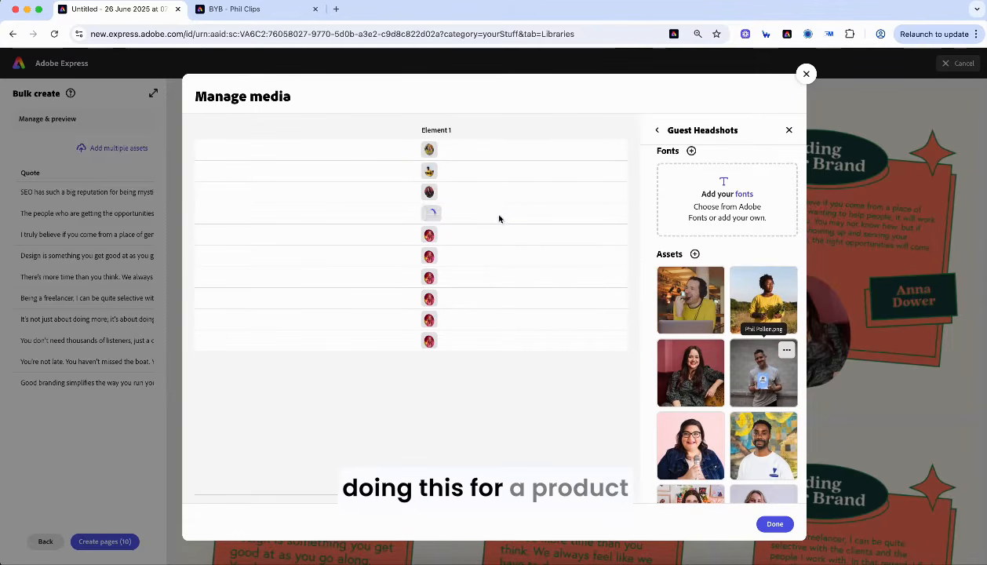
drag(690, 436, 469, 208)
- Drag guest headshots onto the Element 1 cells of rows 6 to 10
drag(757, 439, 514, 255)
scroll(684, 370, down, 3)
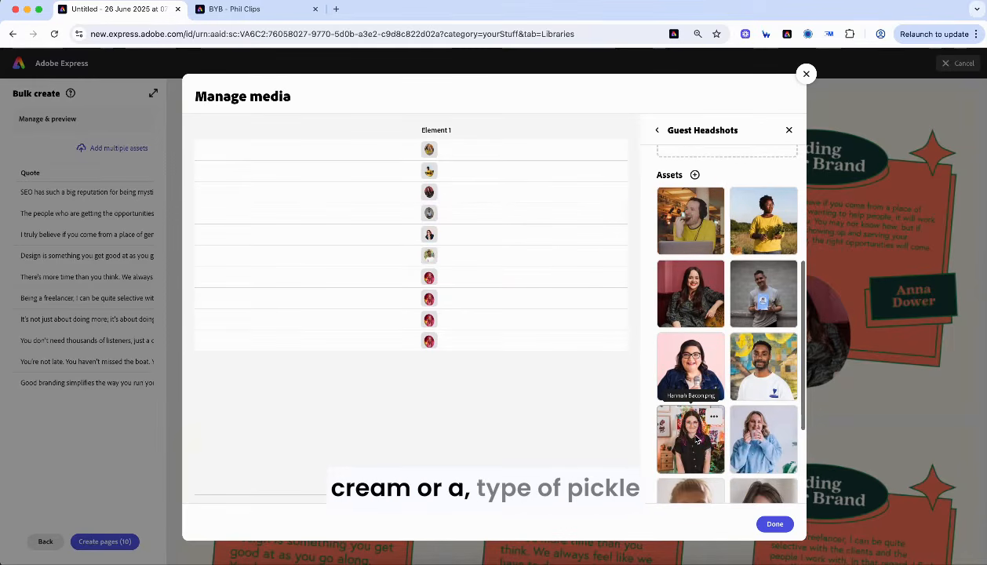
drag(687, 434, 503, 272)
drag(758, 436, 506, 298)
scroll(690, 369, down, 2)
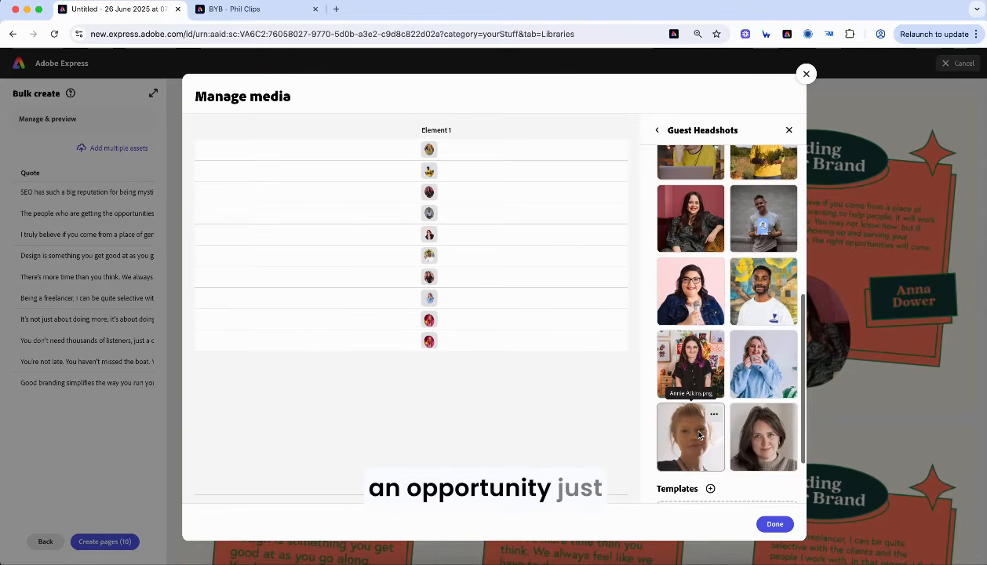
drag(690, 436, 492, 316)
drag(764, 436, 491, 339)
scroll(361, 270, left, 10)
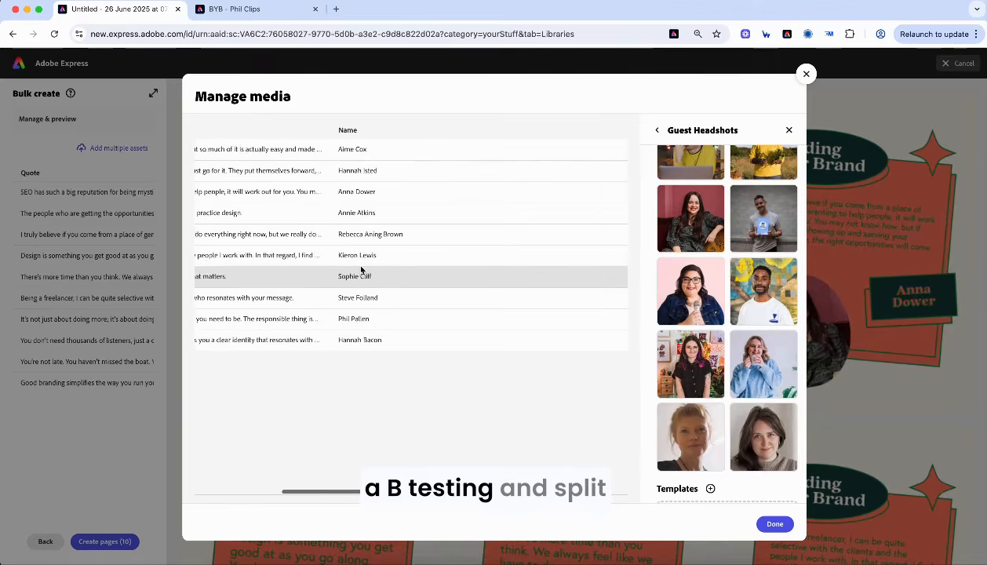
- Finish Manage media and create the 10 personalised pages in the document
click(776, 525)
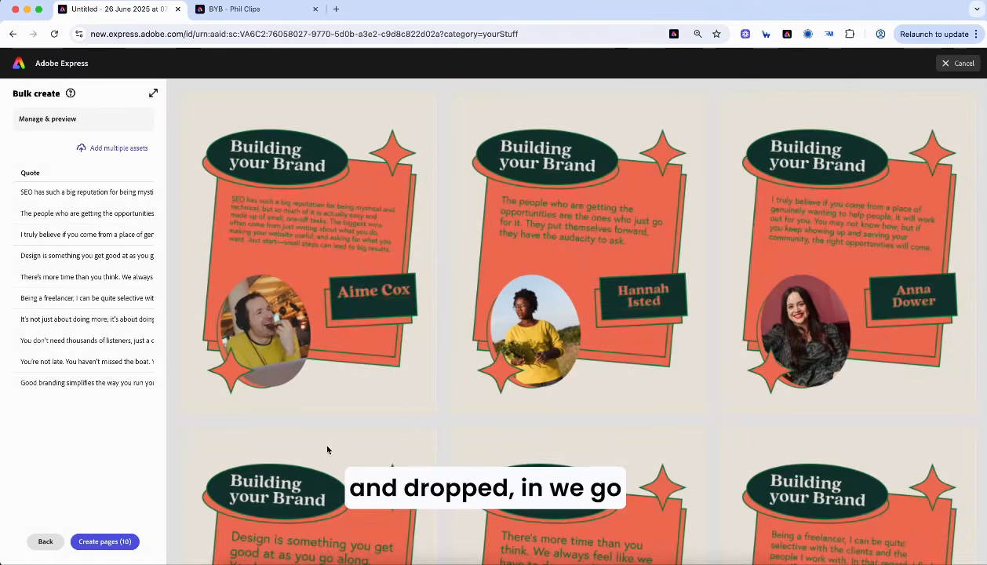
click(117, 540)
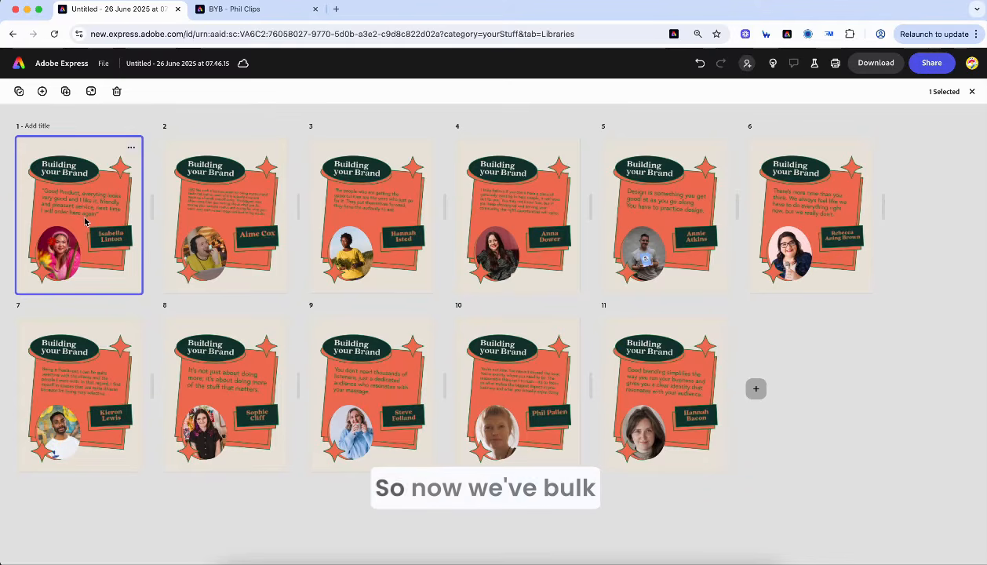
- Select testimonial pages 2 through 6 and share them to social media
click(207, 189)
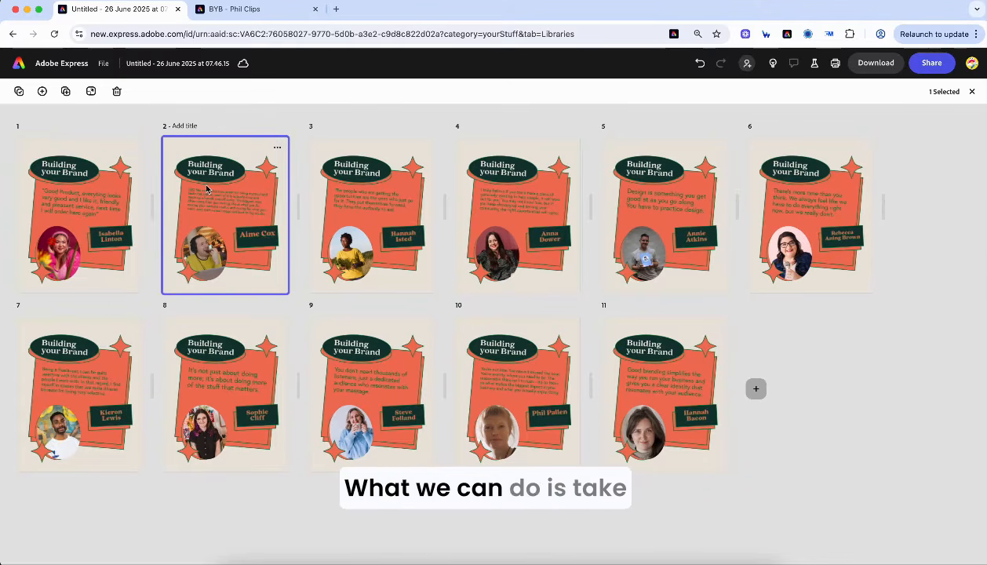
shift+click(363, 198)
shift+click(507, 195)
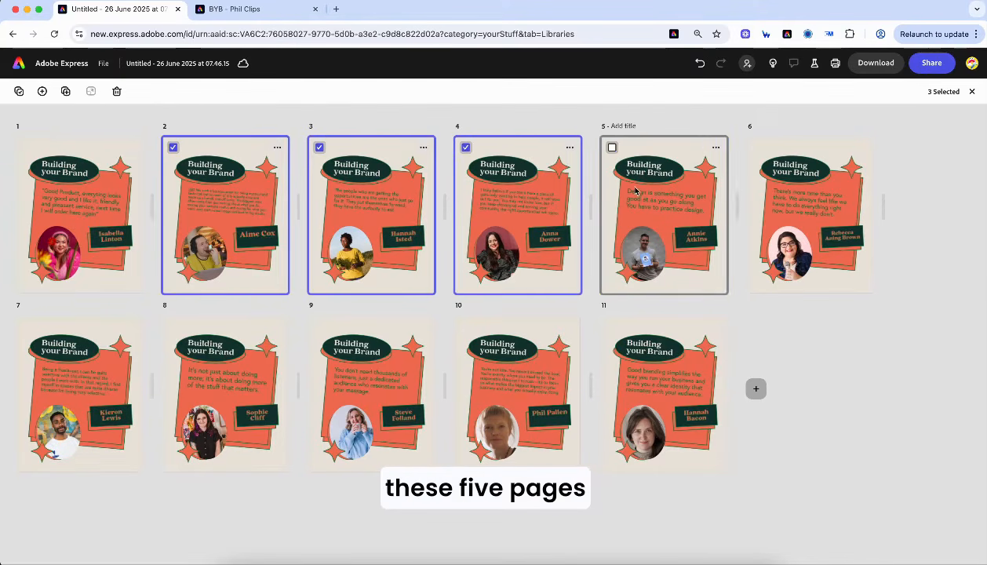
shift+click(635, 196)
shift+click(777, 198)
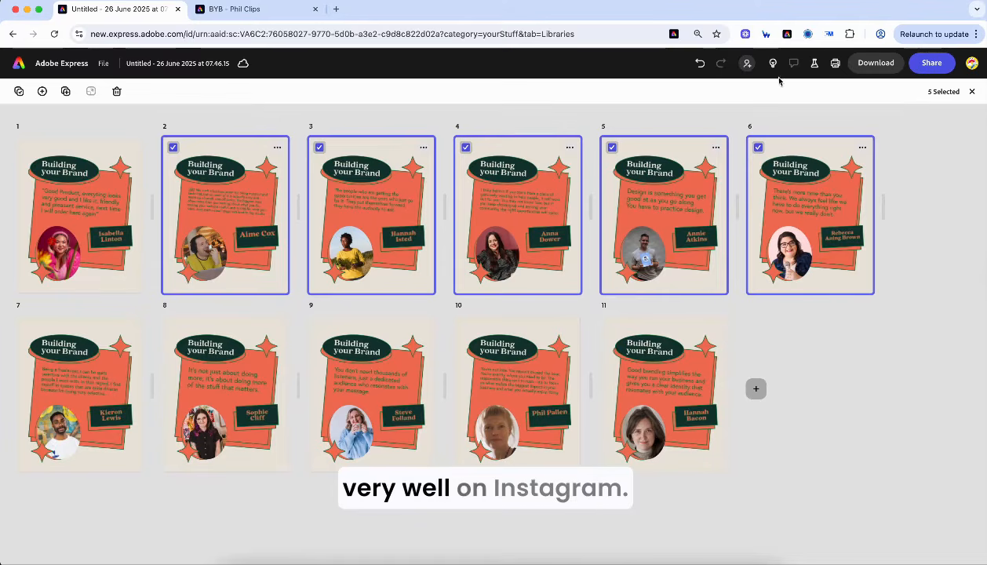
click(934, 63)
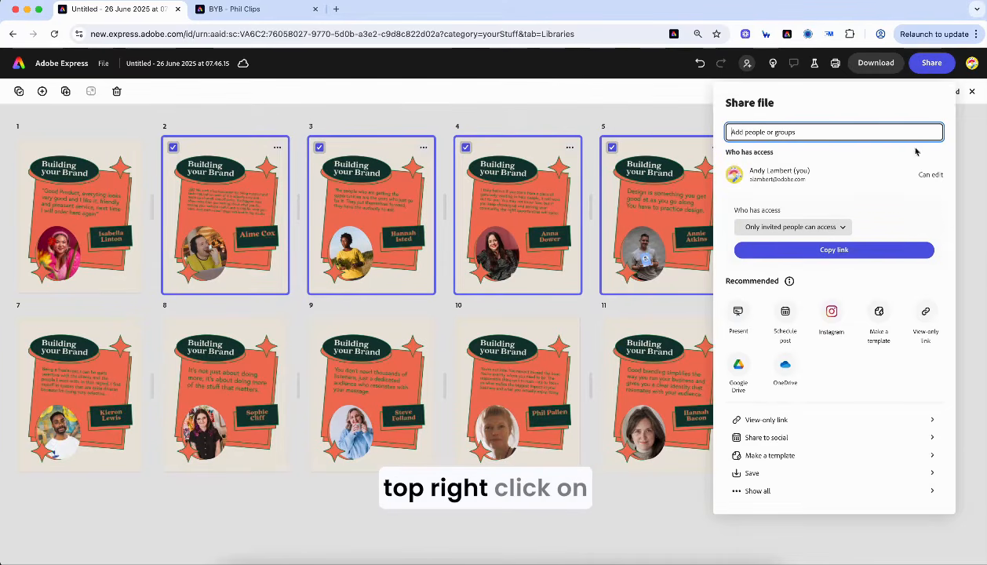
click(832, 312)
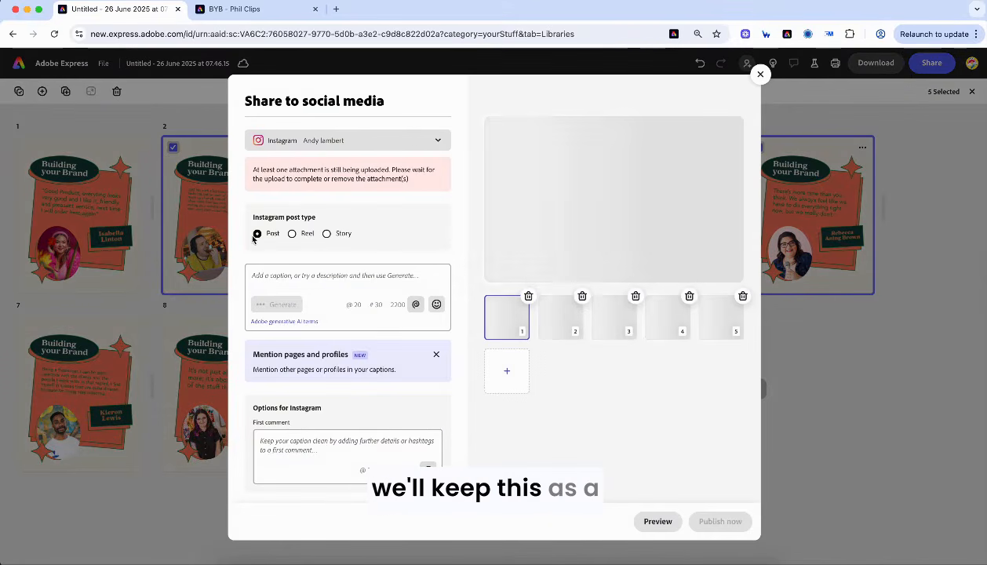
- Generate a new AI caption from the prompt 'the importance of building your brand' and review it
click(268, 281)
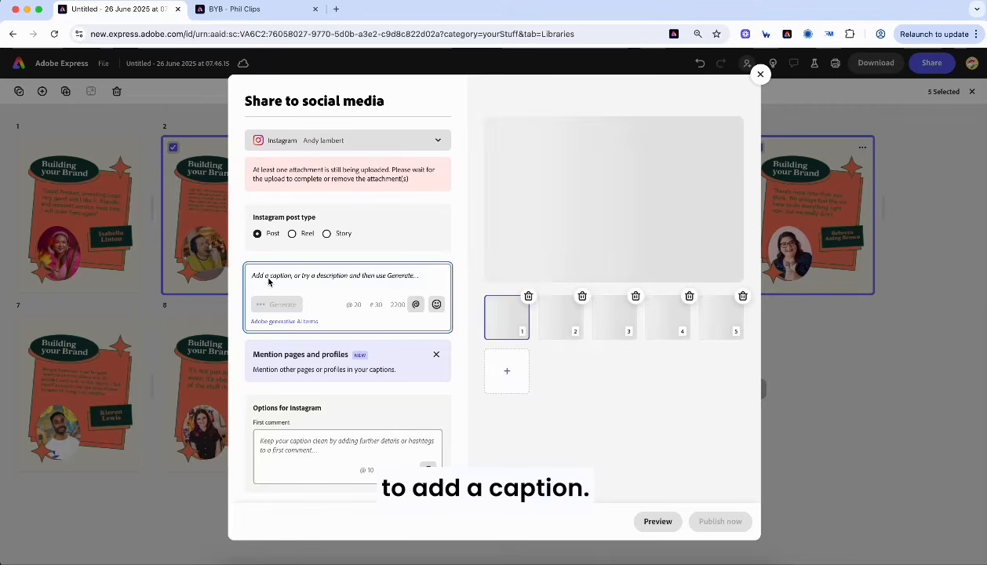
text(the importance )
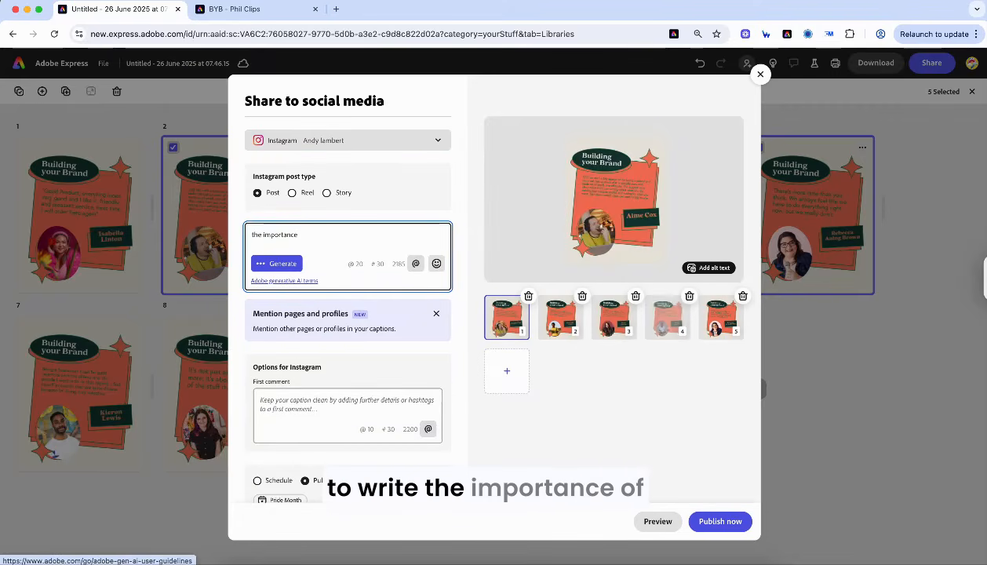
text(of buildi)
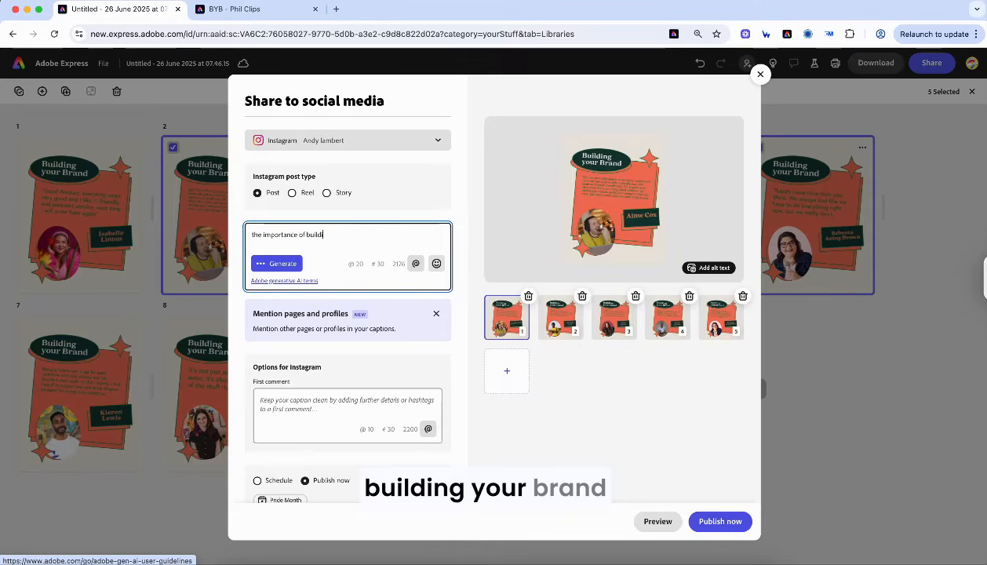
text(ng your brand)
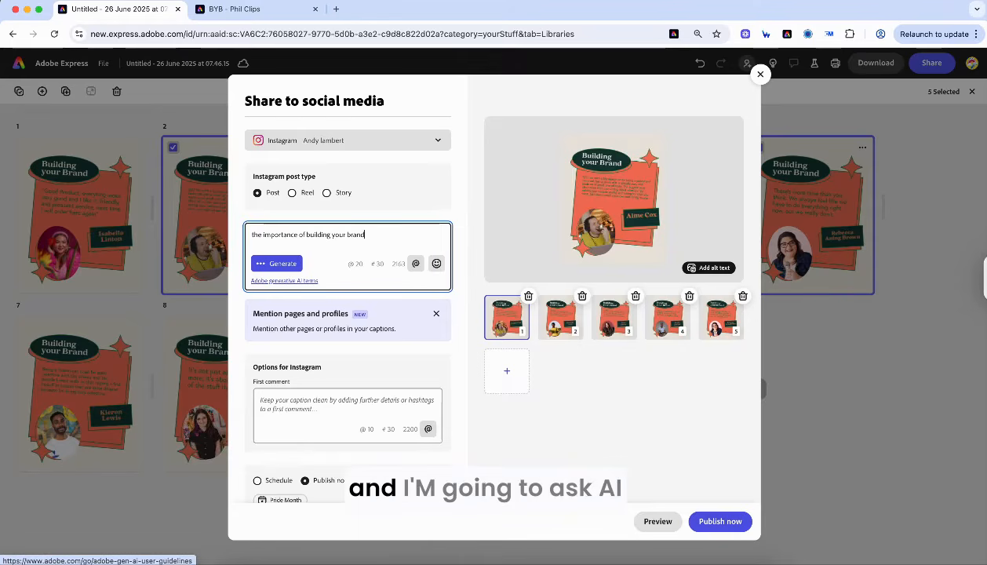
click(276, 263)
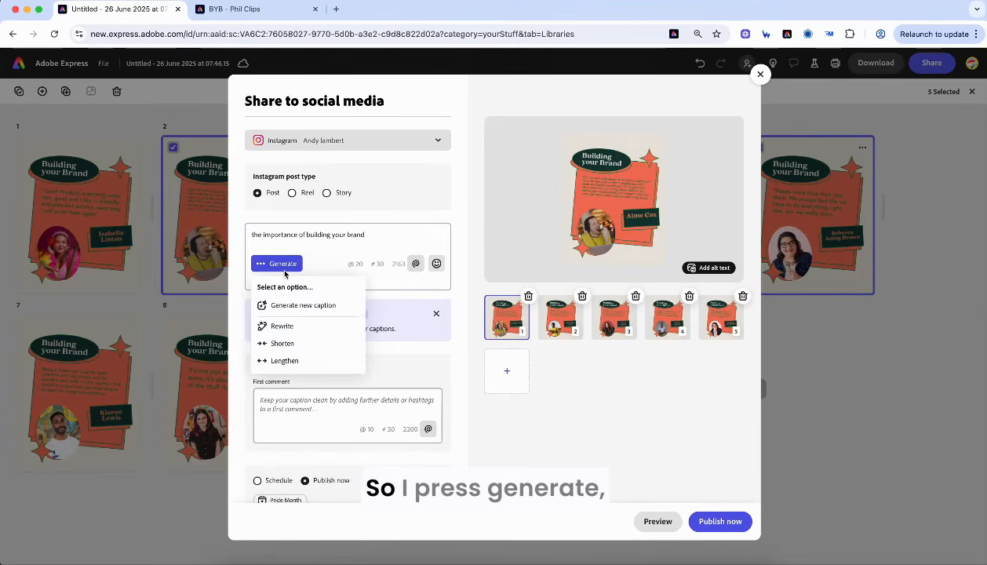
click(304, 306)
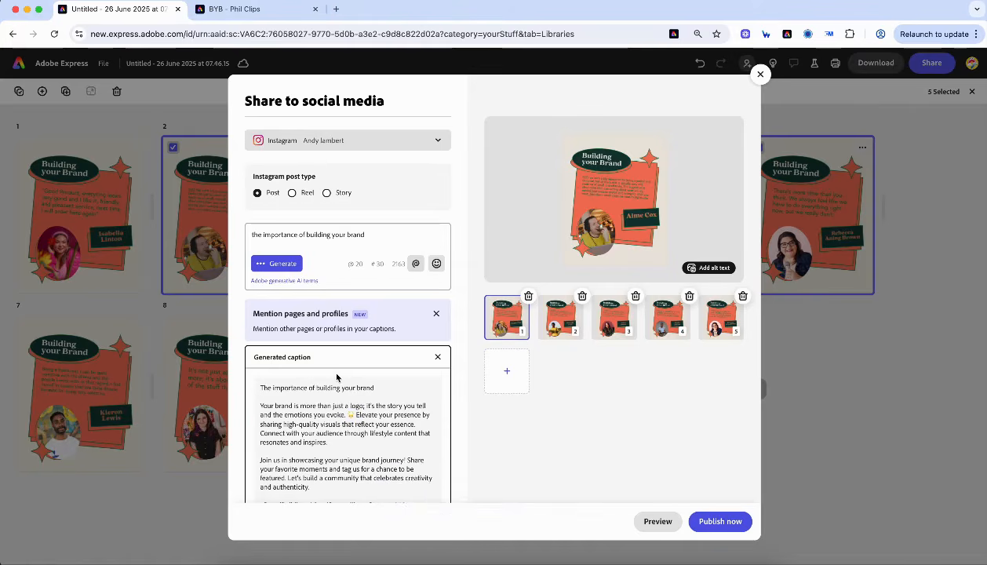
scroll(326, 437, down, 2)
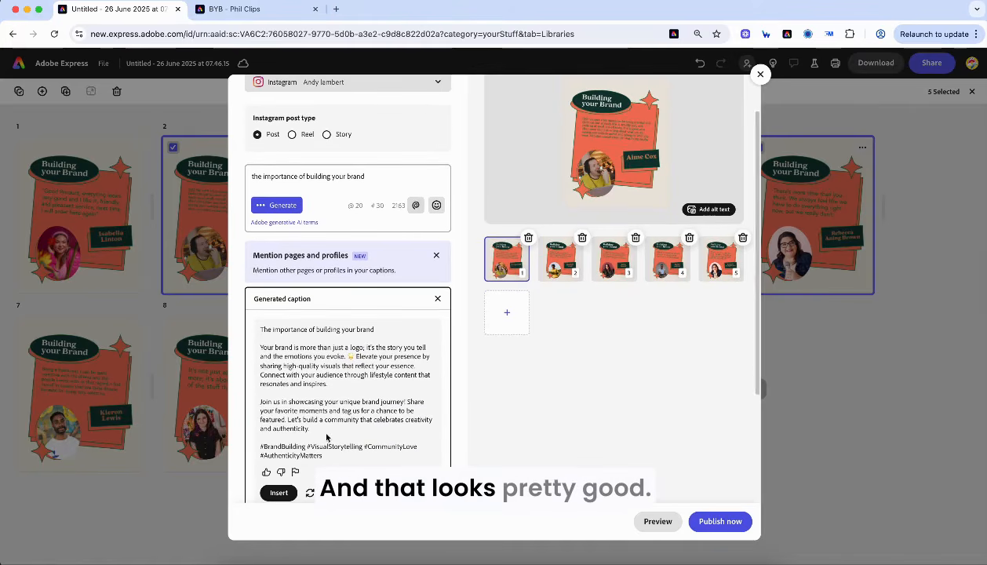
scroll(327, 437, down, 1)
- Insert the generated caption, delete its title line, and break the paragraph after 'evoke.'
click(279, 467)
scroll(341, 262, up, 1)
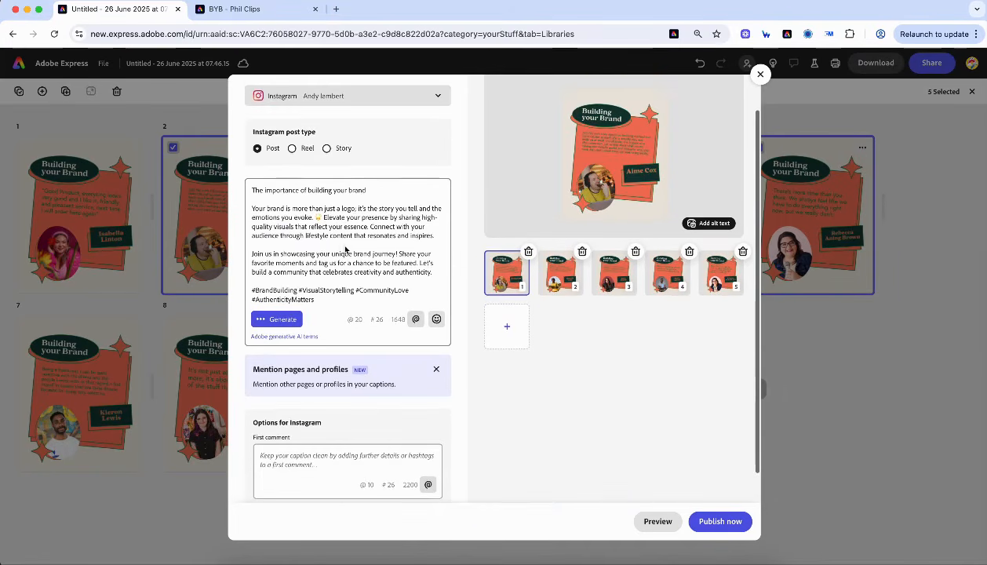
triple_click(314, 189)
key(BackSpace)
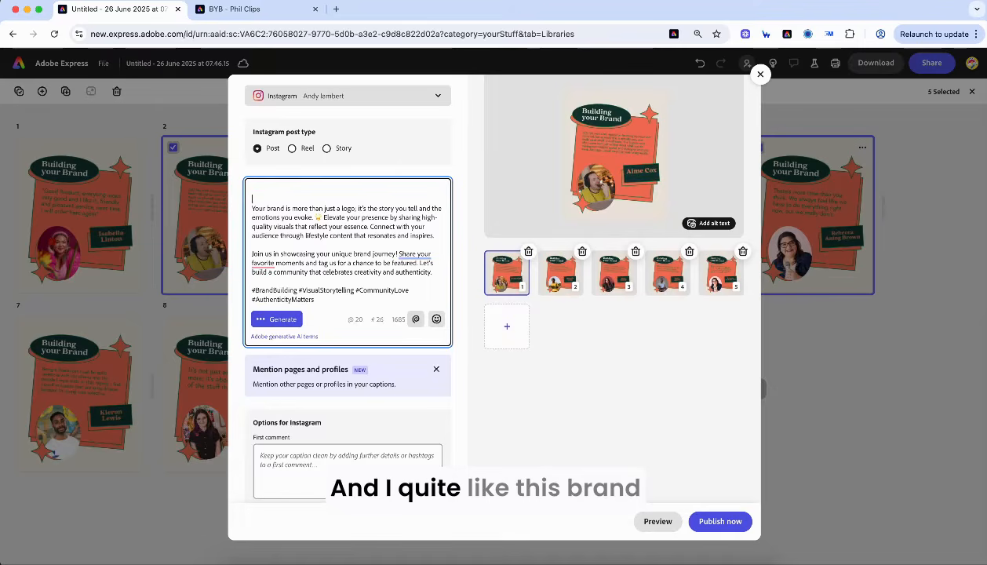
key(Delete)
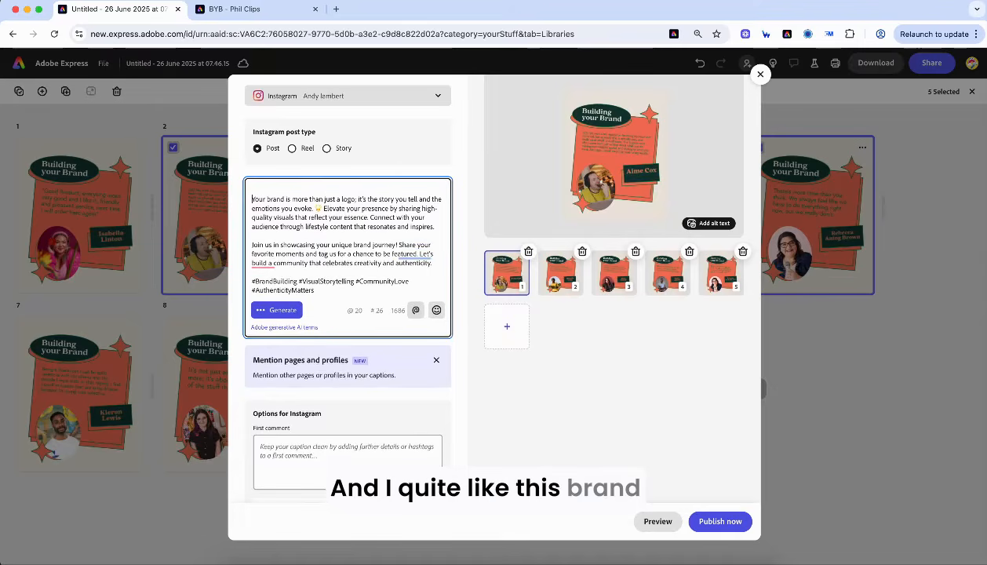
click(318, 208)
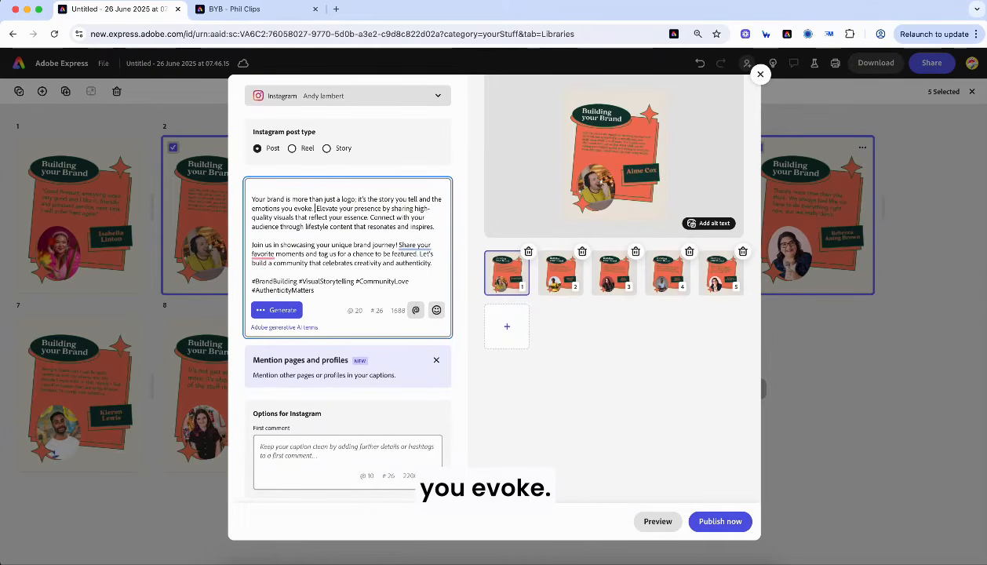
key(Return)
key(Return)
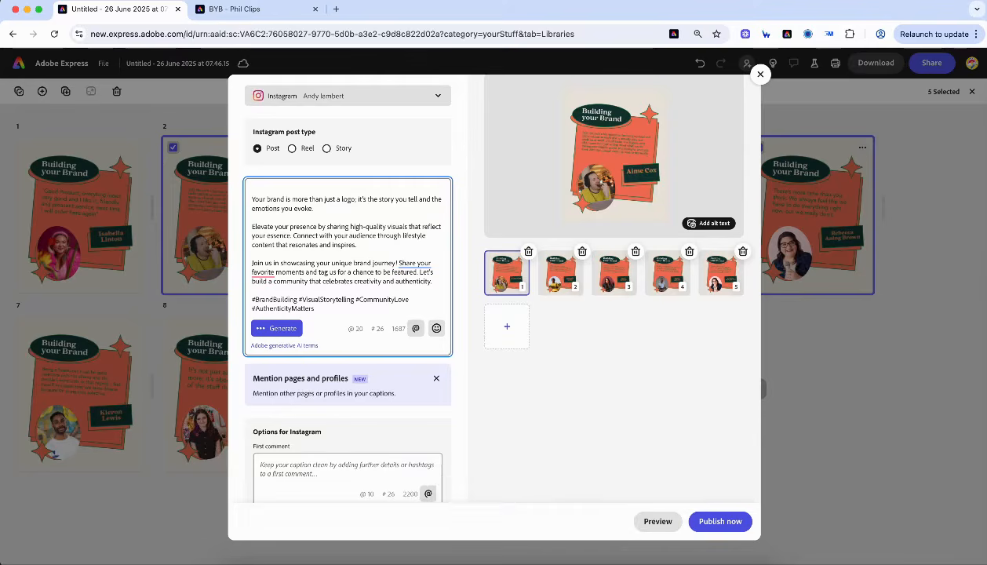
scroll(342, 294, down, 1)
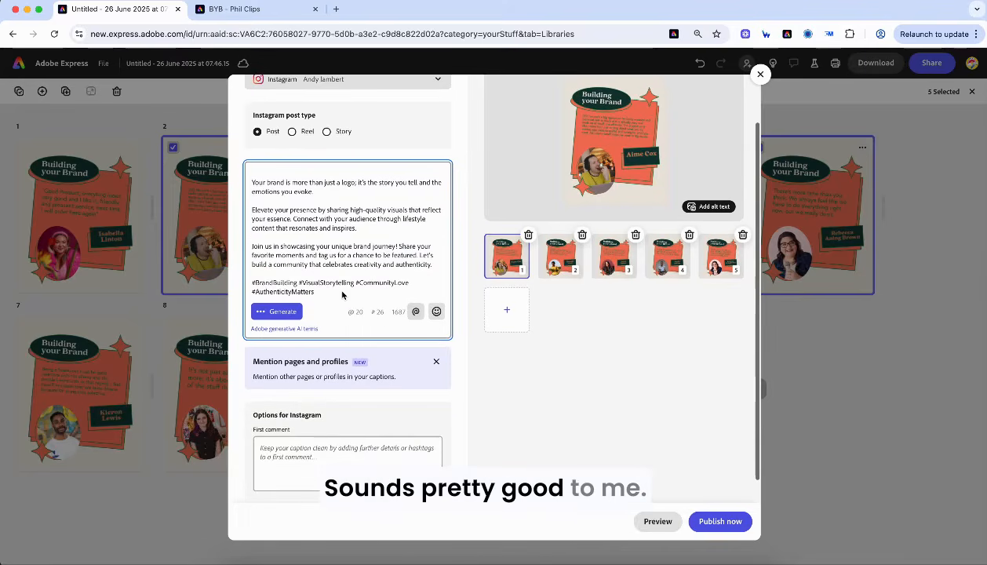
click(365, 227)
key(Return)
key(Return)
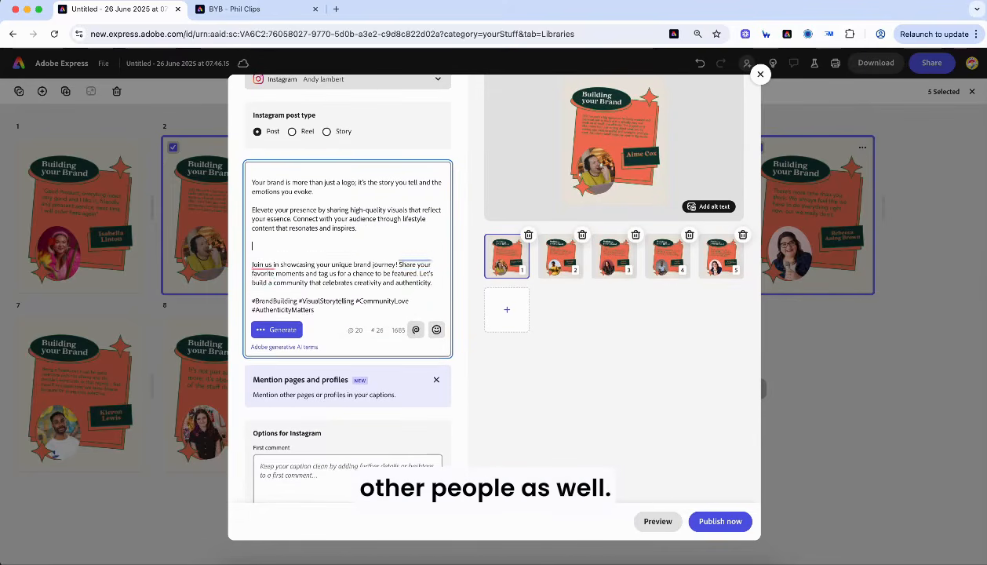
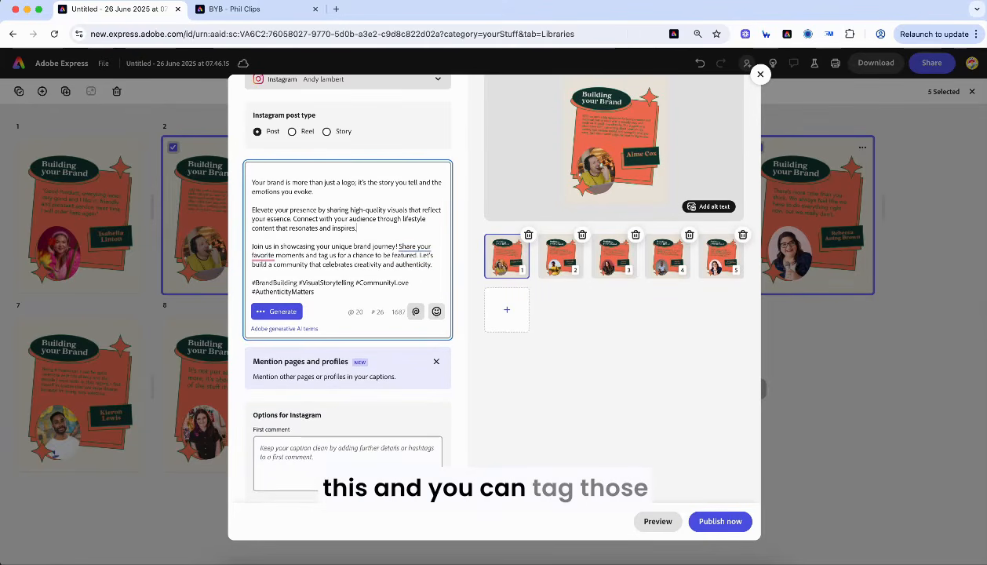
scroll(333, 298, down, 2)
scroll(343, 344, up, 5)
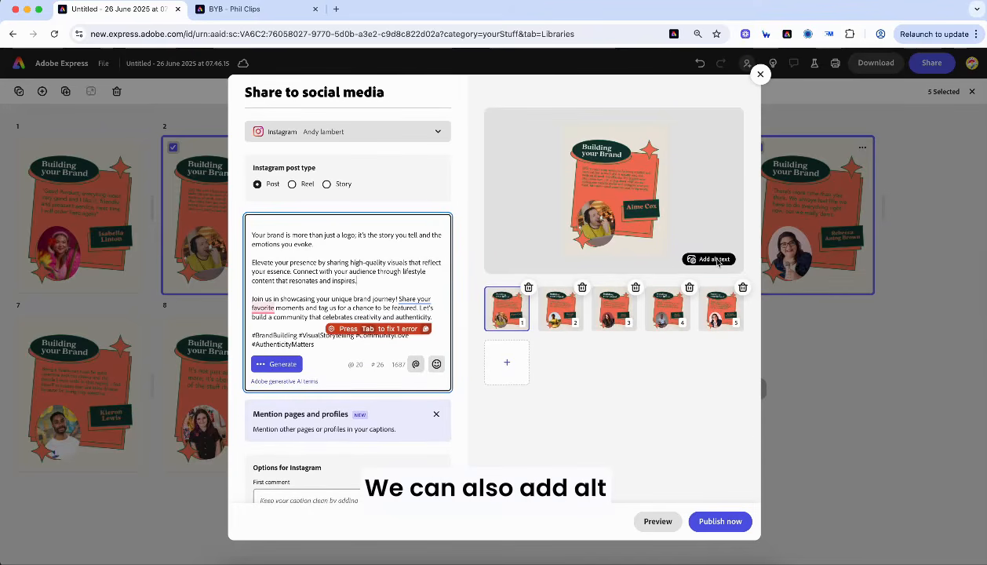
- Set the Instagram post to Schedule for 26/06/2025 at 08:52 with Set as draft on
scroll(717, 262, down, 2)
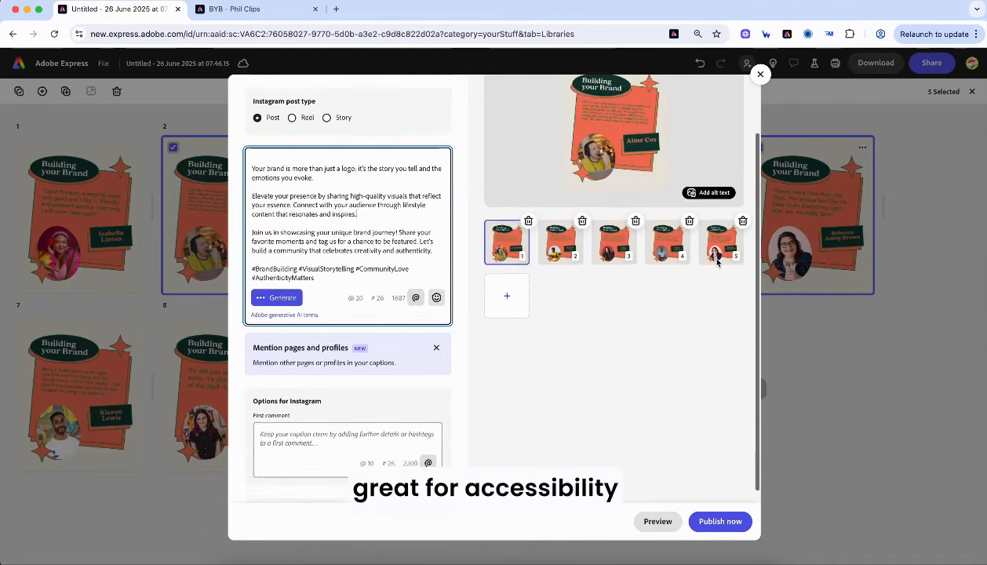
scroll(717, 261, down, 2)
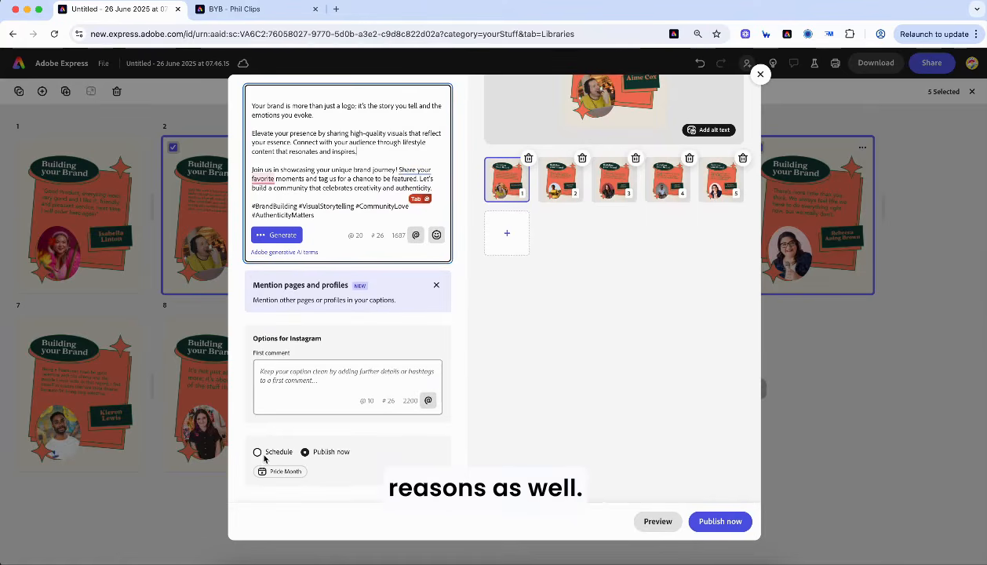
click(258, 453)
scroll(314, 454, down, 1)
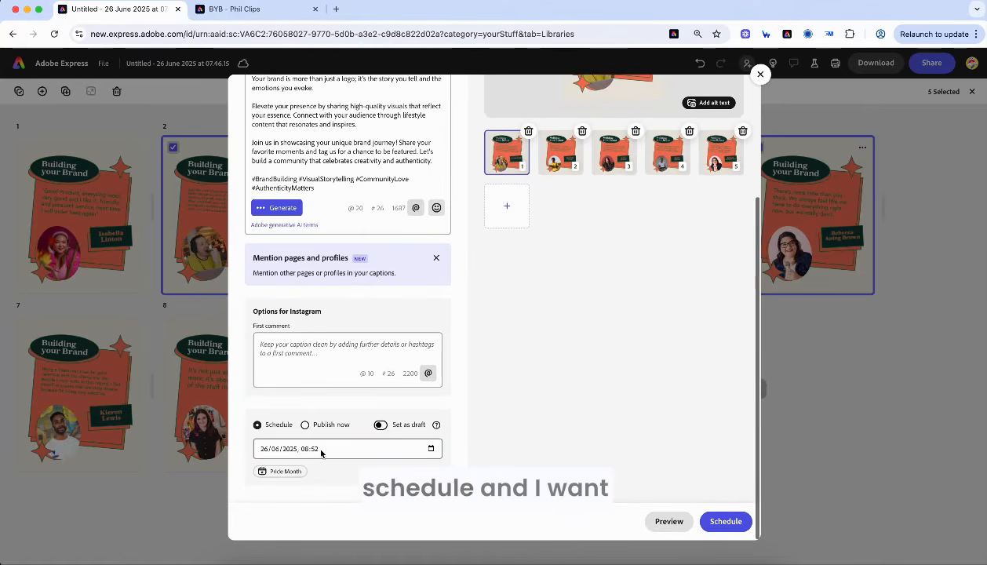
click(329, 453)
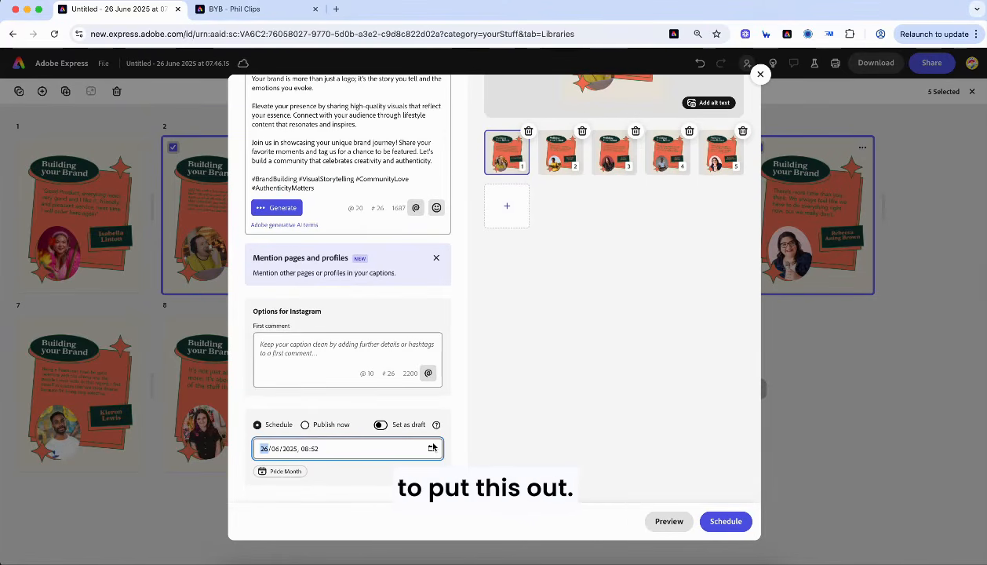
click(380, 425)
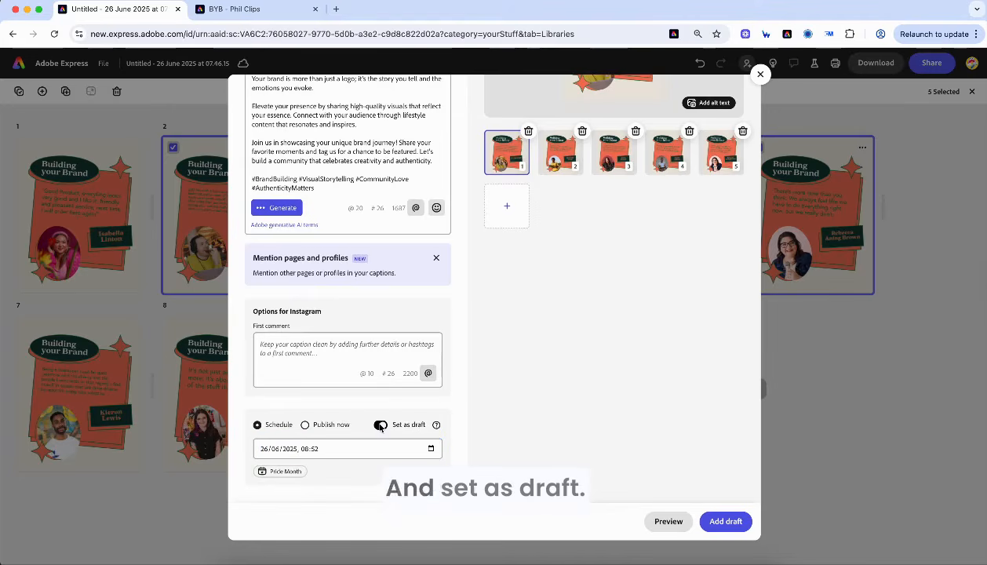
scroll(428, 312, up, 5)
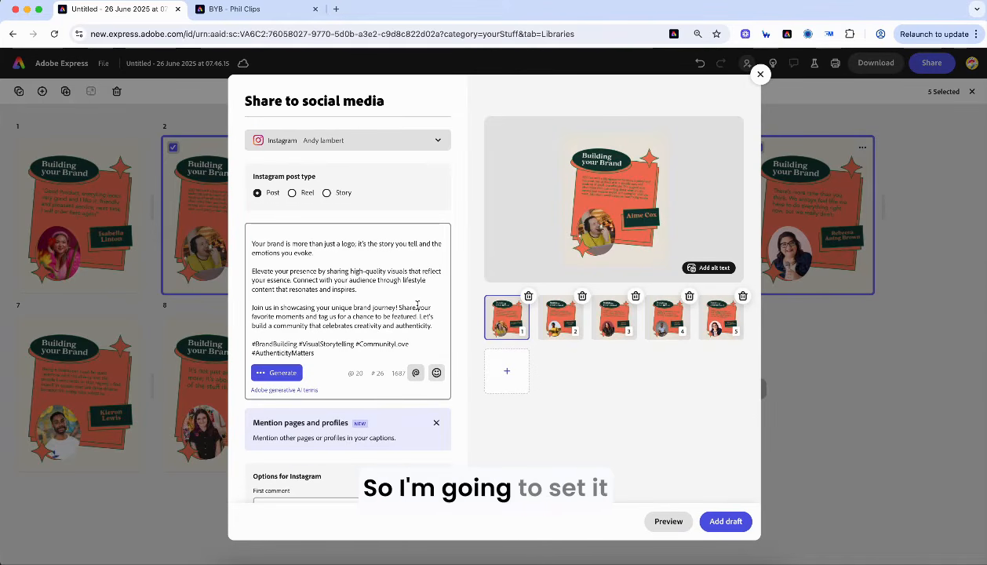
scroll(416, 304, down, 4)
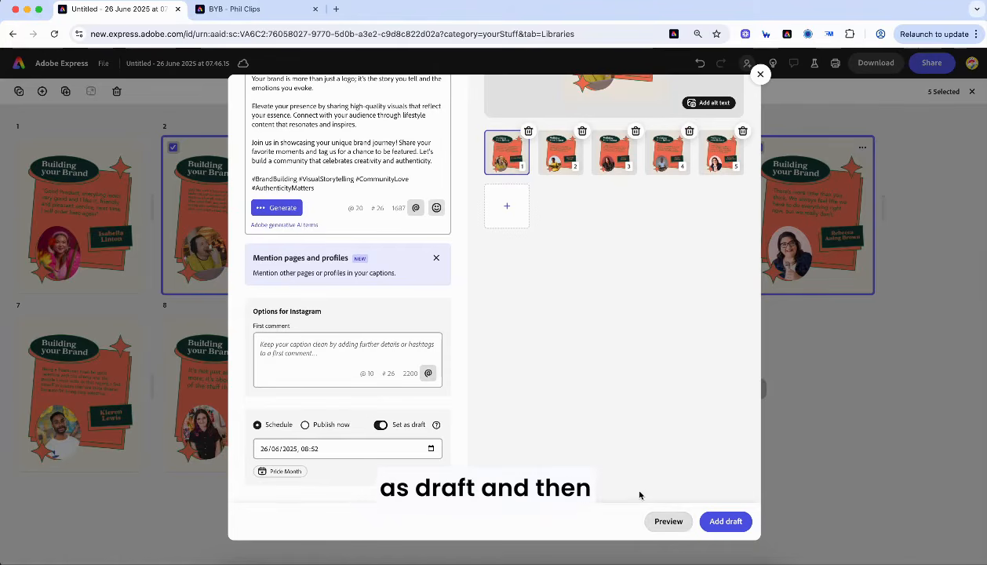
click(679, 525)
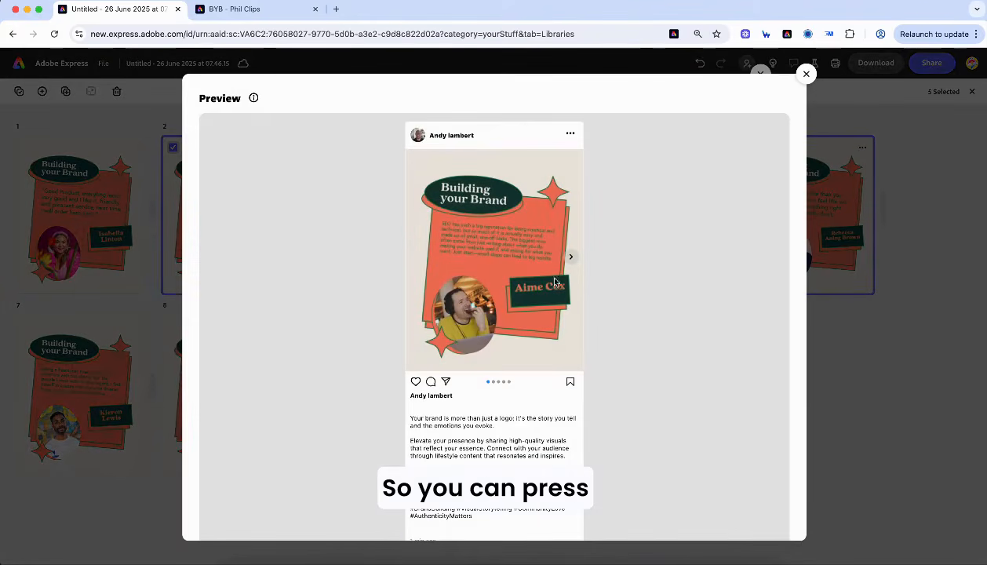
click(572, 260)
click(572, 260)
click(571, 259)
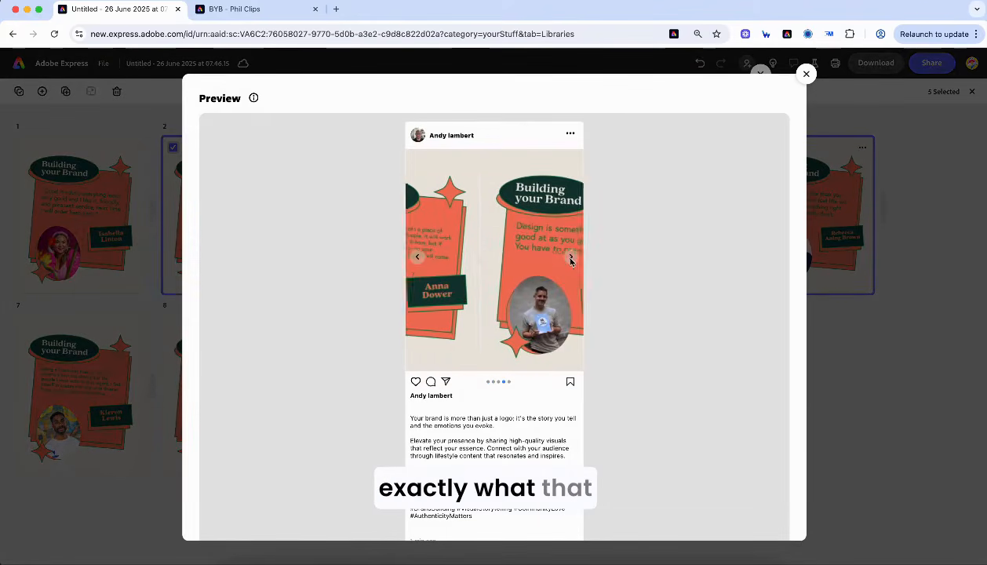
click(572, 260)
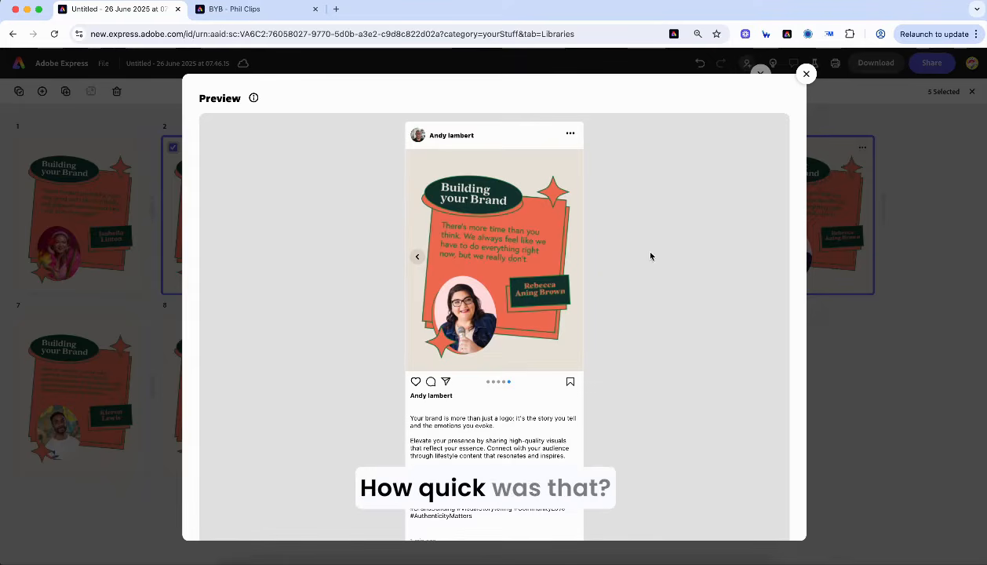
scroll(655, 278, down, 2)
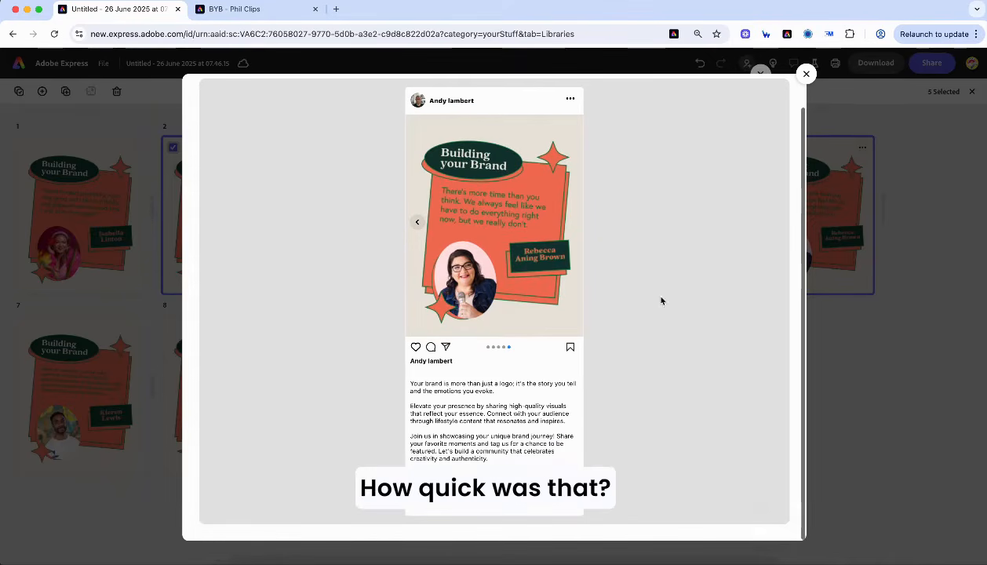
click(806, 75)
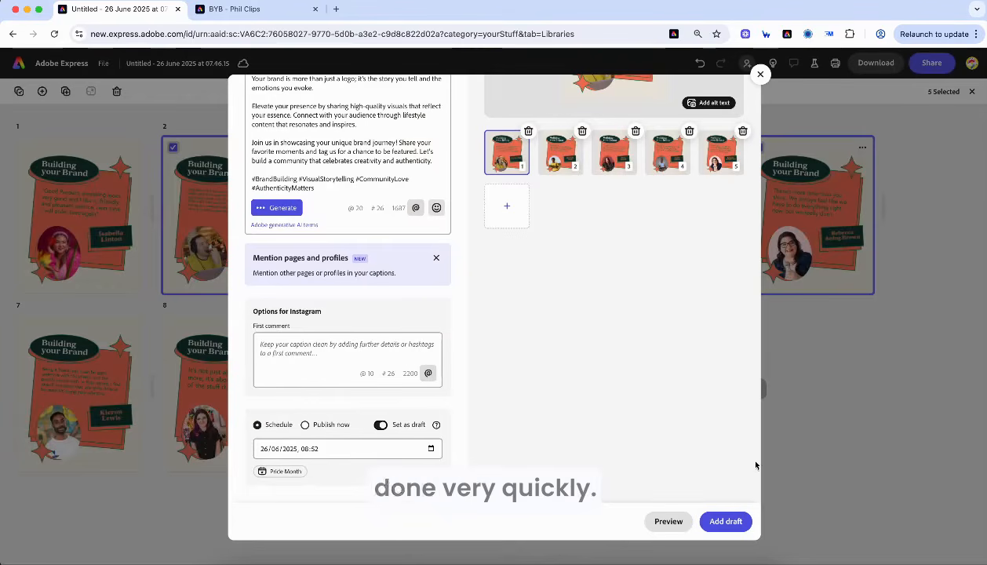
- Add the scheduled post as a draft and open testimonial page 8 from the grid view
click(726, 522)
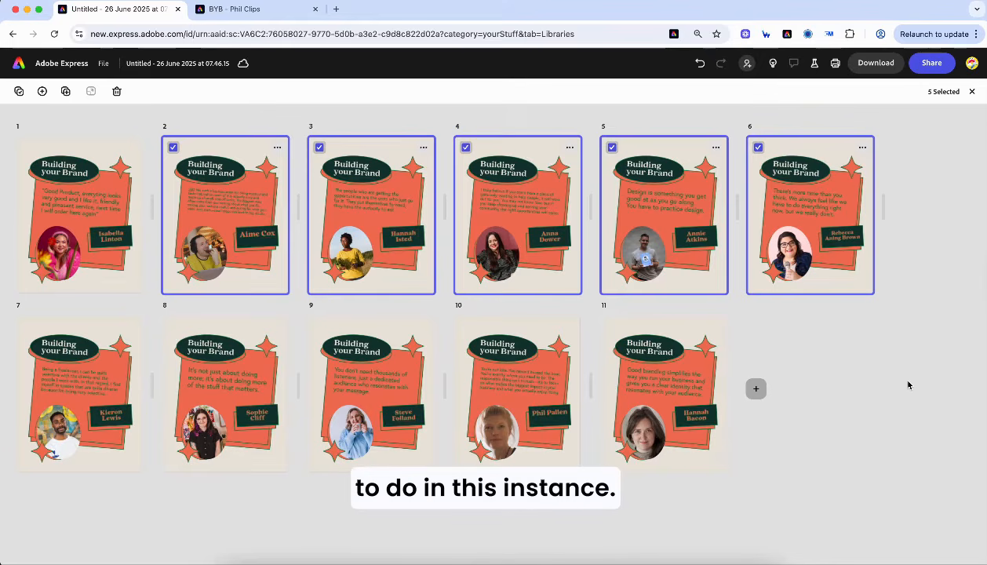
double_click(231, 406)
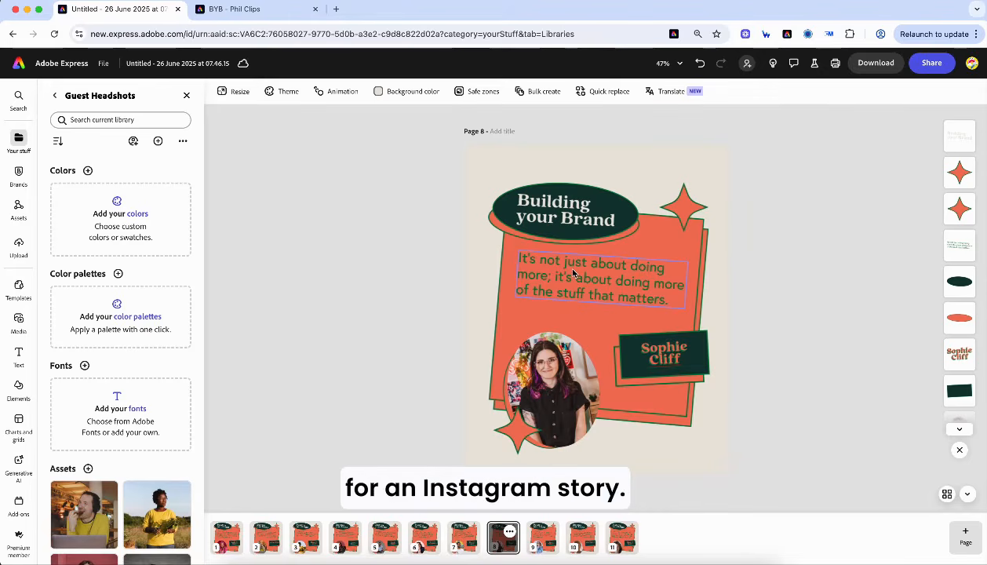
- Duplicate testimonial page 8 as an Instagram story-sized copy inserted as page 9
click(232, 93)
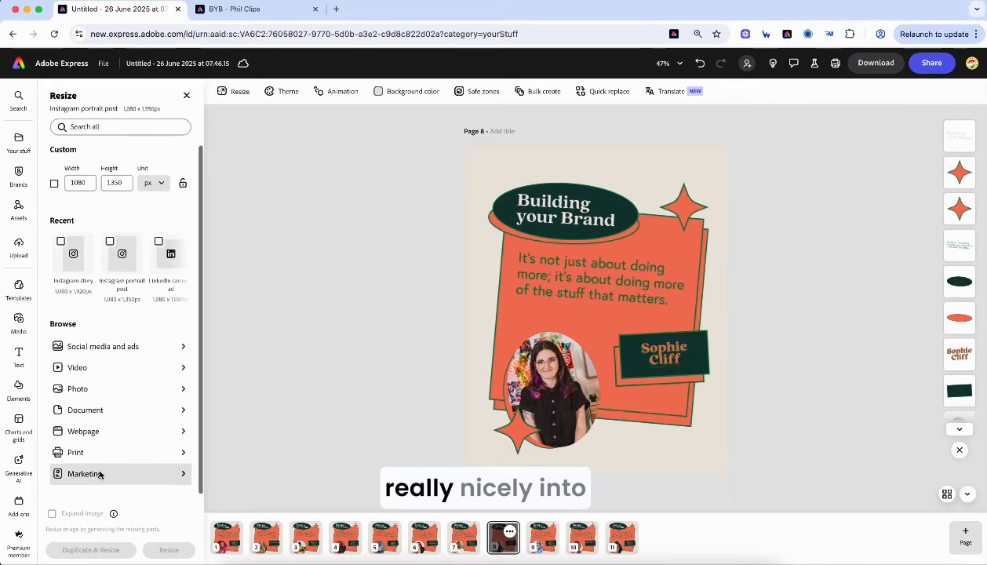
click(89, 354)
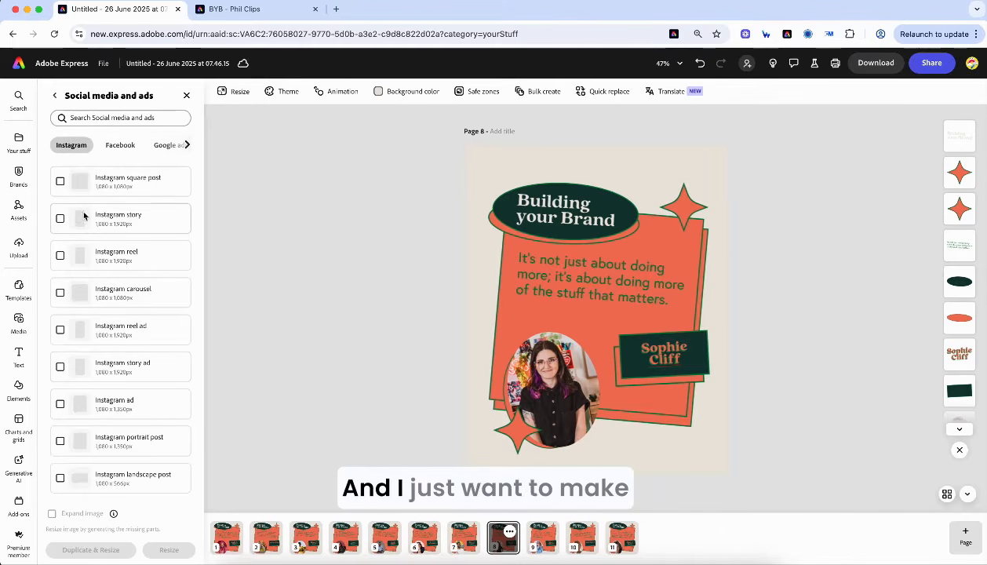
click(60, 219)
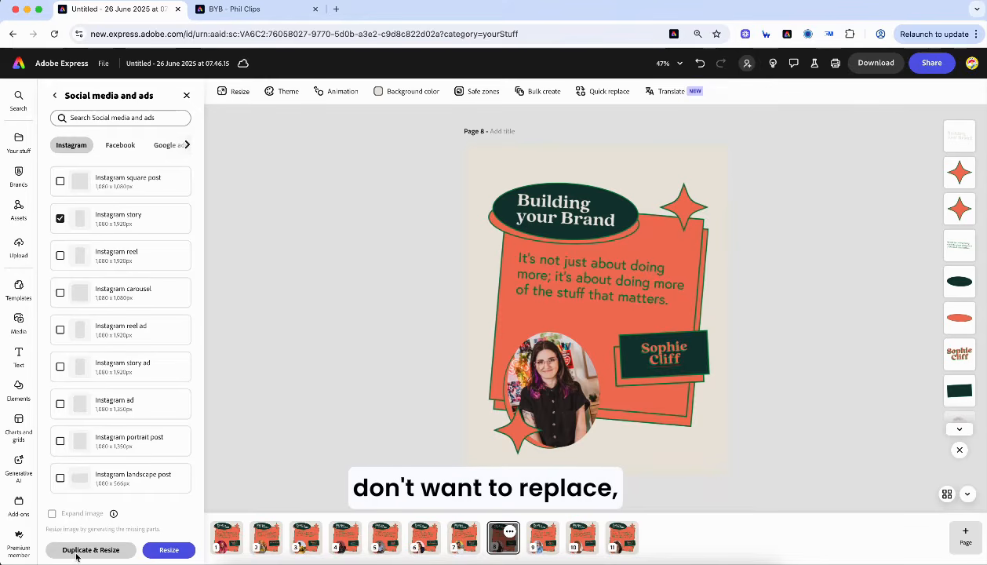
click(76, 552)
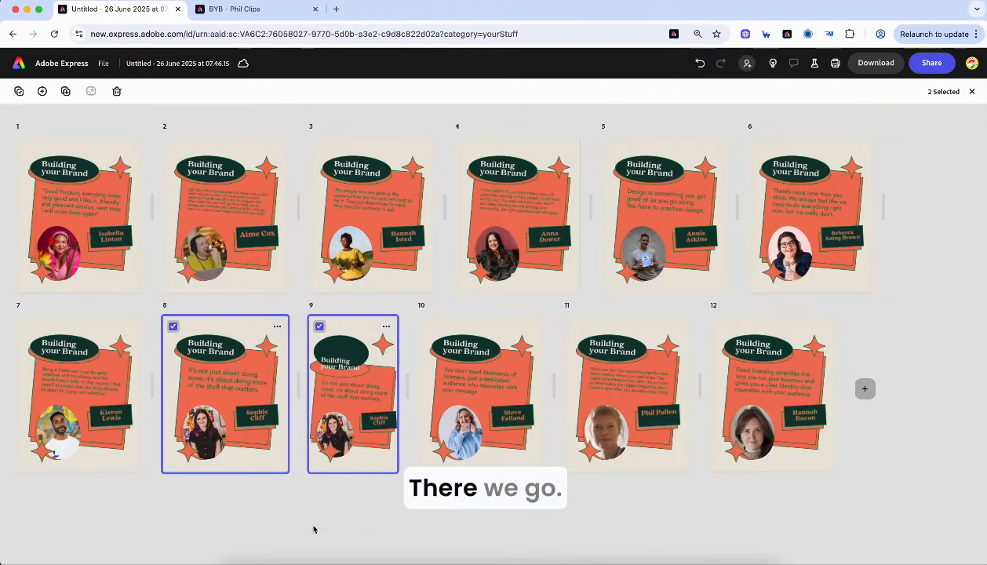
- On page 9, move the orange oval up behind the dark Building your Brand oval
double_click(345, 405)
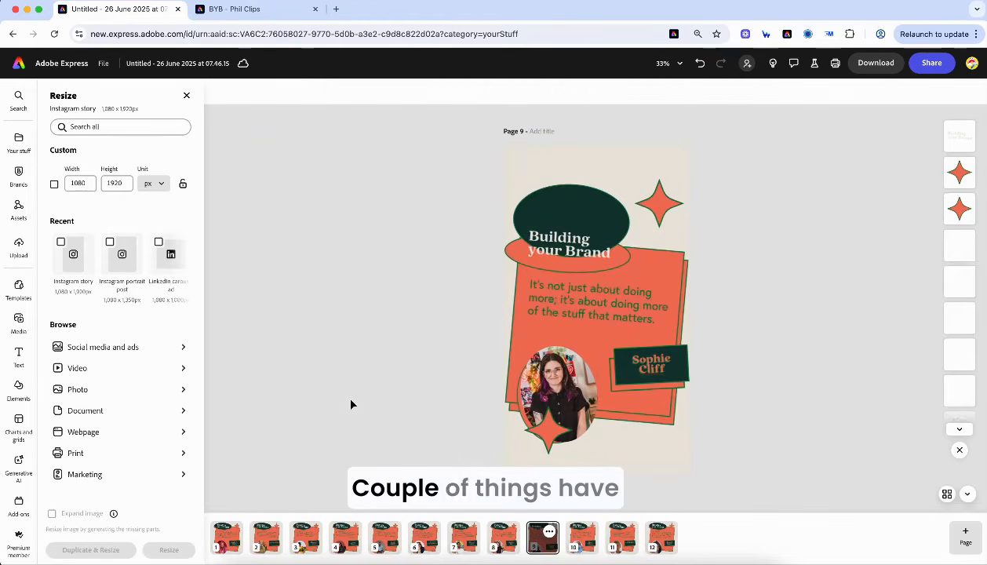
click(583, 237)
click(531, 267)
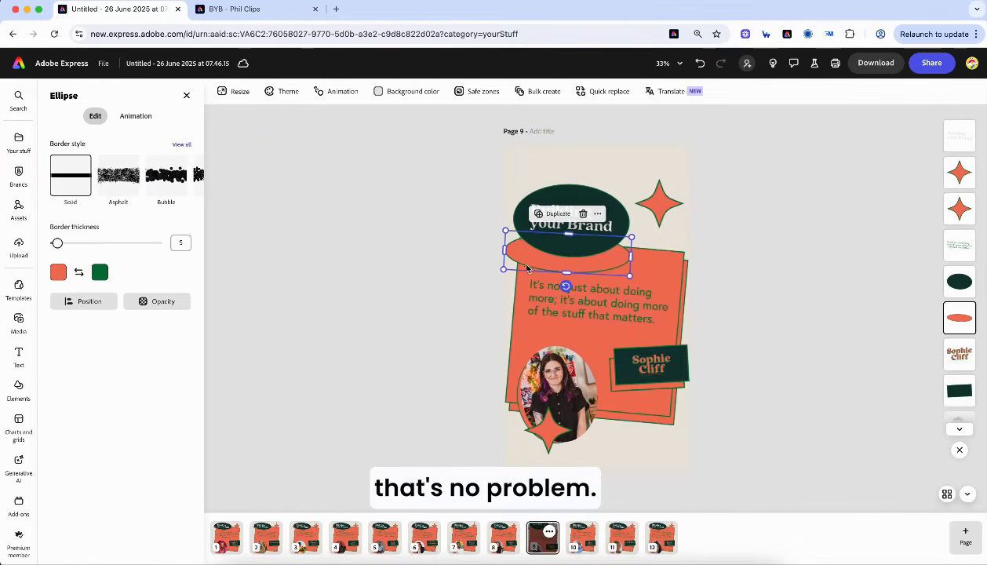
drag(532, 267, 538, 254)
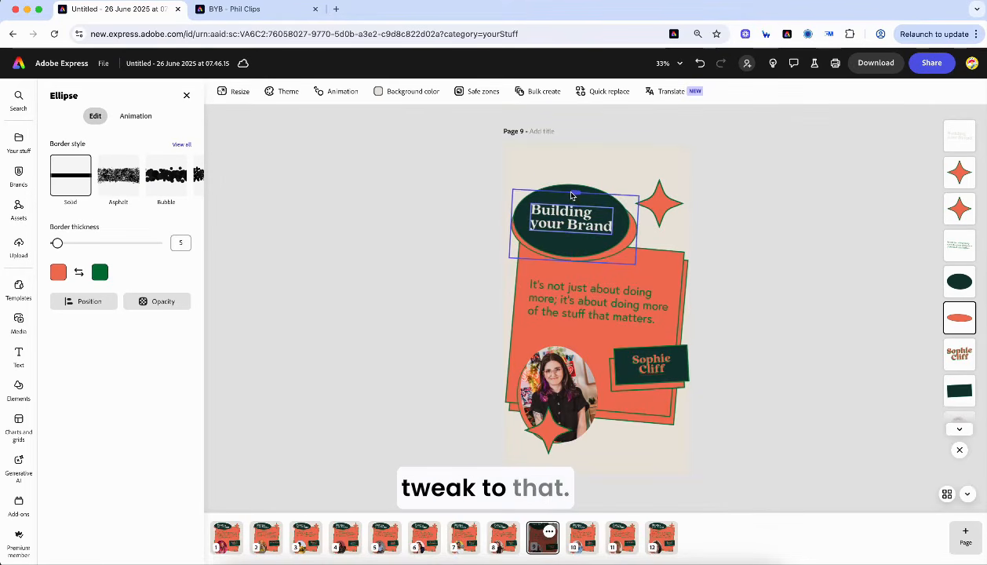
- Raise the top-right coral star higher and slightly further right
click(656, 200)
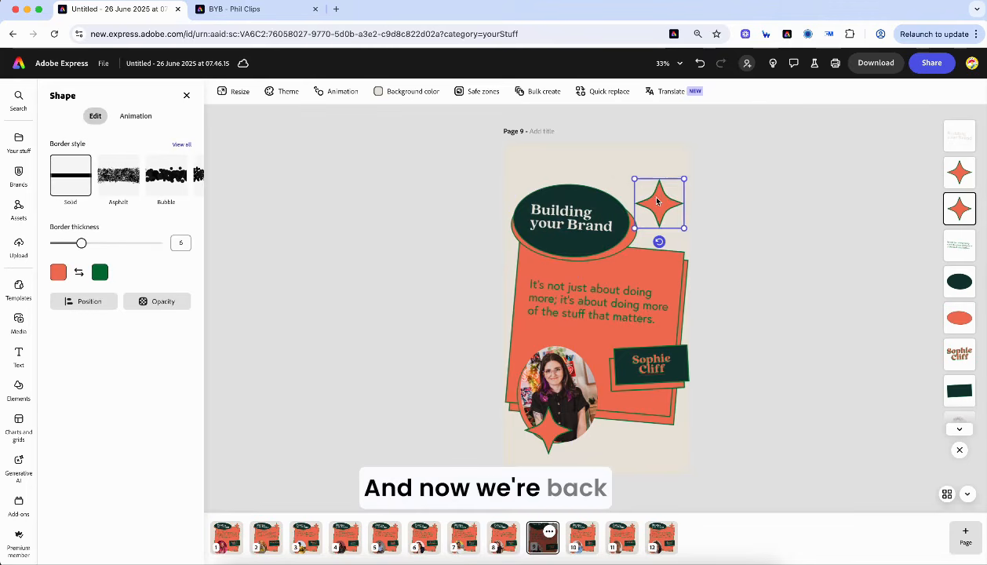
mouse_move(655, 200)
mouse_down()
mouse_move(632, 189)
mouse_move(656, 185)
mouse_up()
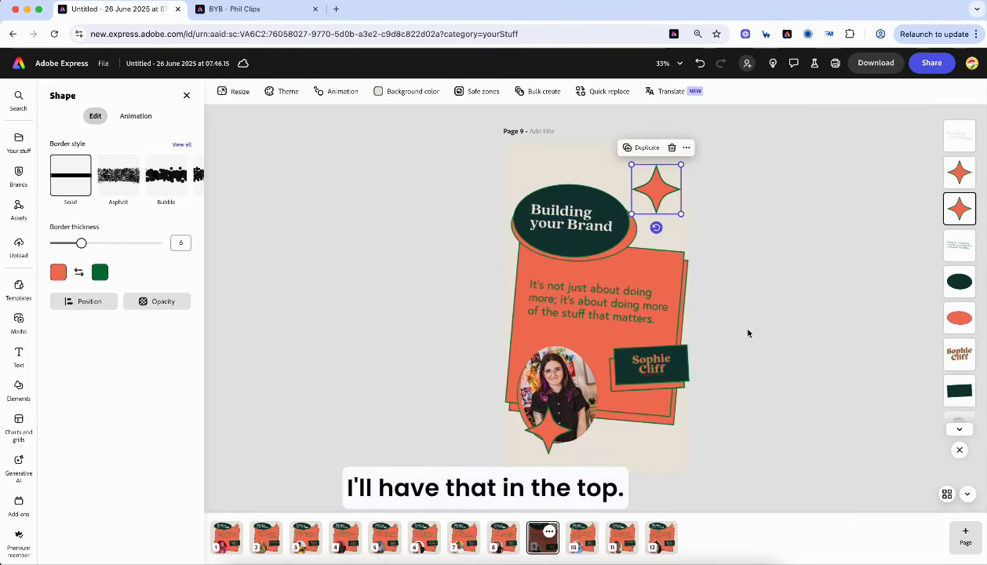
click(830, 308)
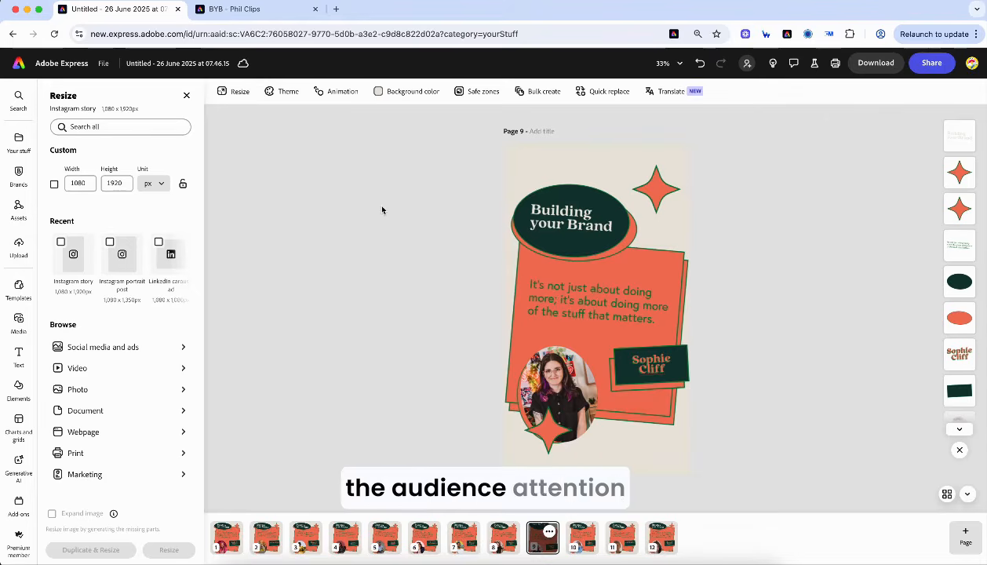
- Animate the quote text with a Typewriter entrance shortened to about 3.5 seconds
click(616, 309)
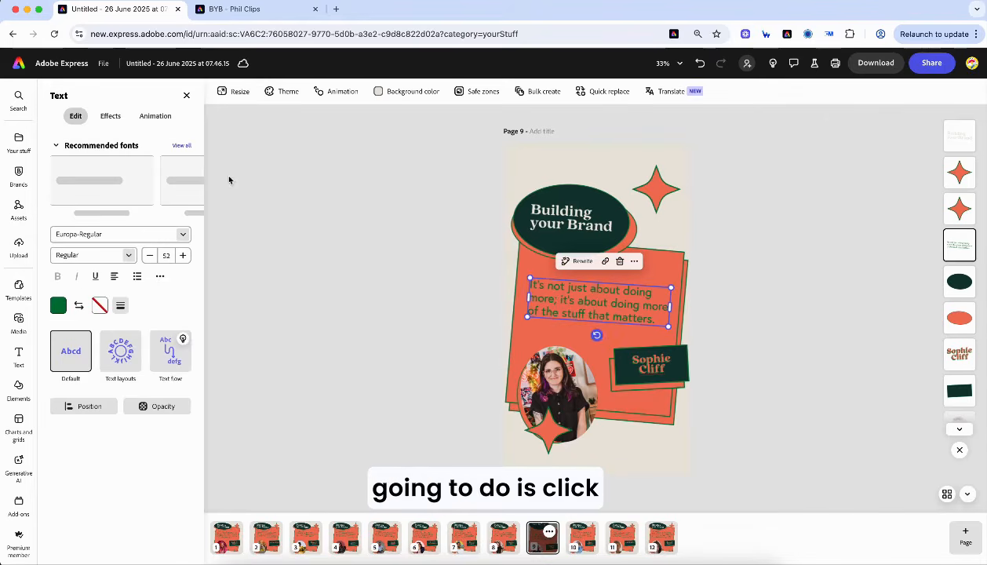
click(149, 117)
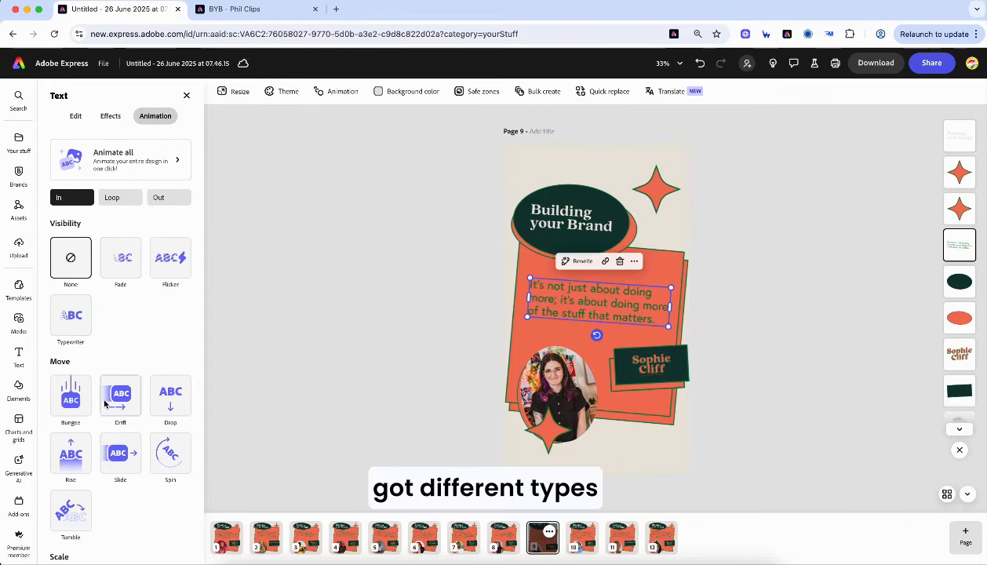
click(78, 321)
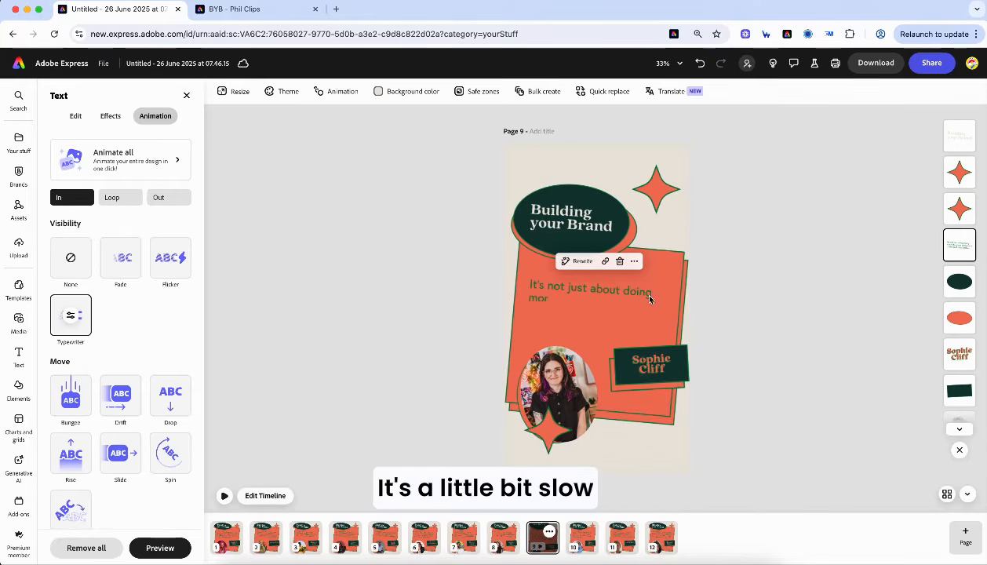
click(74, 315)
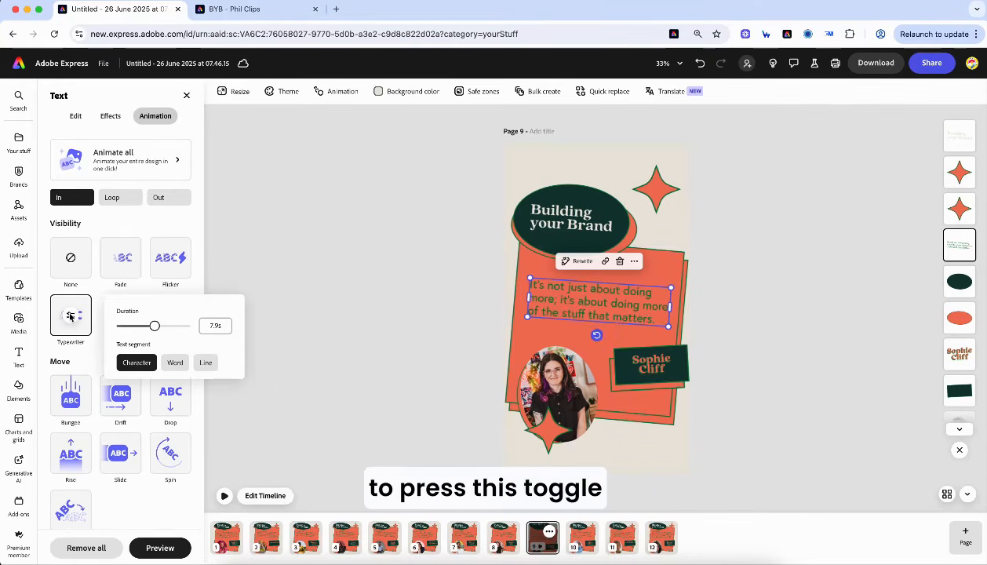
drag(155, 326, 146, 326)
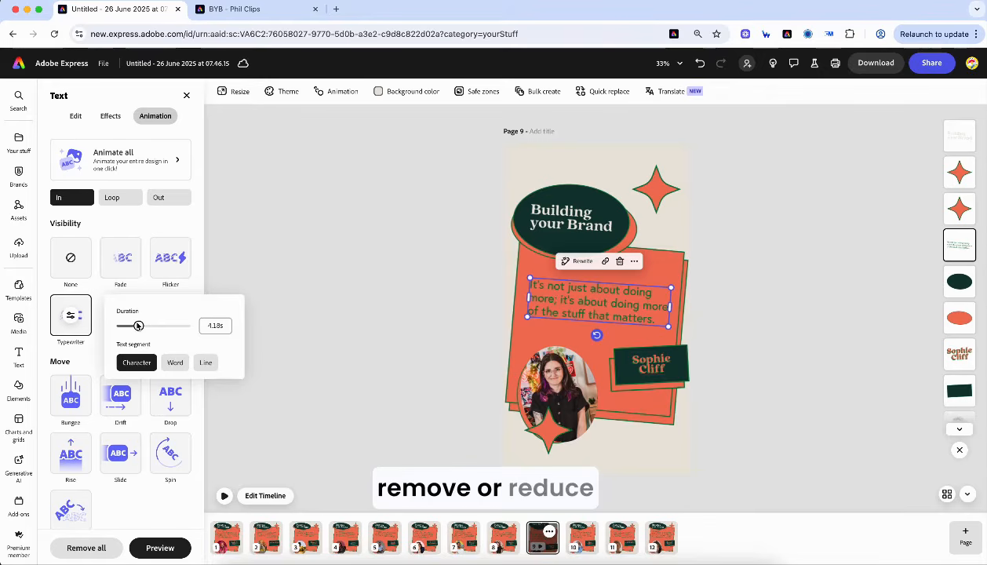
click(265, 357)
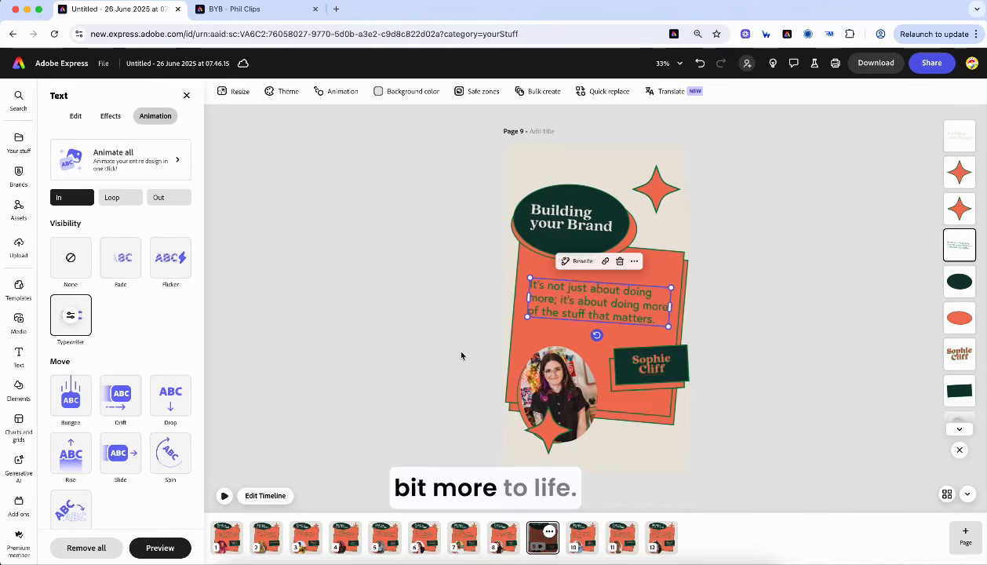
- Apply Bloom to all of page 9's text and objects and show its 5-second timeline
click(571, 380)
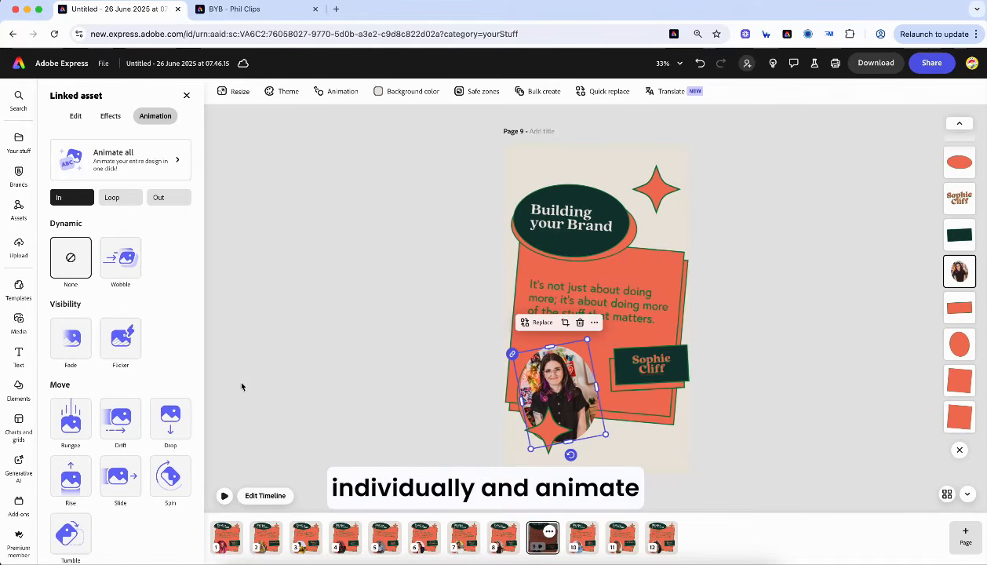
click(113, 170)
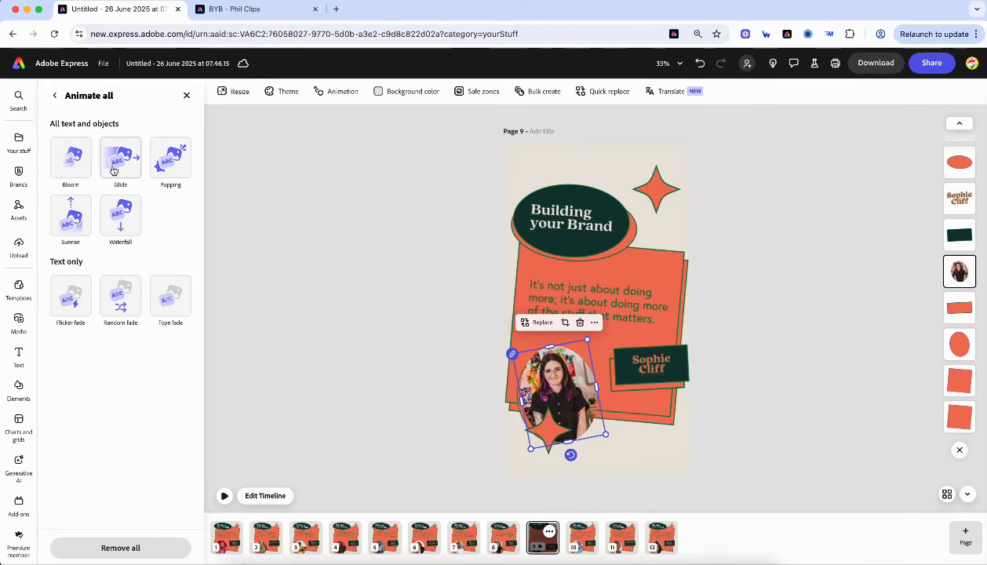
click(72, 164)
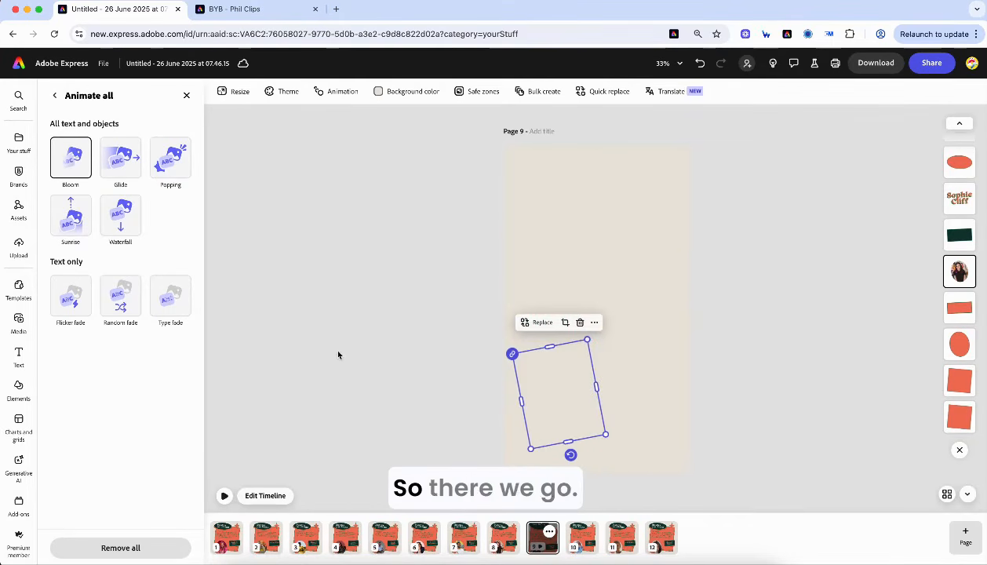
click(264, 496)
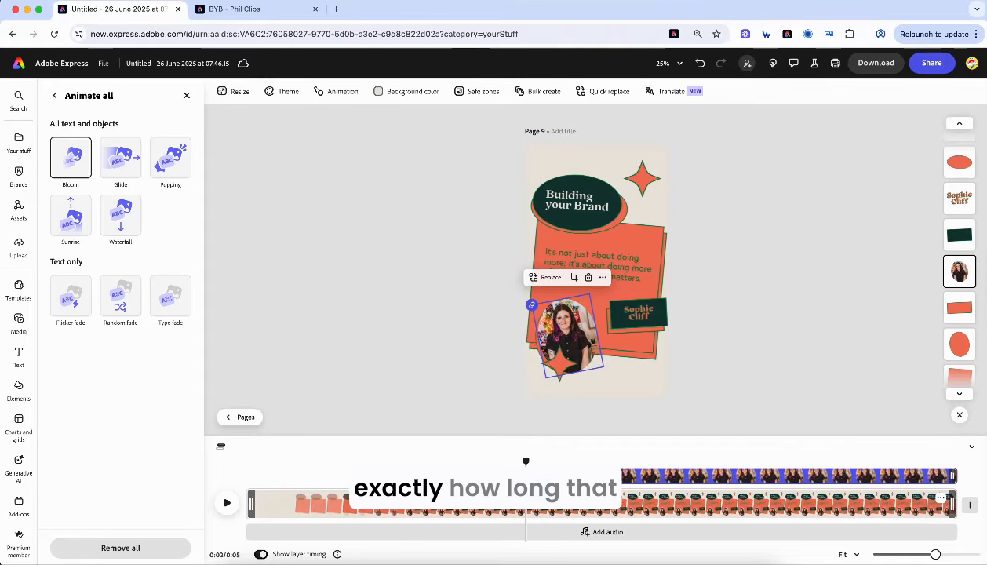
- Trim page 9's clip shorter on the timeline and nudge the speaker photo slightly up-left
click(952, 503)
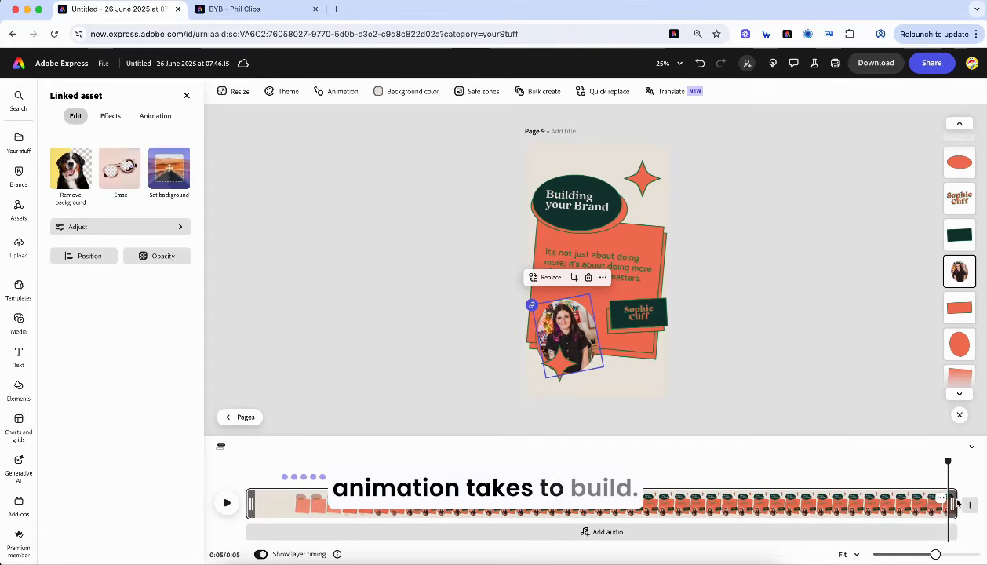
drag(953, 502, 938, 506)
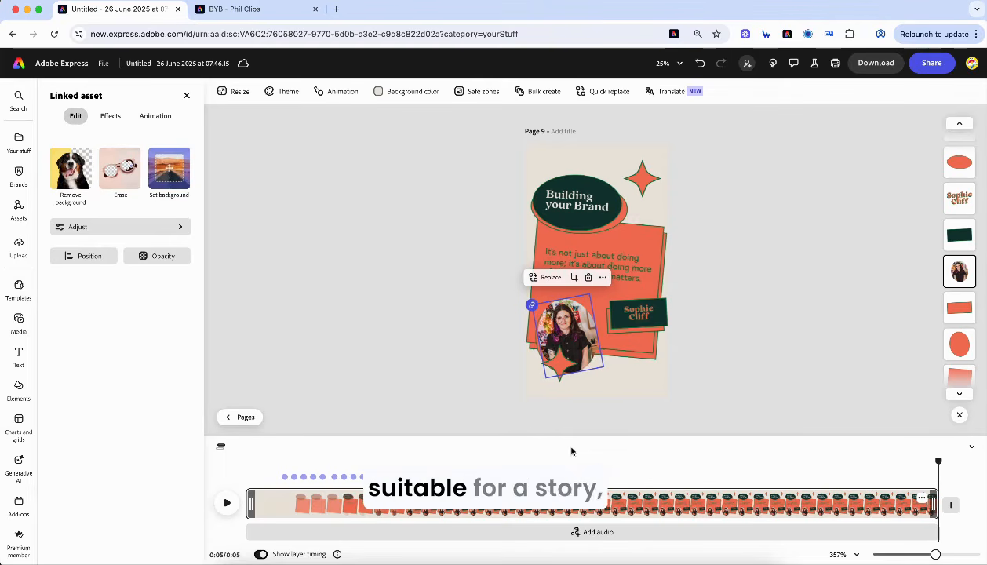
click(931, 64)
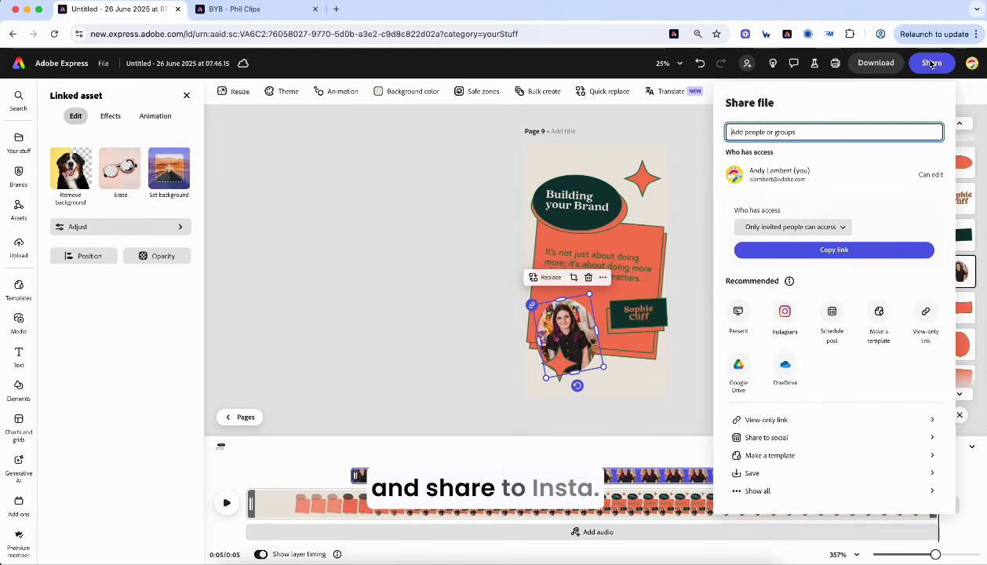
click(466, 162)
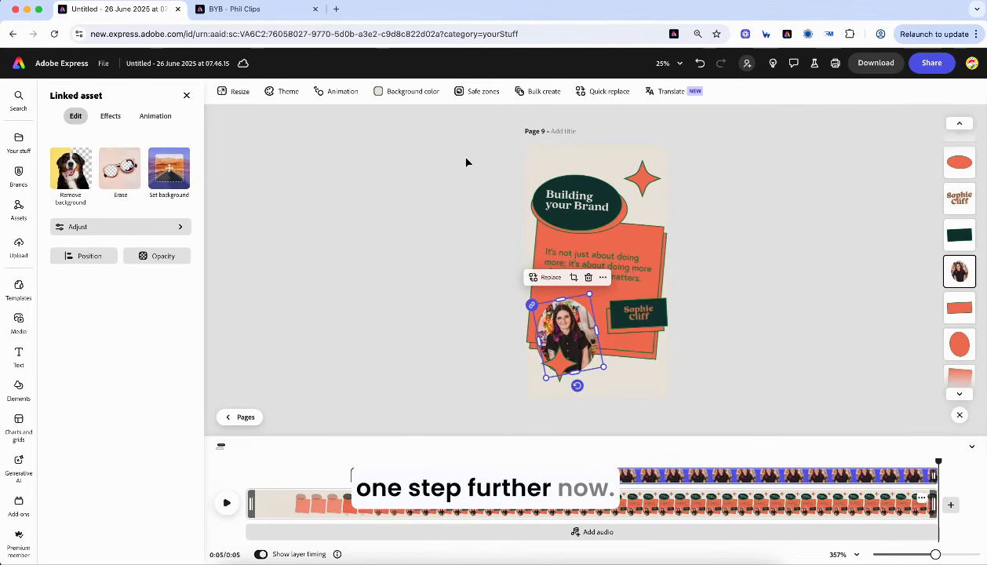
drag(565, 336, 566, 326)
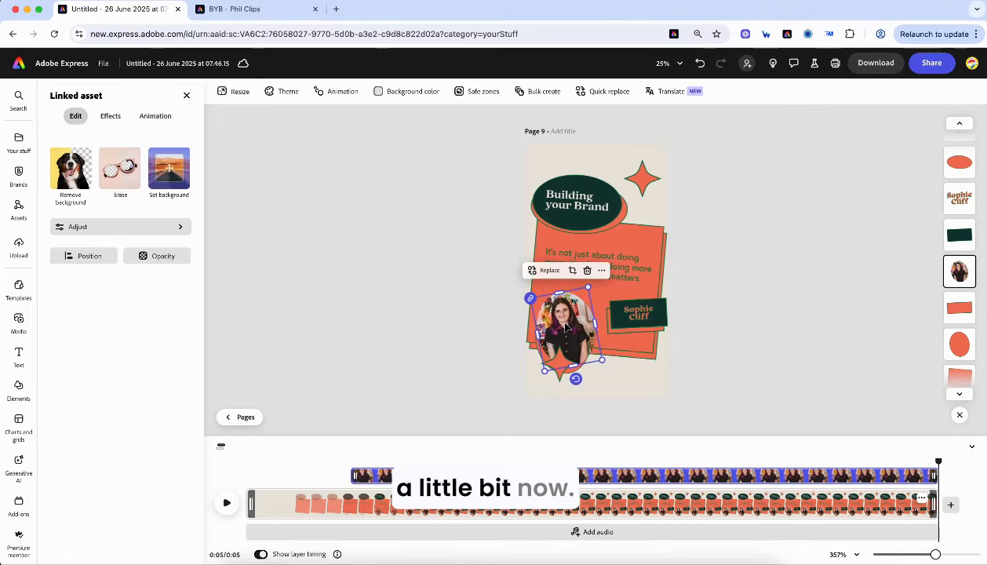
- Launch the TikTok Symphony Assistant from the Add-ons library
click(19, 502)
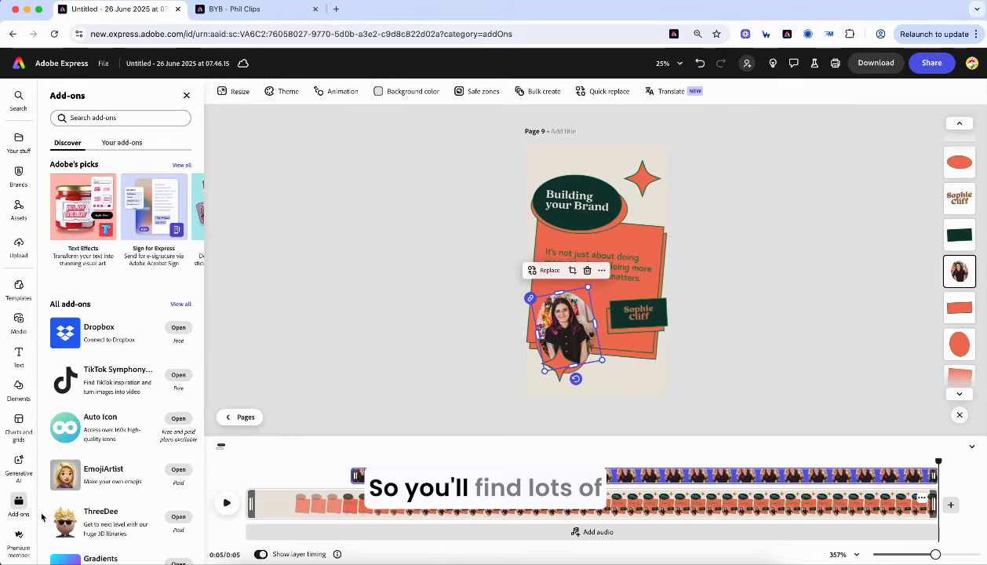
scroll(95, 410, down, 1)
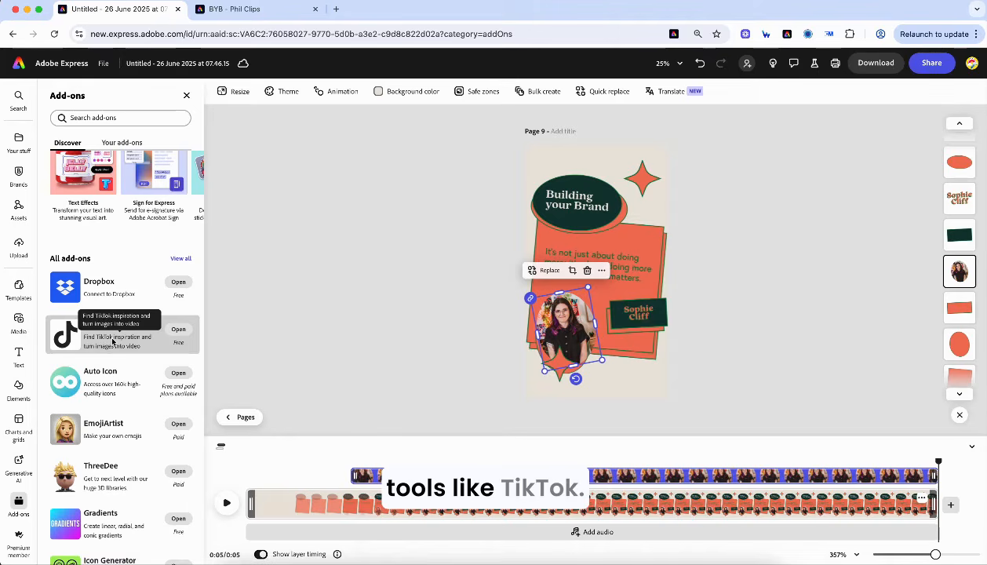
click(179, 329)
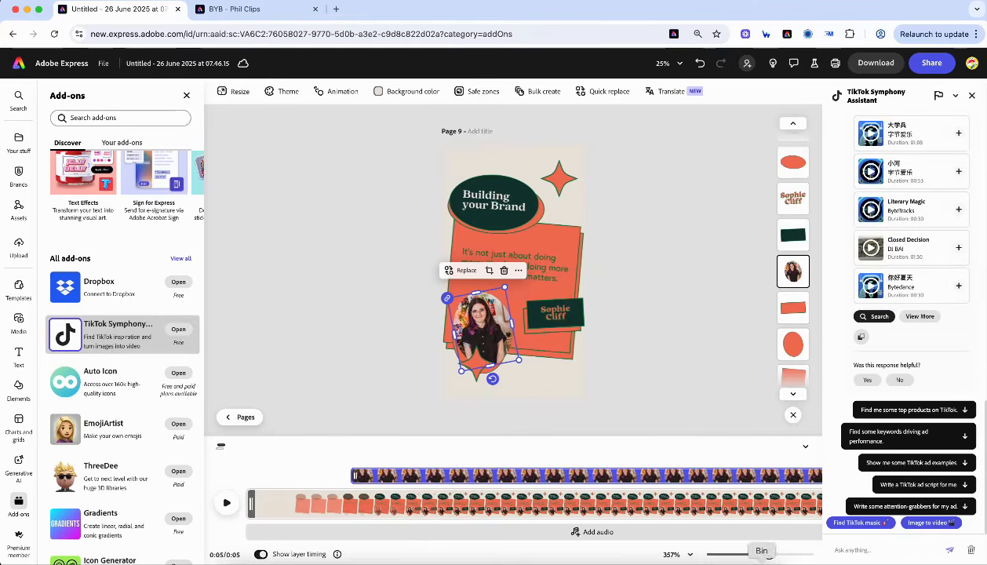
- Clear Symphony's chat history and bring up the Image to video file upload picker
click(972, 549)
click(938, 538)
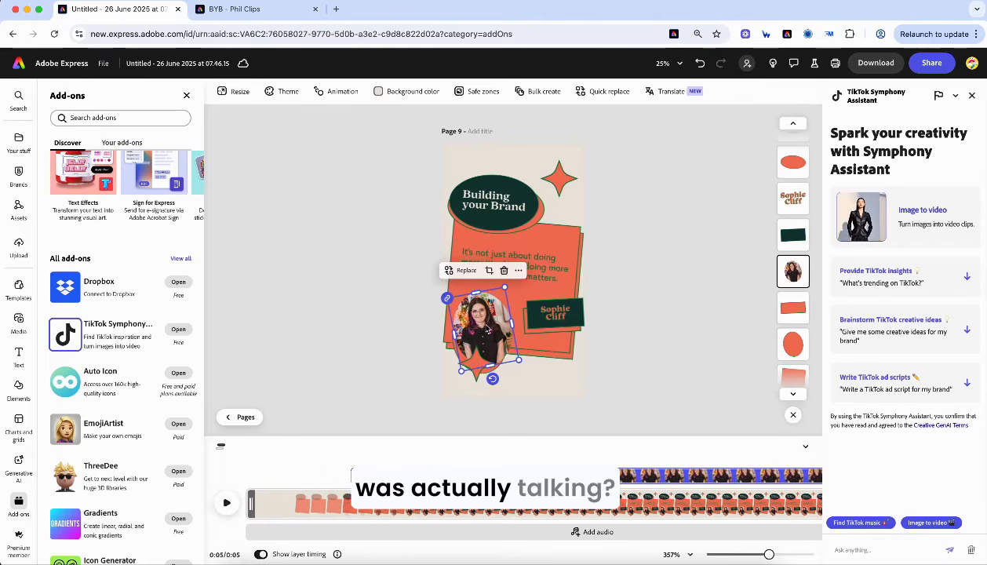
click(923, 210)
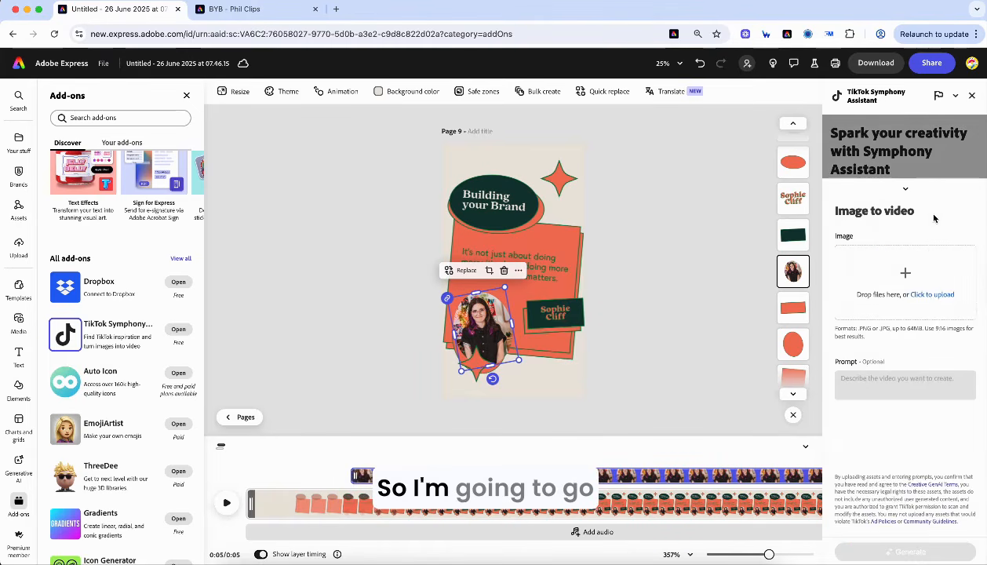
click(933, 295)
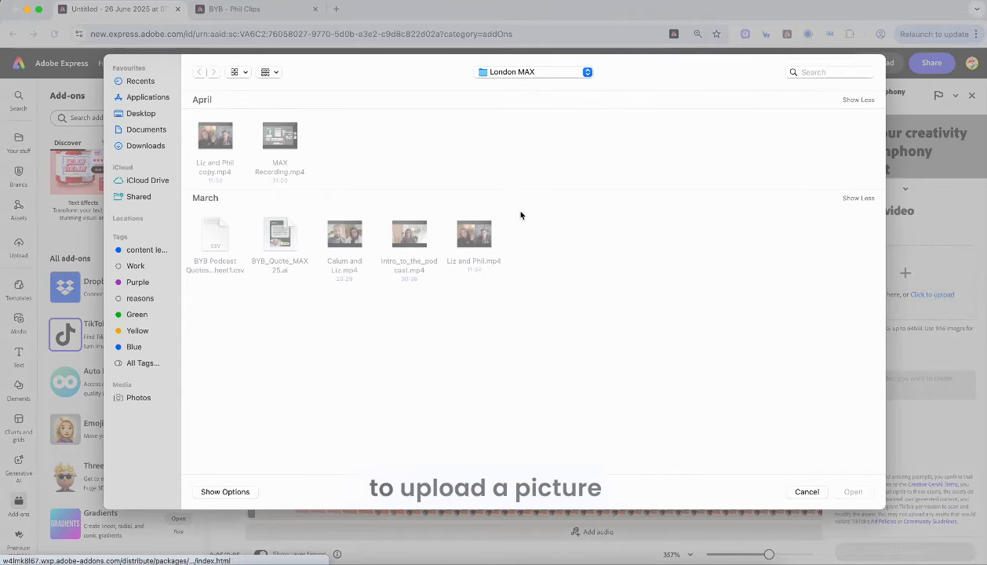
- Pick 25147X2892.jpg from the Desktop's Influencer, Social and Personal Branding folder
click(141, 114)
scroll(524, 335, down, 10)
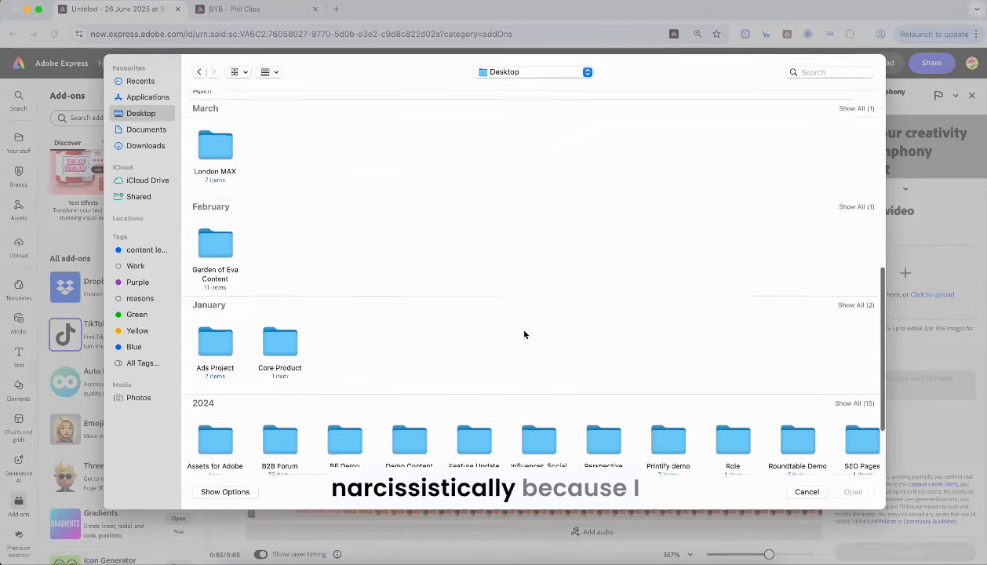
scroll(666, 375, right, 5)
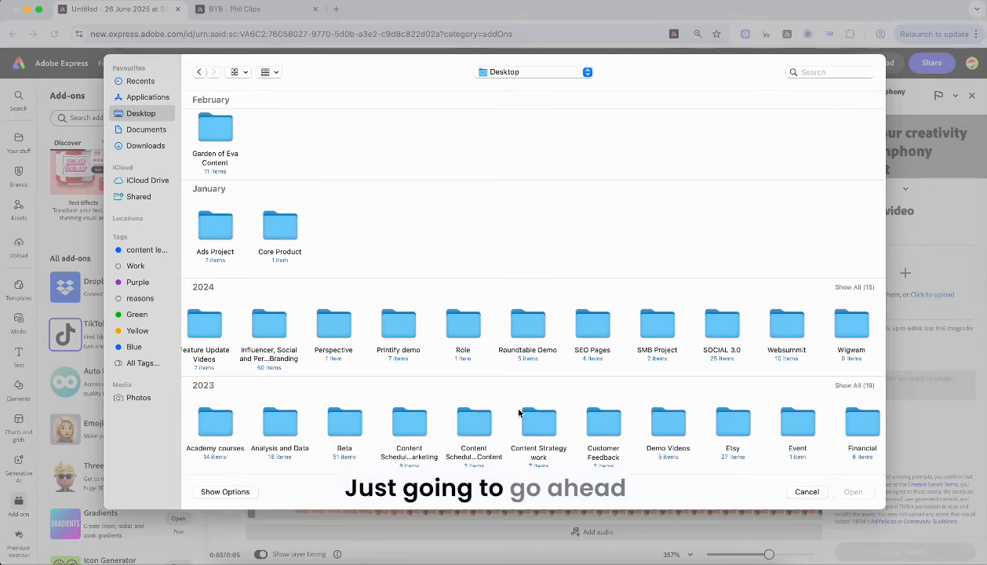
scroll(655, 442, right, 2)
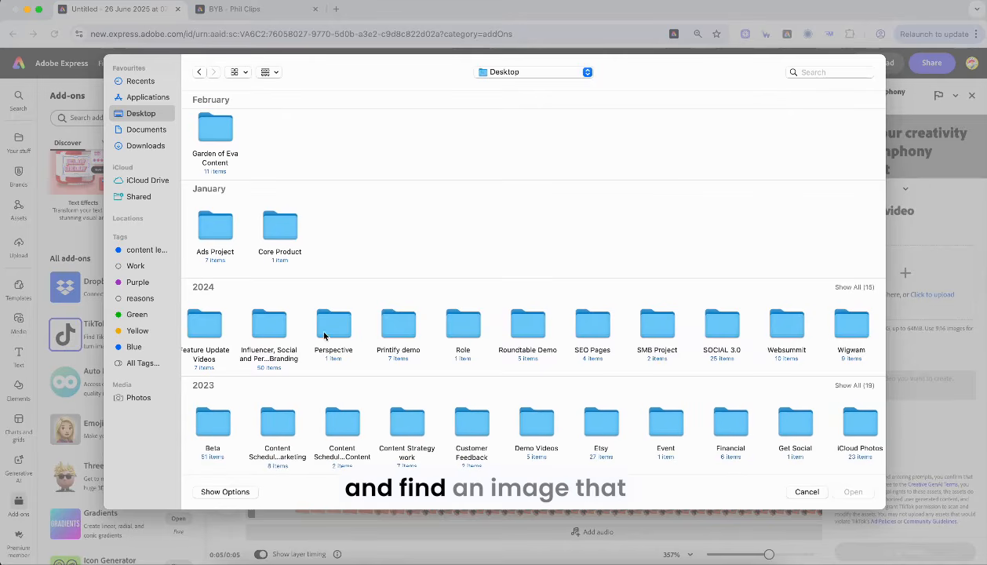
double_click(270, 322)
scroll(636, 278, down, 10)
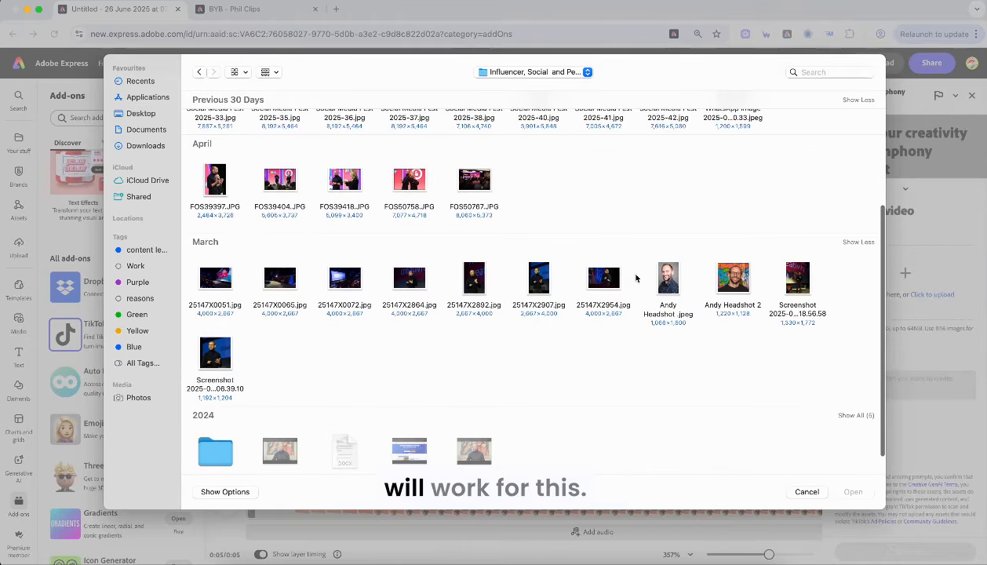
double_click(473, 281)
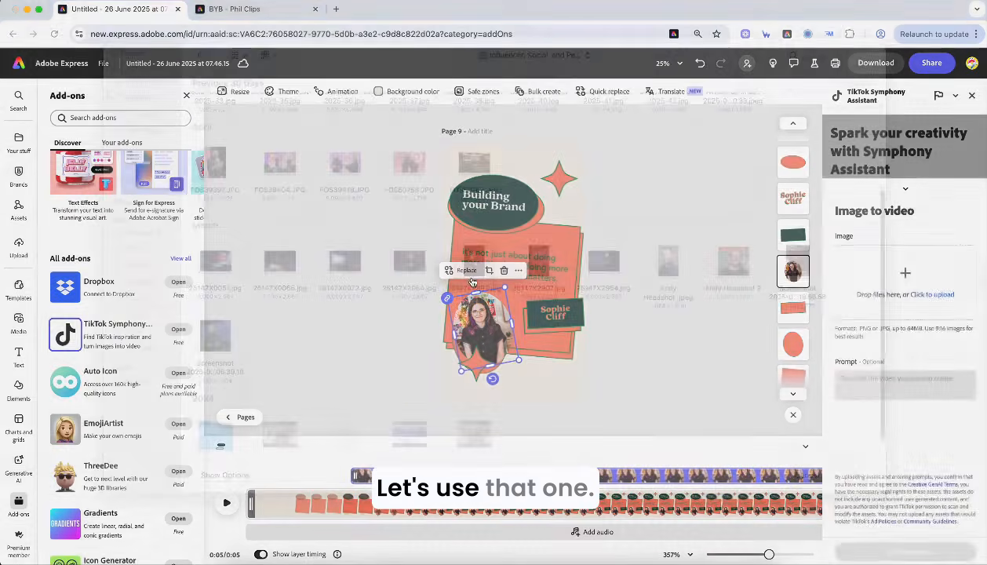
- Generate a video from the photo with the prompt 'the speaker walking across the stage'
click(873, 339)
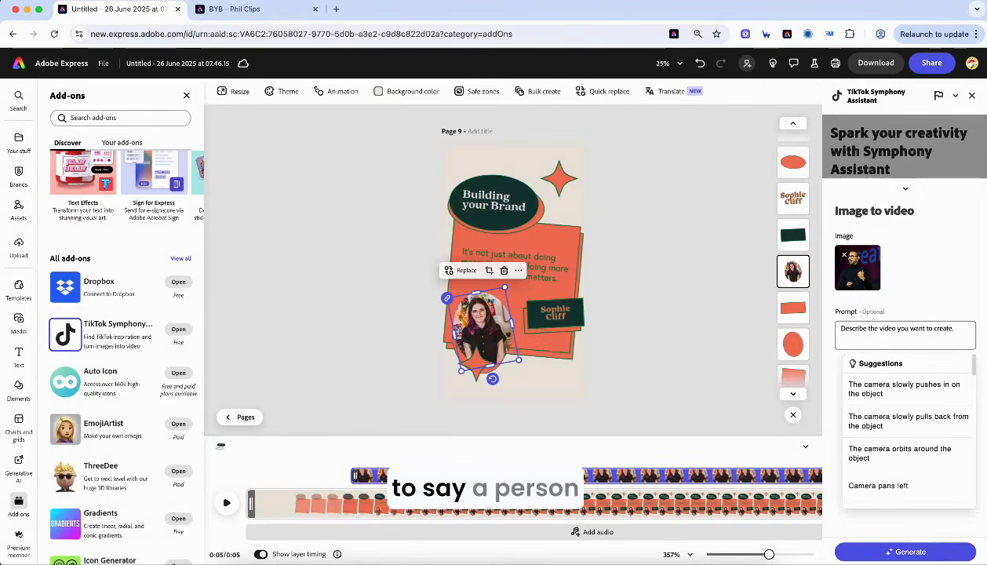
text(person walking)
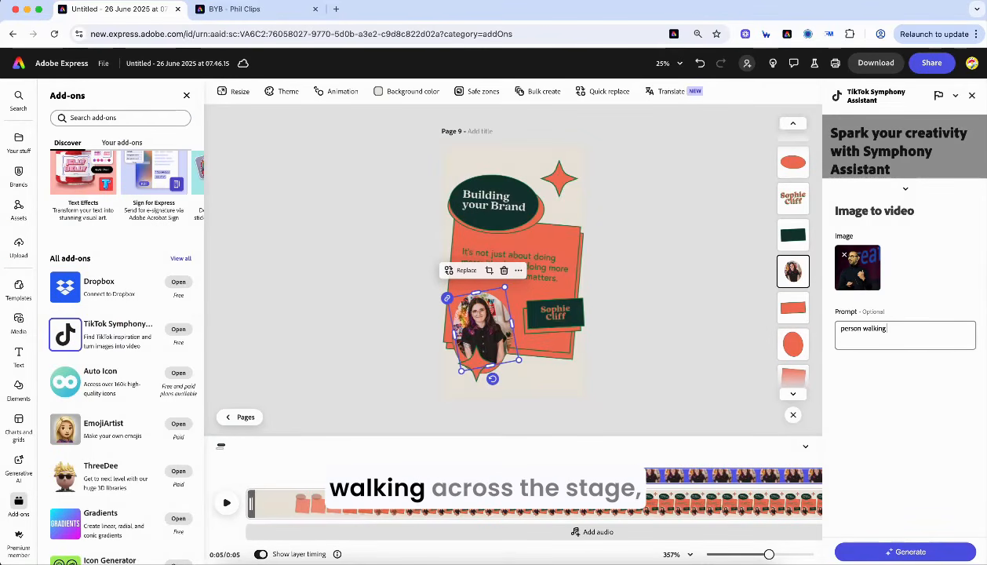
text( across the s)
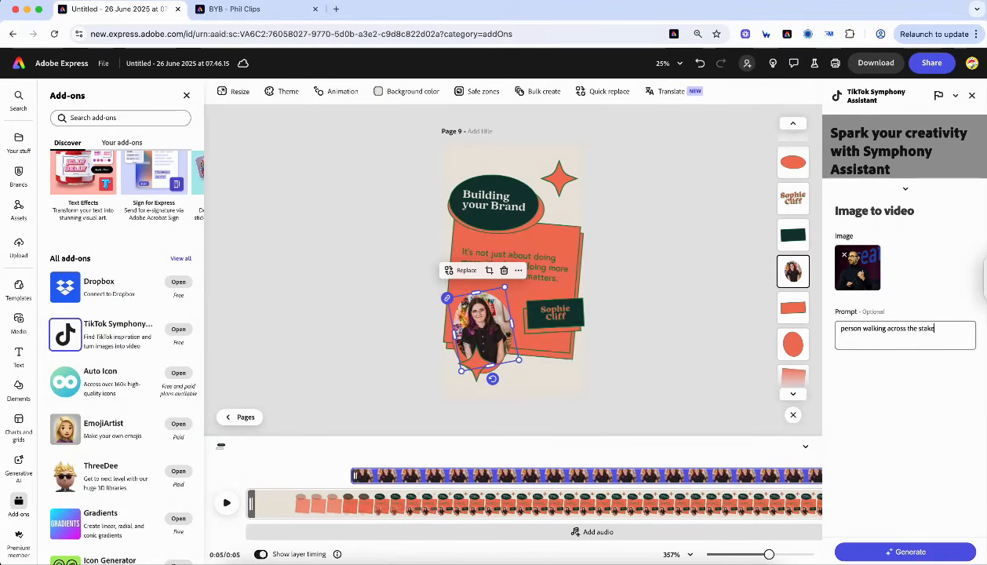
text(take)
drag(864, 330, 837, 329)
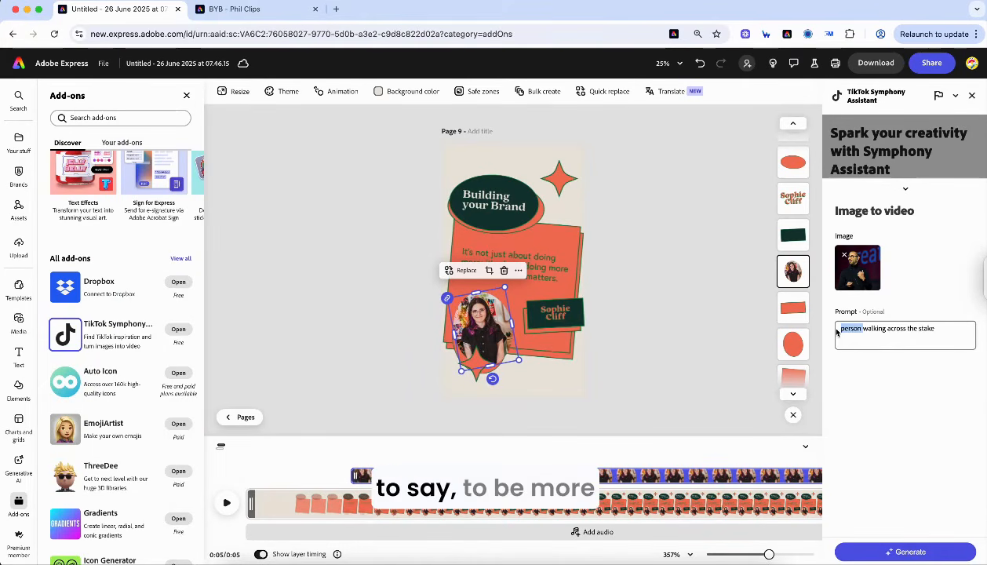
key(BackSpace)
text(speaker)
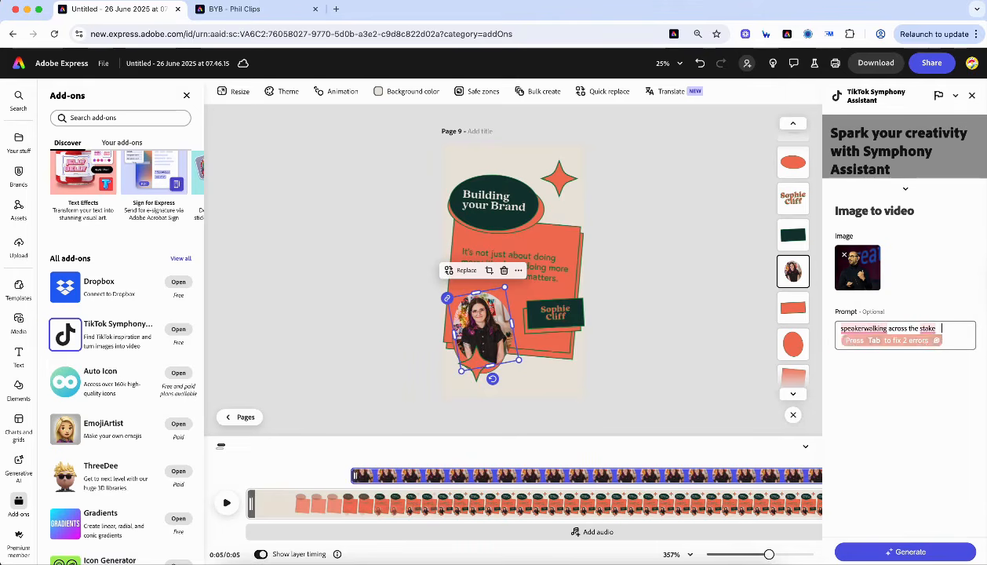
key(Escape)
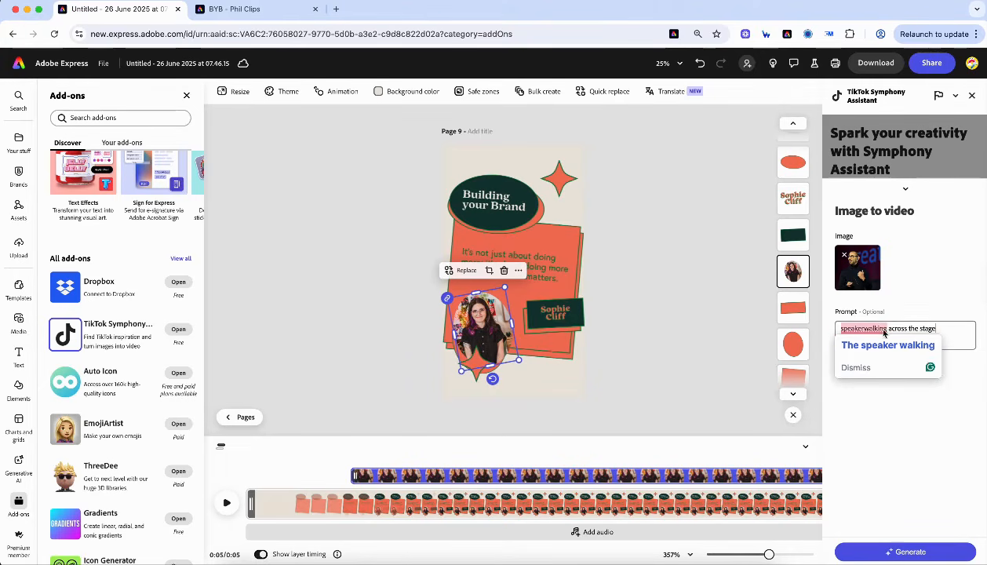
click(895, 345)
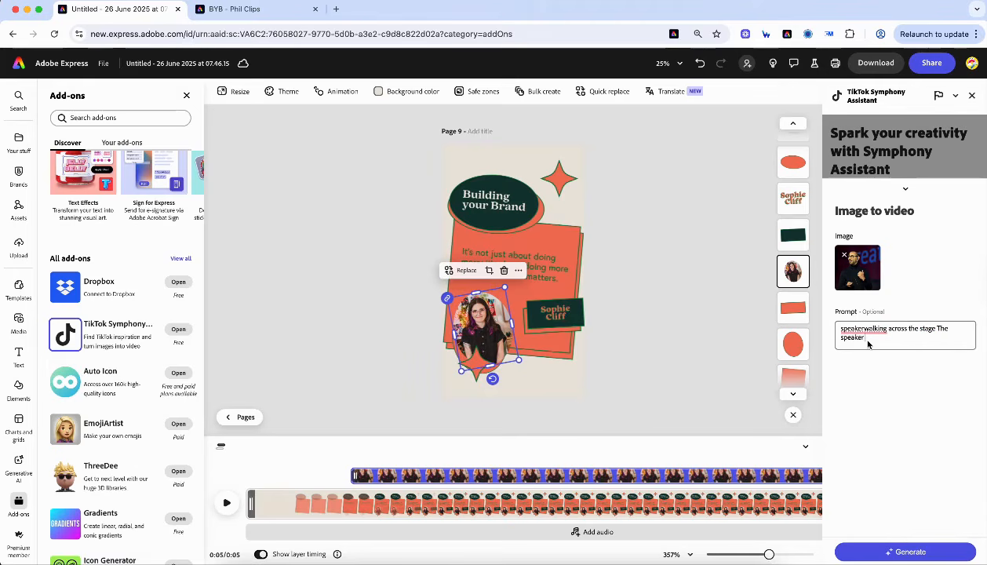
drag(871, 339, 846, 332)
text(the)
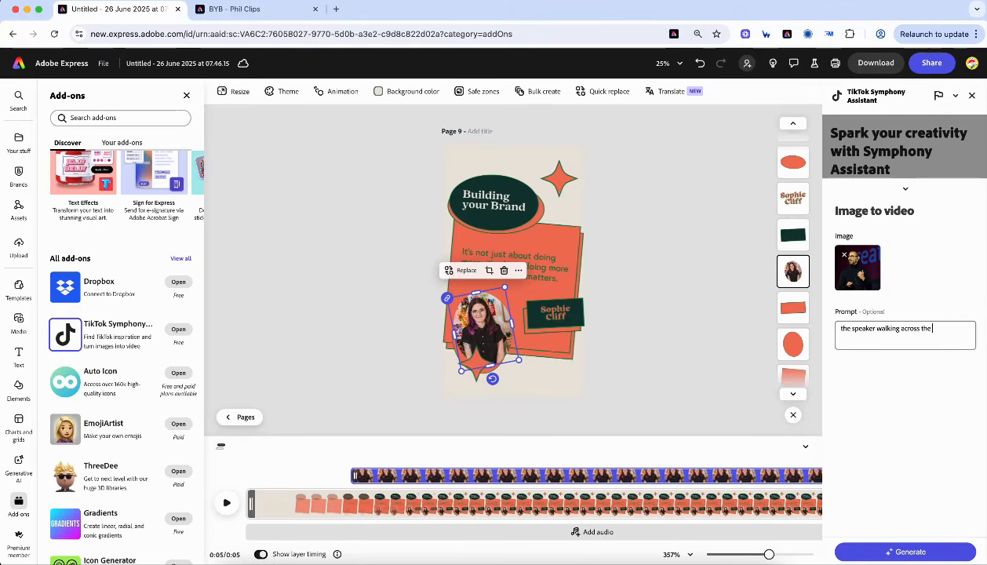
click(903, 552)
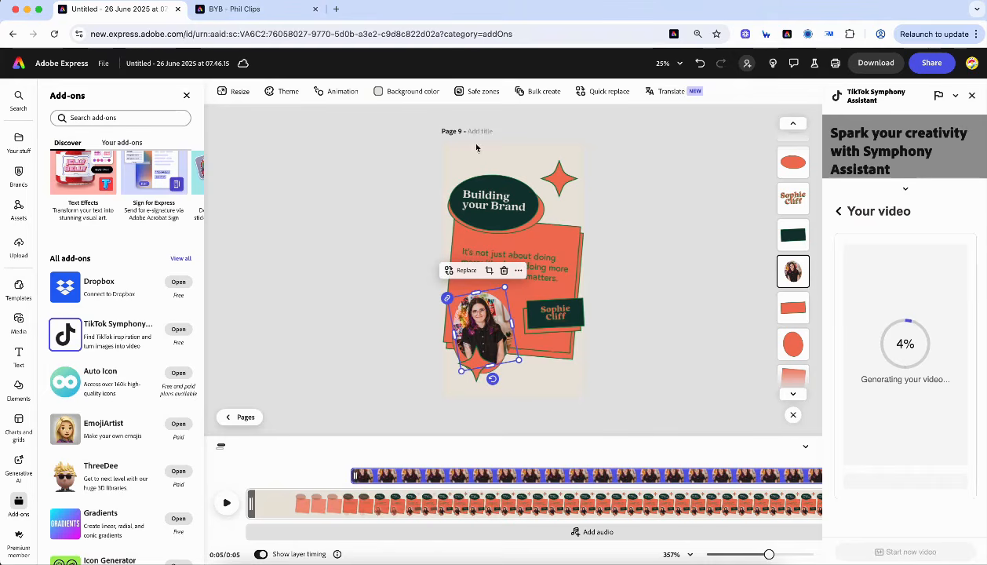
- Open the Adobe Express home page, new.express.adobe.com, in a new Chrome tab
click(336, 8)
text(new.express.adobe.com)
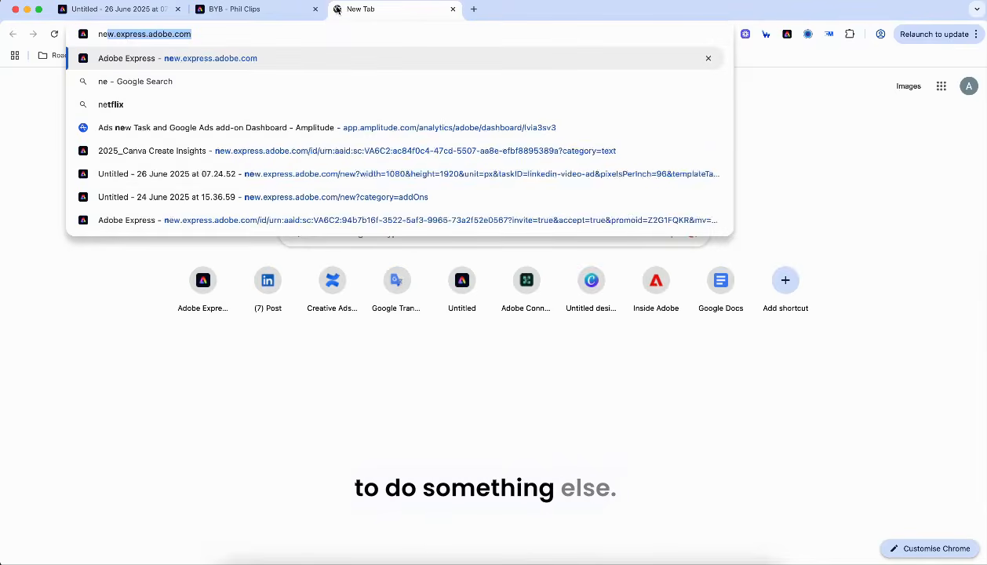
key(Return)
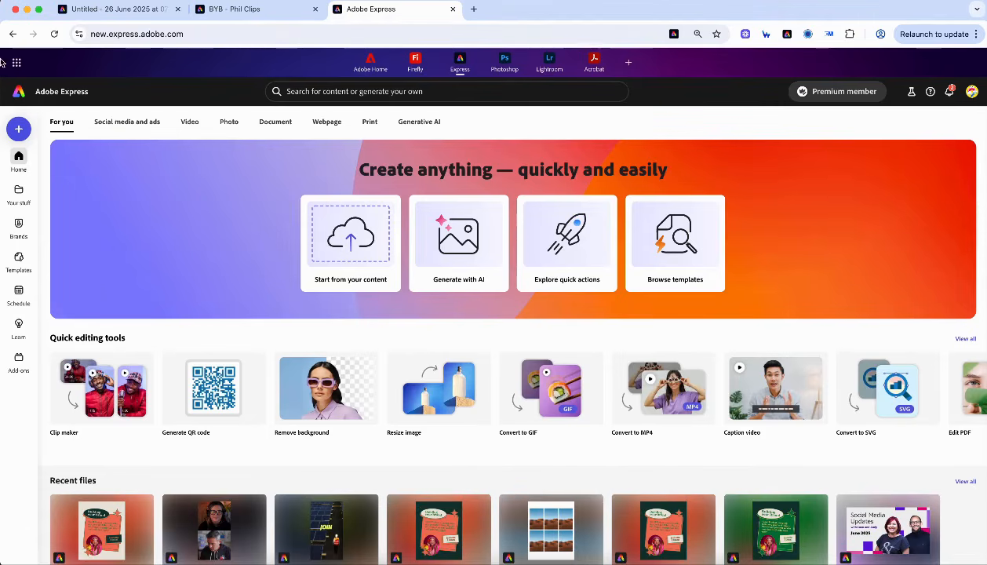
- Launch the Clip maker quick action from the Social media and ads section
click(127, 126)
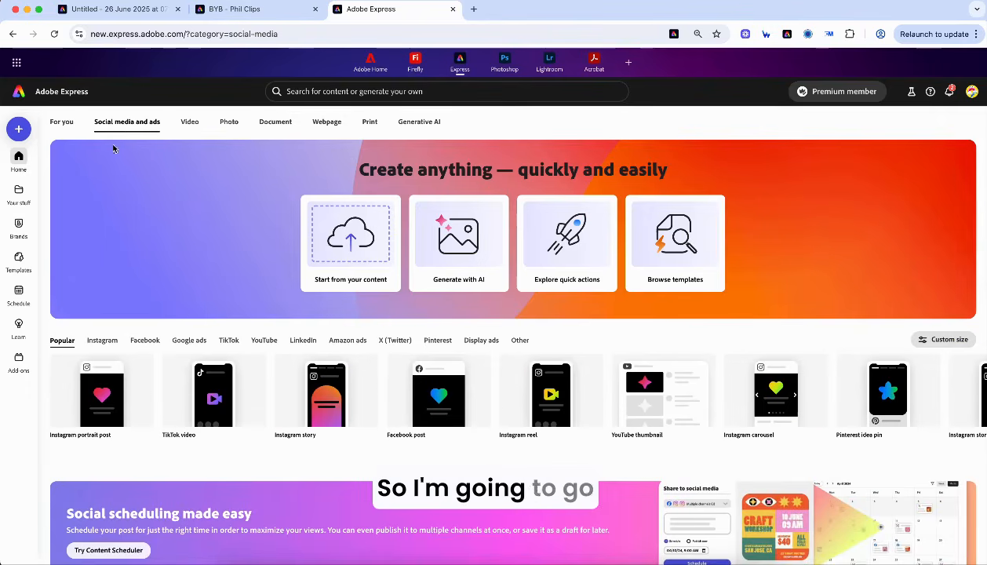
scroll(137, 337, down, 4)
scroll(96, 491, down, 1)
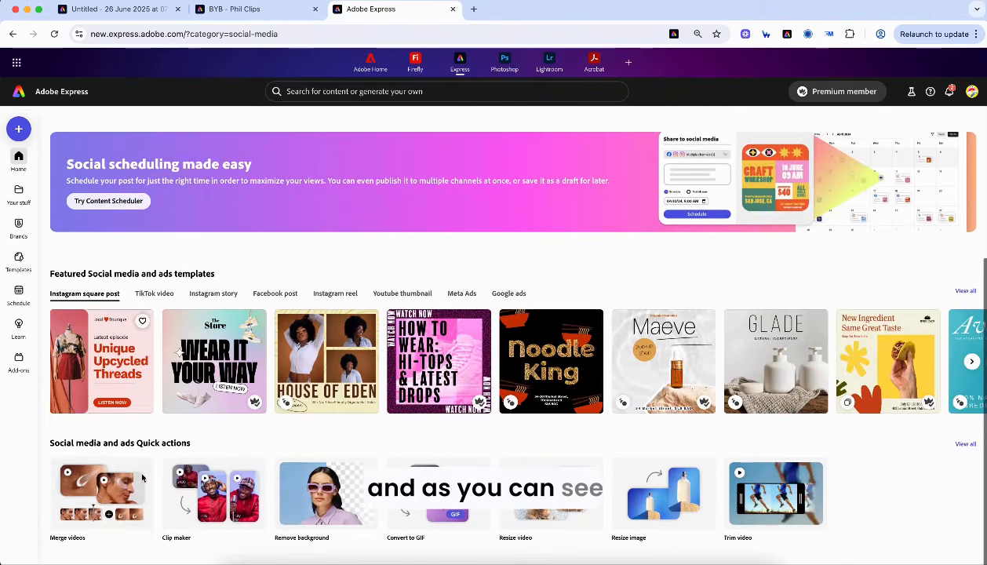
click(221, 504)
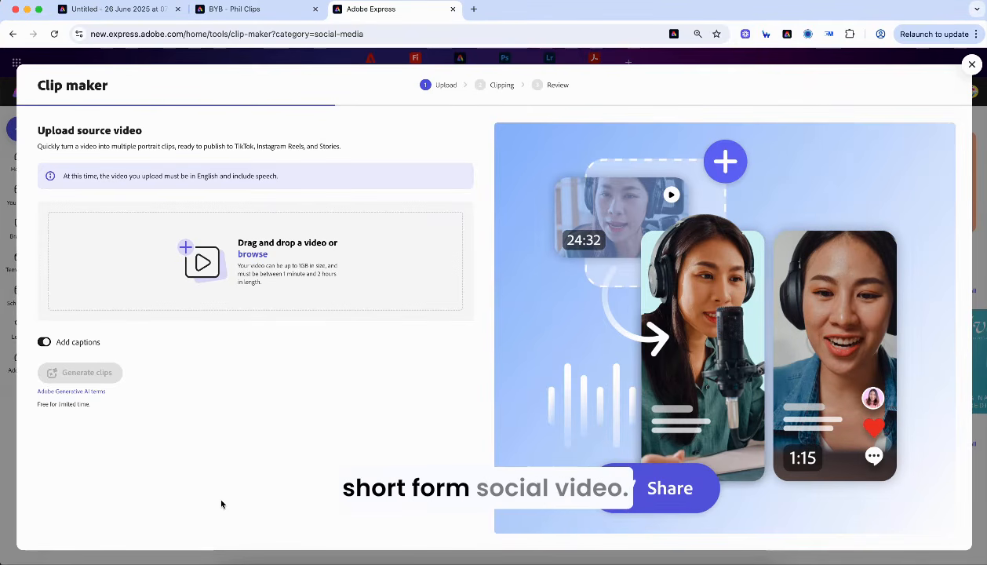
- Preview the podcast interview recording in the desktop's London MAX folder, then return to the browser
key(ctrl+Up)
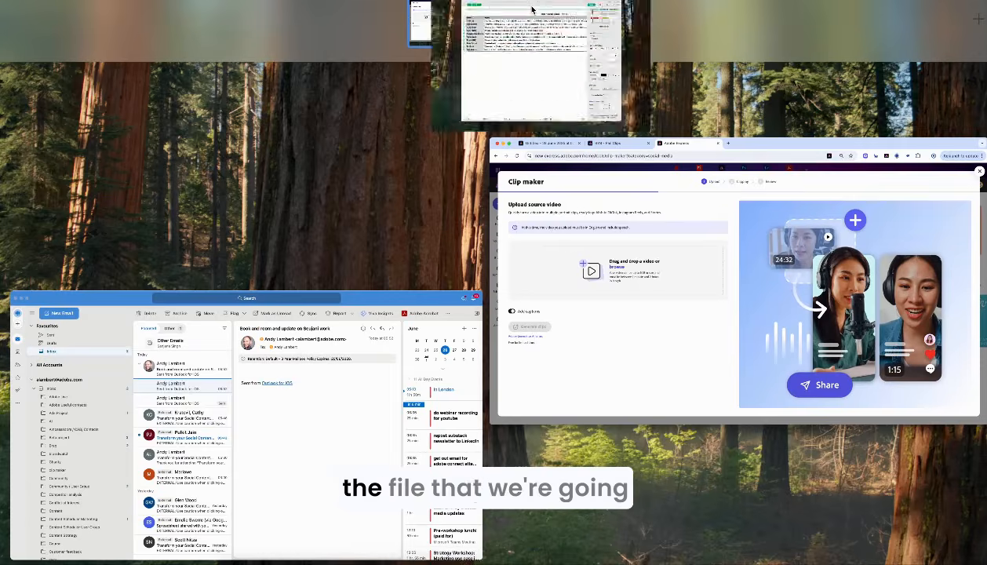
click(531, 9)
click(143, 4)
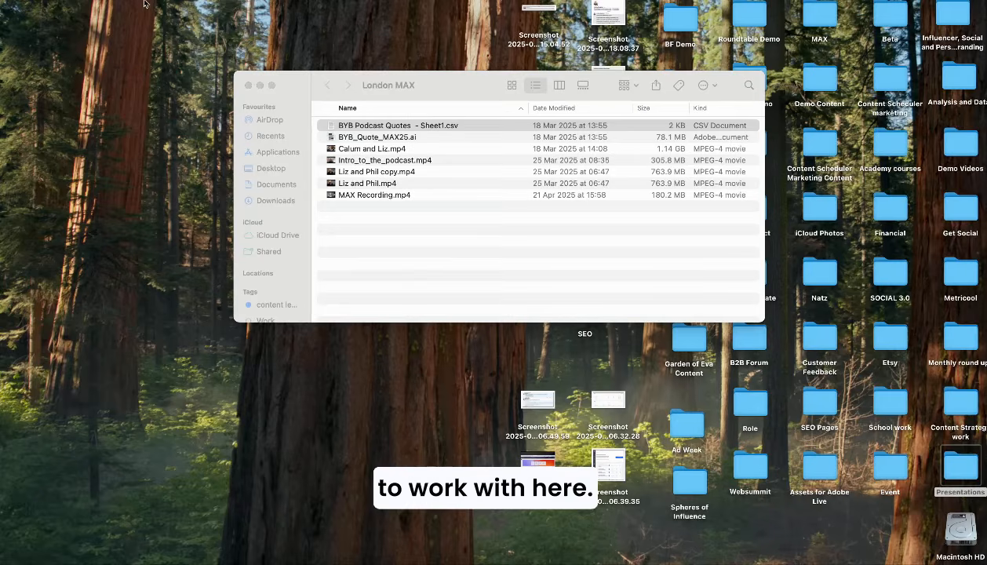
double_click(391, 174)
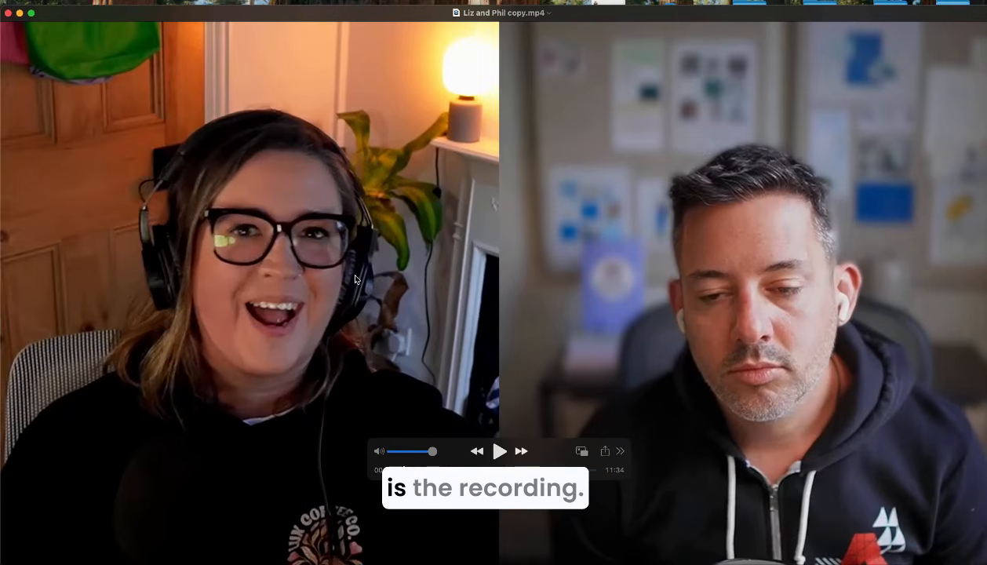
click(8, 13)
click(413, 559)
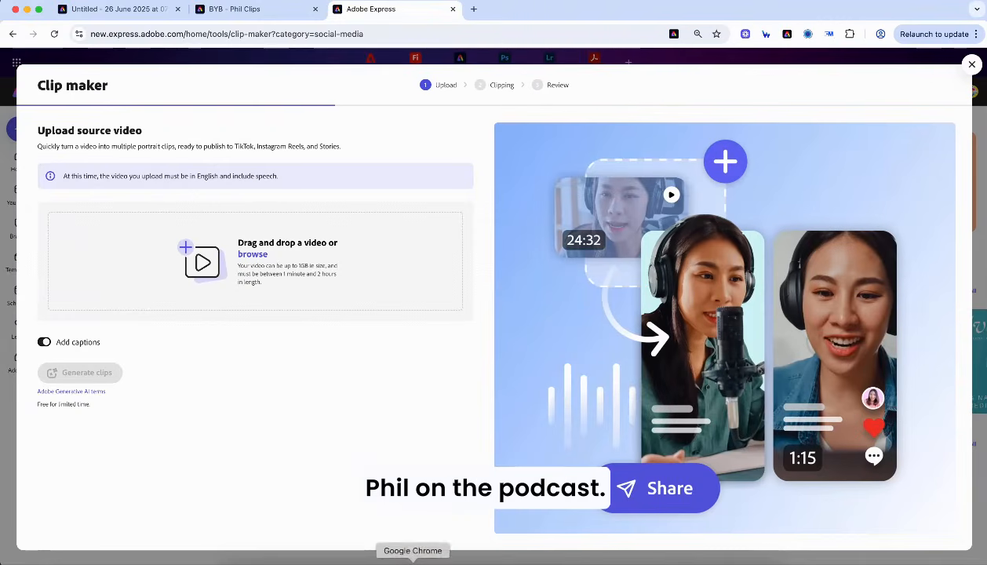
- Upload 'Liz and Phil copy.mp4' from Desktop > London MAX and start generating clips
click(270, 248)
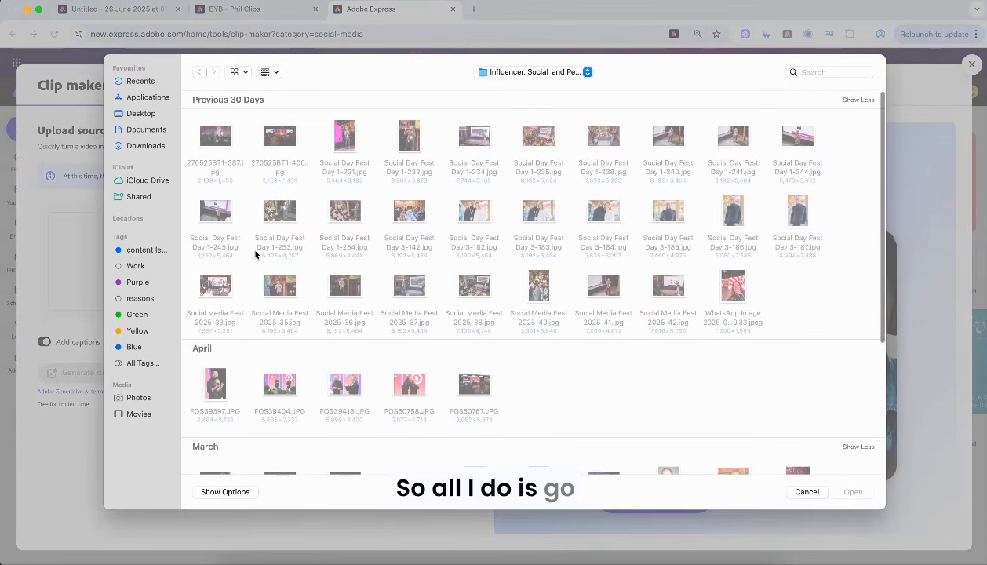
click(145, 115)
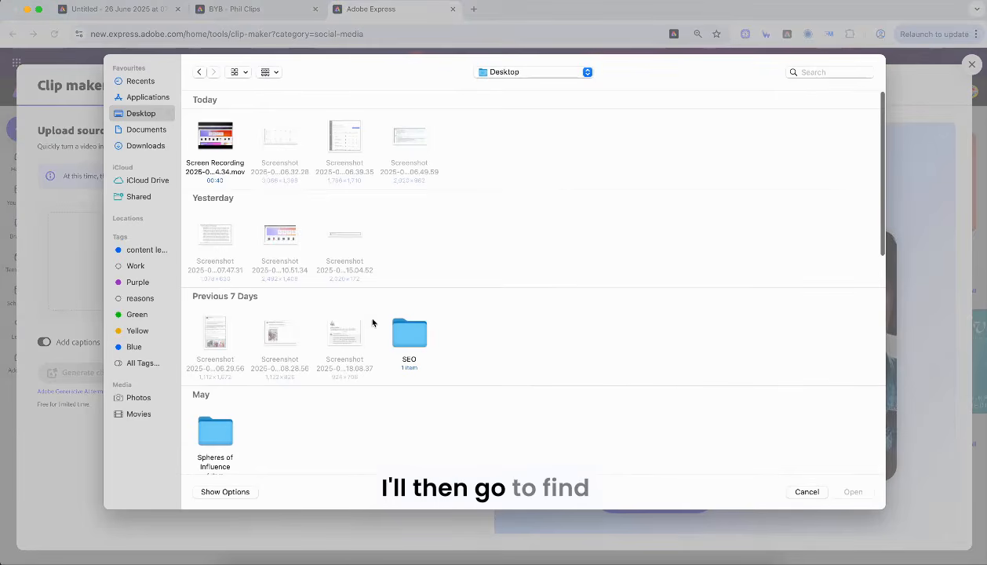
scroll(290, 377, down, 5)
double_click(219, 360)
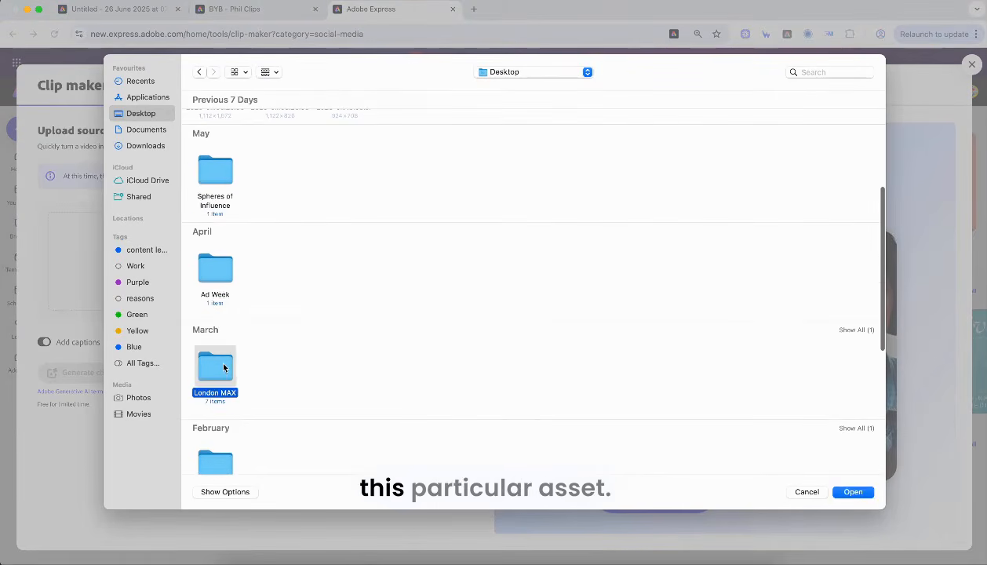
double_click(216, 138)
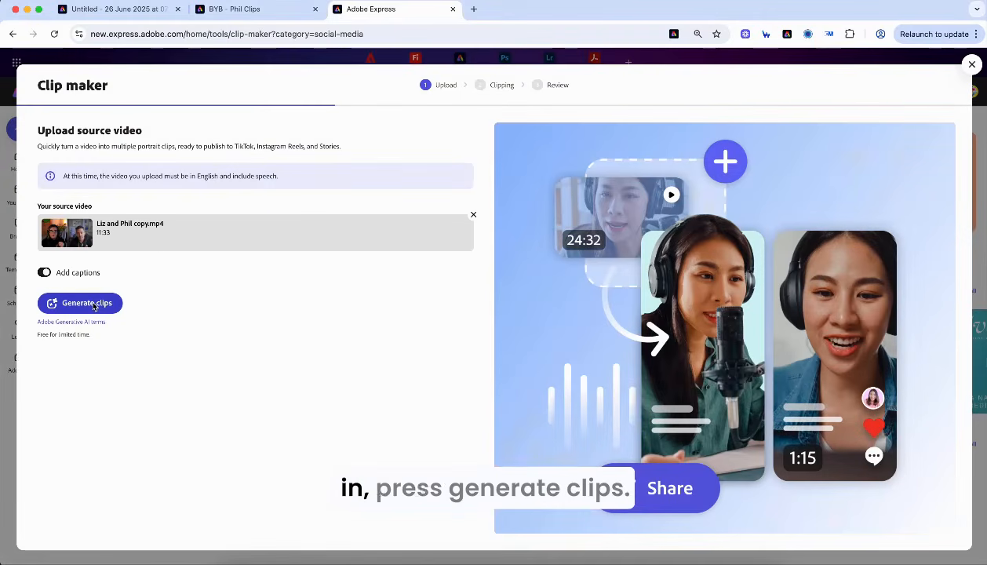
click(100, 307)
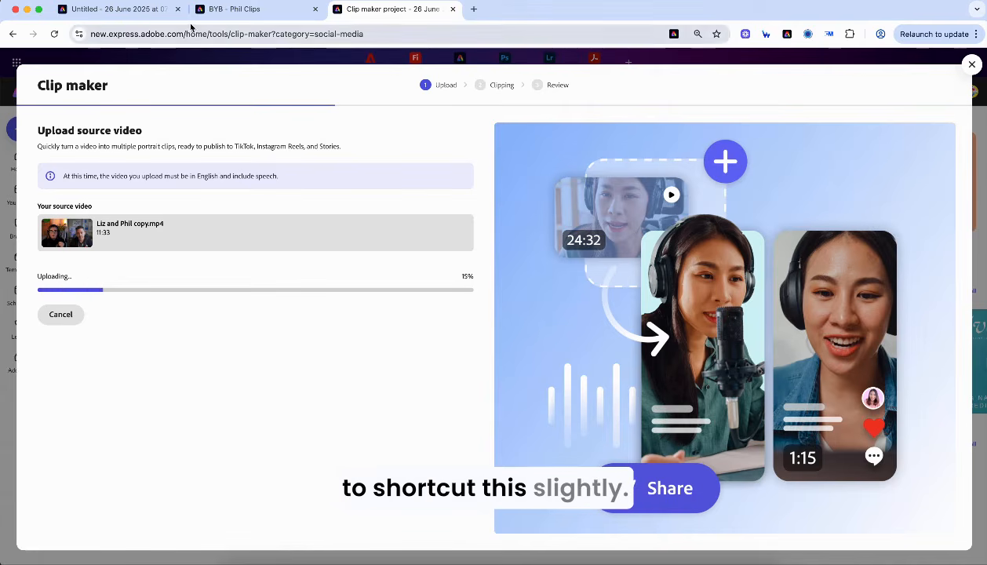
- In 'BYB - Phil Clips', play clip 4 'Client Experience Tips' briefly, then view all seven pages
click(241, 12)
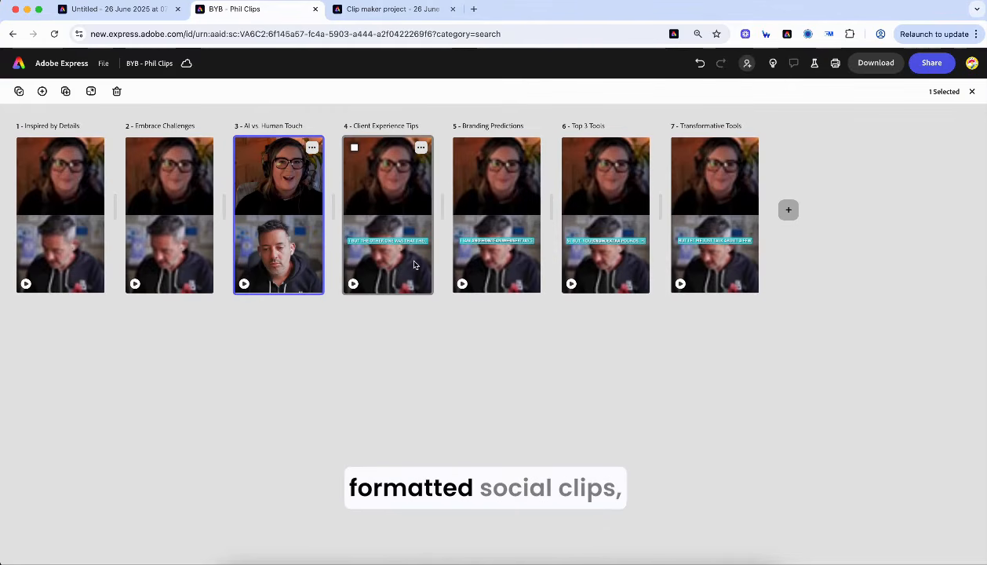
double_click(386, 221)
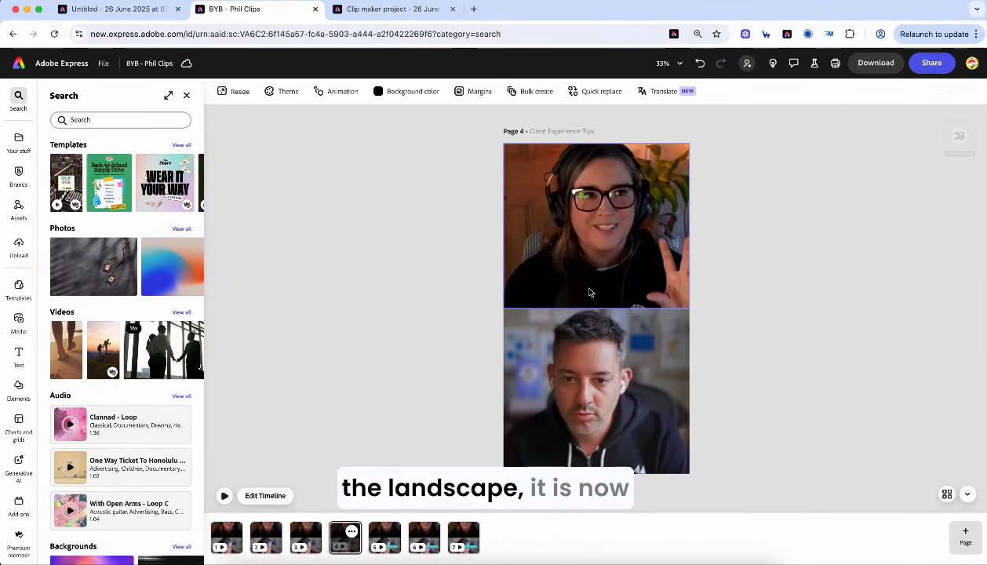
click(224, 497)
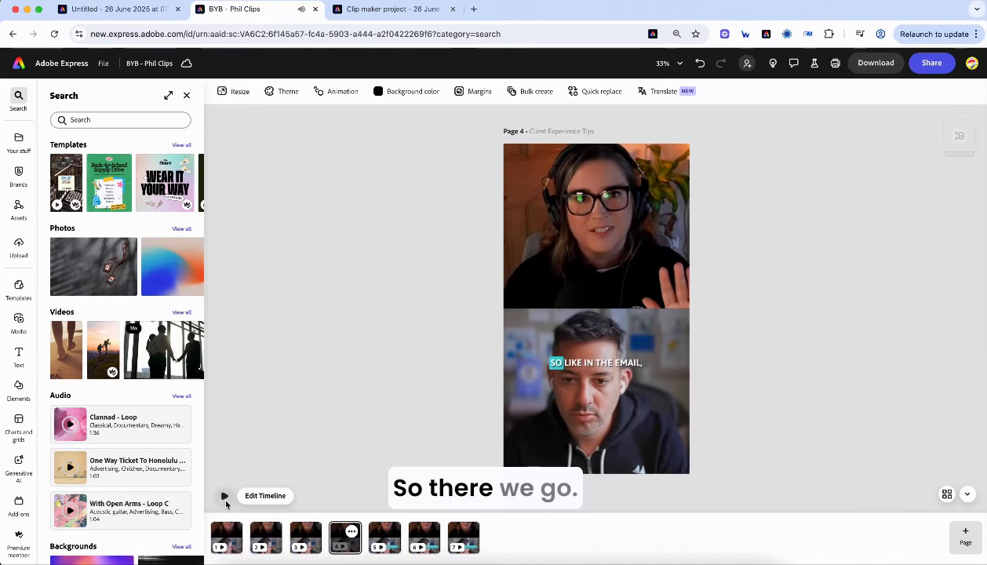
click(225, 498)
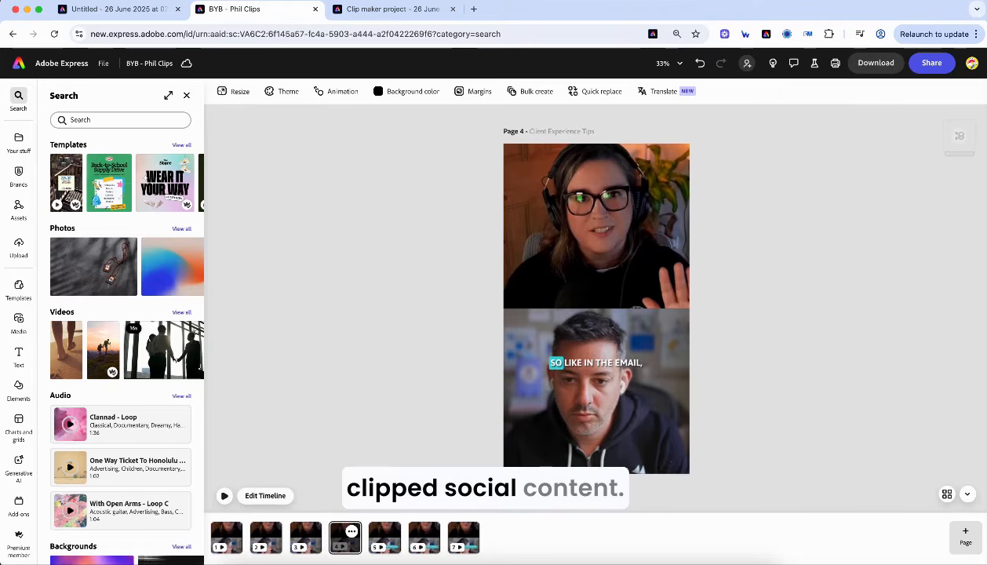
click(947, 494)
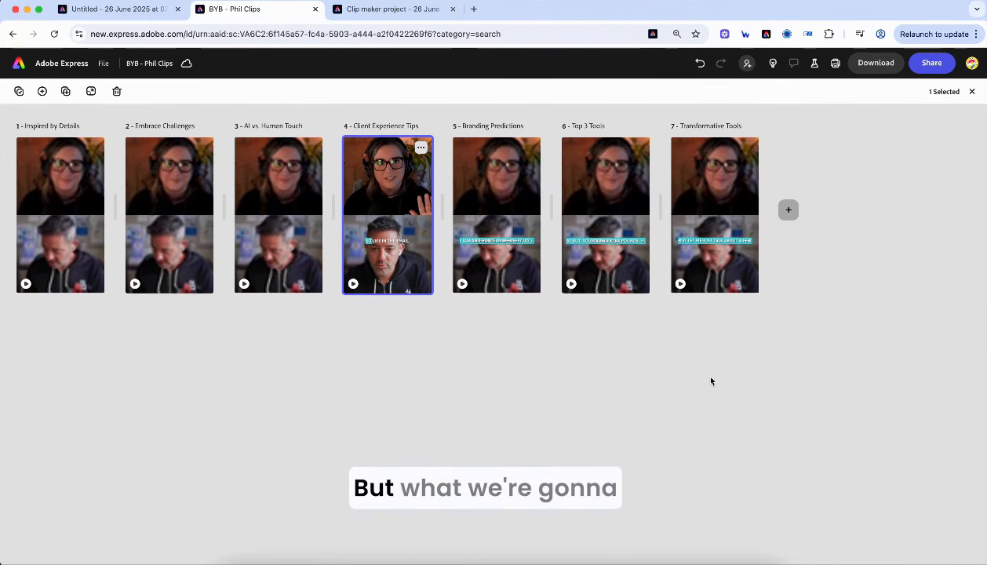
- Add a blank scene to page 4's timeline and move it ahead of the podcast clip
double_click(400, 211)
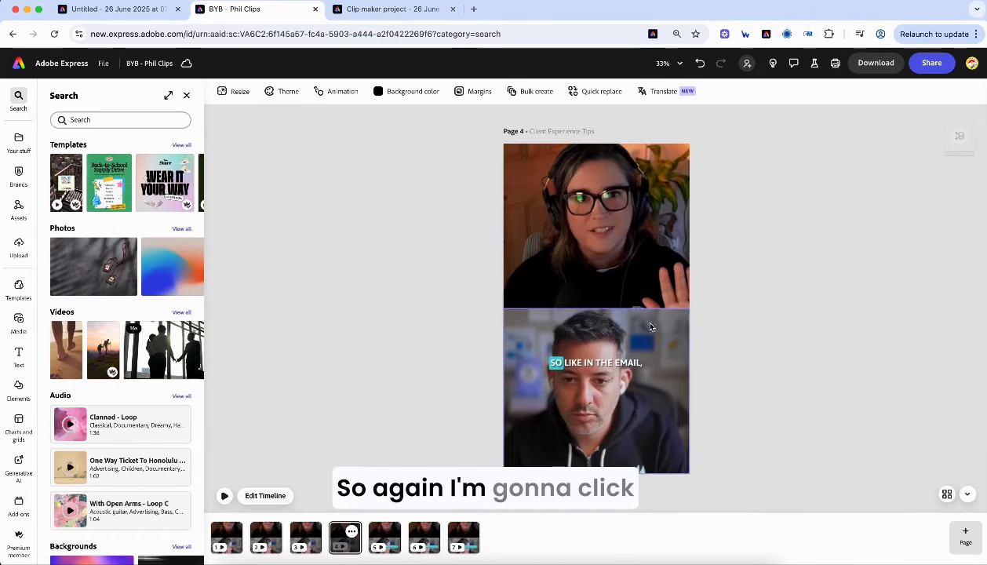
click(271, 497)
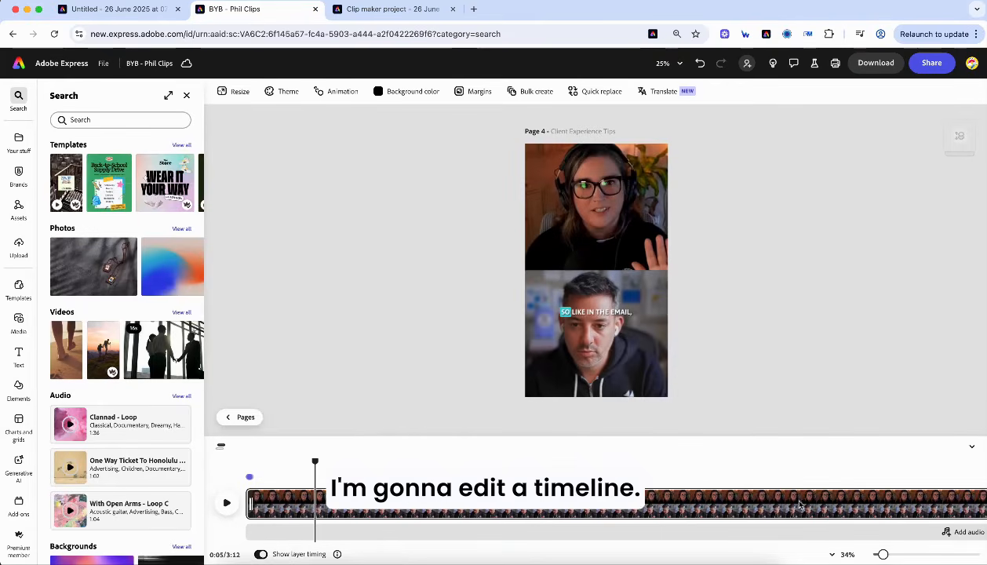
mouse_move(883, 555)
mouse_down()
mouse_move(922, 557)
mouse_move(872, 559)
mouse_up()
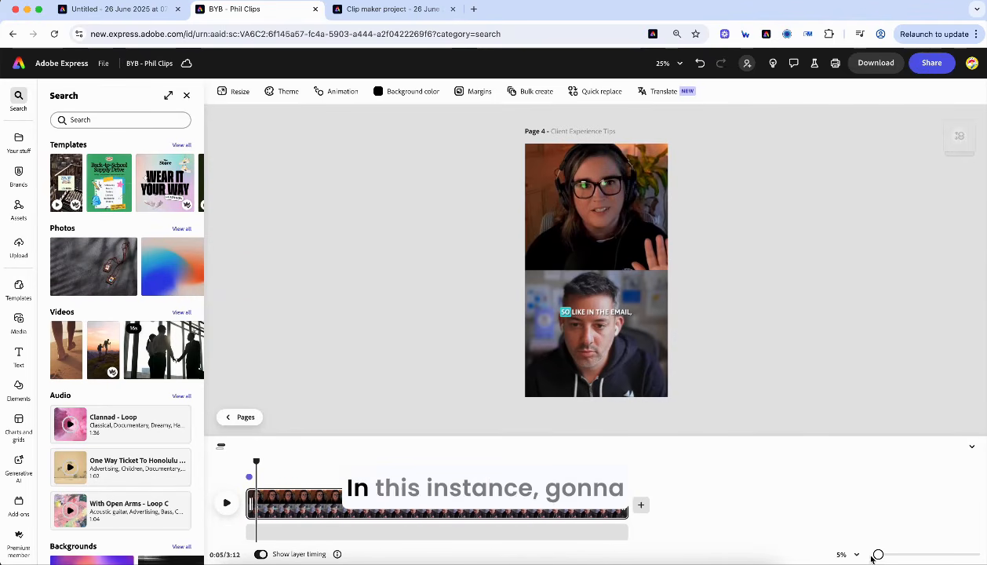
click(641, 506)
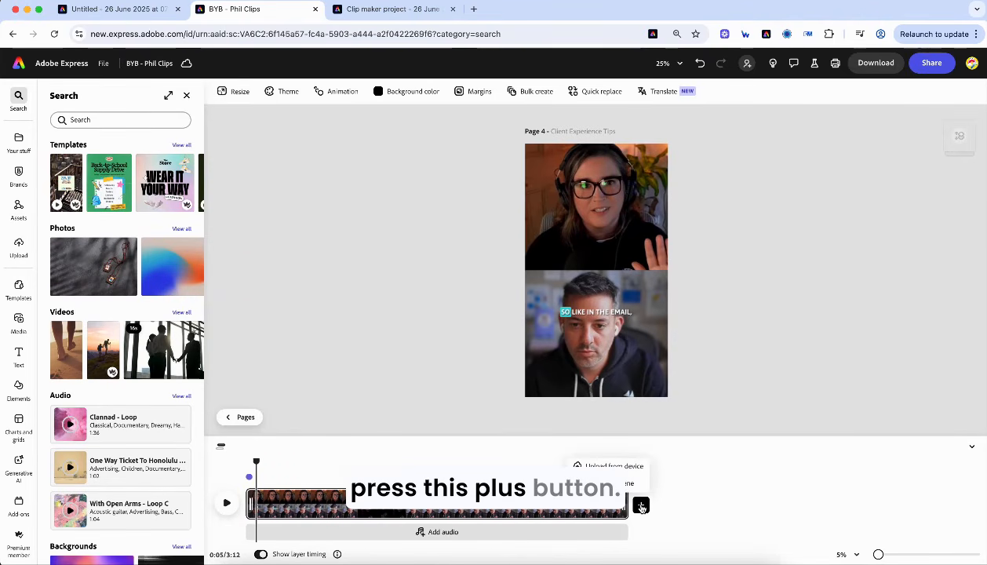
click(630, 484)
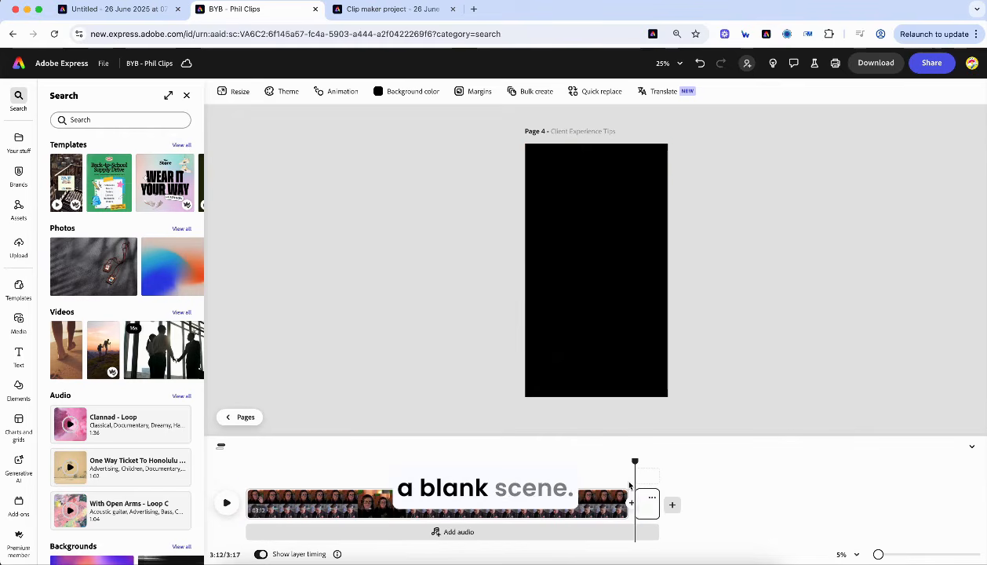
drag(648, 513, 262, 502)
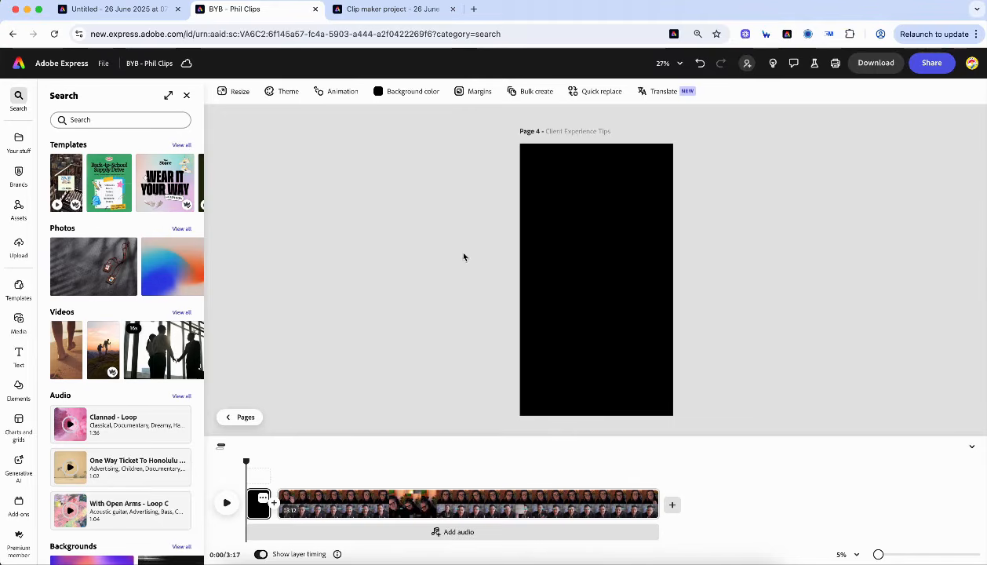
- Open the Building your Brand kit and show its colours in the scene's background colour picker
mouse_move(26, 220)
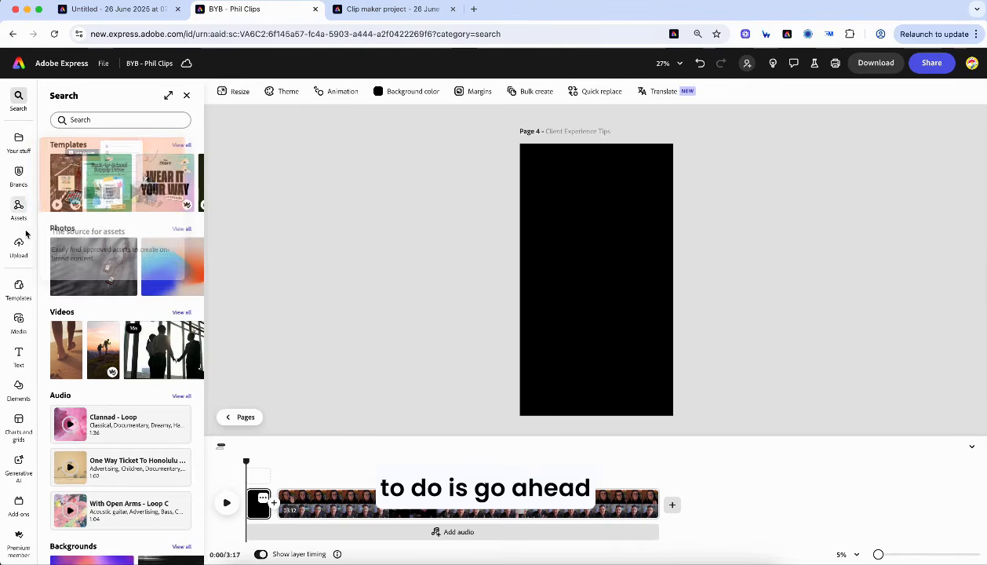
click(24, 174)
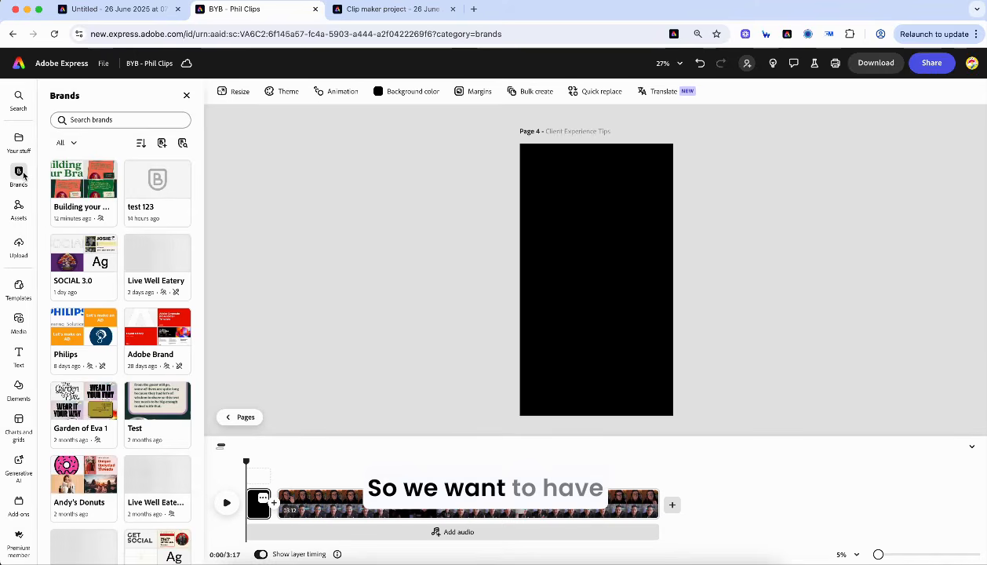
click(68, 208)
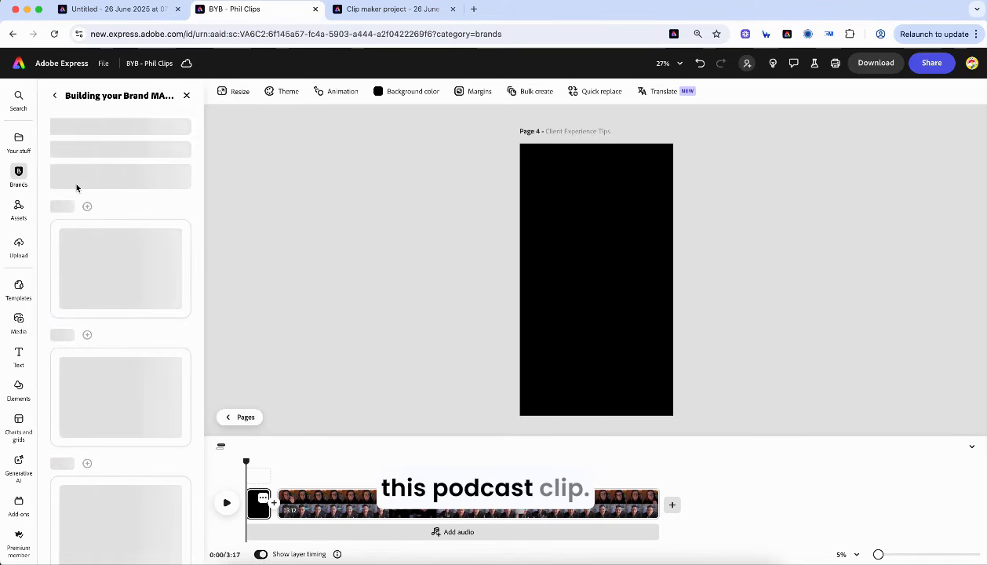
click(399, 94)
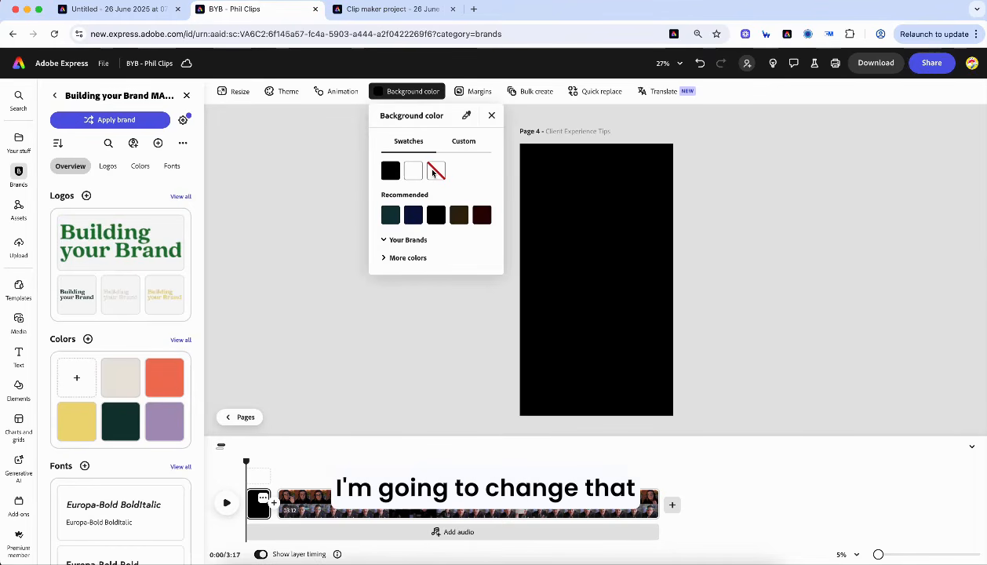
click(391, 240)
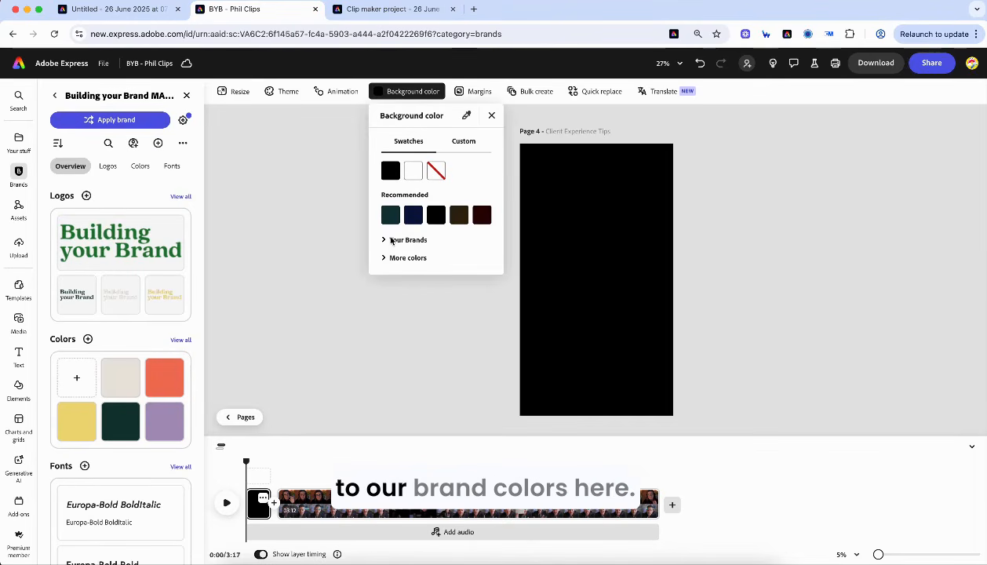
click(440, 240)
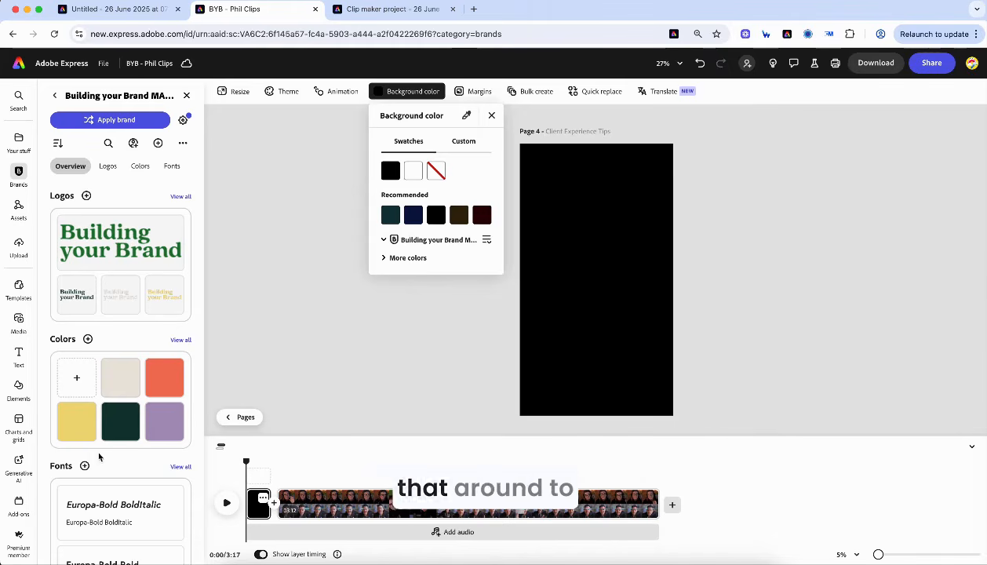
- Give the intro scene the purple brand background and add the Building your Brand logo
click(114, 394)
click(407, 92)
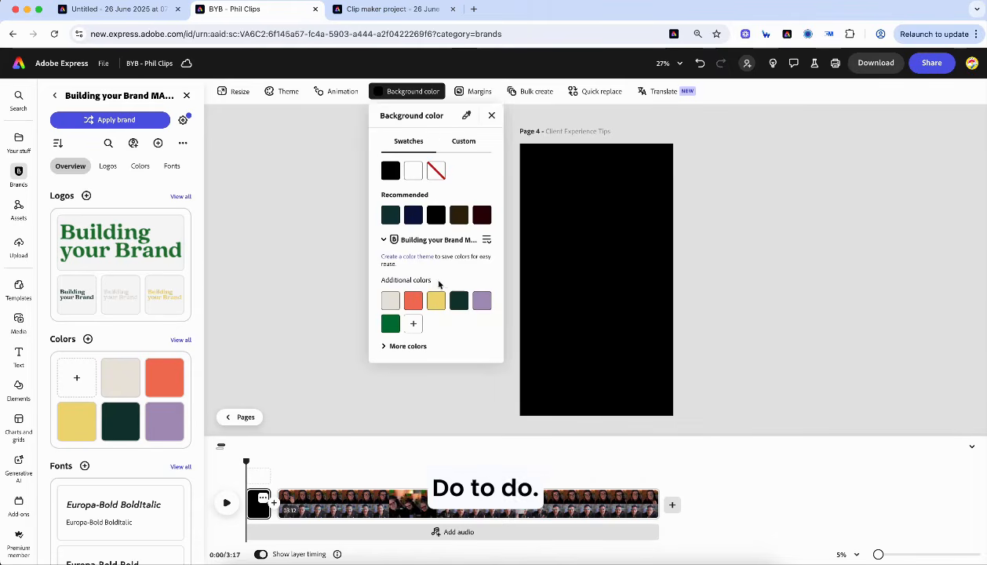
click(414, 301)
click(436, 302)
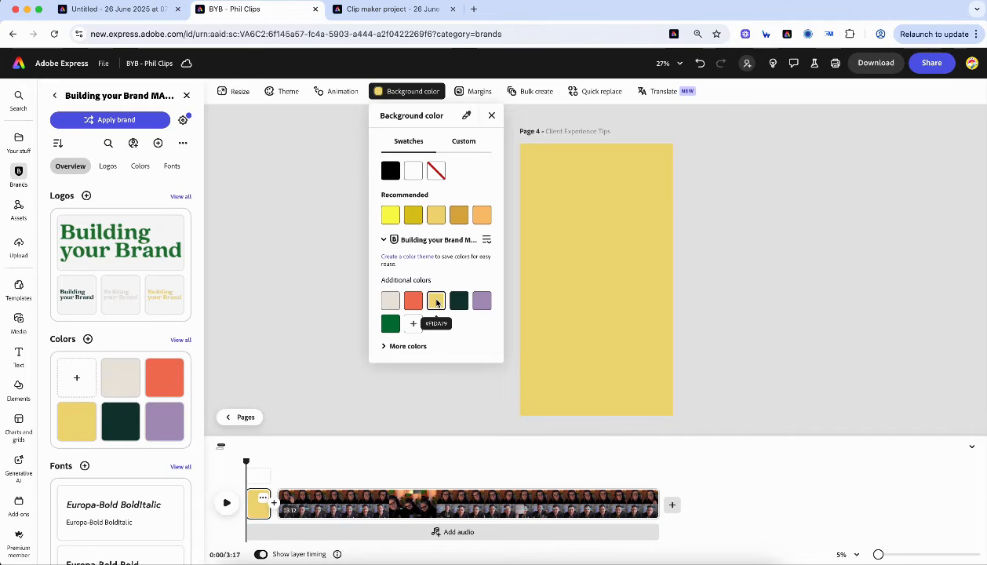
click(482, 300)
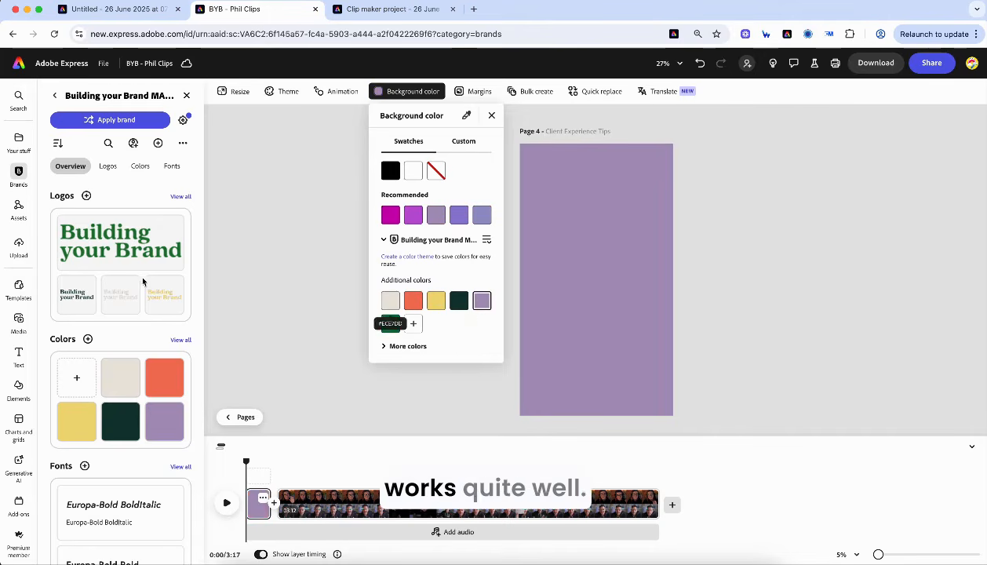
click(123, 255)
click(121, 254)
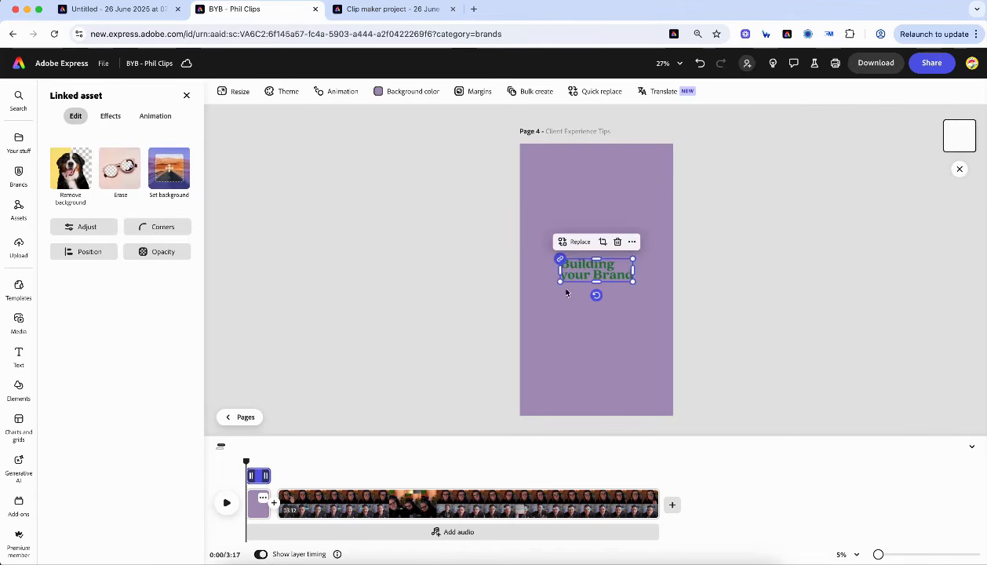
- Enlarge the Building your Brand logo, tilt it at an angle, and centre it on the scene
drag(559, 281, 519, 294)
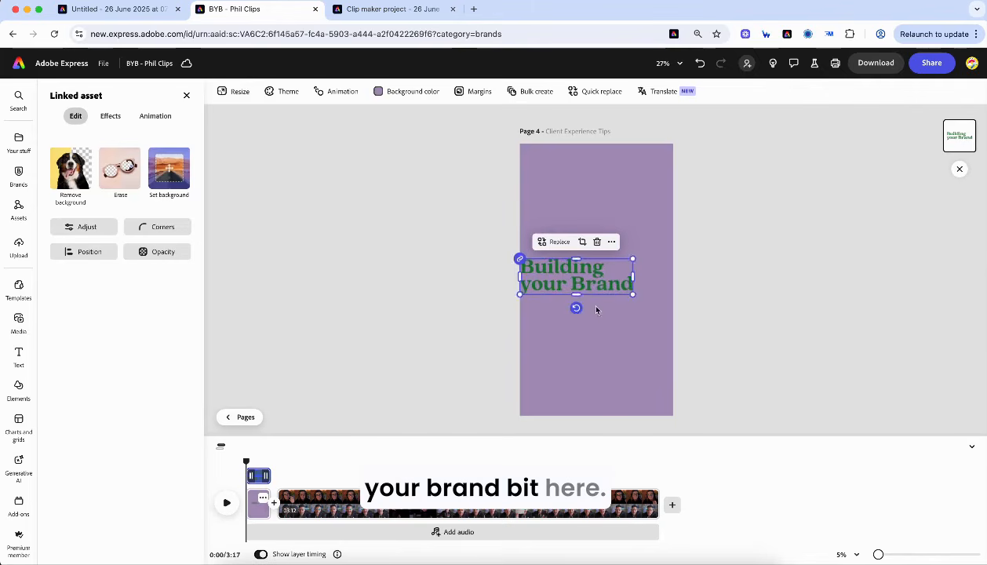
drag(576, 309, 587, 306)
drag(561, 264, 575, 260)
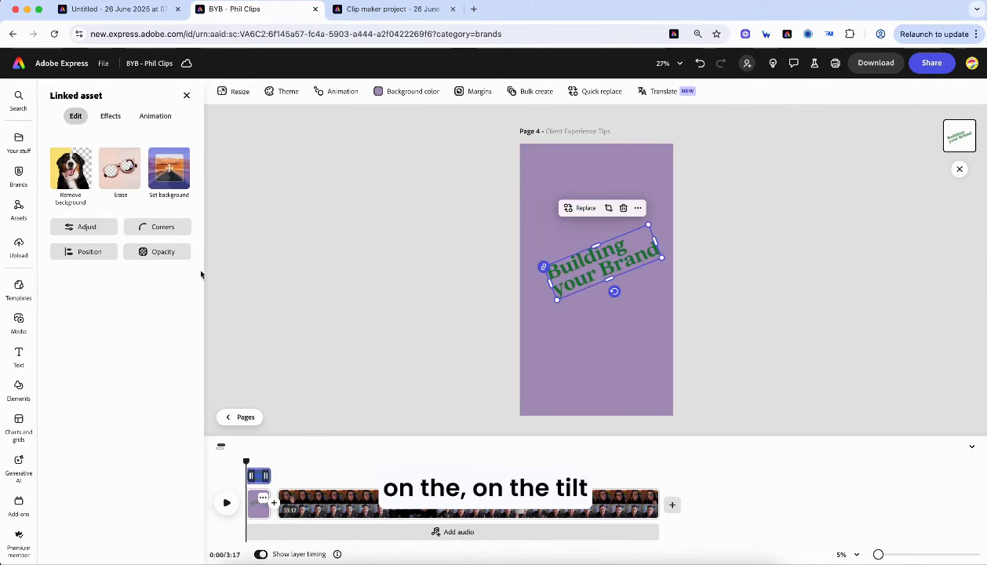
- Add the brand's LISTEN NOW sticker and move it lower on the intro scene
click(18, 174)
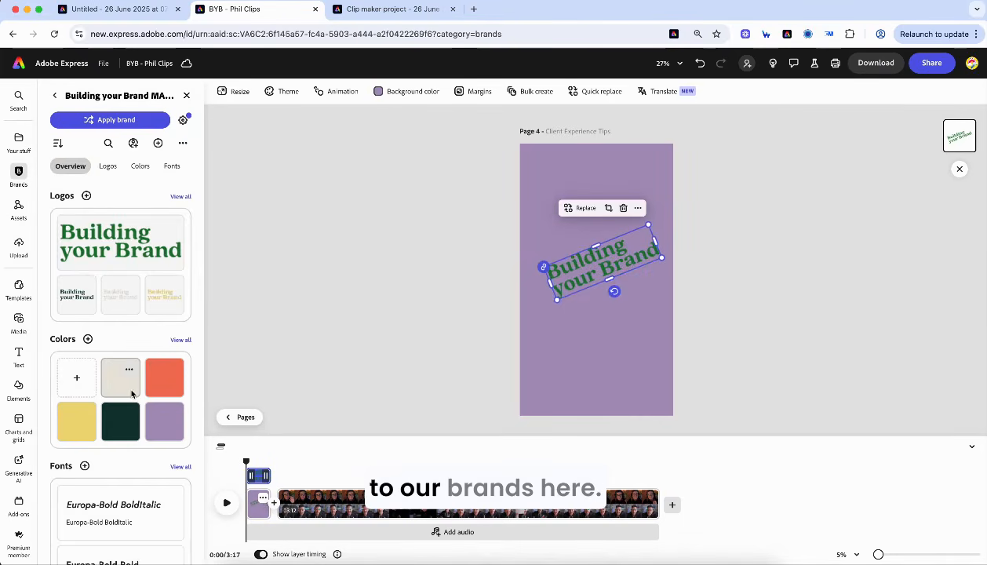
scroll(125, 353, down, 5)
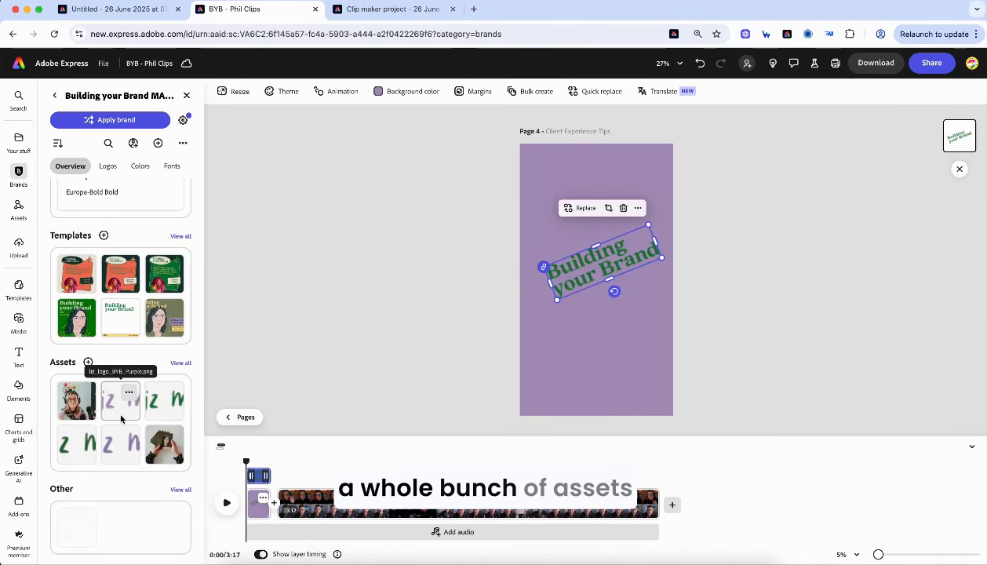
click(182, 362)
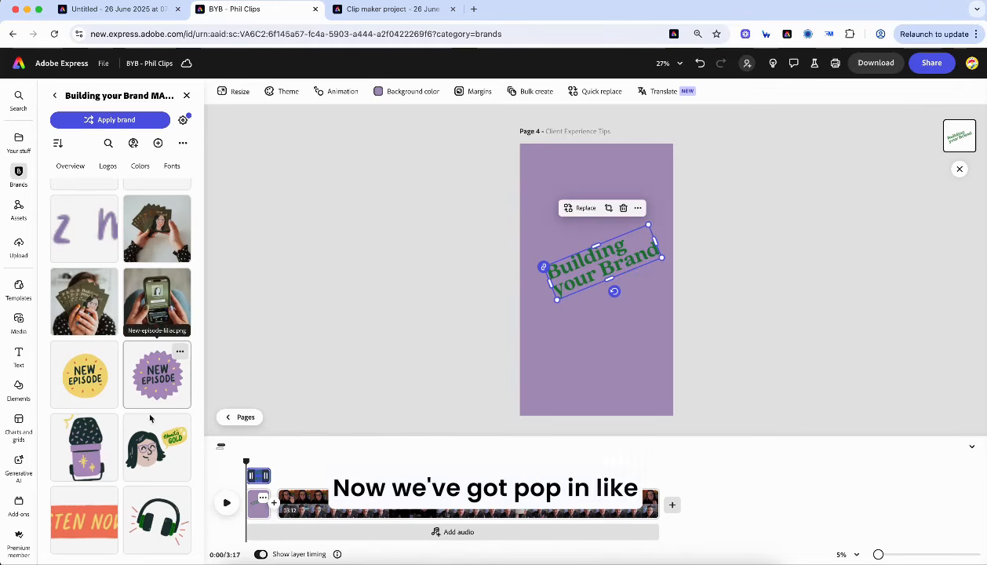
click(88, 526)
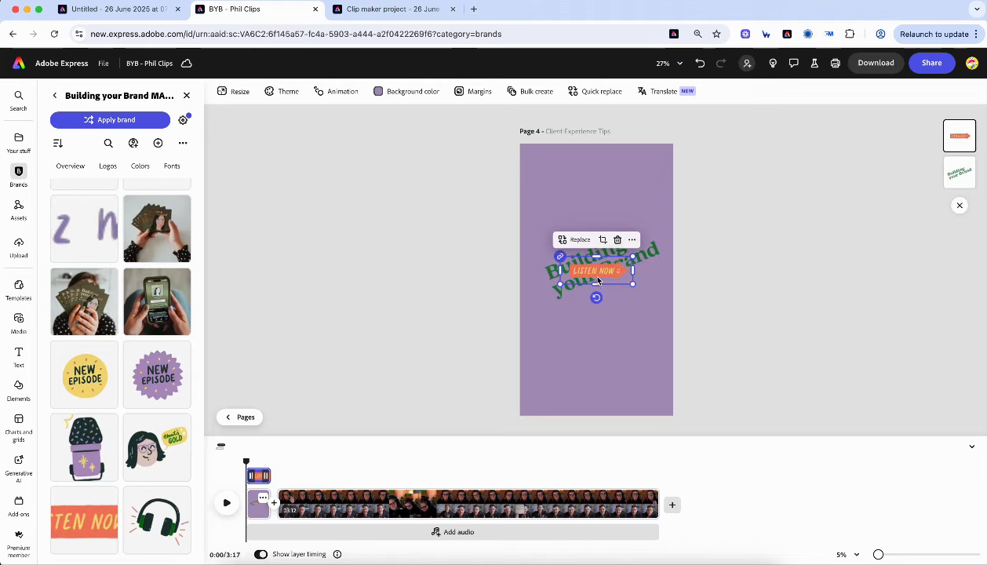
drag(597, 278, 596, 377)
- Place headphones top right and a face sticker top left, then trim the intro to ~2 seconds
click(168, 526)
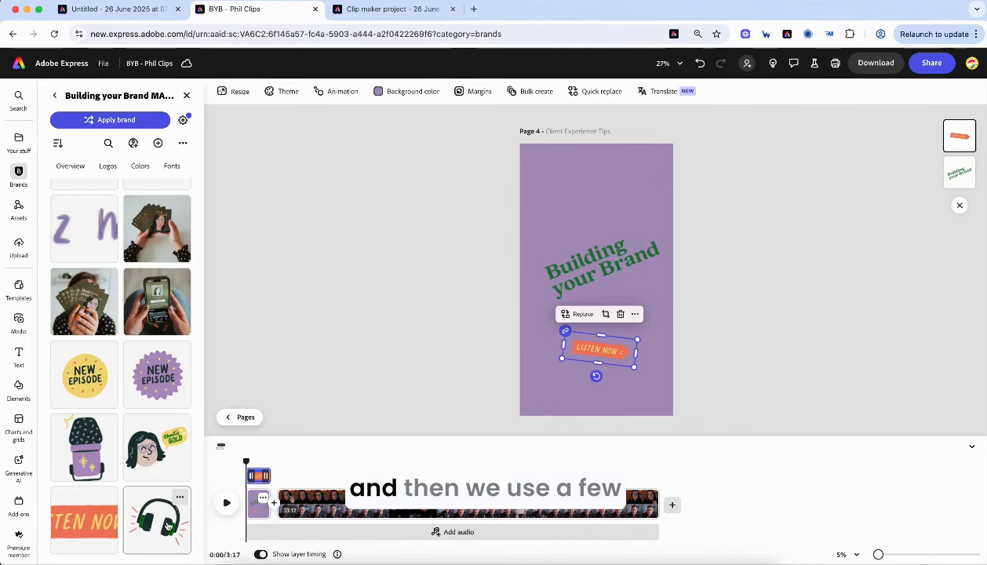
drag(602, 250, 654, 192)
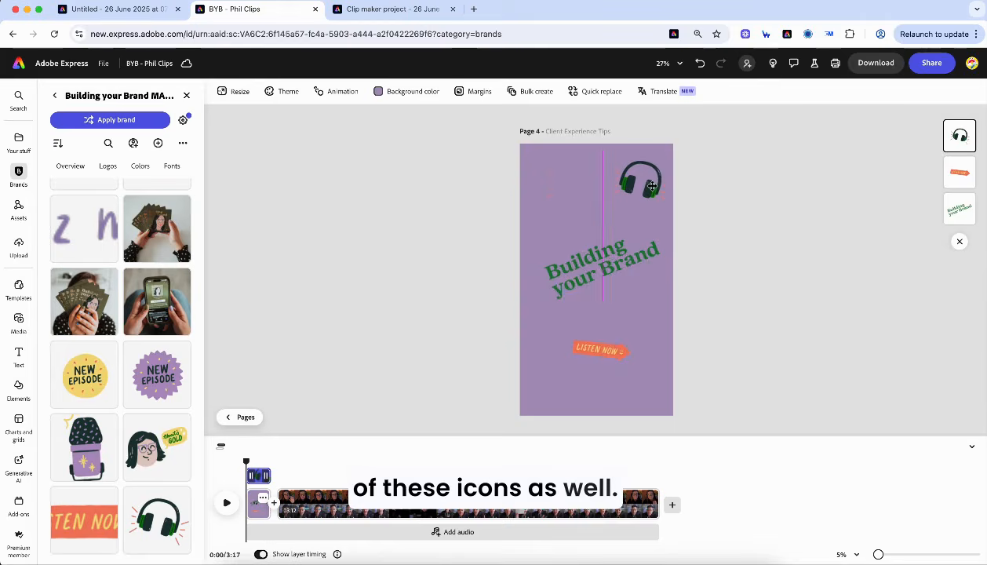
click(177, 439)
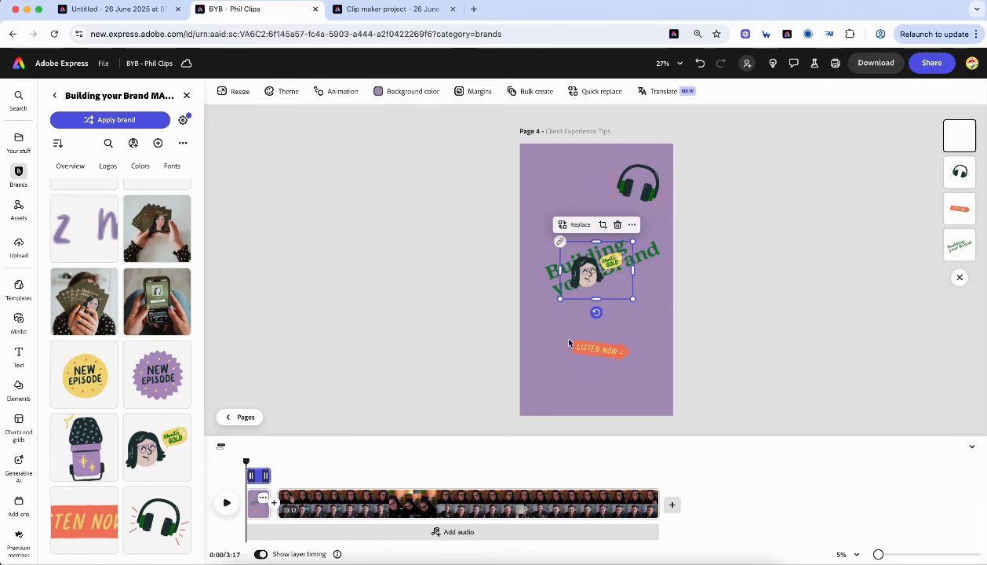
drag(584, 280, 545, 190)
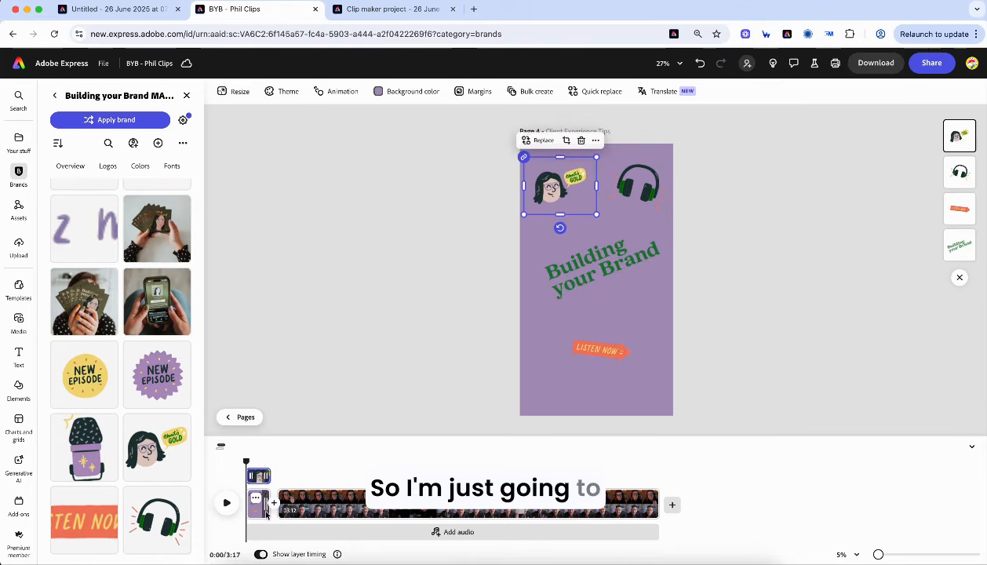
drag(266, 507, 275, 510)
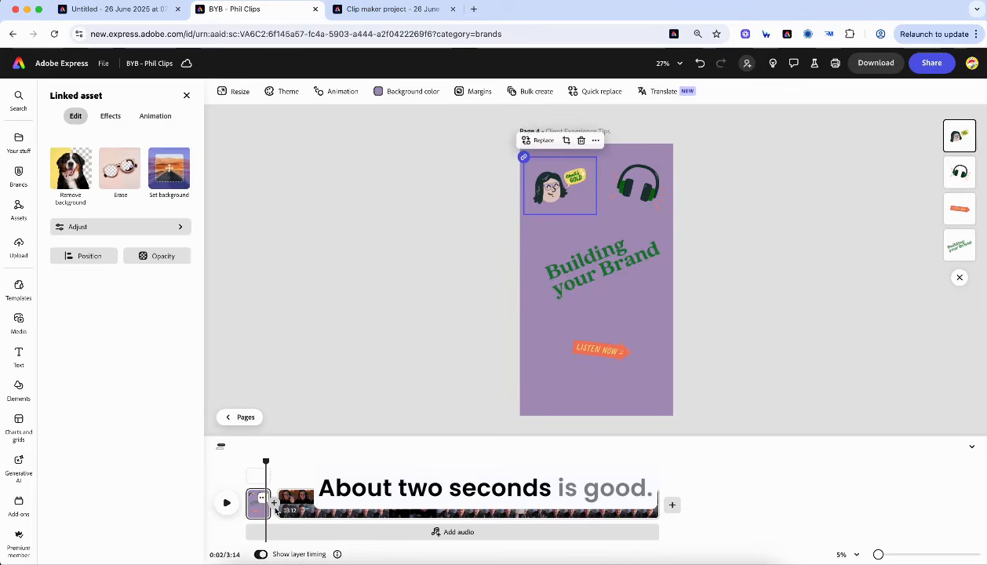
- Add a transition after the intro and animate all its objects with Bloom, then preview
click(275, 506)
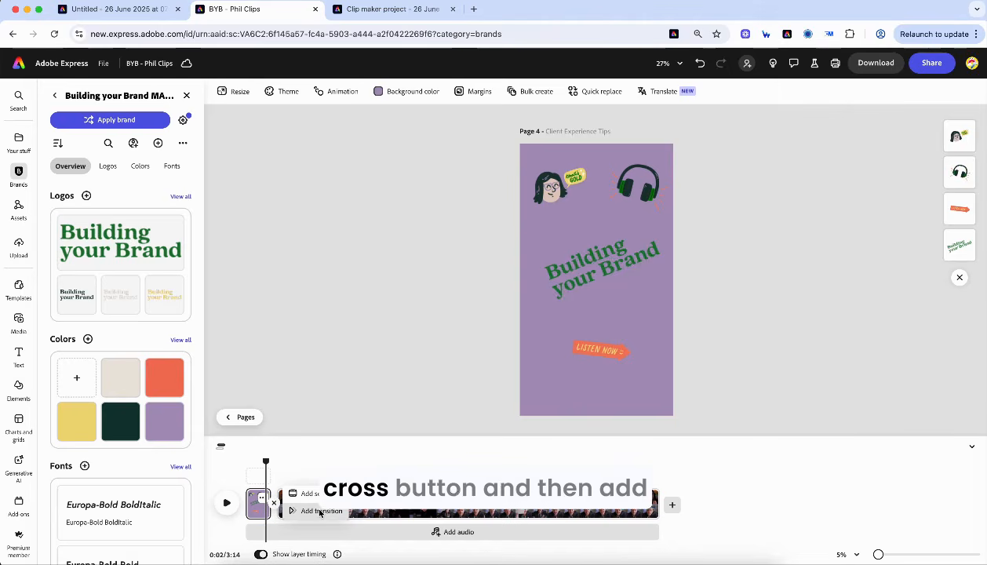
click(320, 512)
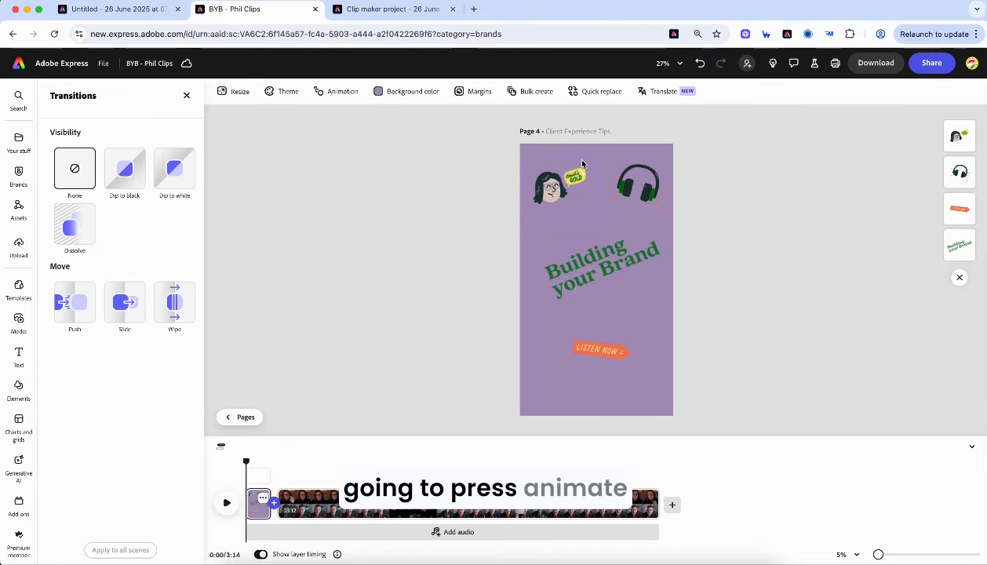
click(336, 92)
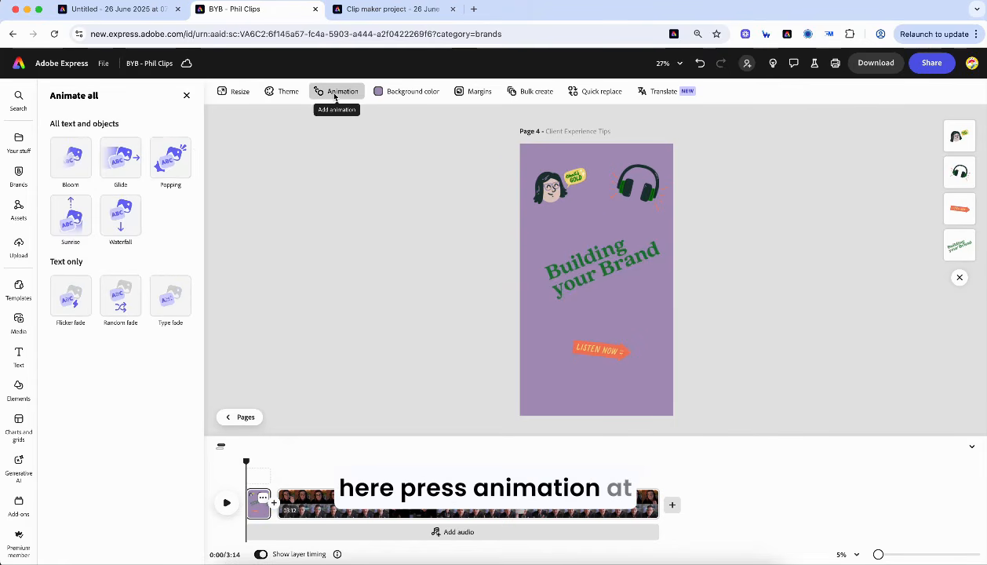
click(76, 169)
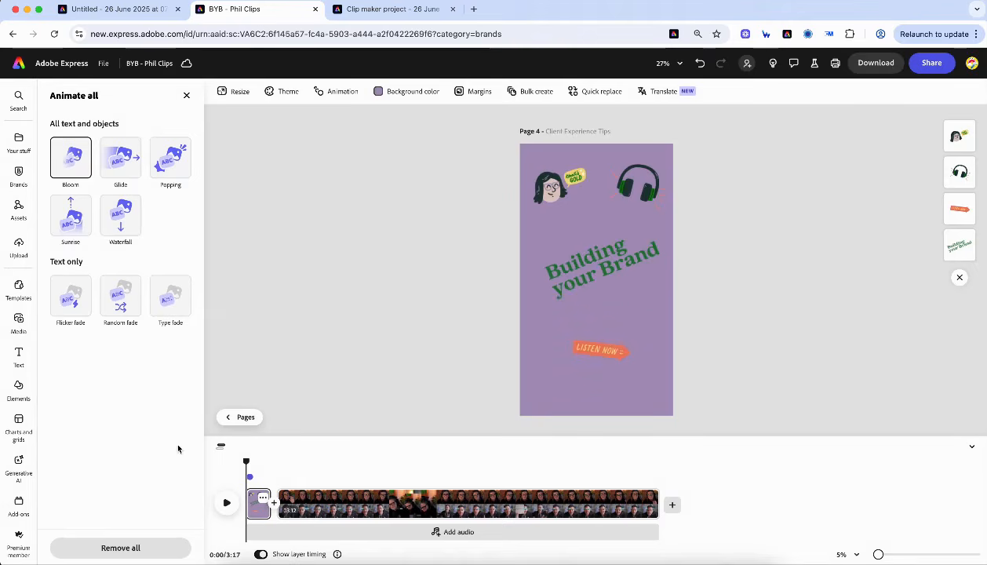
click(226, 503)
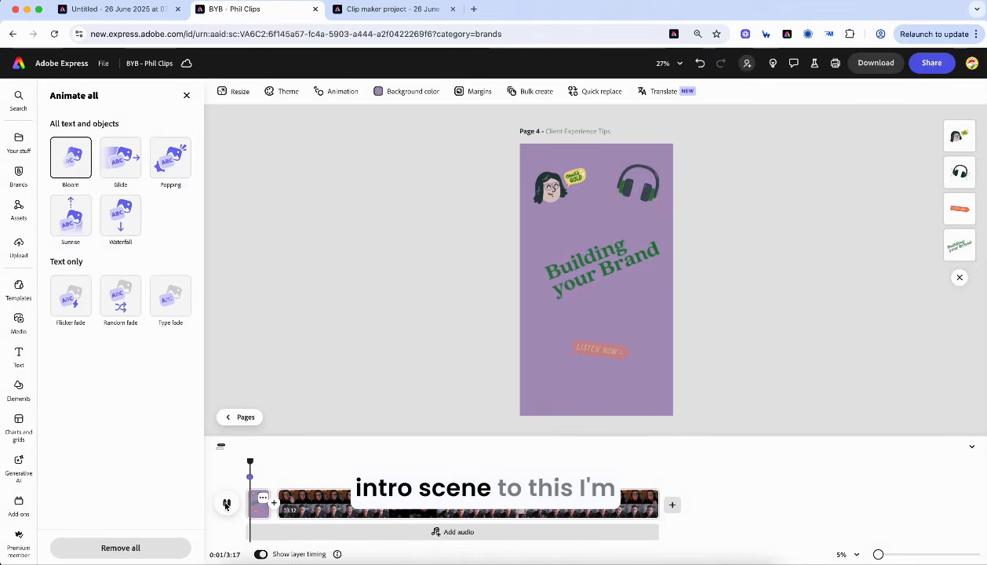
click(226, 503)
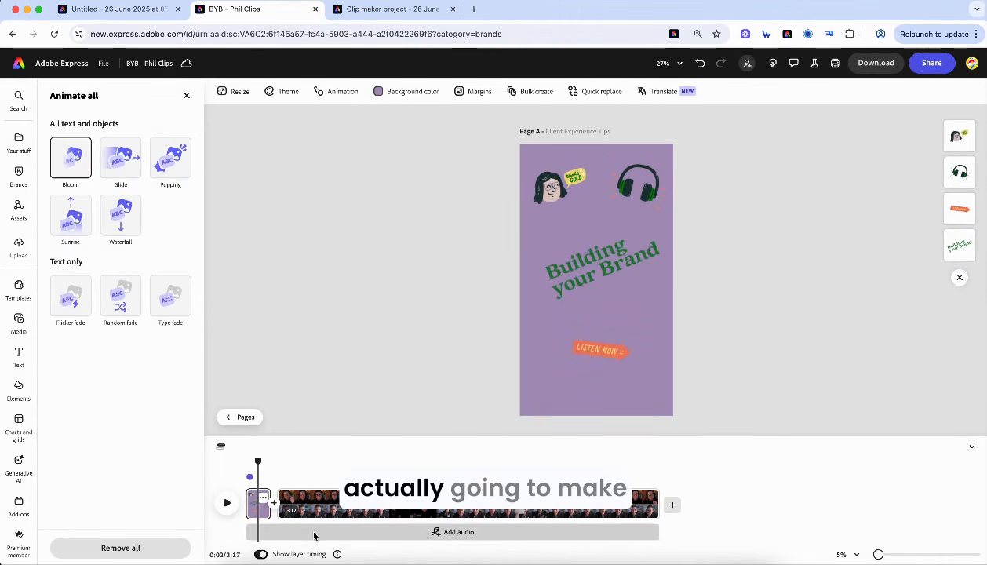
- Trim the purple intro clip to 1.6 seconds, making the video 3:13, and preview it
click(879, 555)
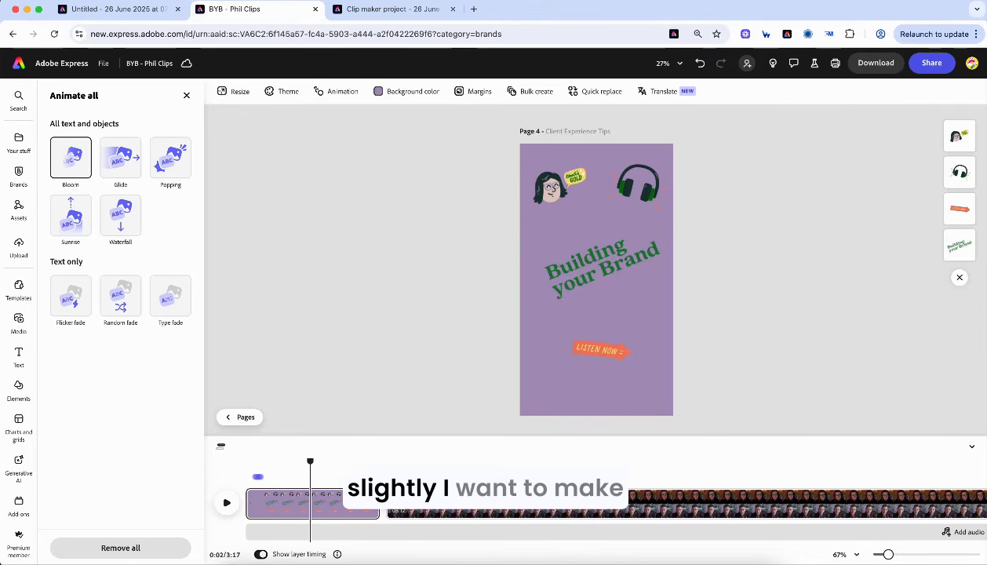
drag(378, 503, 289, 504)
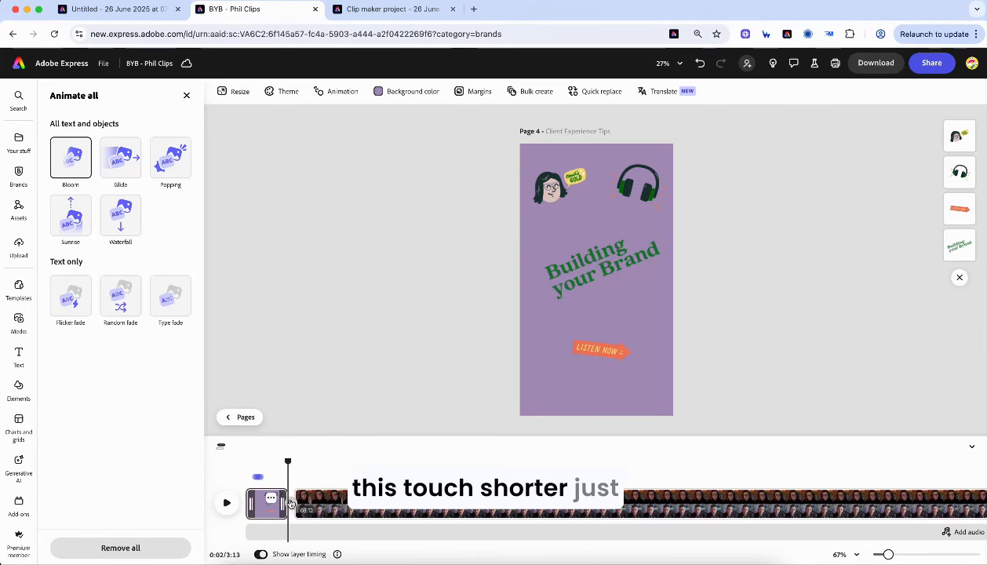
drag(295, 463, 239, 473)
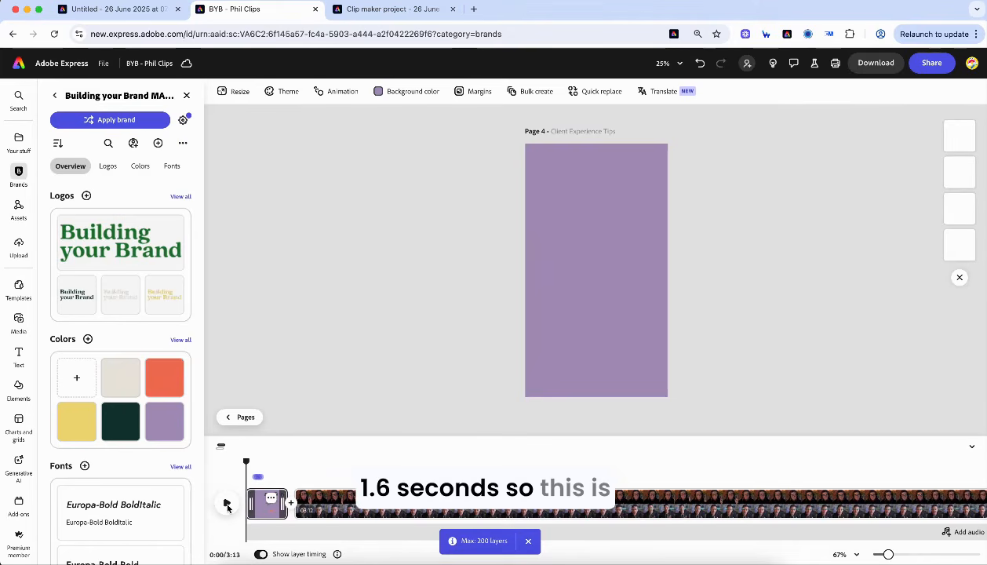
click(227, 505)
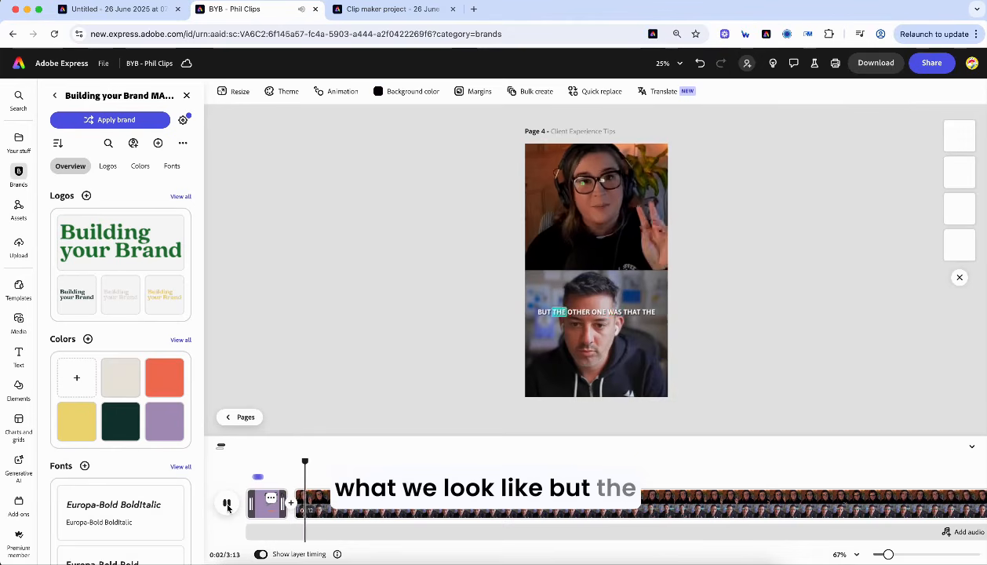
click(227, 505)
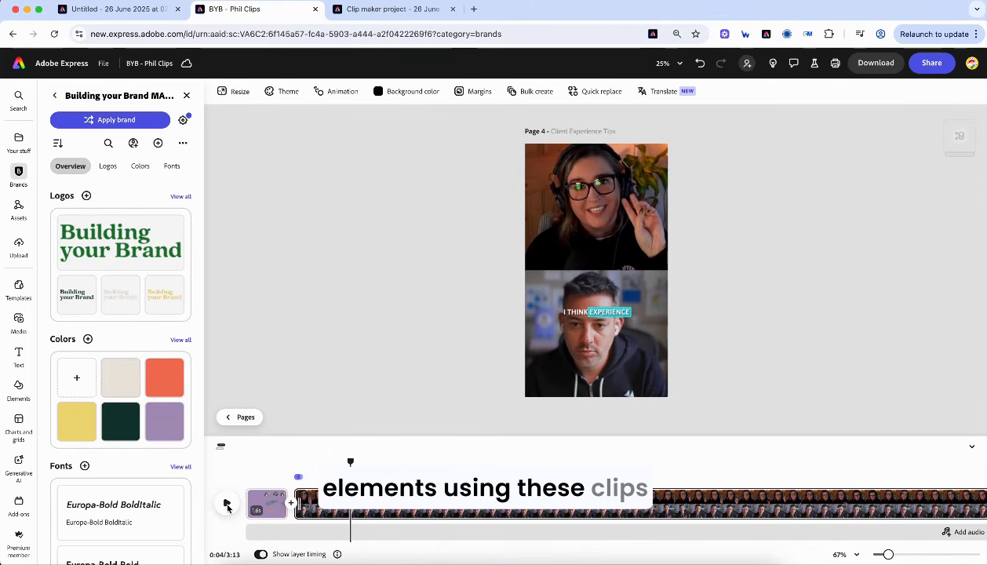
click(932, 63)
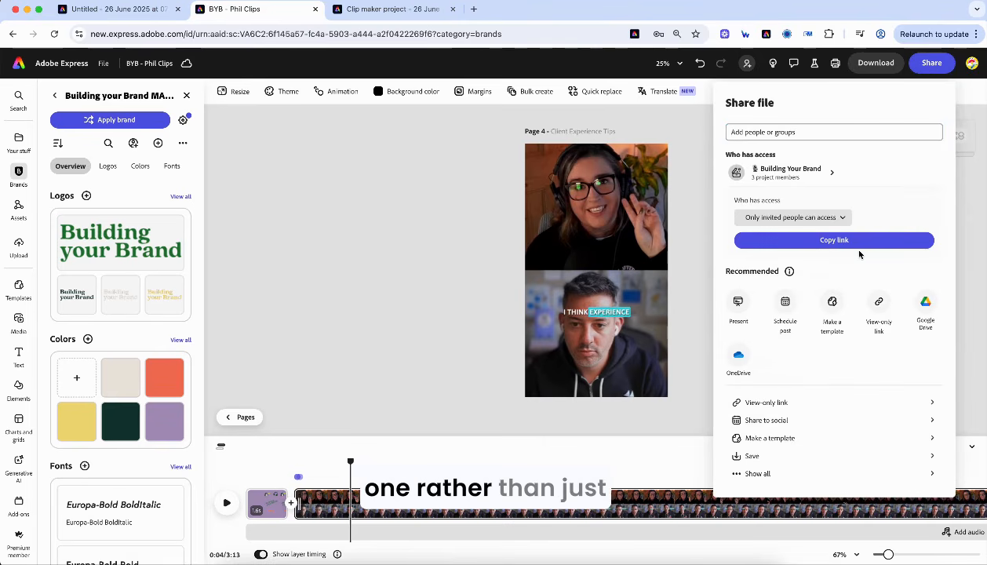
click(786, 304)
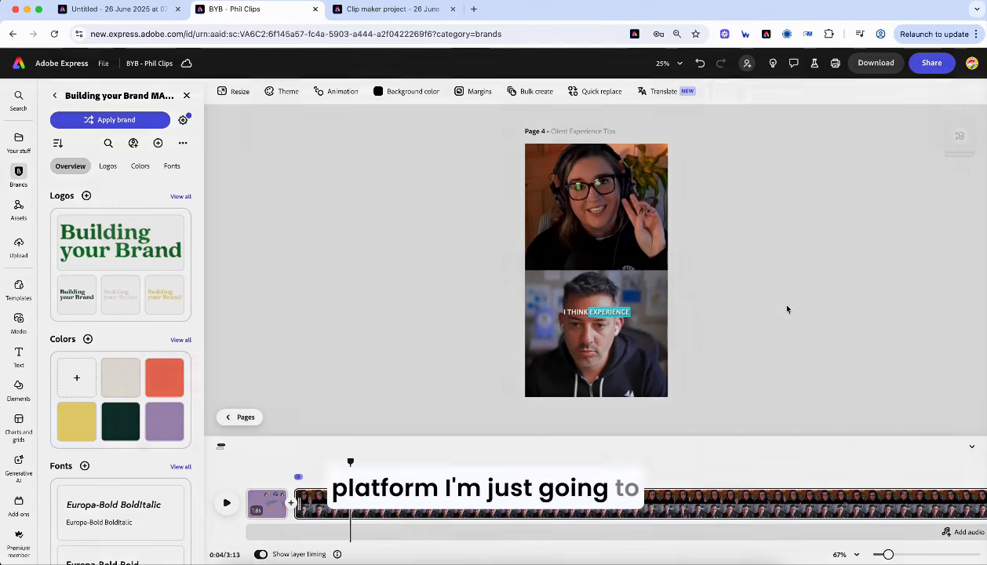
click(373, 141)
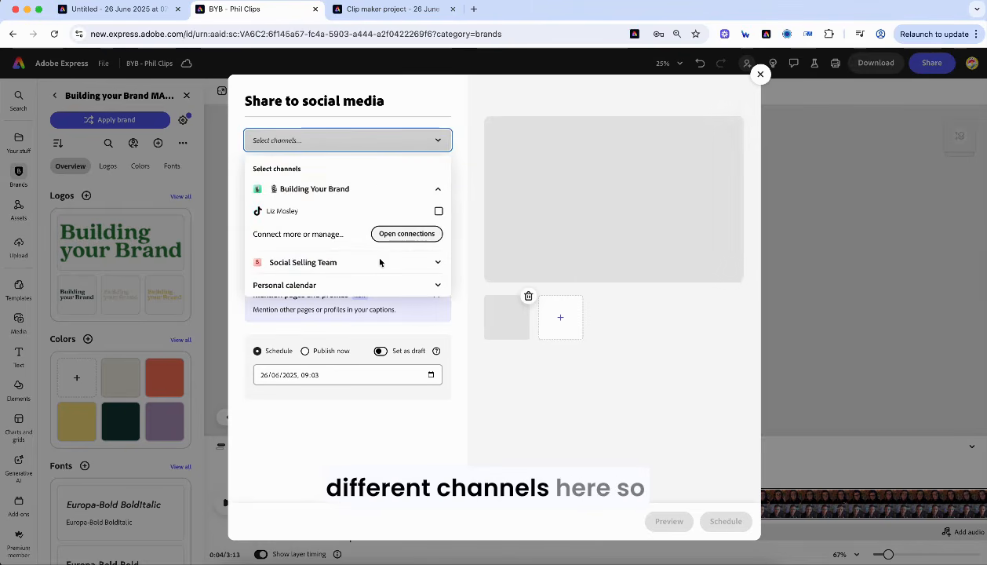
click(323, 287)
click(439, 258)
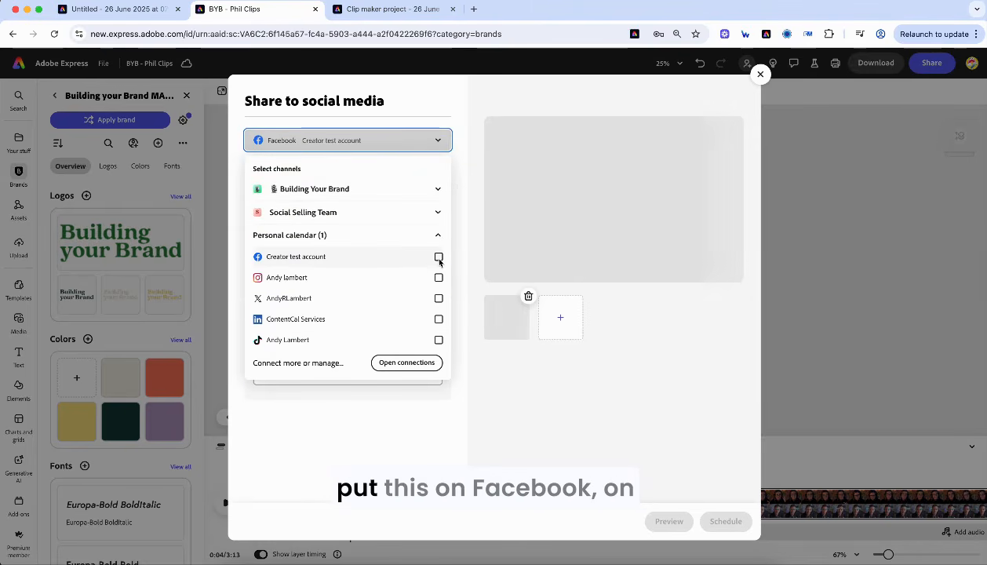
click(438, 277)
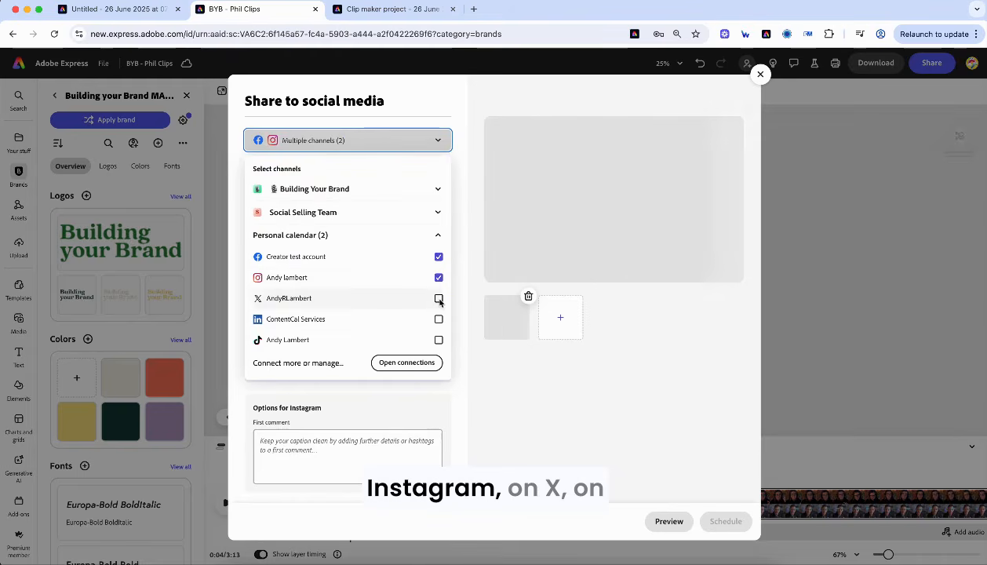
click(439, 298)
click(440, 320)
click(439, 342)
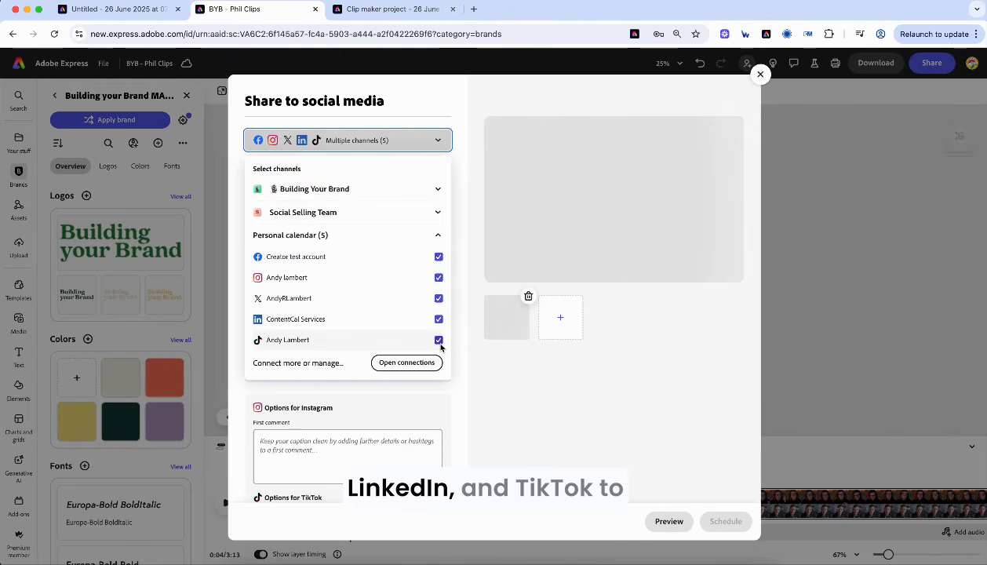
click(460, 255)
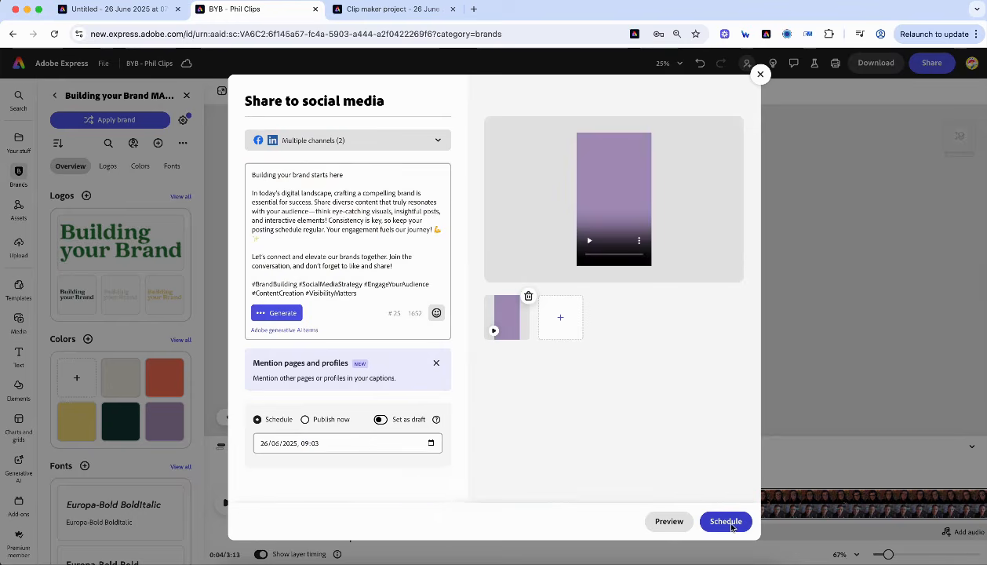
click(726, 522)
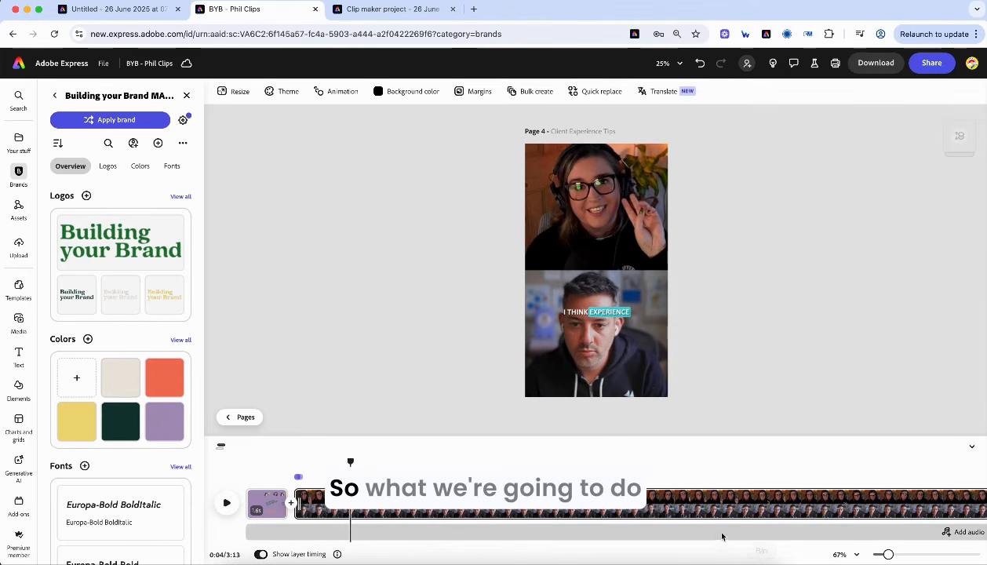
- Switch to the Untitled design and add Symphony's generated walking-speaker video to page 9
scroll(698, 519, right, 1)
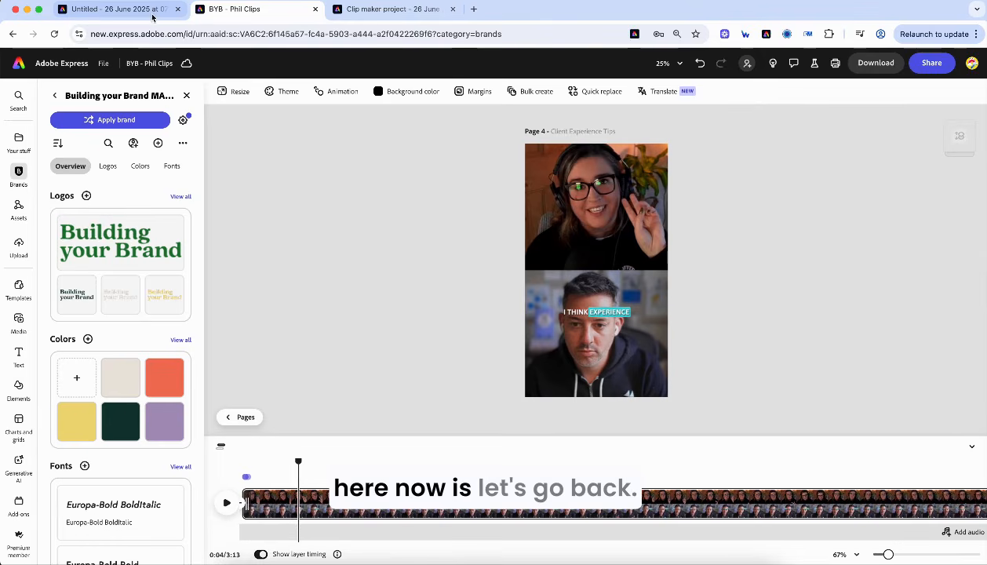
click(127, 12)
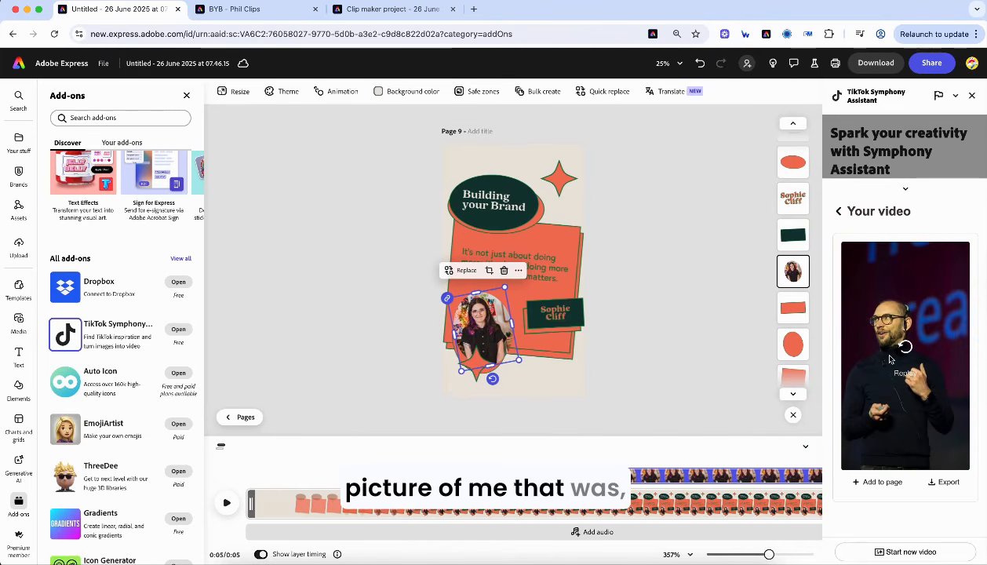
click(906, 347)
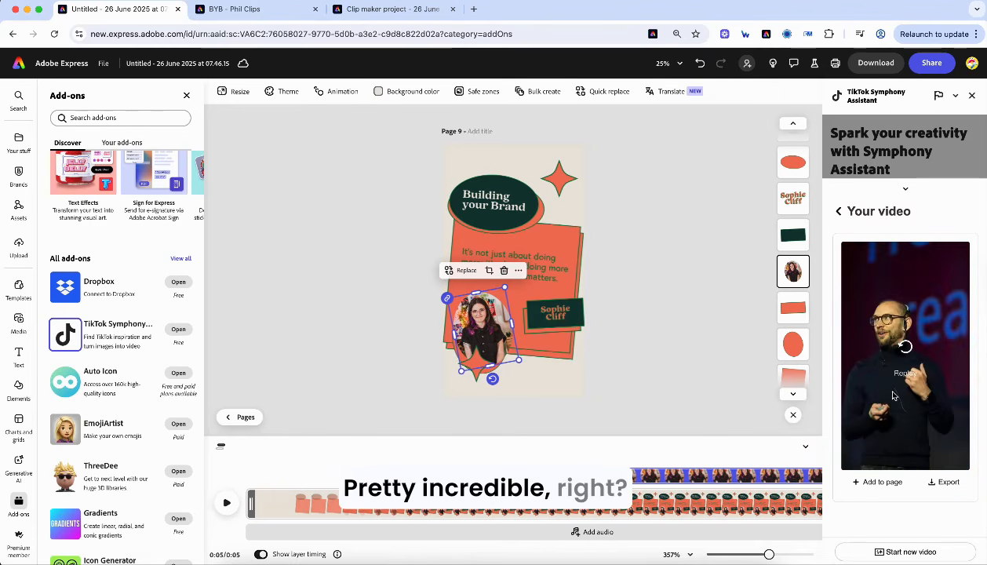
click(887, 483)
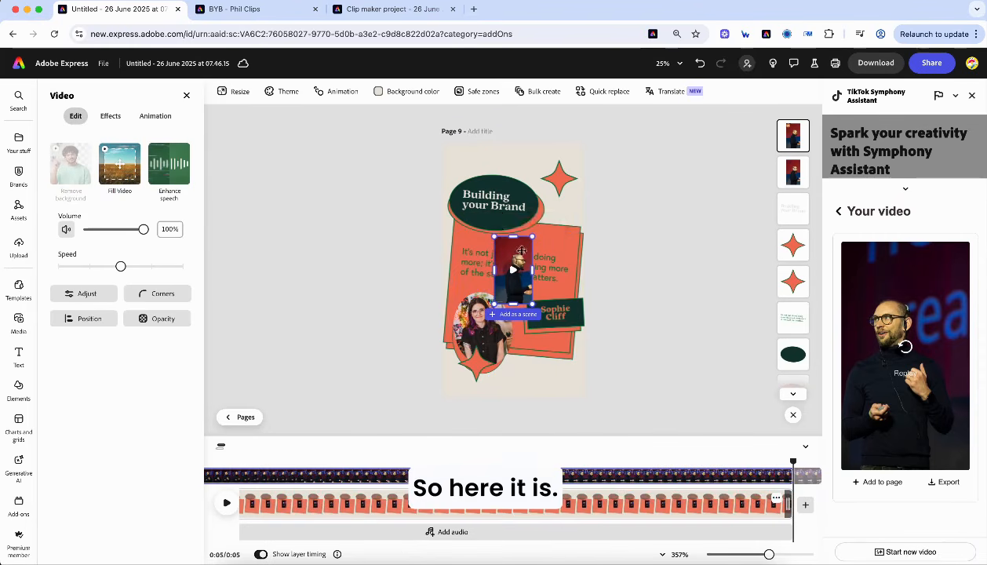
- Delete the woman's photo, enlarge the presenter video slightly and crop it to an oval
click(478, 321)
key(Delete)
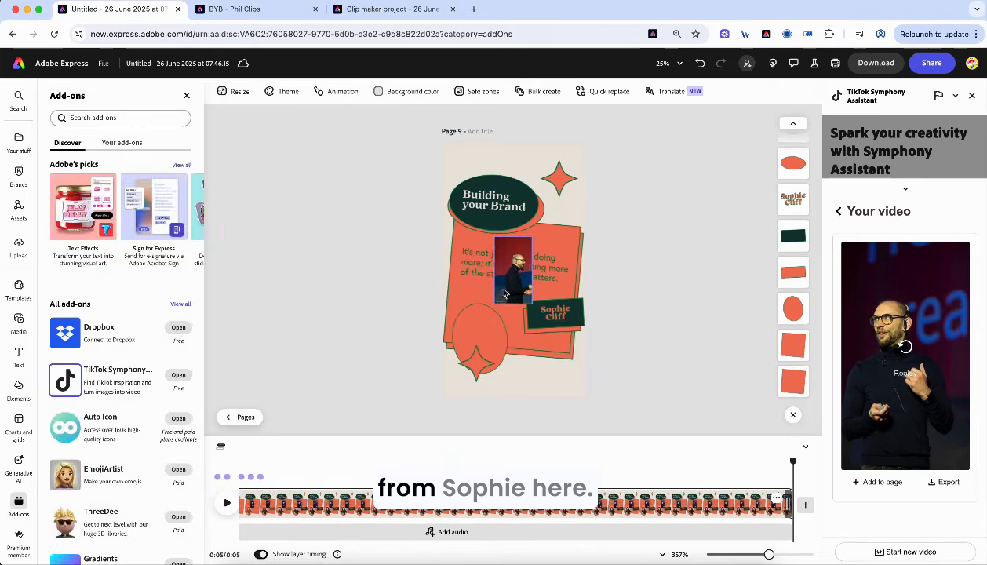
click(510, 253)
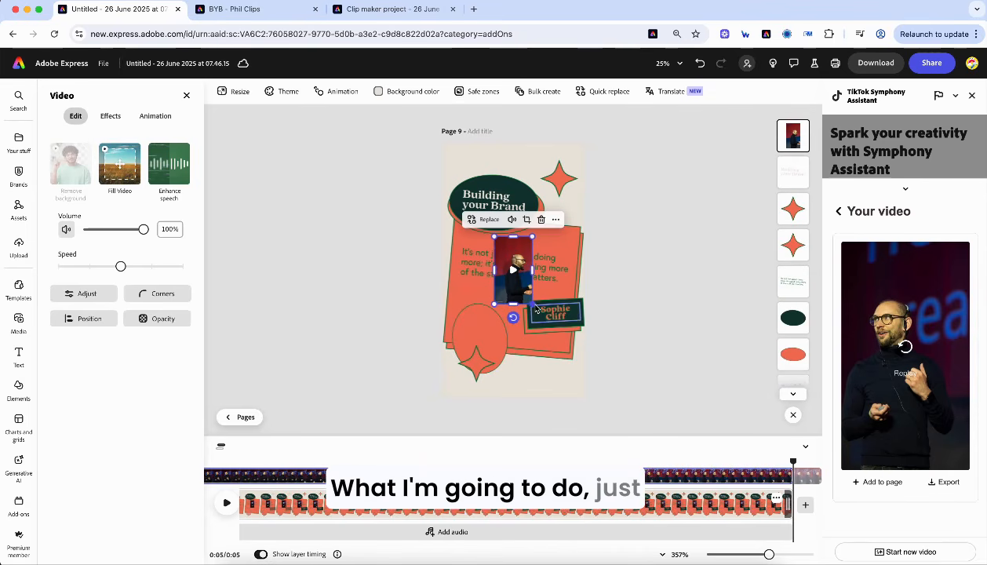
drag(533, 304, 552, 326)
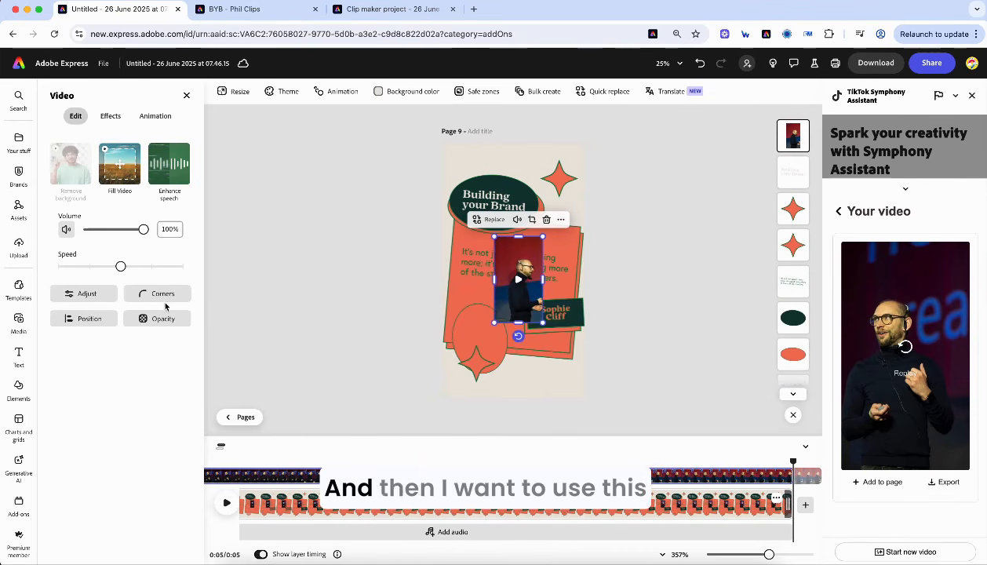
click(531, 220)
click(120, 350)
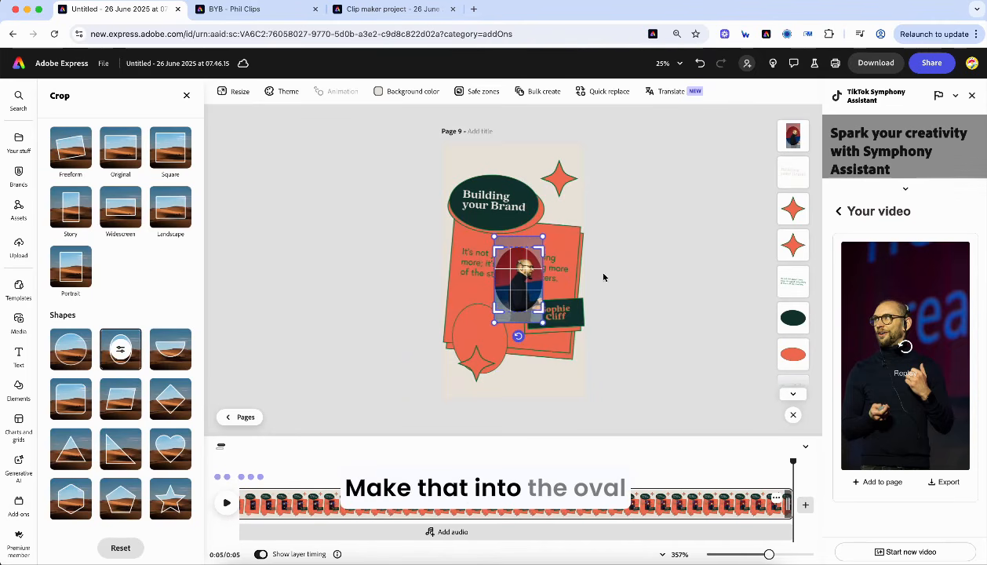
click(628, 315)
- Enlarge the oval video, move it into the lower-left frame, rotate to -5° and layer it behind the text
click(524, 287)
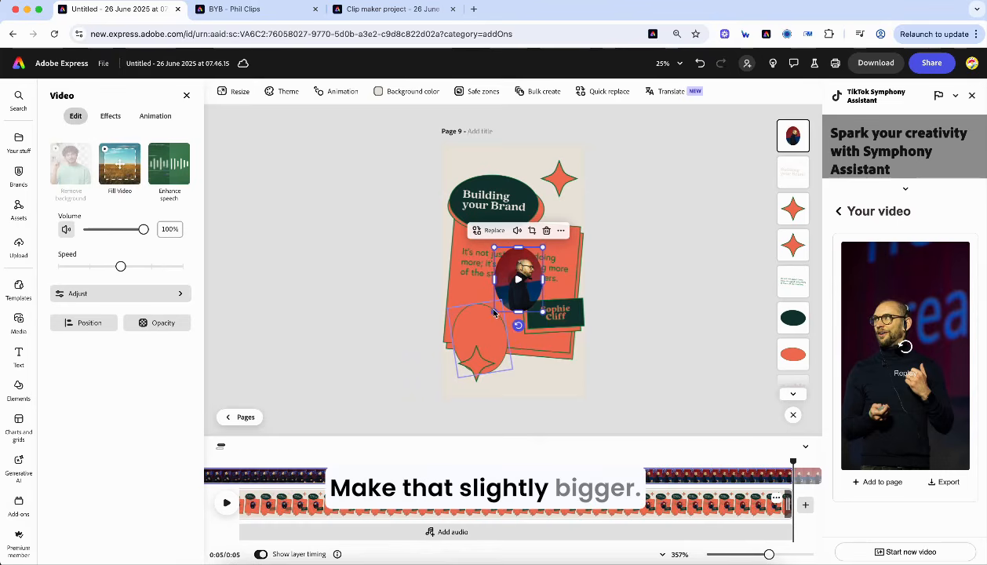
drag(496, 314, 484, 326)
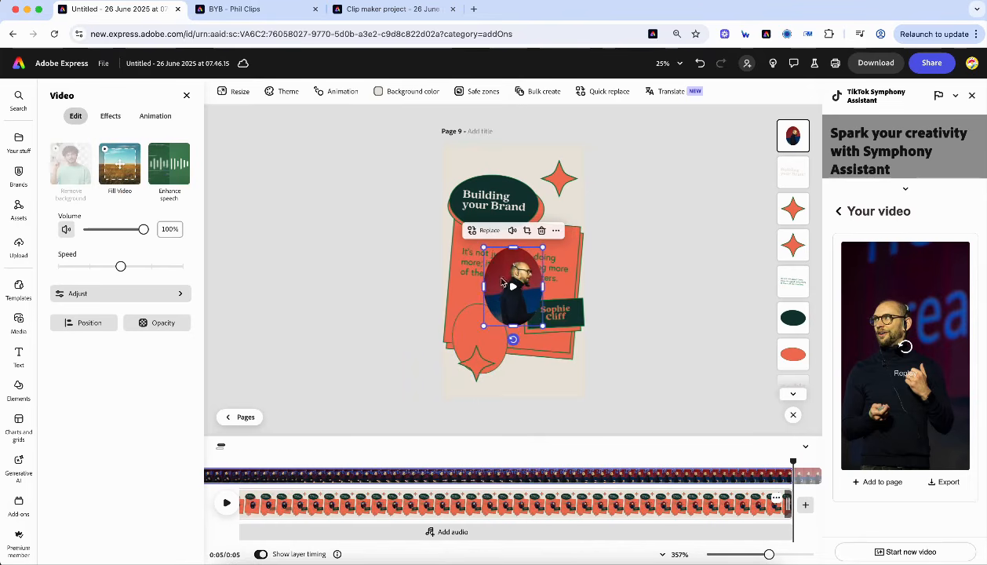
drag(503, 268, 472, 305)
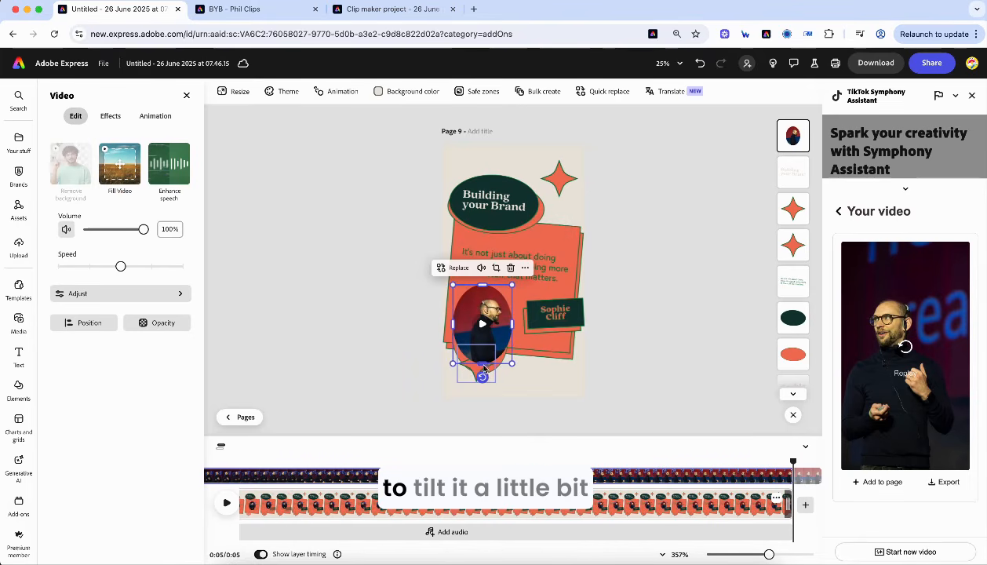
drag(482, 380, 487, 381)
drag(789, 147, 800, 245)
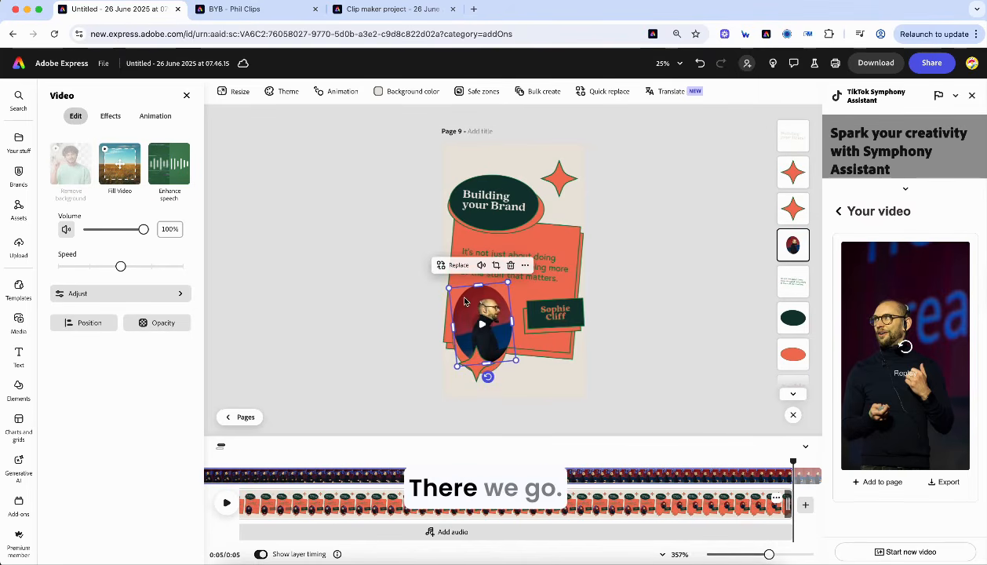
drag(468, 305, 467, 305)
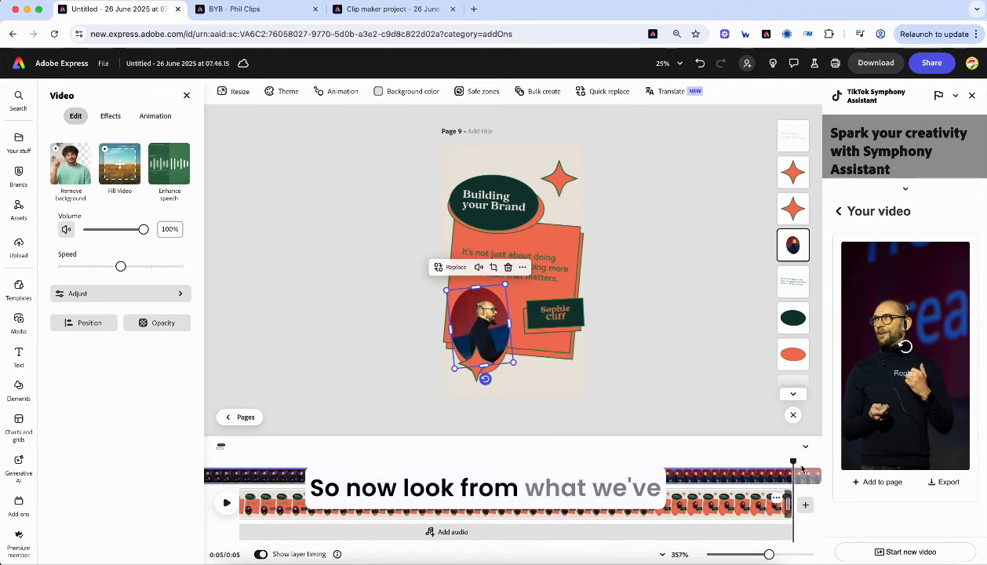
- Play the animated page preview from 0:01
drag(794, 484, 227, 487)
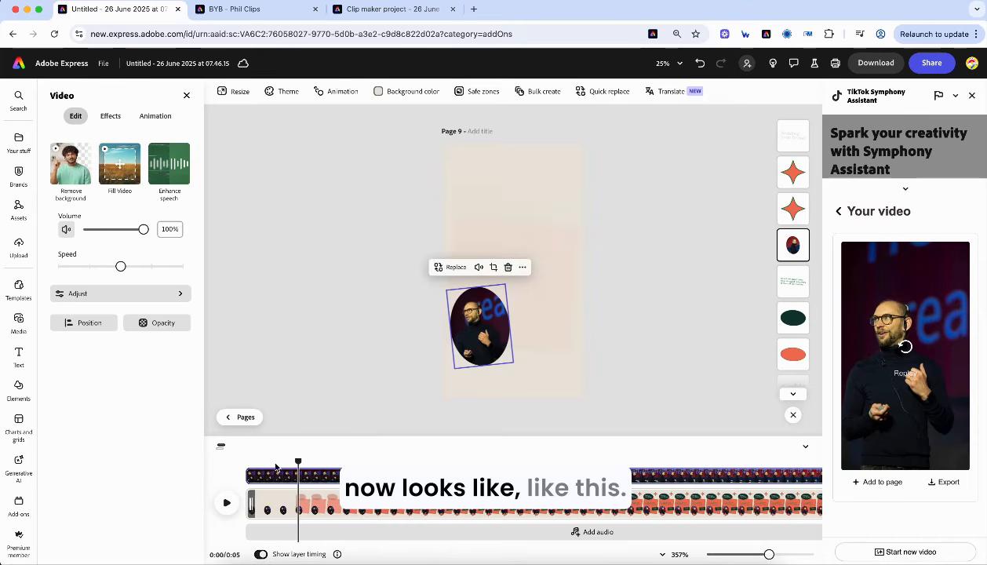
click(331, 463)
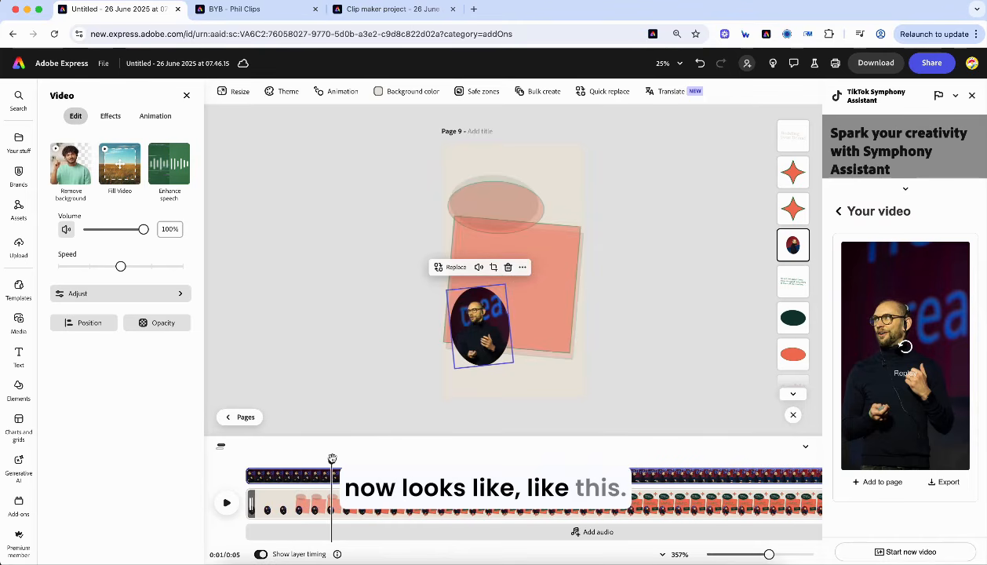
click(226, 505)
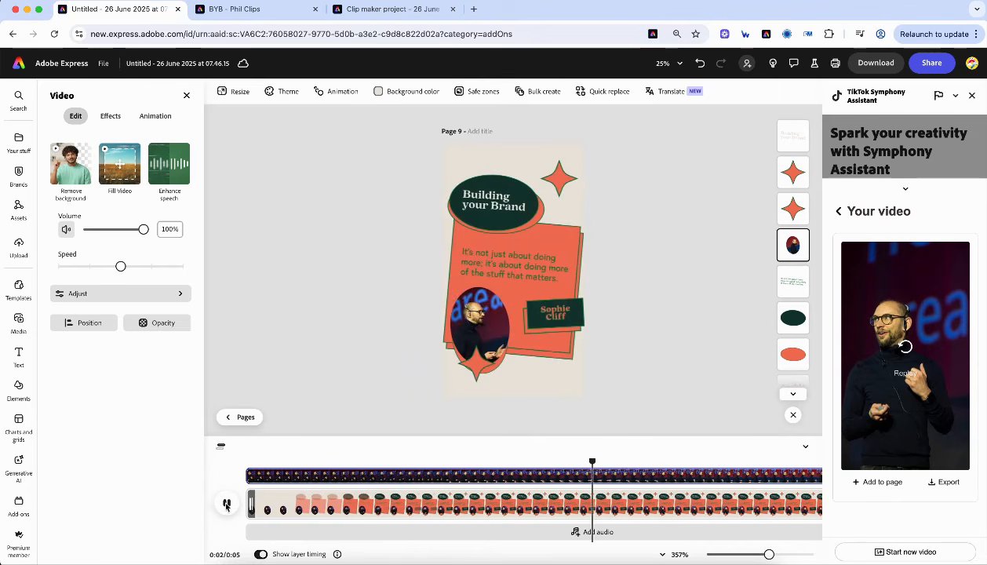
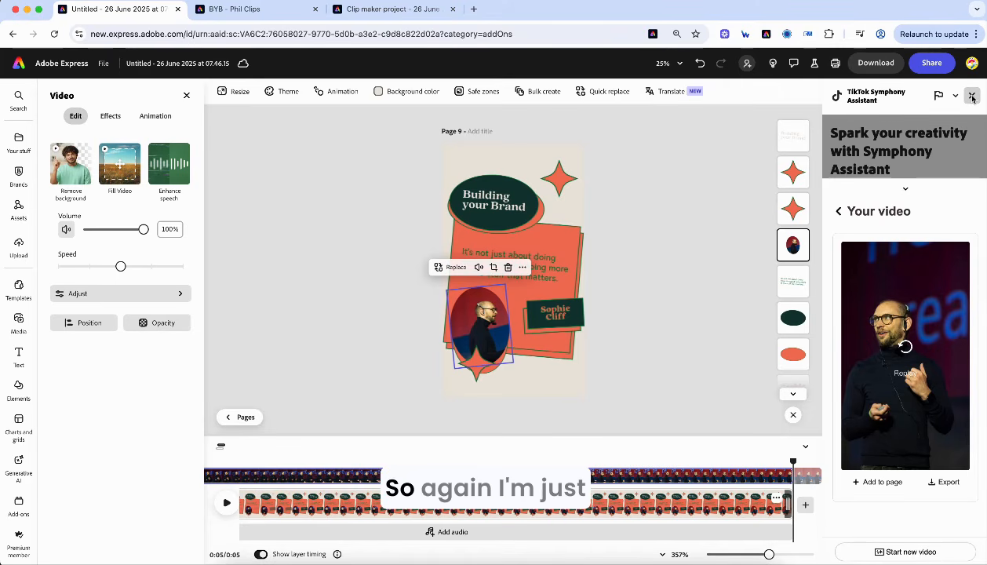
- Share the video as an Instagram post and set the post type to Reel
click(930, 66)
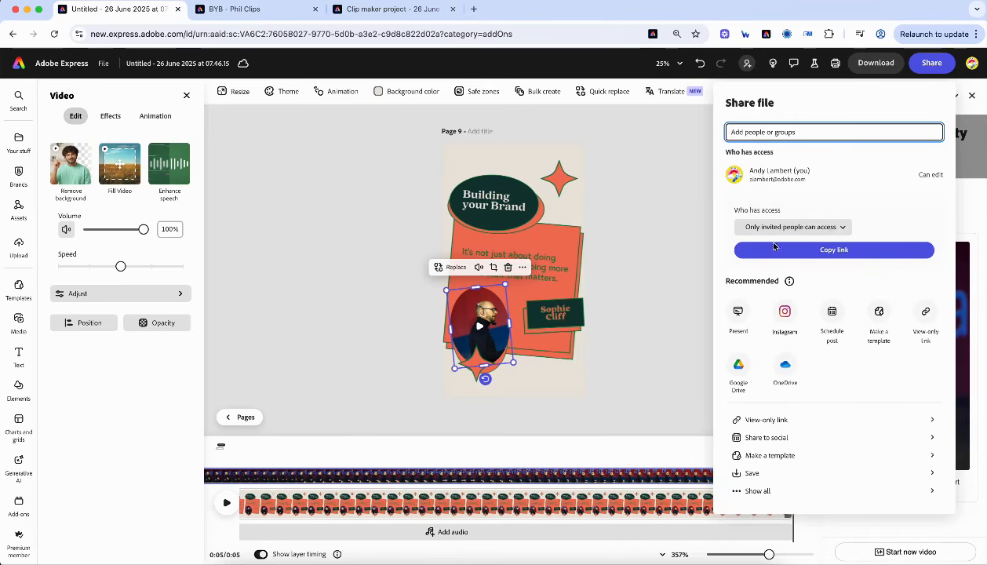
click(783, 313)
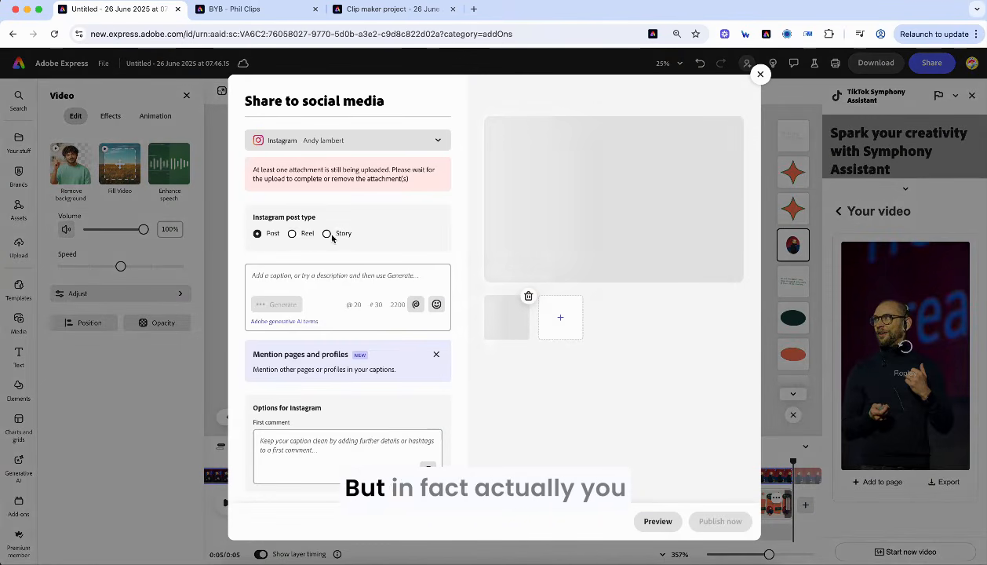
click(292, 234)
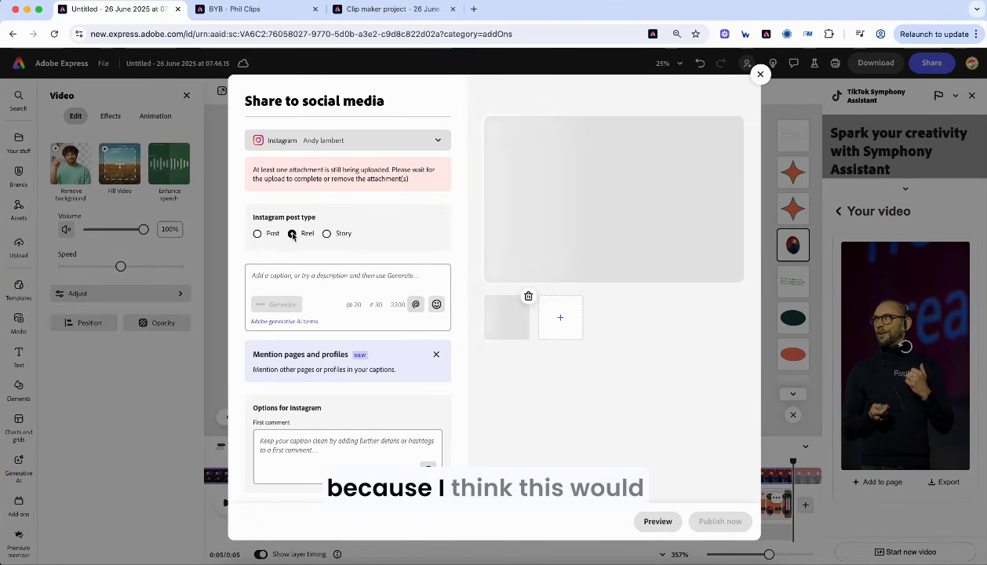
- Add the Facebook, X, LinkedIn and TikTok accounts as channels alongside Instagram
click(396, 140)
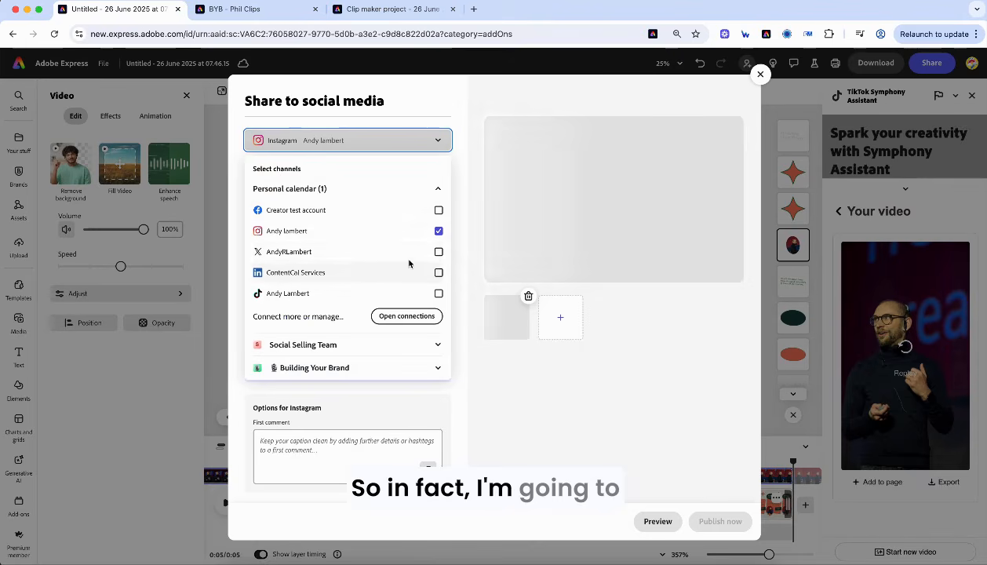
click(438, 252)
click(439, 211)
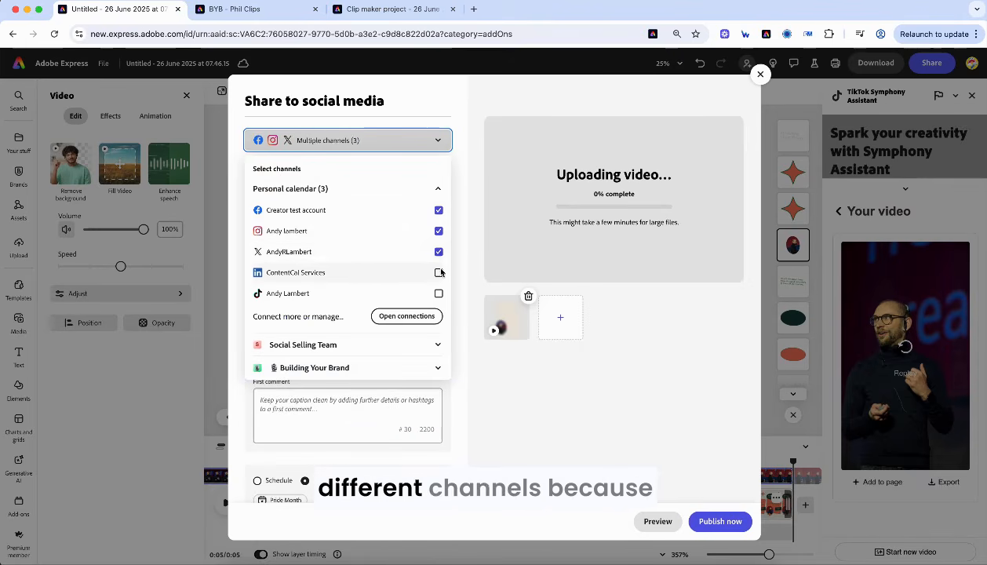
click(439, 273)
click(439, 293)
click(480, 247)
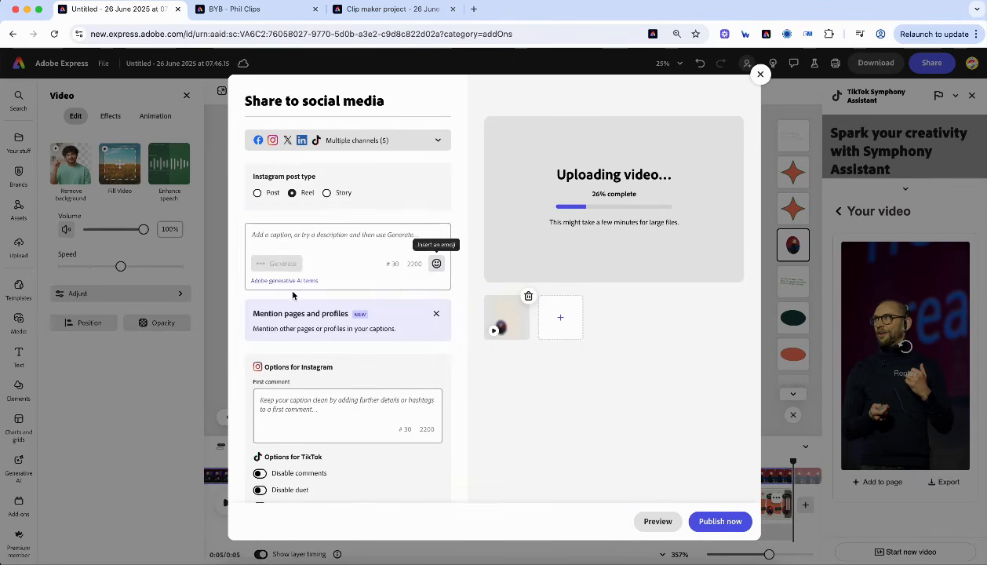
click(279, 246)
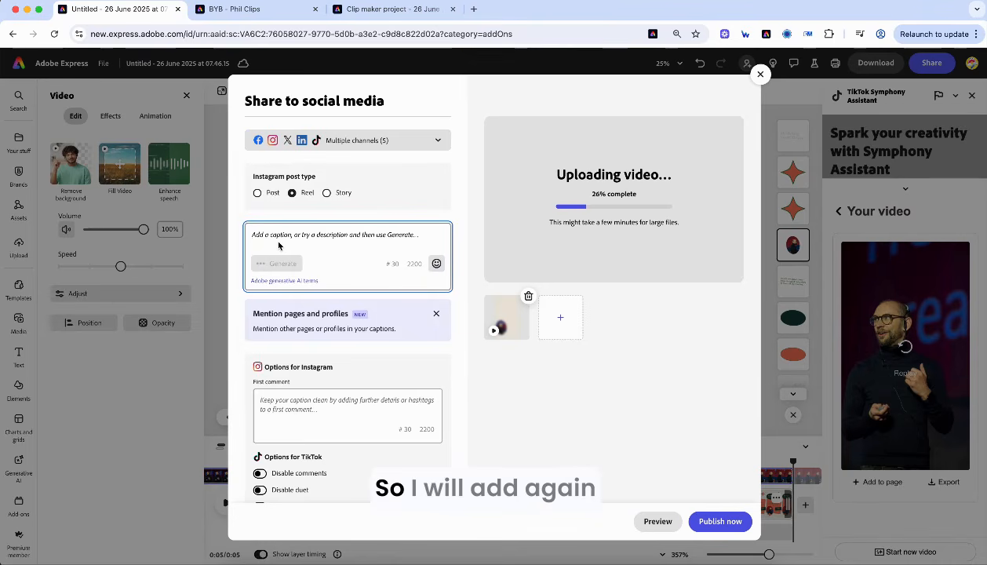
- Generate an AI caption from the prompt 'building your brand' and insert it
text(b)
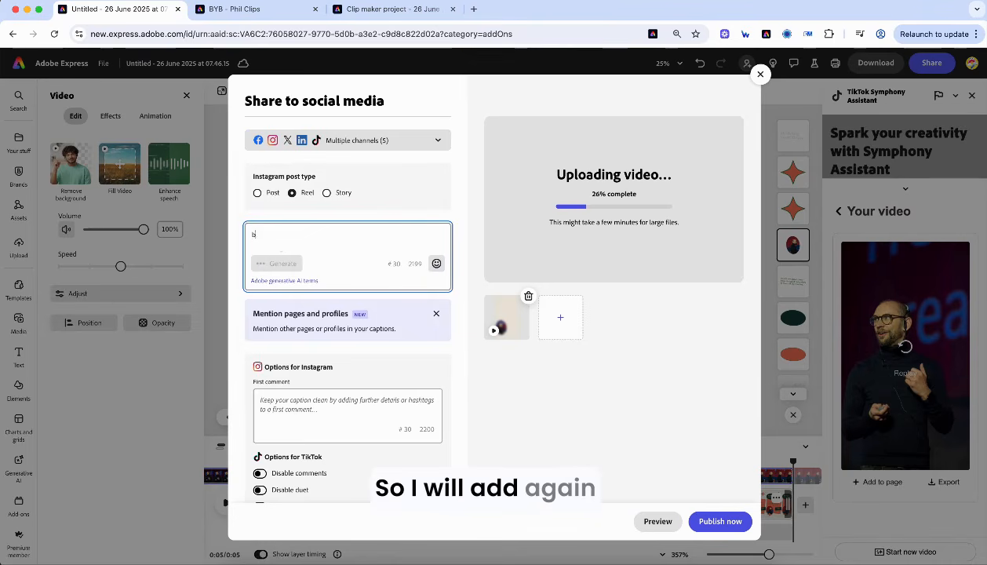
text(uilding your)
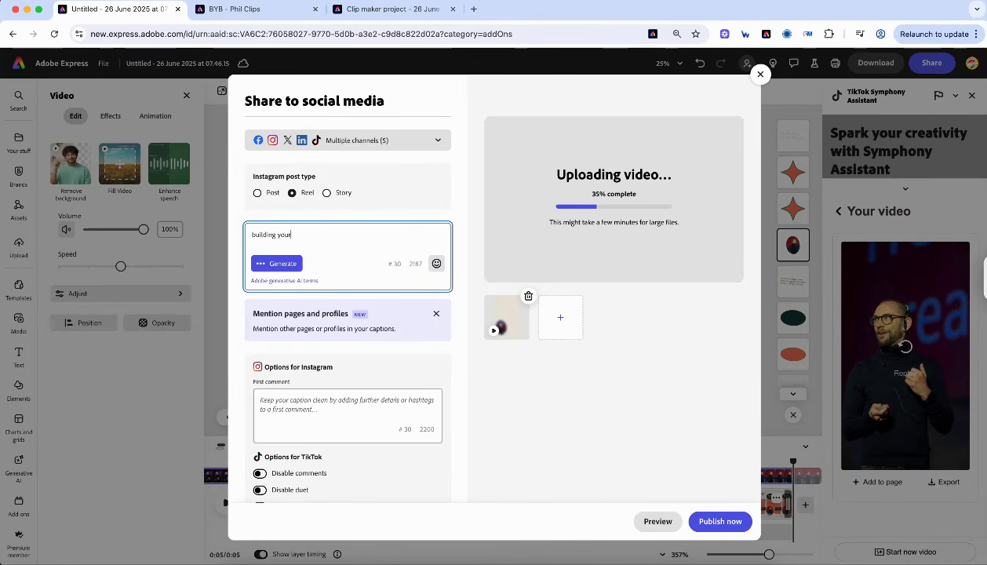
text( brandl)
key(BackSpace)
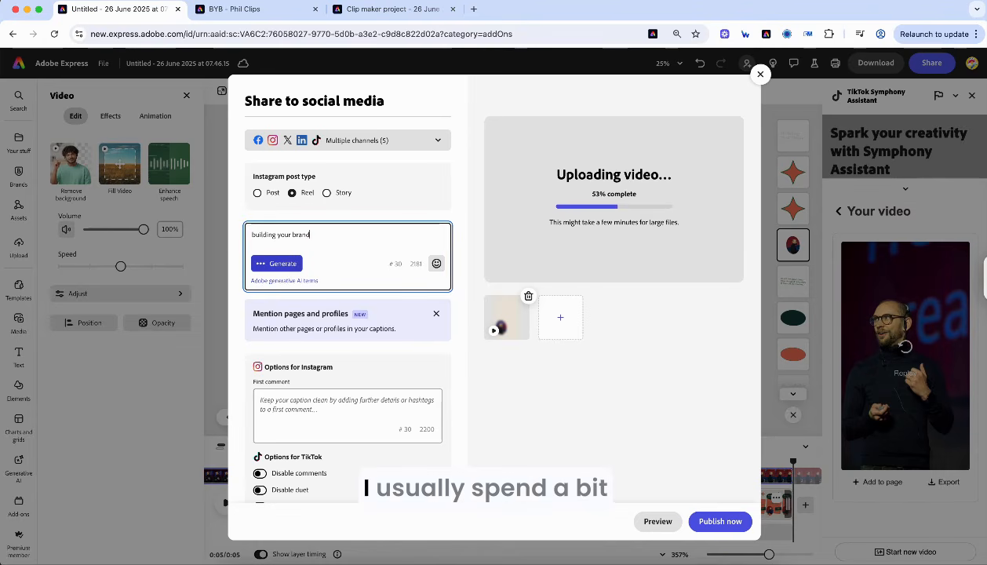
click(277, 263)
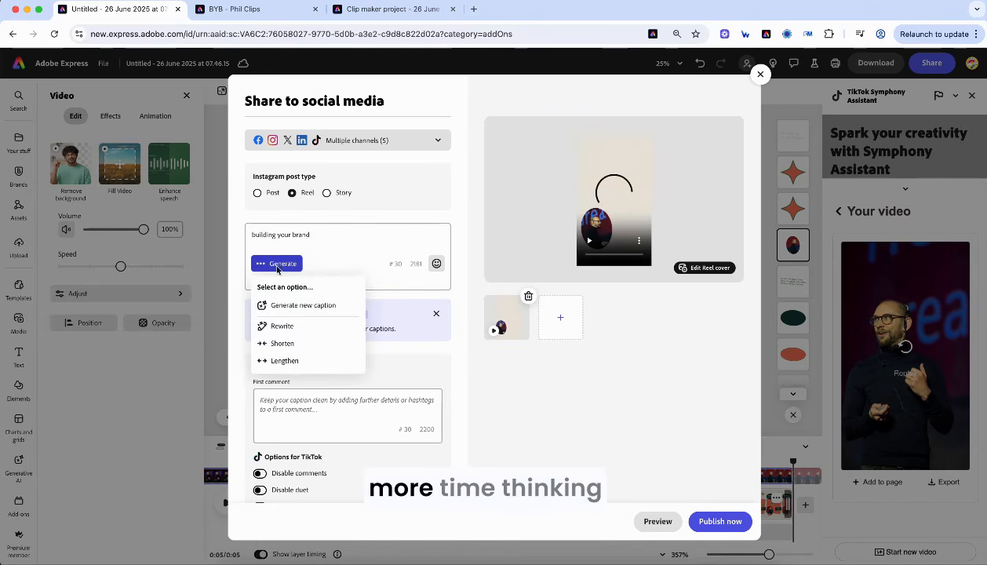
click(319, 307)
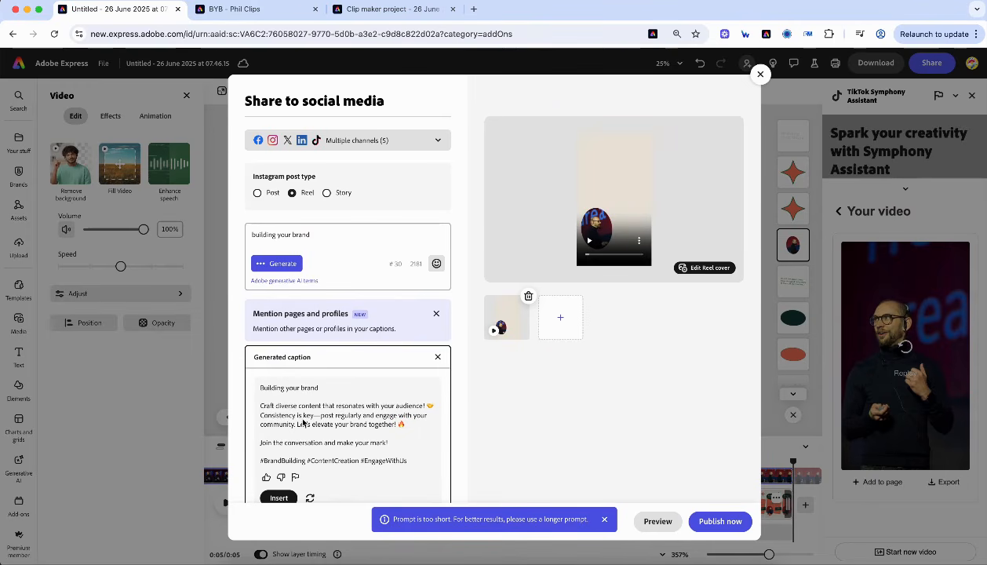
click(283, 498)
- Remove the 'Building your brand' heading line and leftover empty lines from the caption
drag(320, 237, 228, 234)
key(BackSpace)
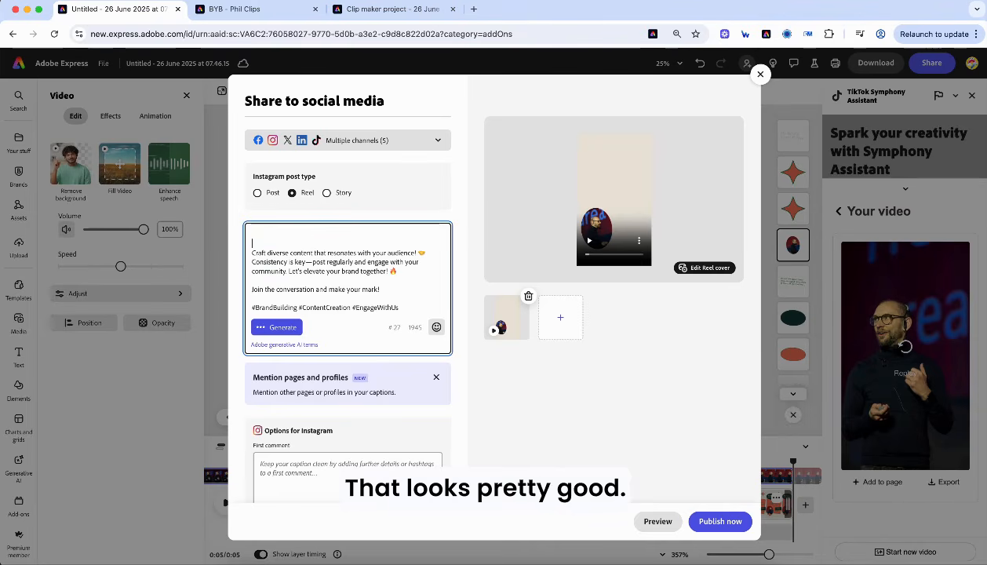
key(Delete)
key(Delete)
click(502, 373)
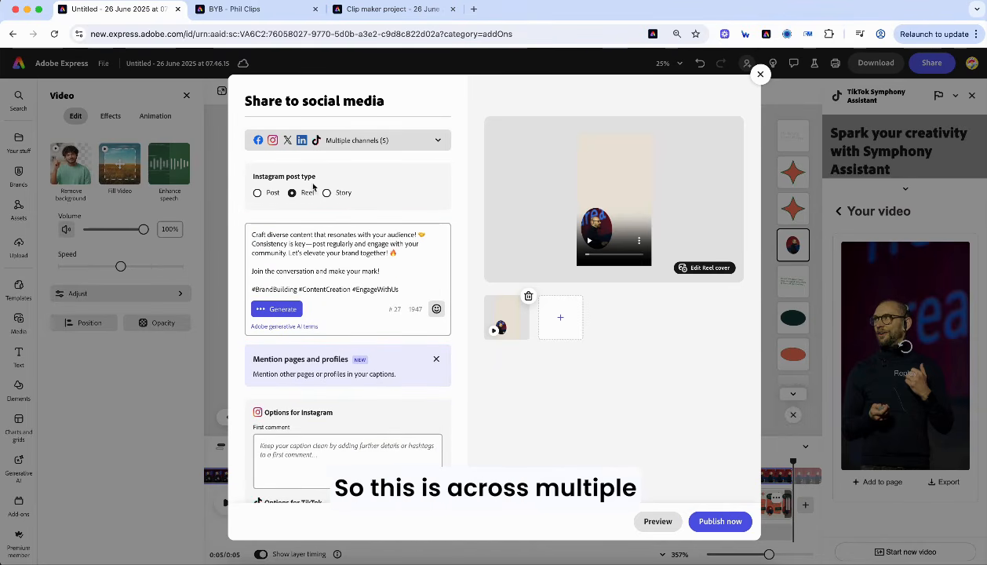
click(699, 269)
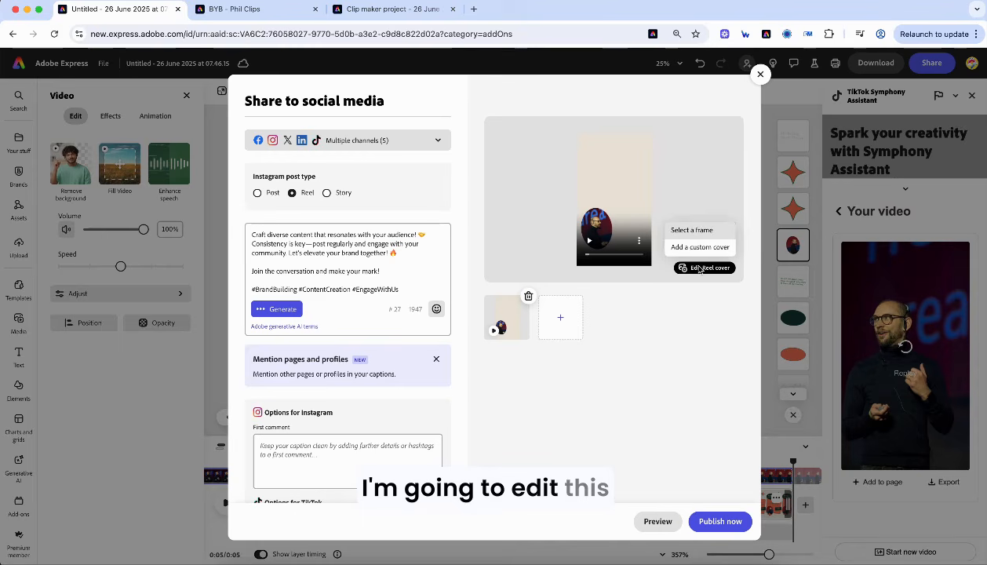
- Pick a later video frame showing the full 'Building your Brand' design as the Reel cover
click(692, 230)
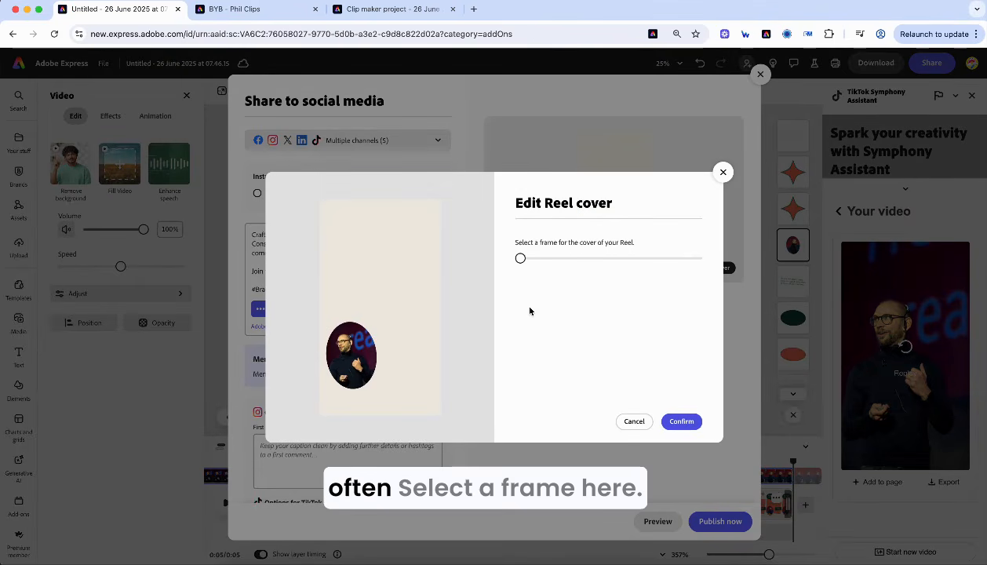
drag(521, 259, 574, 261)
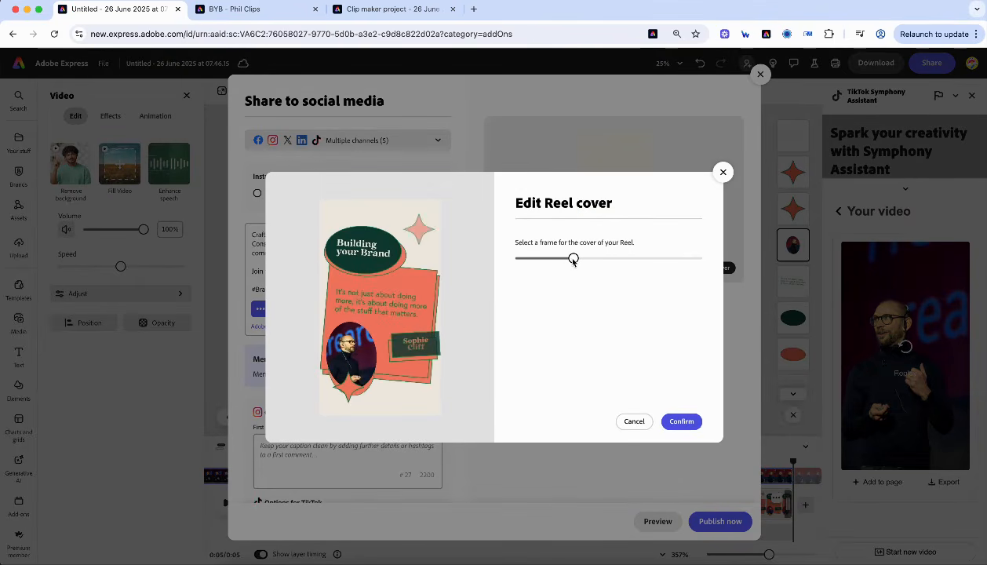
click(682, 422)
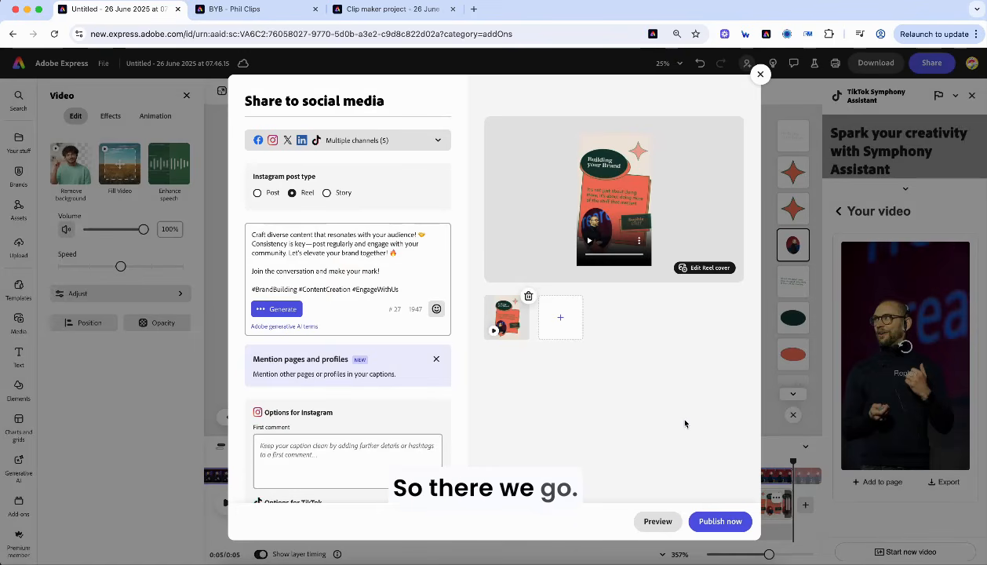
scroll(397, 395, down, 5)
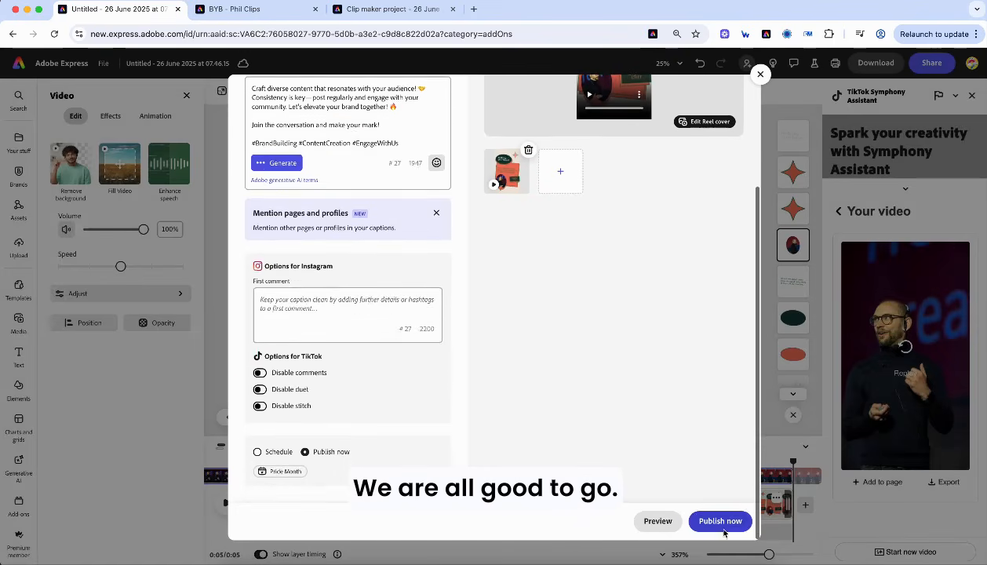
- Preview how the post looks on Instagram, X, LinkedIn and TikTok
click(664, 524)
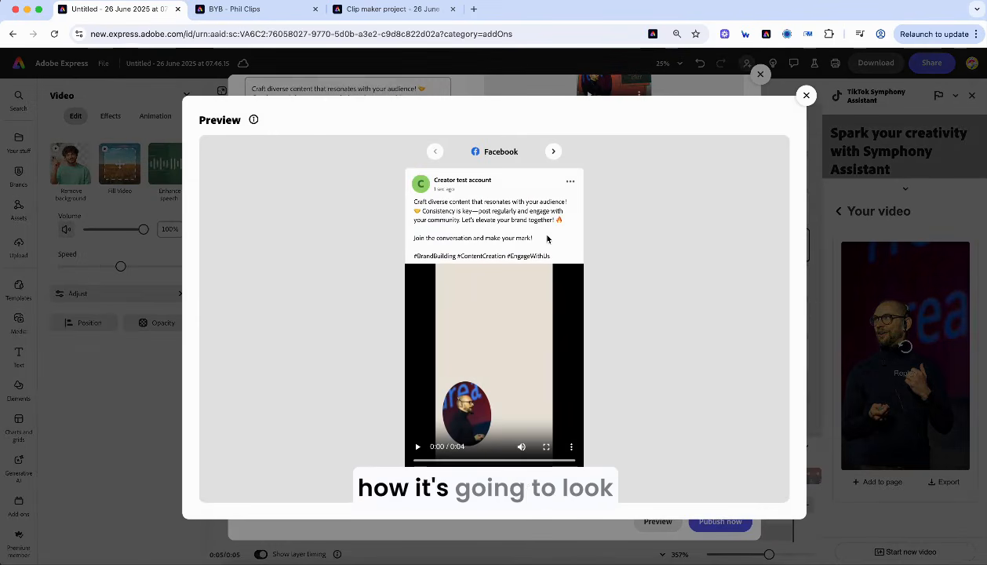
click(553, 151)
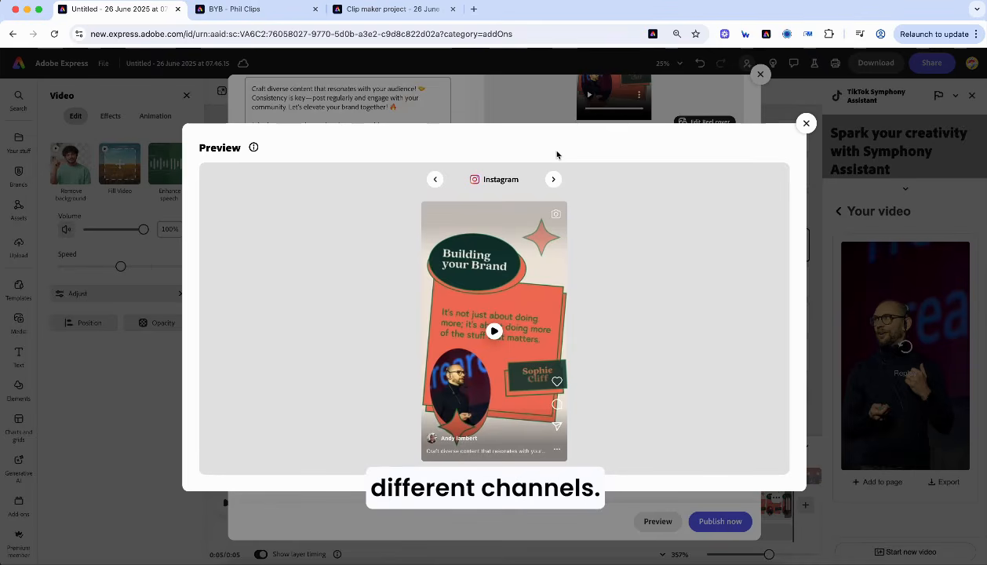
click(554, 179)
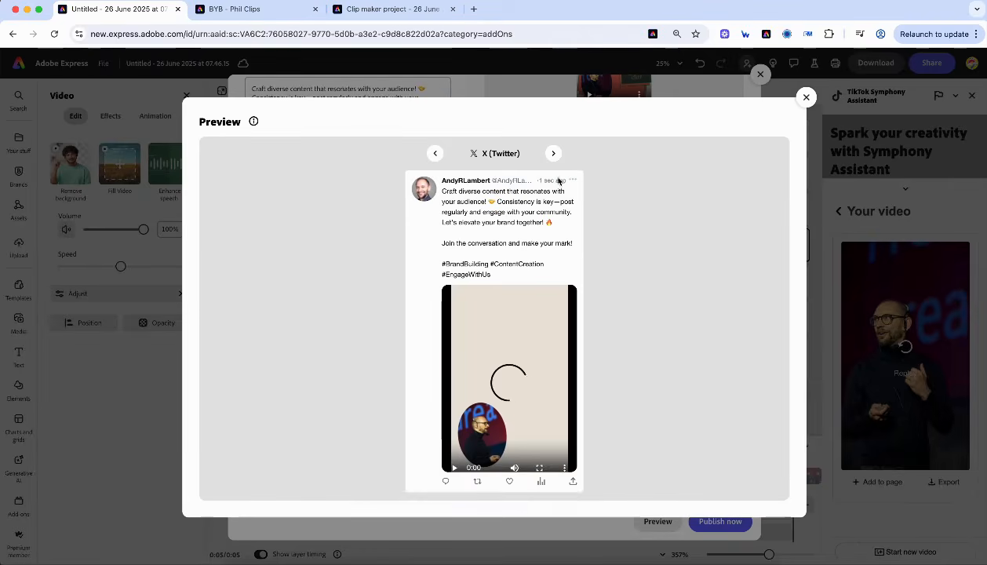
click(554, 152)
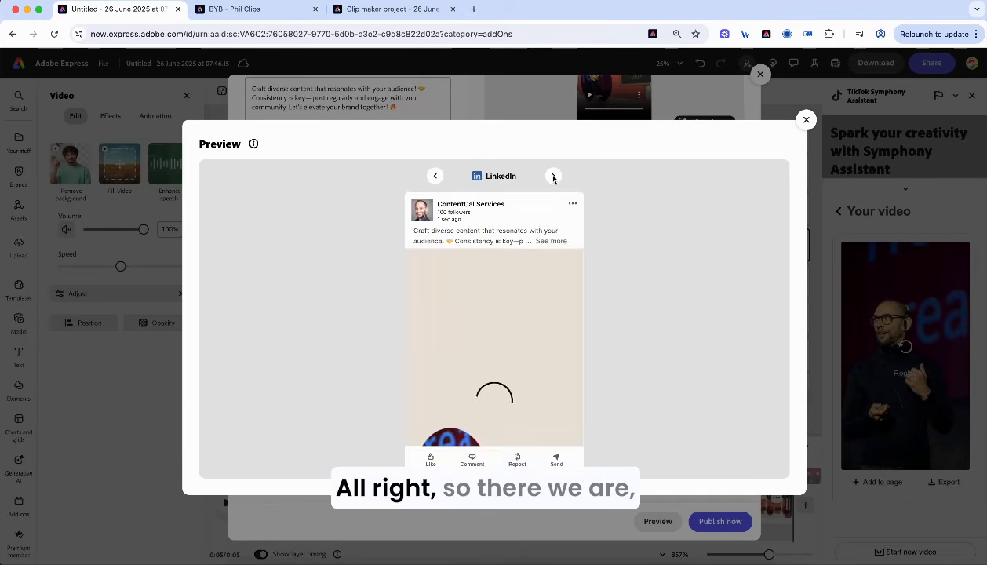
click(553, 176)
click(806, 120)
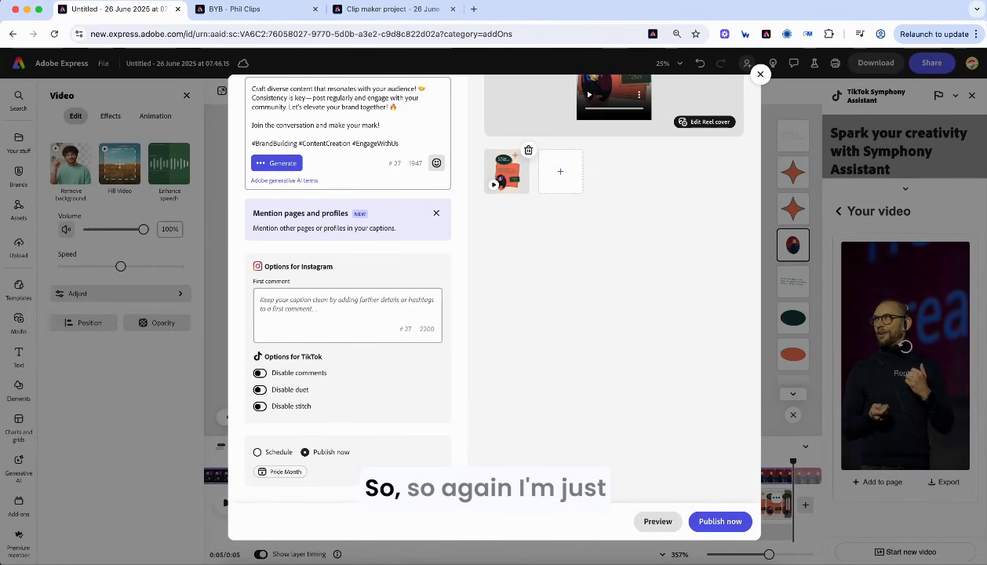
- Schedule the post as a draft for 29 June 2025 and go back to the home page
click(258, 452)
click(263, 475)
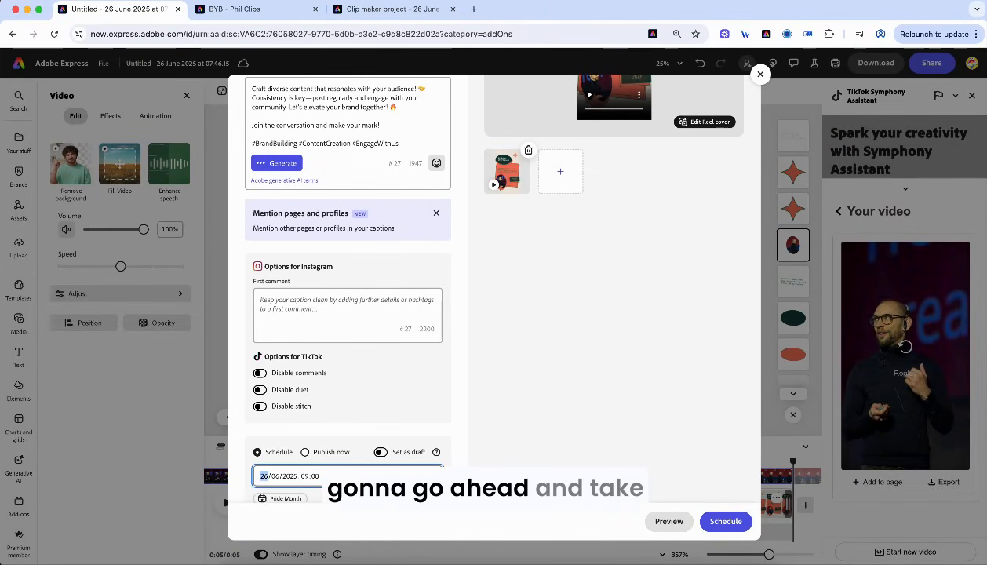
click(434, 476)
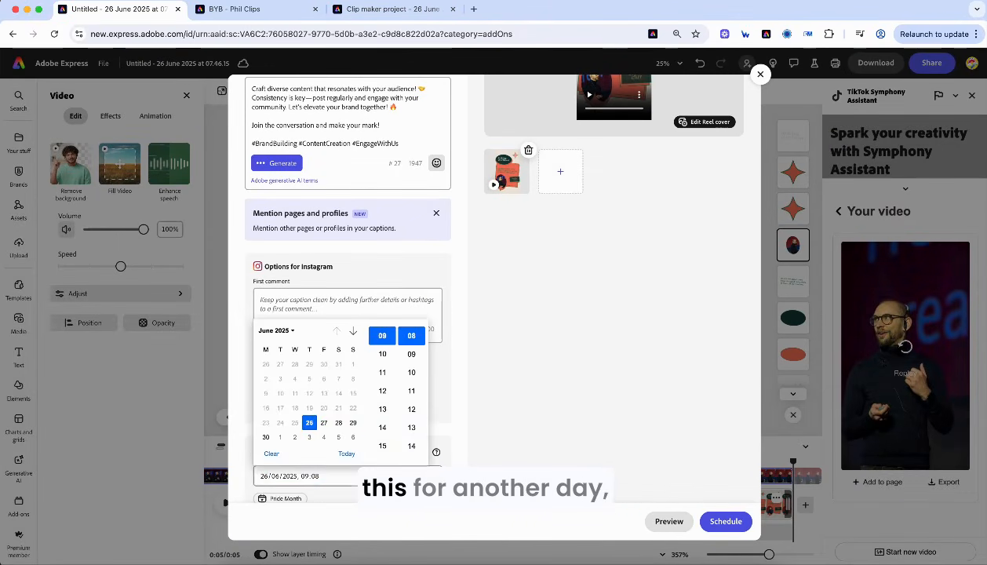
click(352, 423)
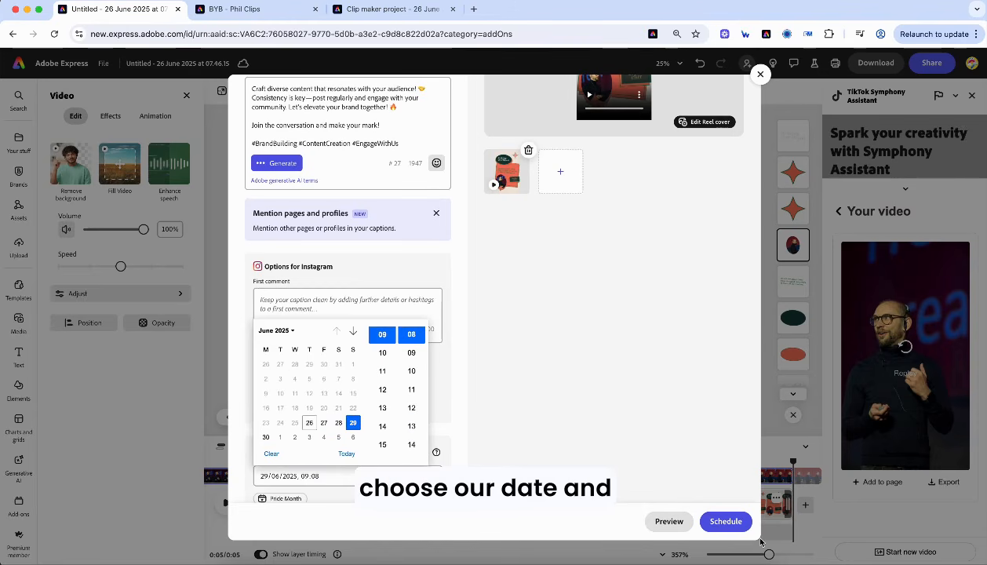
click(435, 475)
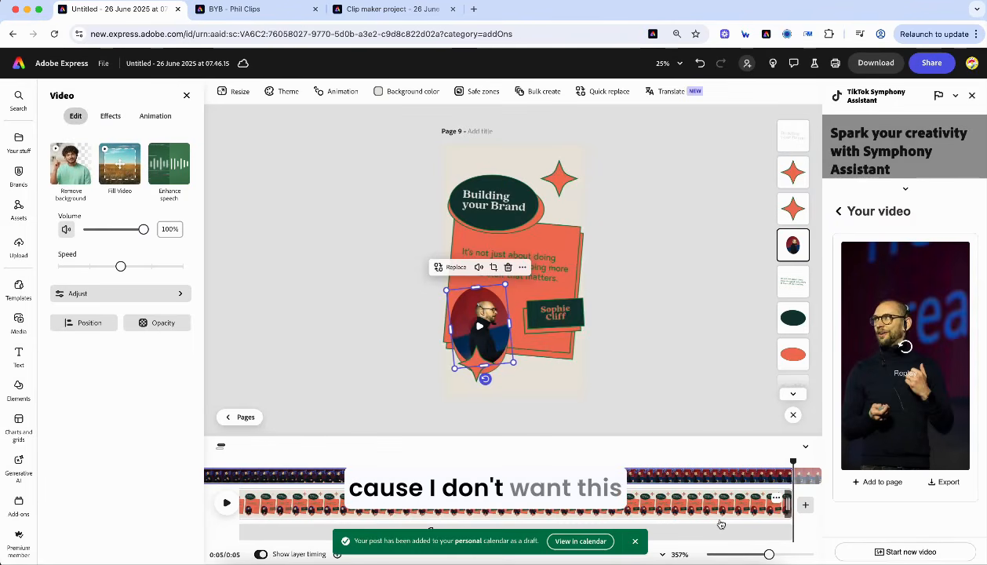
click(19, 64)
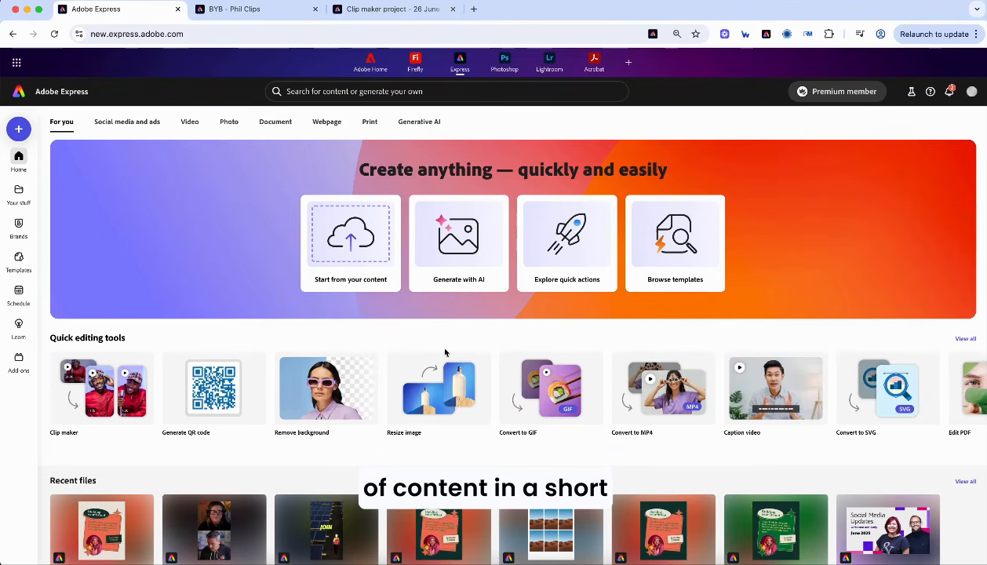
- Open the personal calendar and briefly view the unscheduled posts list
click(21, 294)
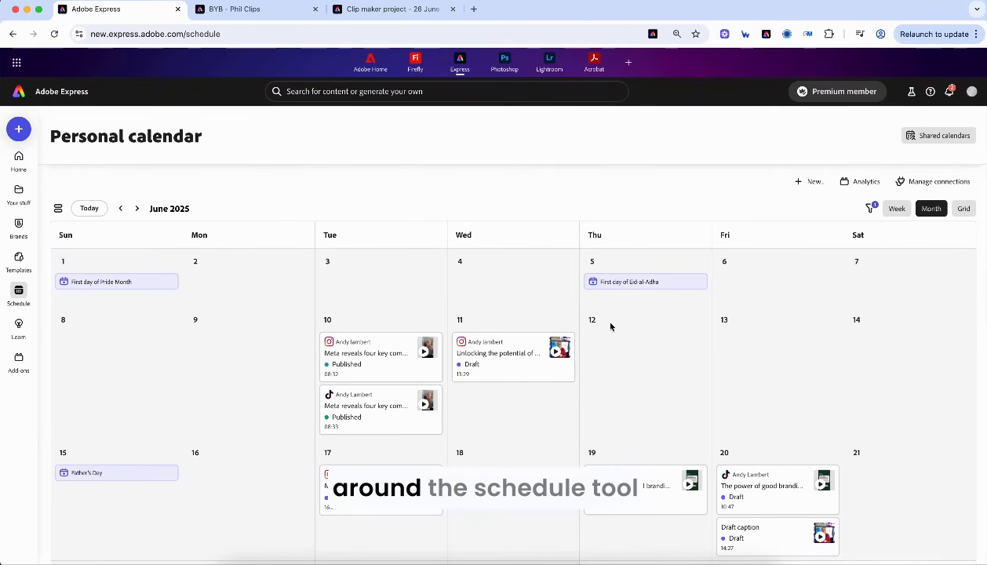
click(58, 209)
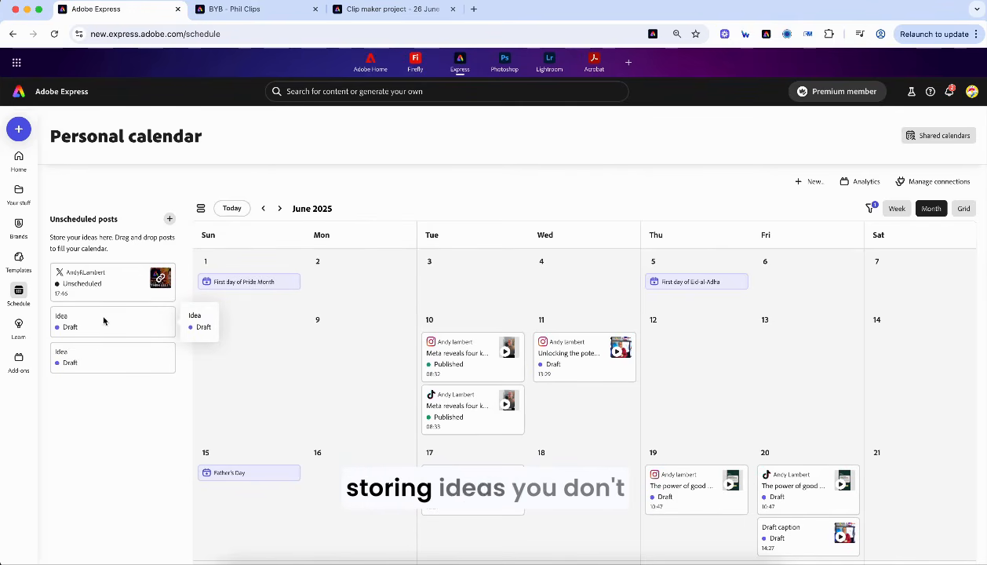
click(201, 208)
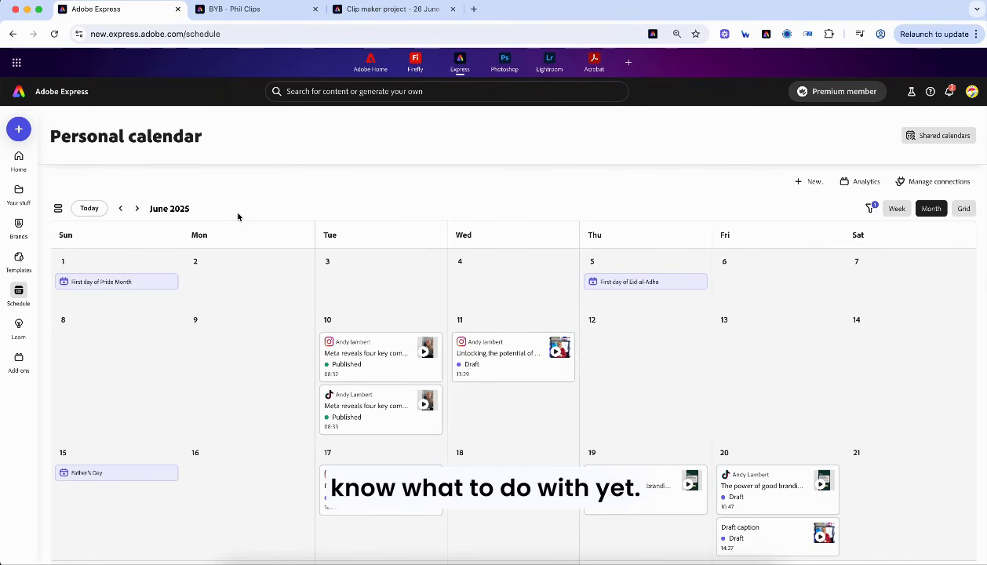
scroll(655, 499, down, 3)
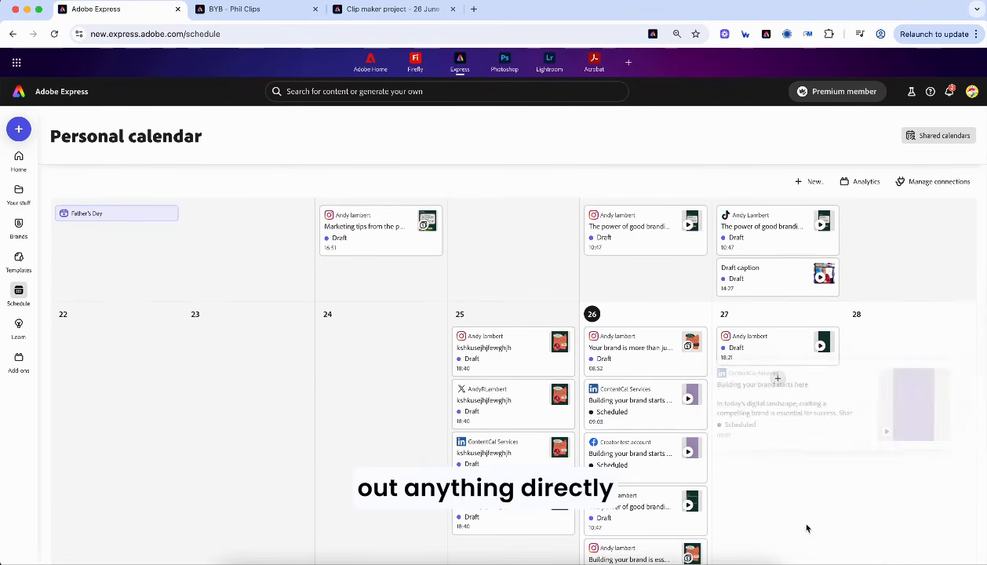
- Add a new 'idea test' draft post on 27 June
click(777, 372)
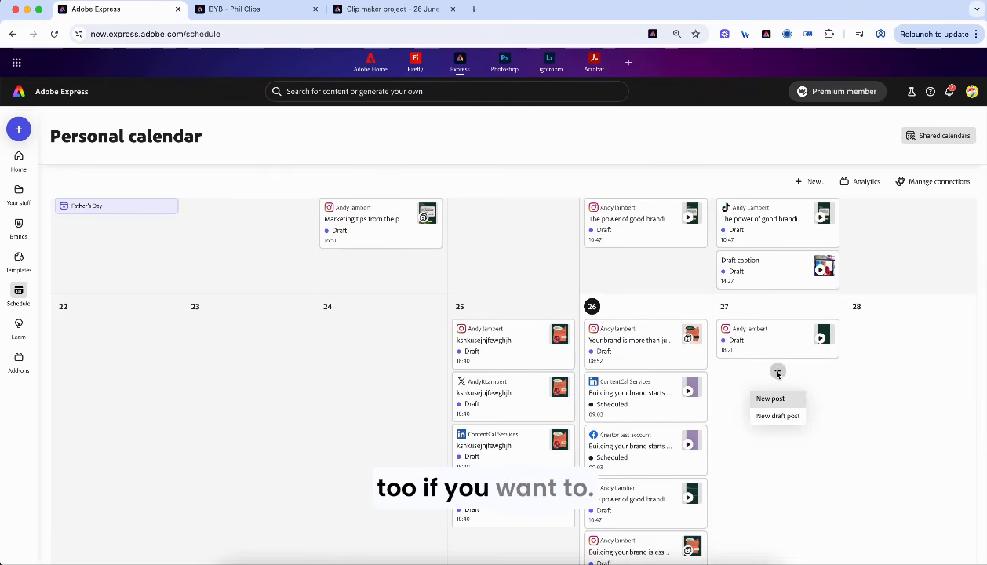
click(778, 415)
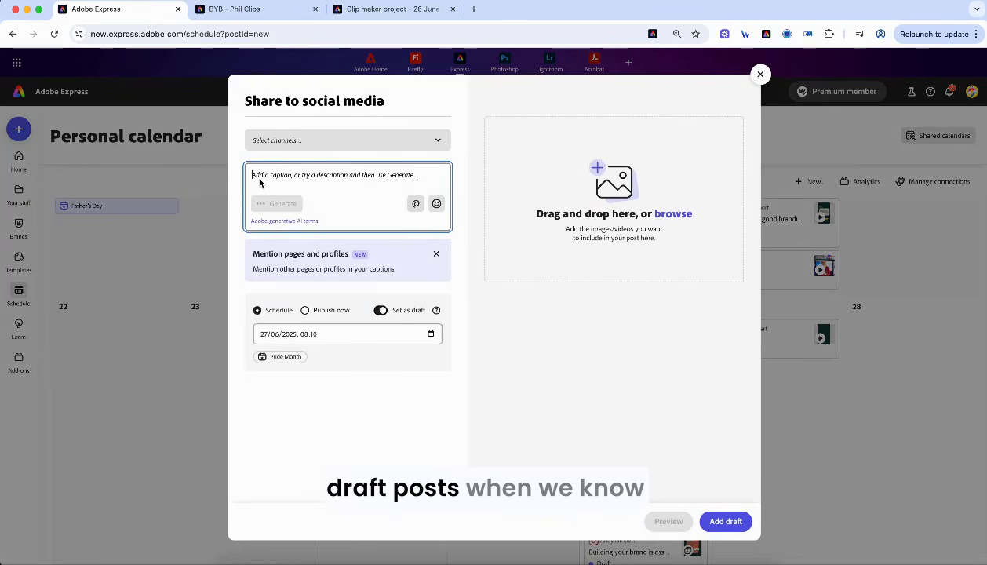
text(idea test)
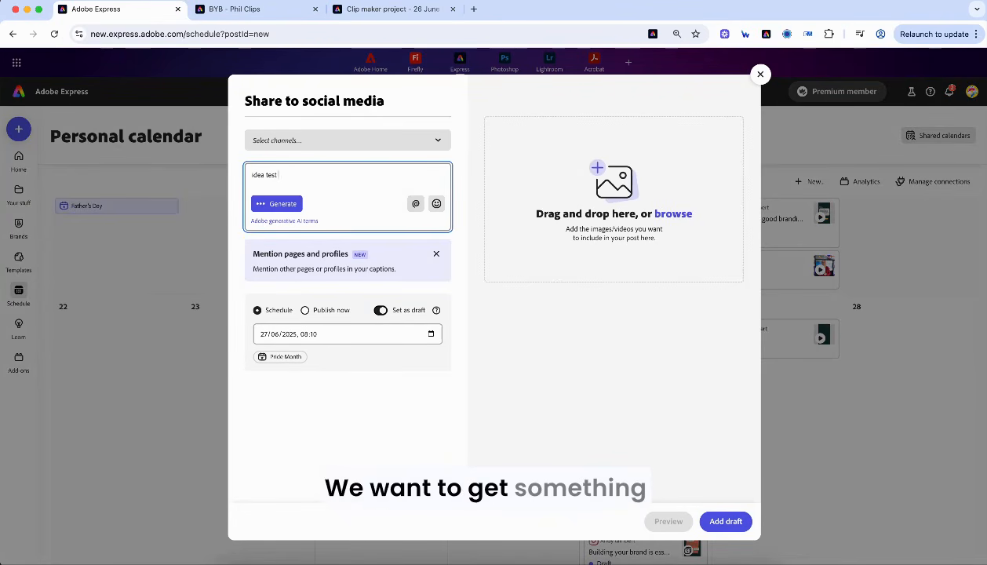
click(716, 516)
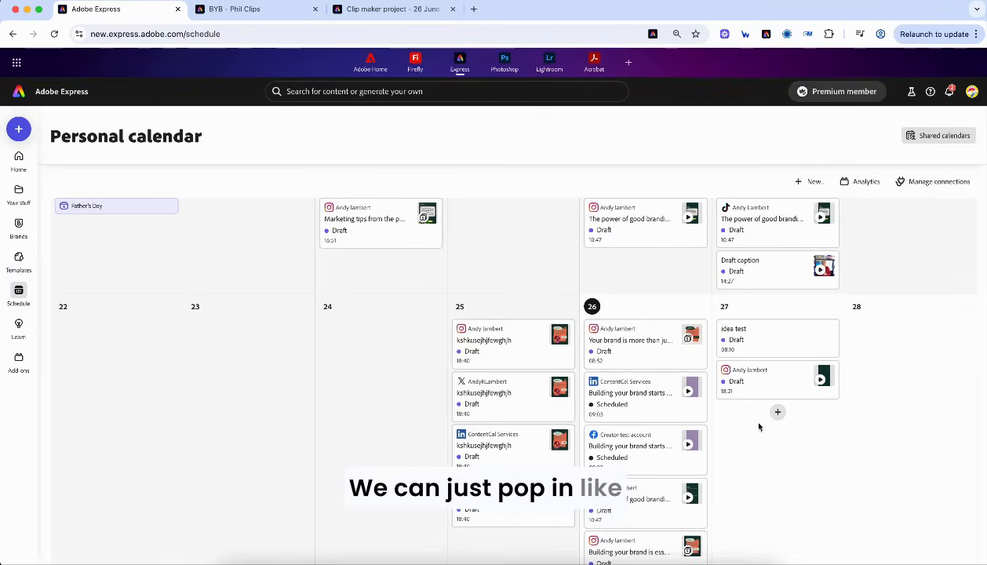
- Move posts: Instagram and idea test to the 28th, LinkedIn and TikTok to the 27th, Instagram brand to 2 July
drag(758, 382, 902, 339)
drag(753, 334, 910, 336)
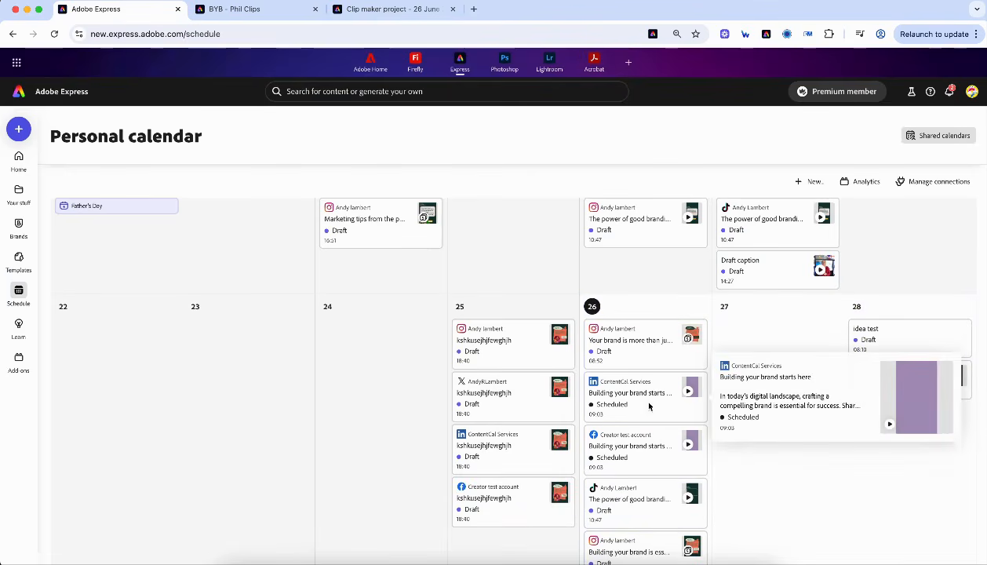
drag(649, 406, 742, 346)
drag(651, 443, 770, 414)
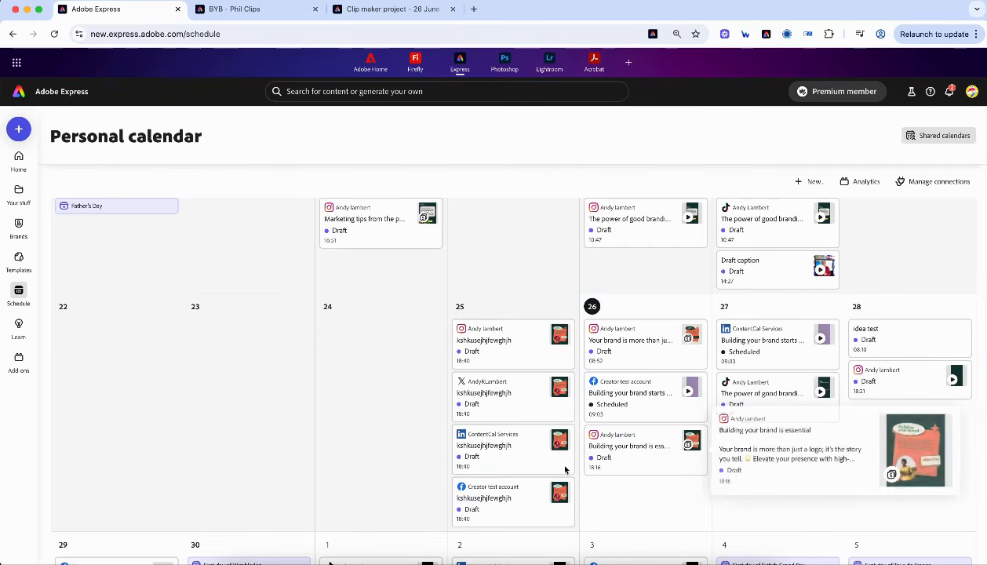
drag(525, 511, 789, 481)
scroll(789, 481, down, 3)
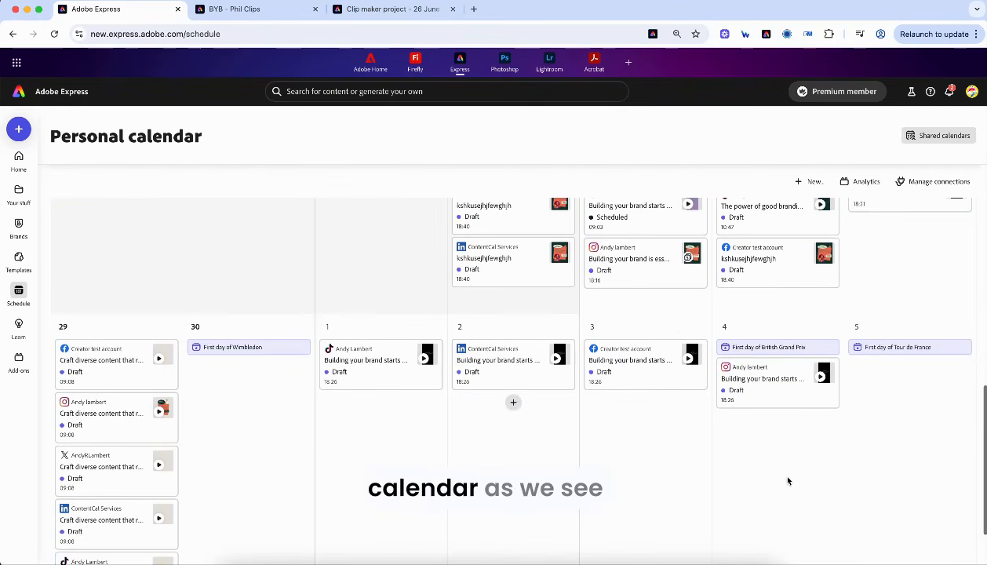
drag(639, 255, 510, 440)
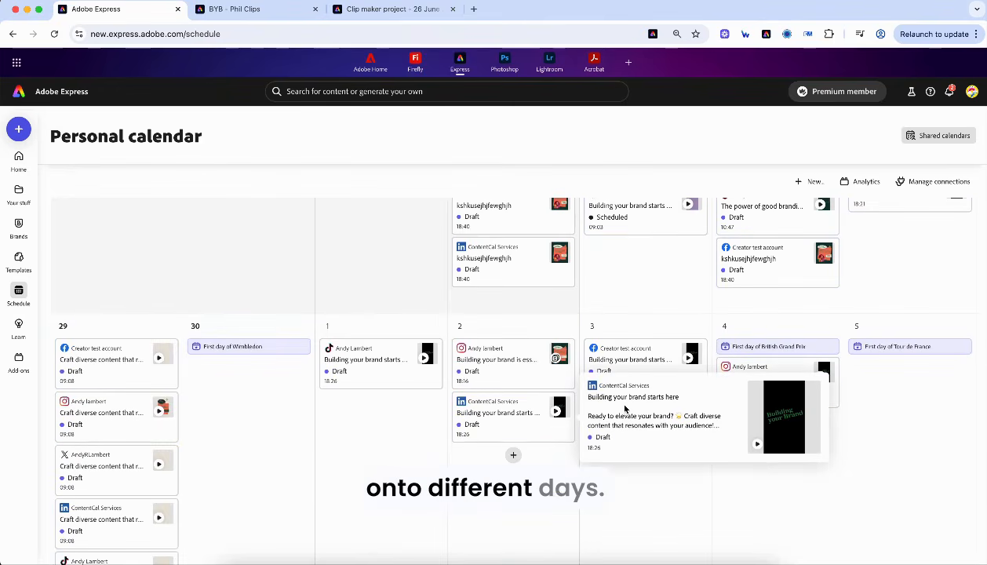
scroll(471, 430, up, 3)
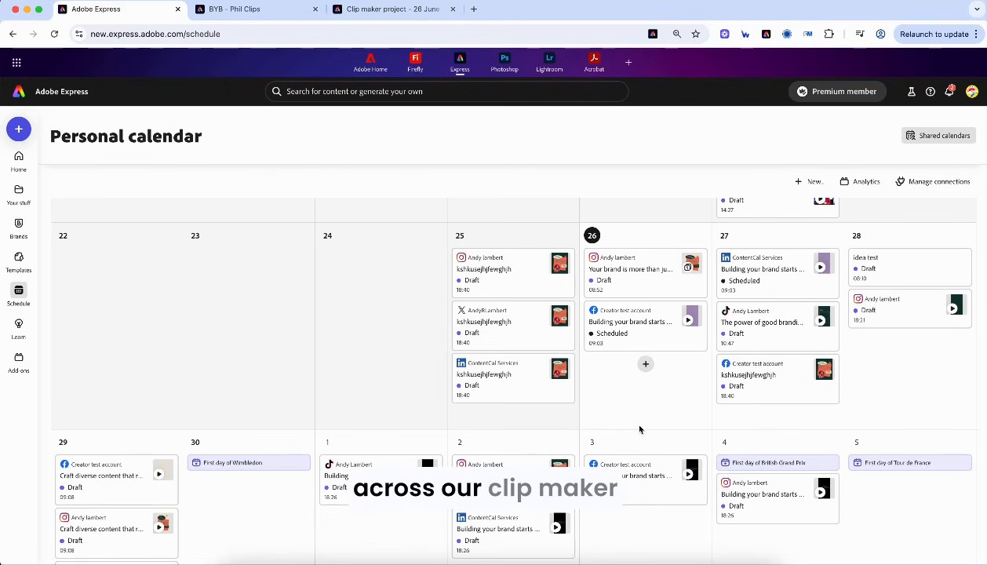
- Open the LinkedIn brand post, switch off its draft status, then close without saving
scroll(647, 364, down, 5)
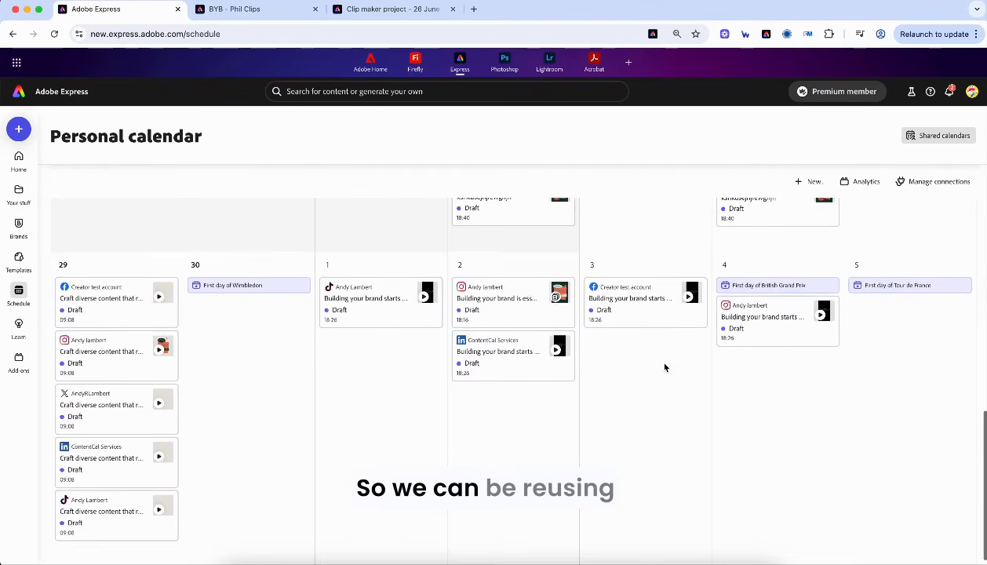
scroll(665, 367, up, 5)
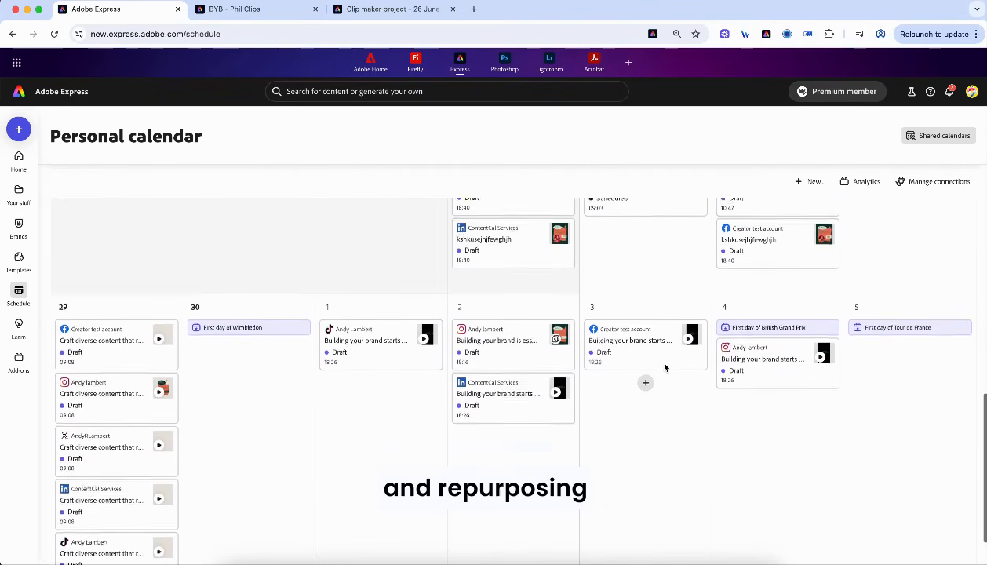
scroll(665, 367, down, 5)
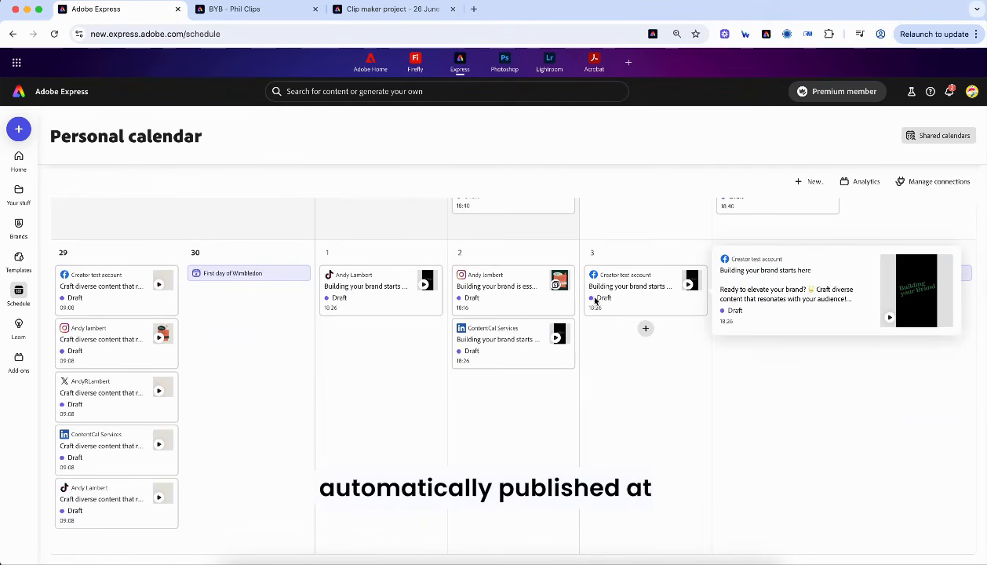
click(475, 348)
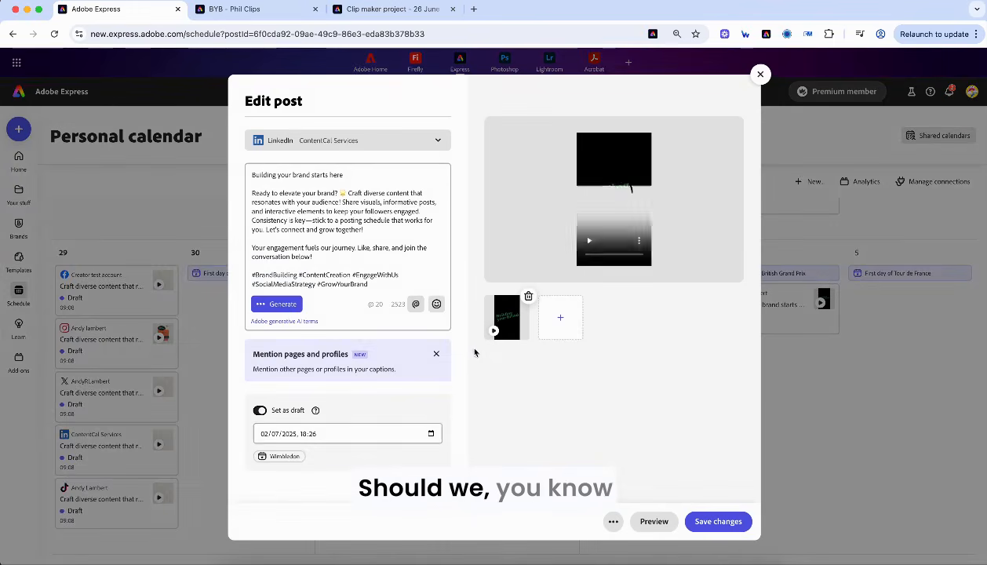
click(259, 413)
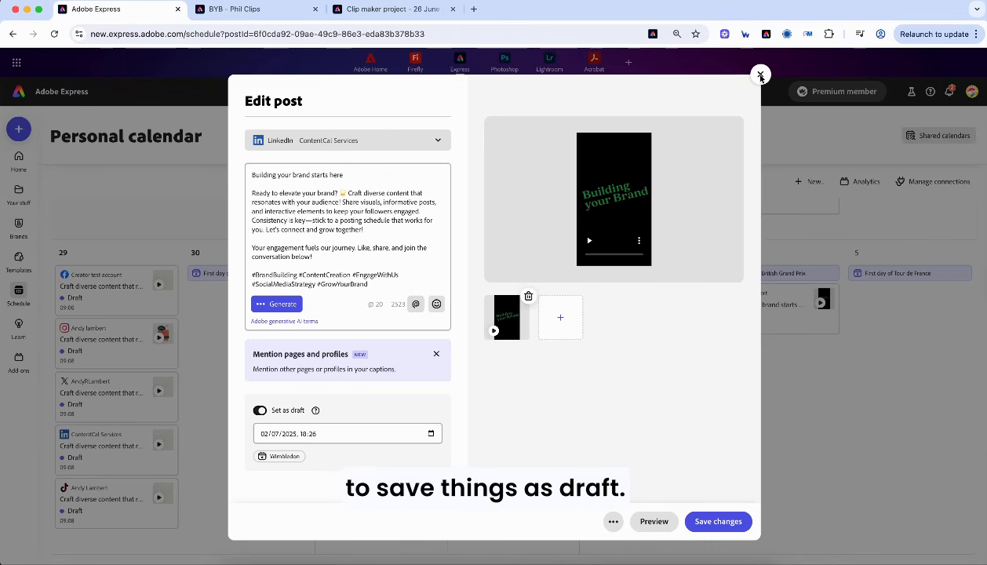
click(760, 75)
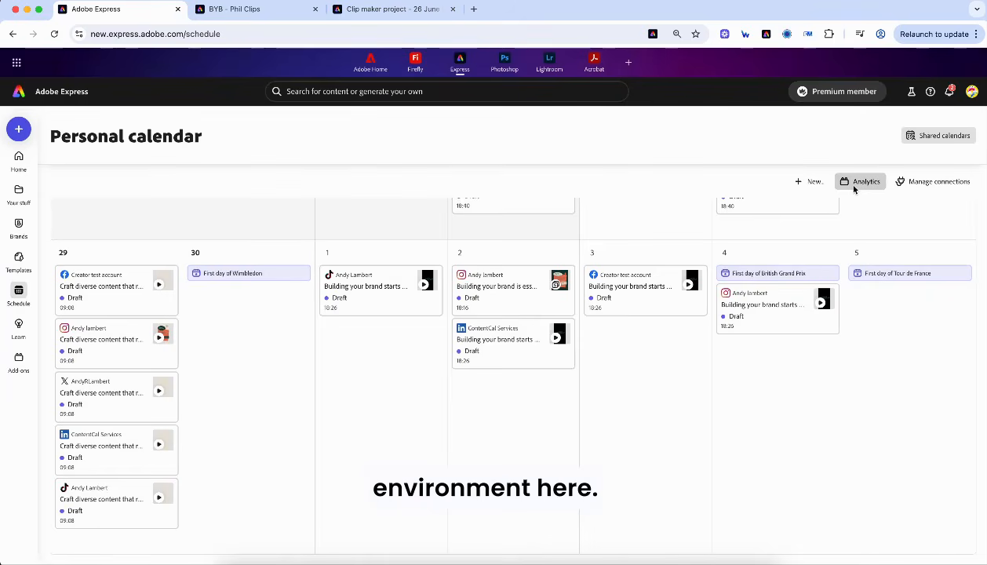
- Open Metricool analytics from the calendar and sign in
click(855, 187)
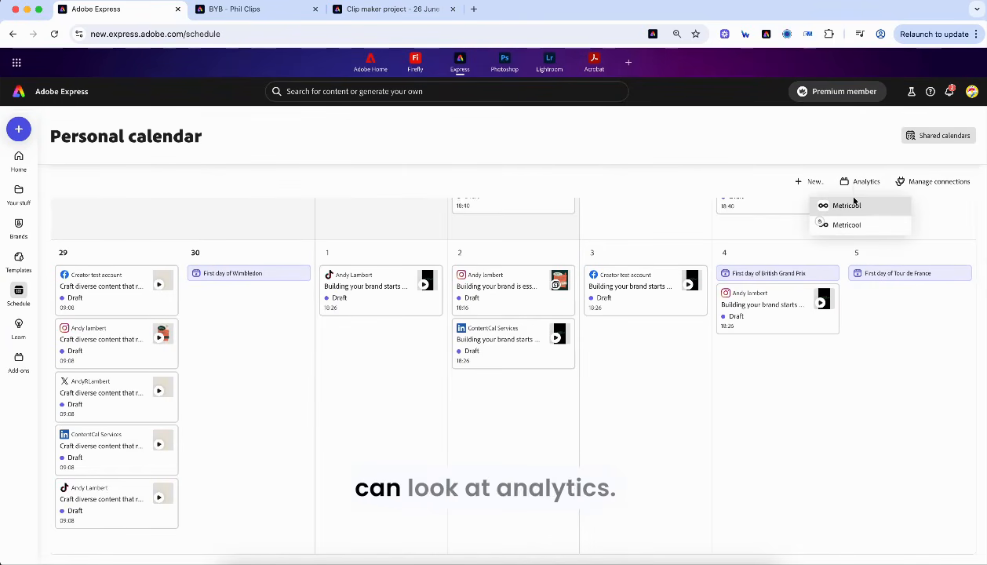
click(849, 207)
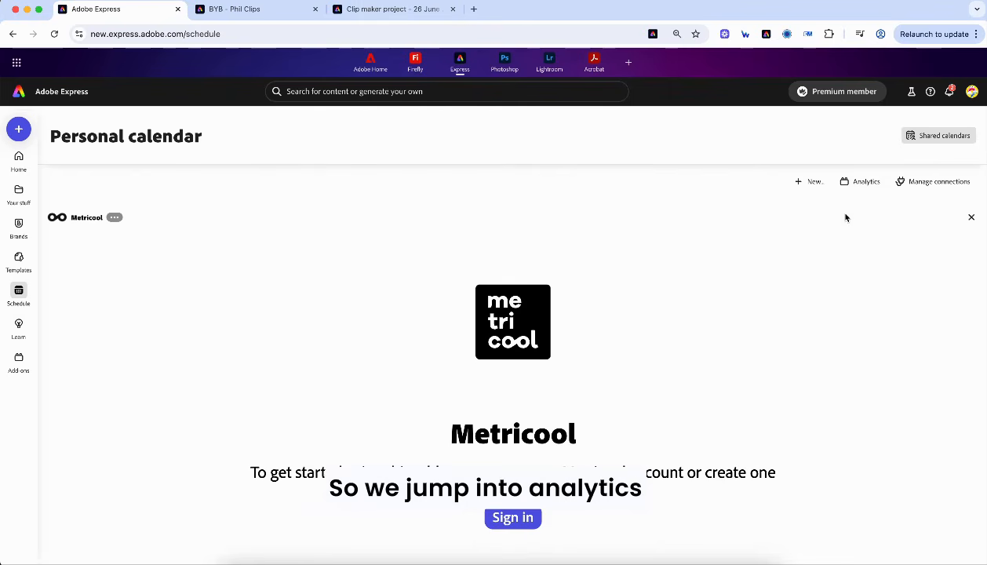
click(510, 518)
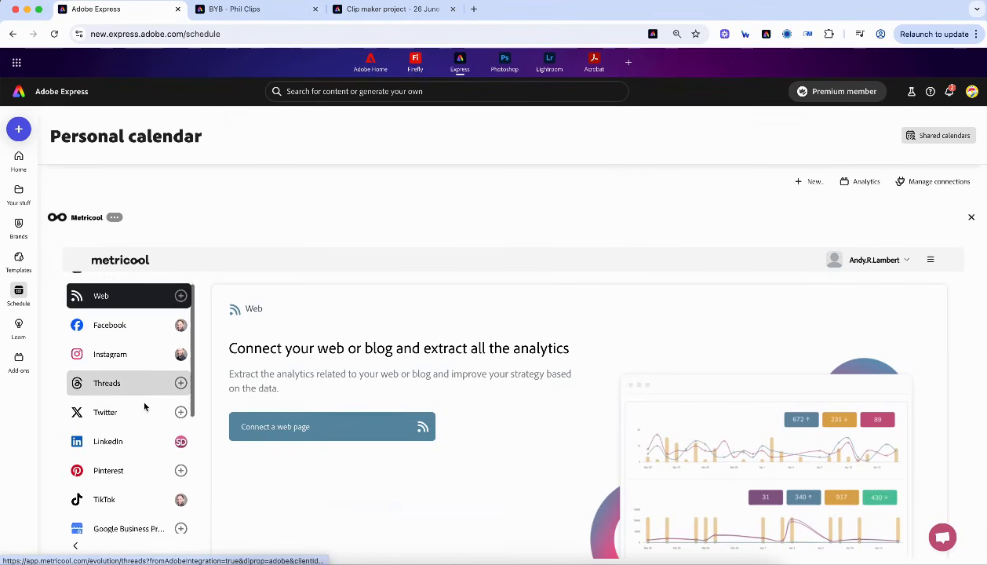
scroll(144, 406, up, 1)
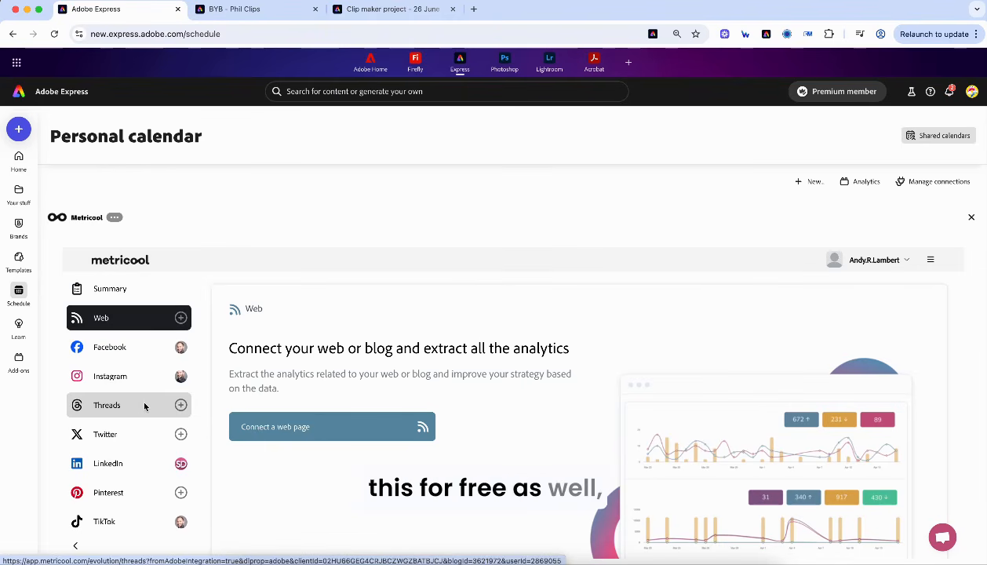
scroll(148, 439, down, 3)
scroll(143, 416, up, 3)
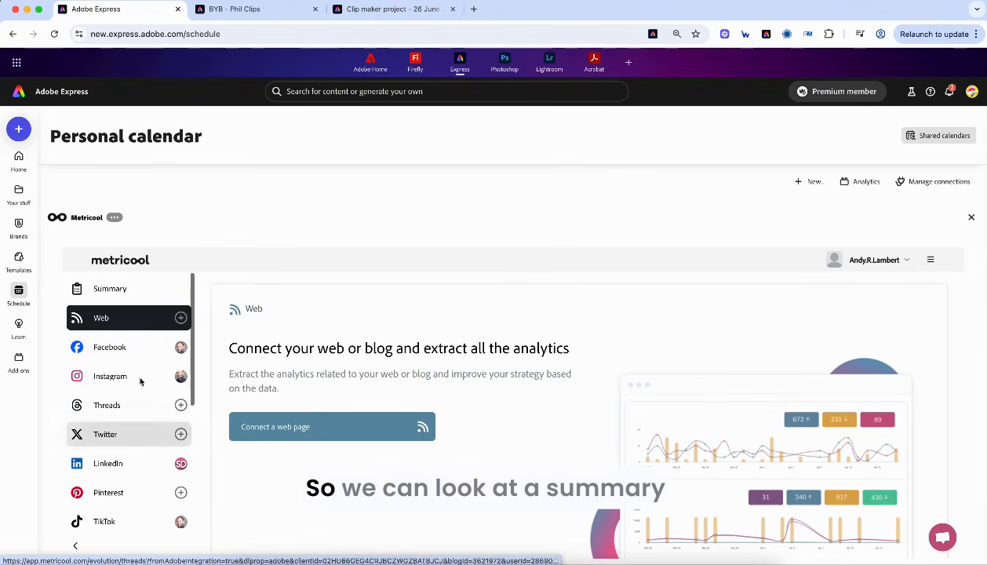
- Go to the account summary, then the LinkedIn analytics posts list
click(110, 292)
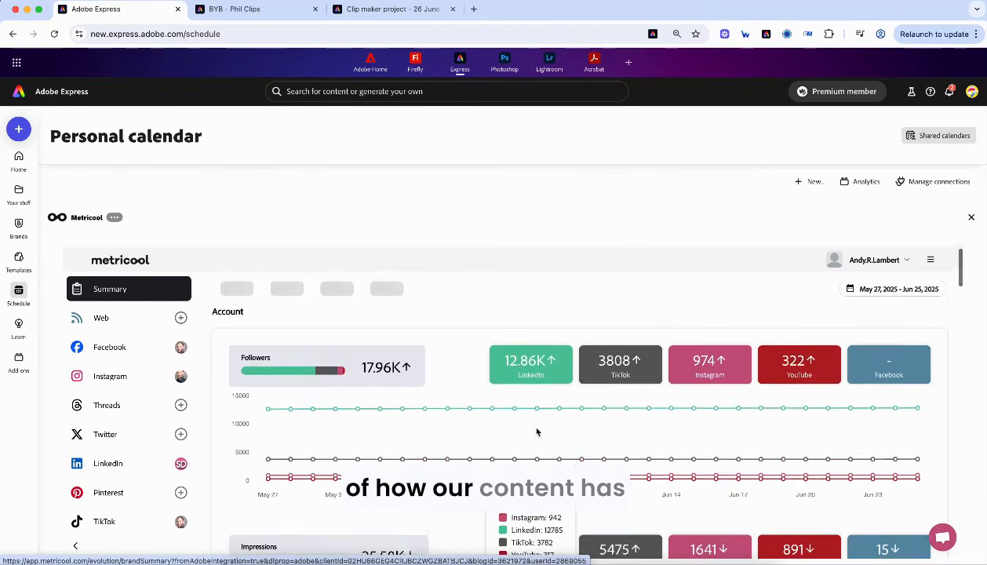
scroll(537, 432, down, 3)
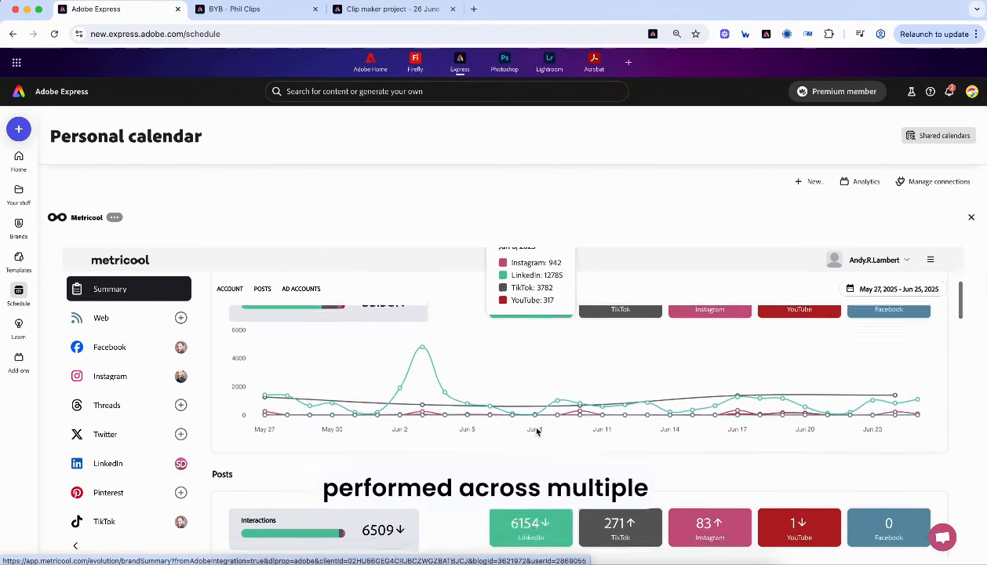
scroll(537, 432, down, 3)
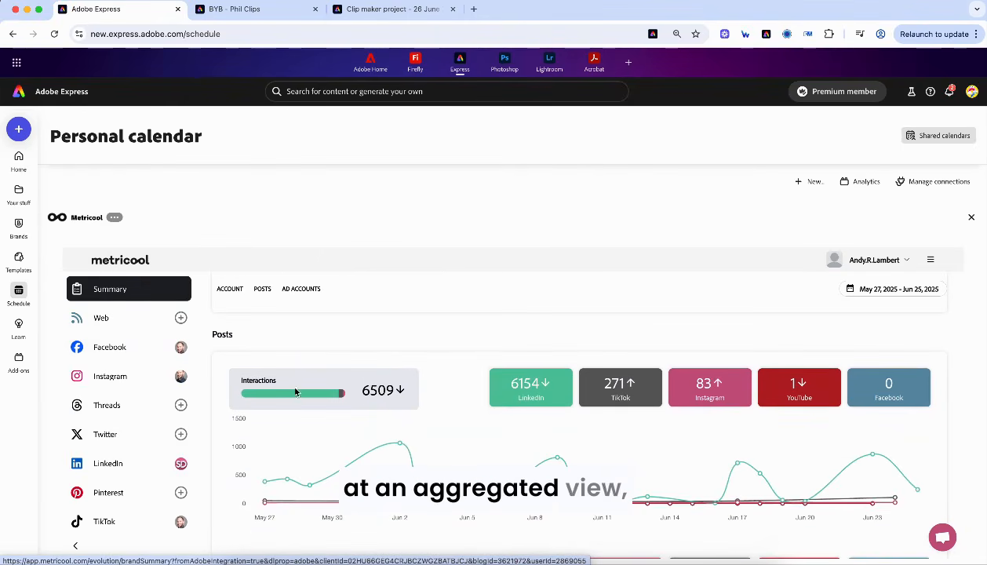
click(110, 464)
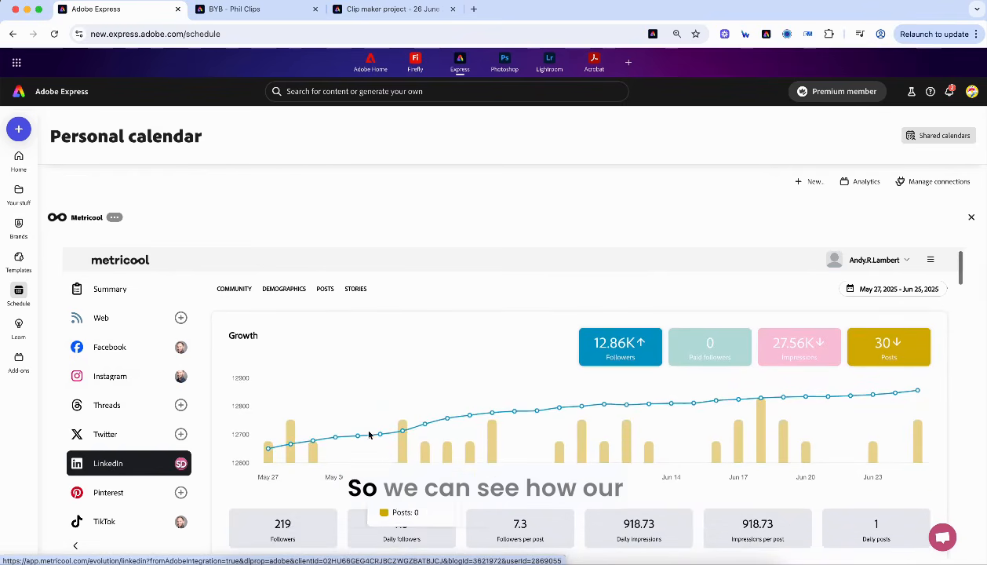
scroll(760, 396, down, 3)
scroll(760, 397, down, 5)
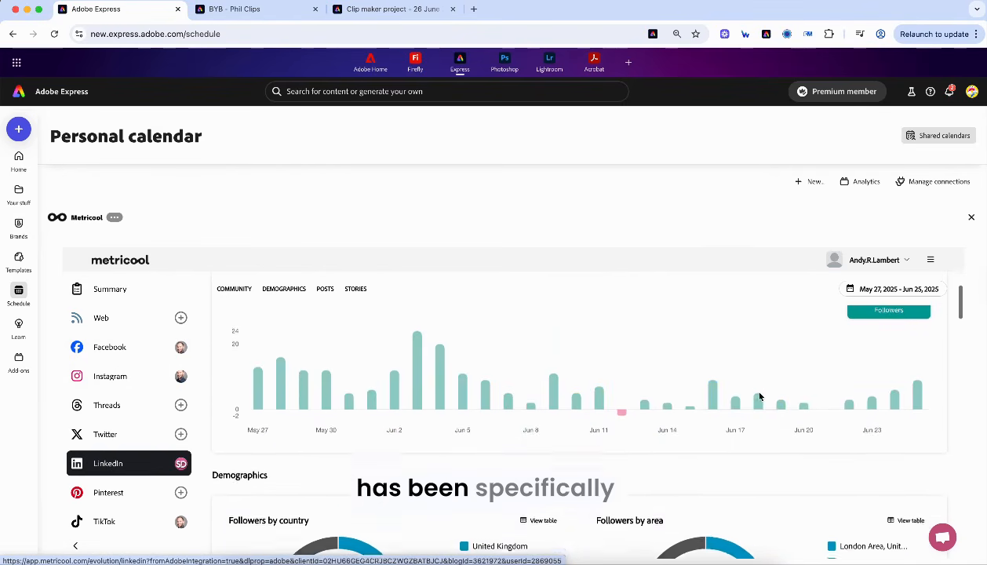
scroll(760, 396, down, 6)
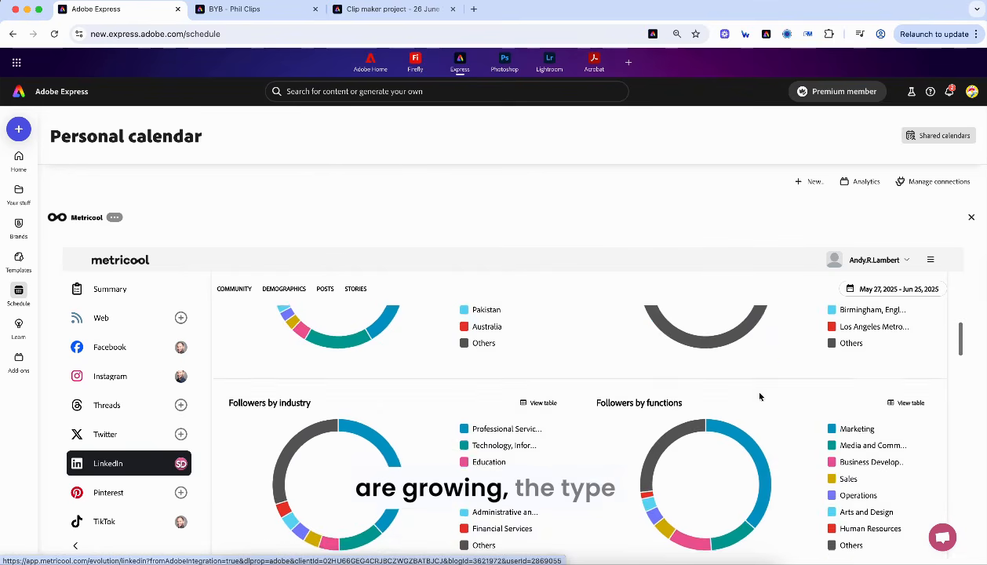
scroll(759, 396, down, 8)
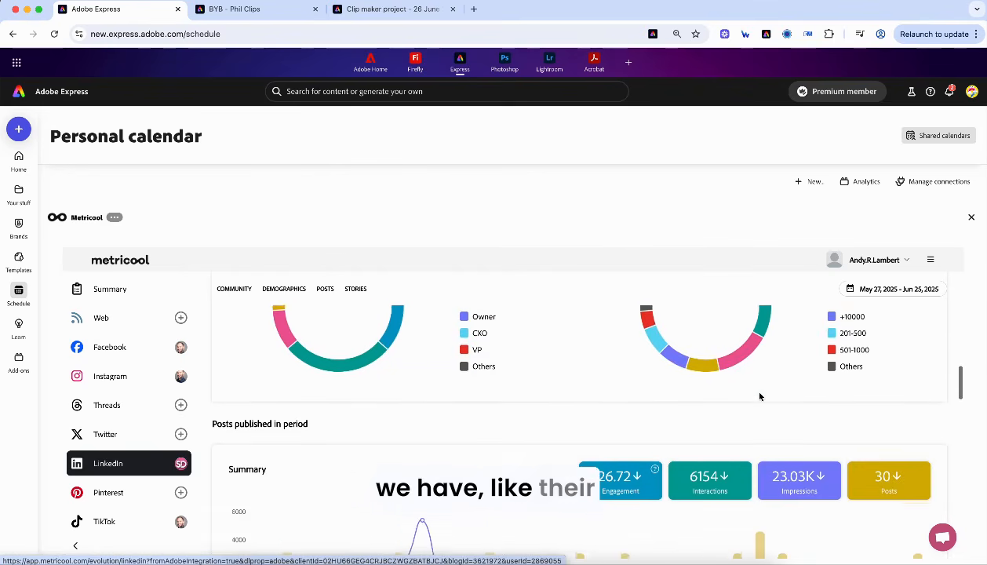
scroll(759, 397, down, 4)
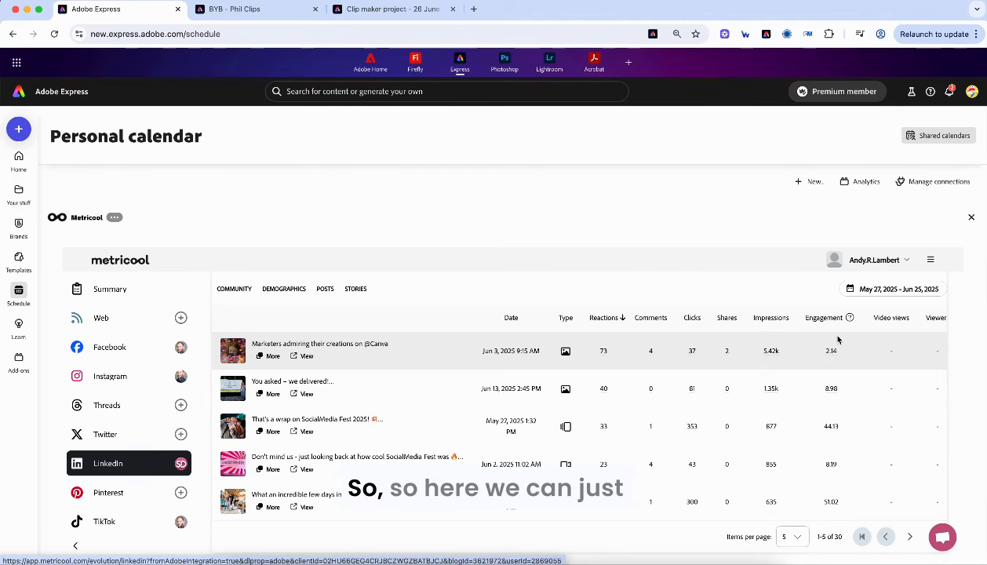
- Sort the LinkedIn posts by engagement, highest first, and view the top post
click(784, 325)
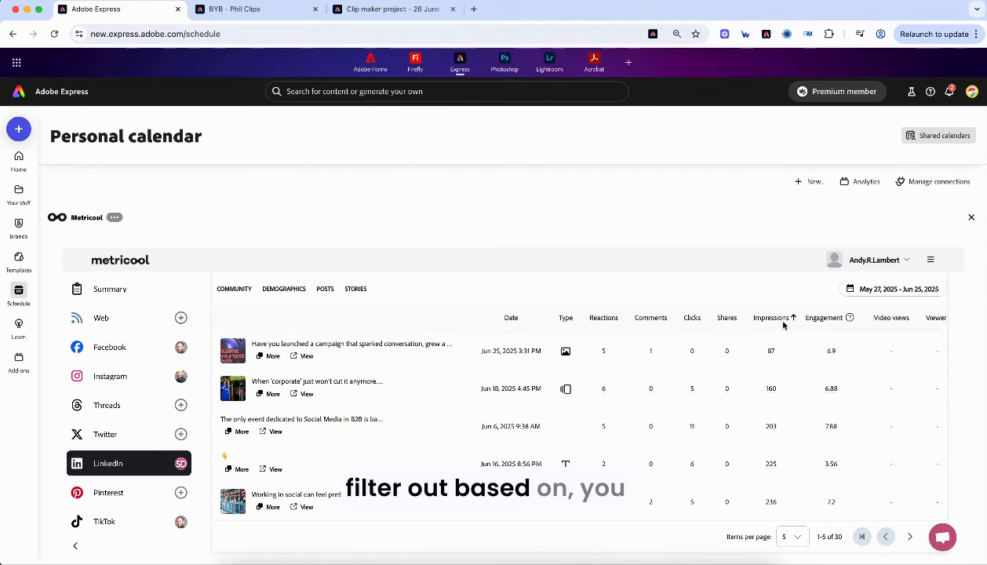
click(784, 325)
click(836, 322)
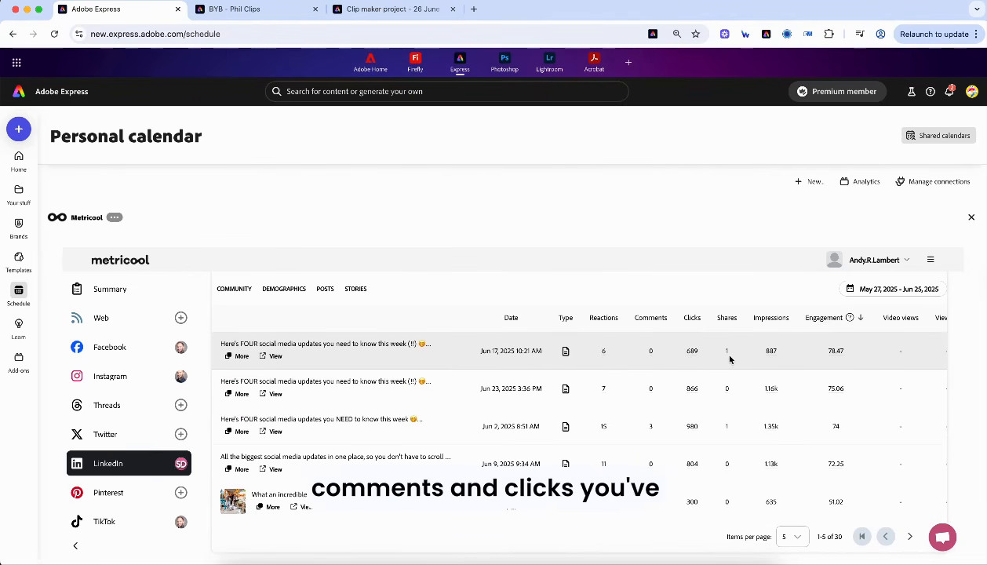
click(271, 356)
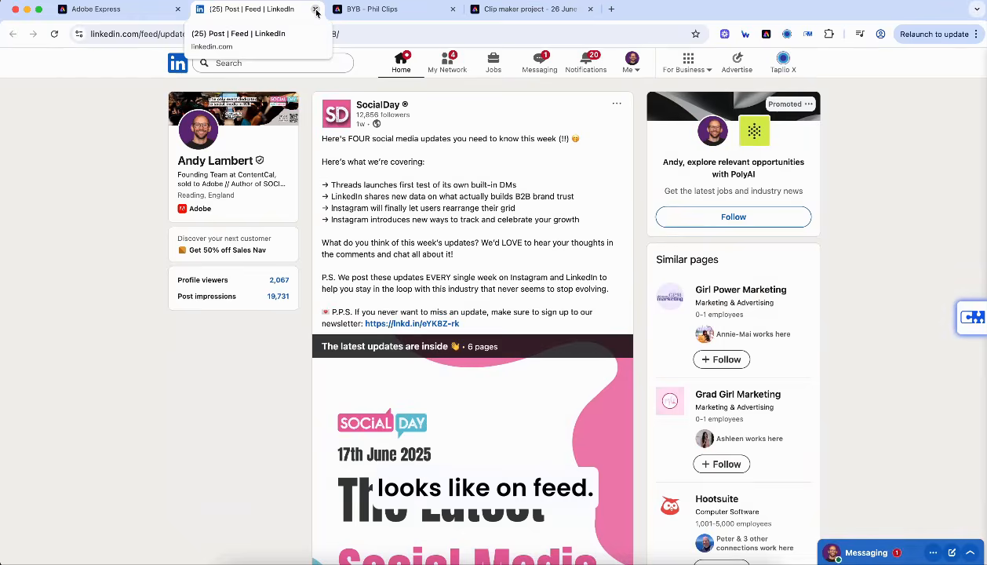
click(317, 11)
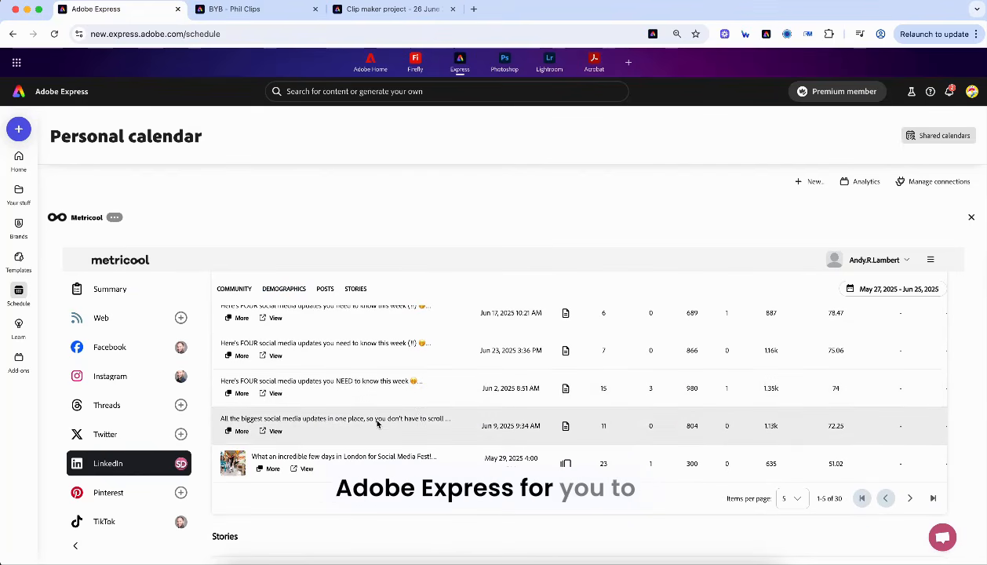
- Open Metricool Reports and scroll through its sections
scroll(376, 423, down, 5)
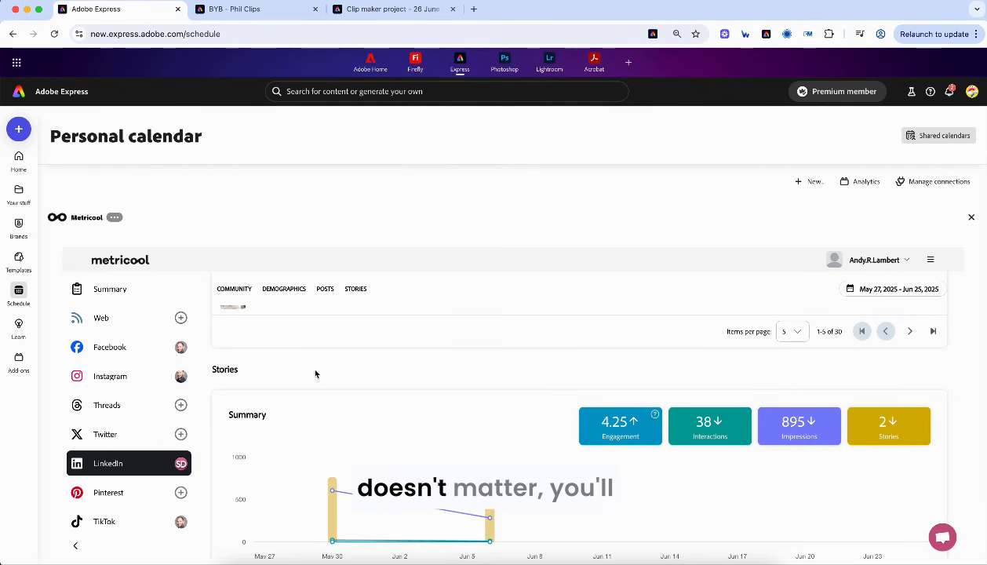
scroll(102, 428, down, 10)
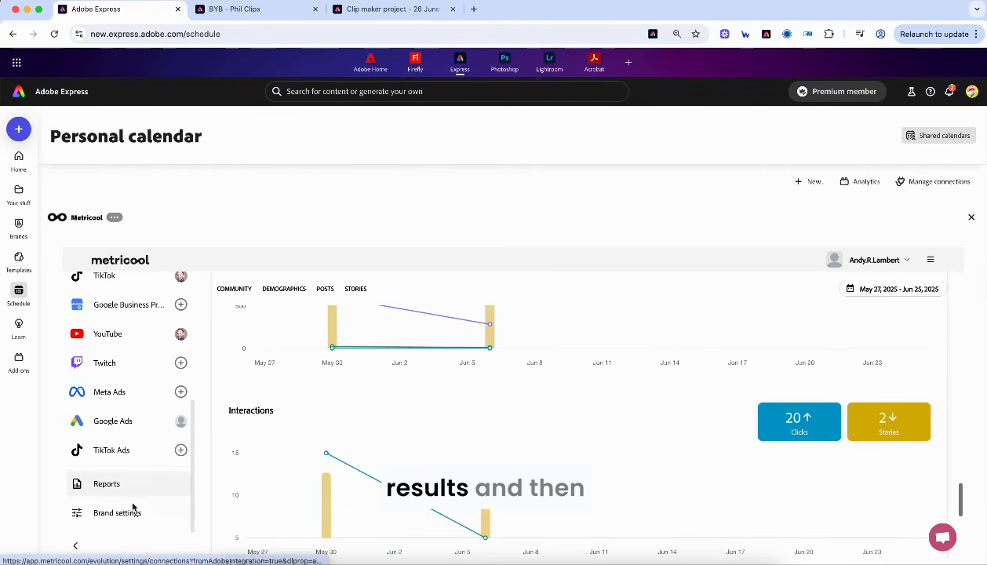
click(117, 486)
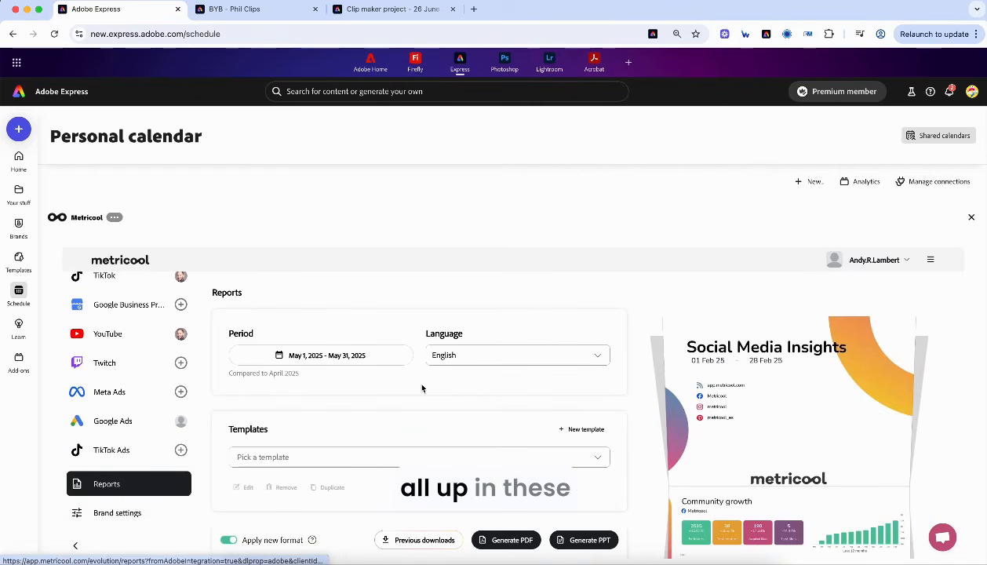
scroll(422, 388, down, 5)
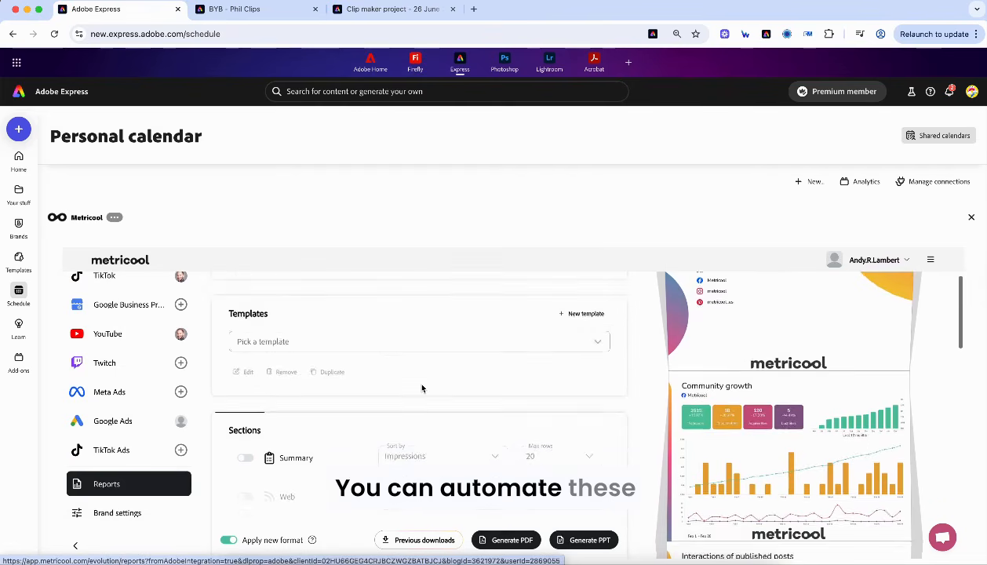
scroll(738, 421, down, 3)
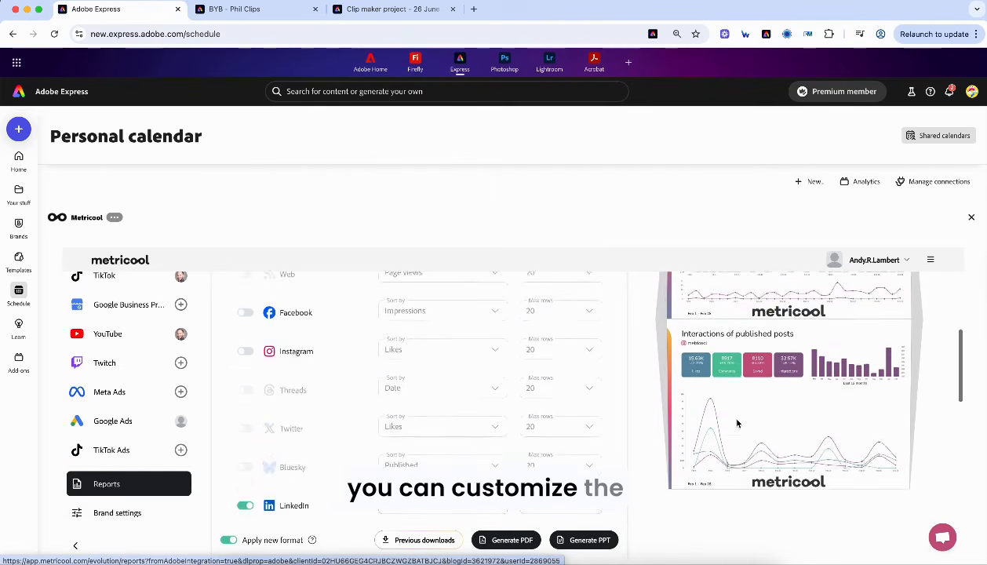
scroll(398, 394, down, 3)
scroll(458, 412, down, 10)
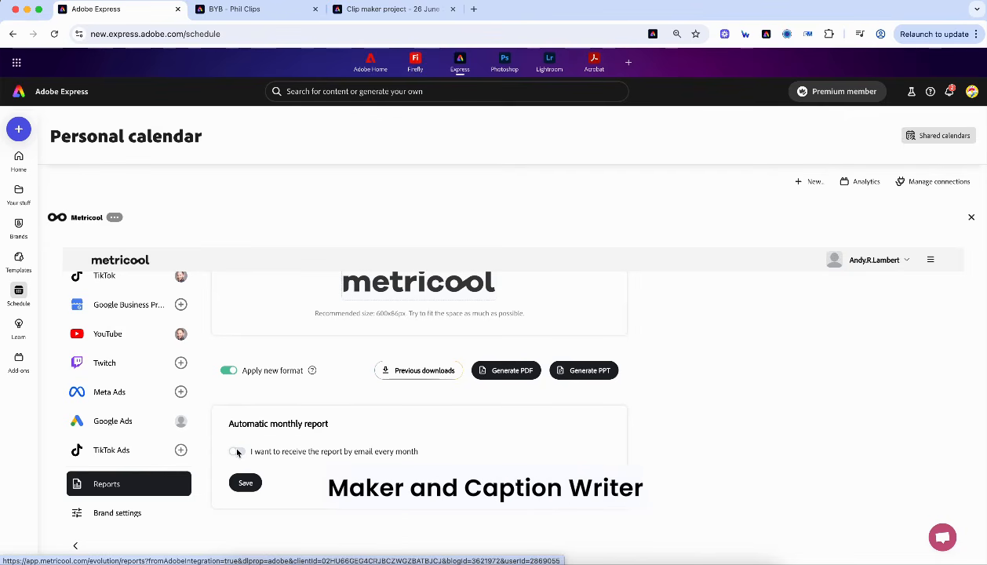
scroll(311, 338, up, 3)
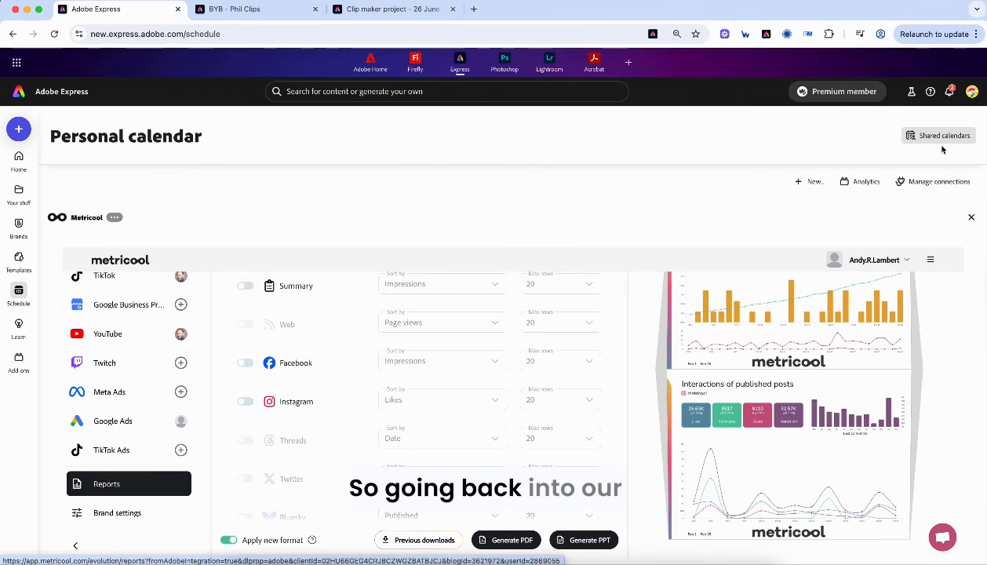
- Close Metricool and view the calendar in week, month, then Instagram grid layouts
click(971, 218)
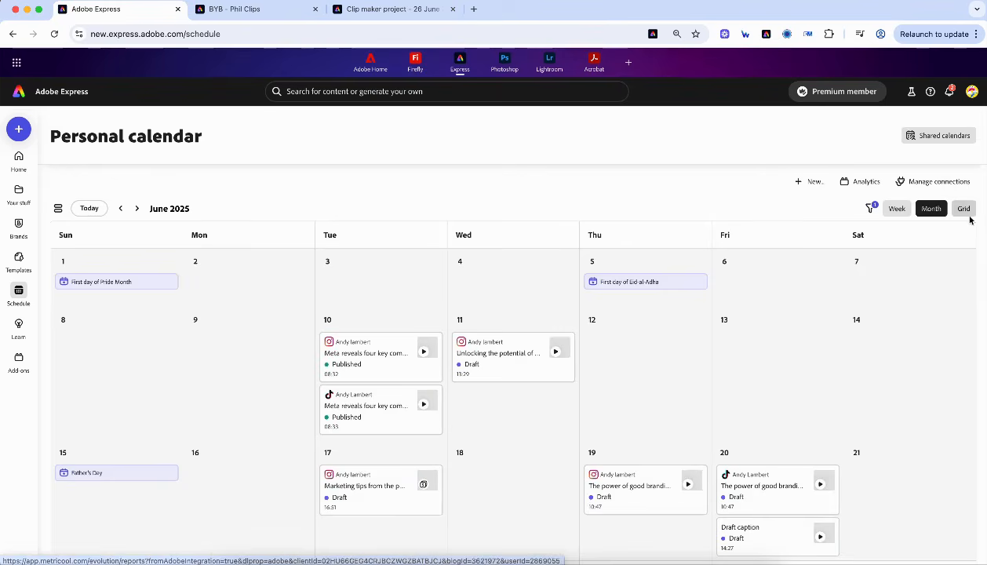
click(896, 209)
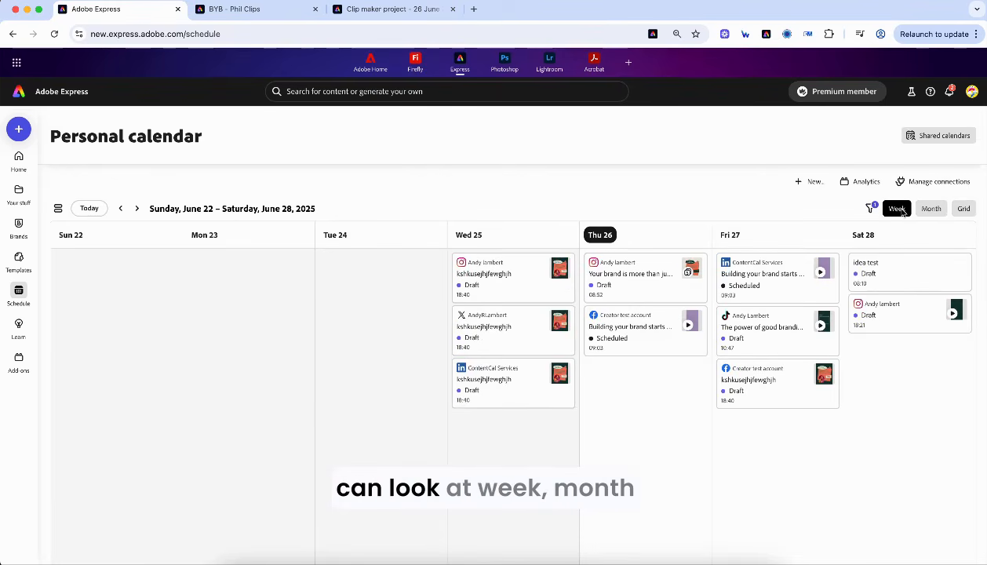
click(931, 211)
click(963, 209)
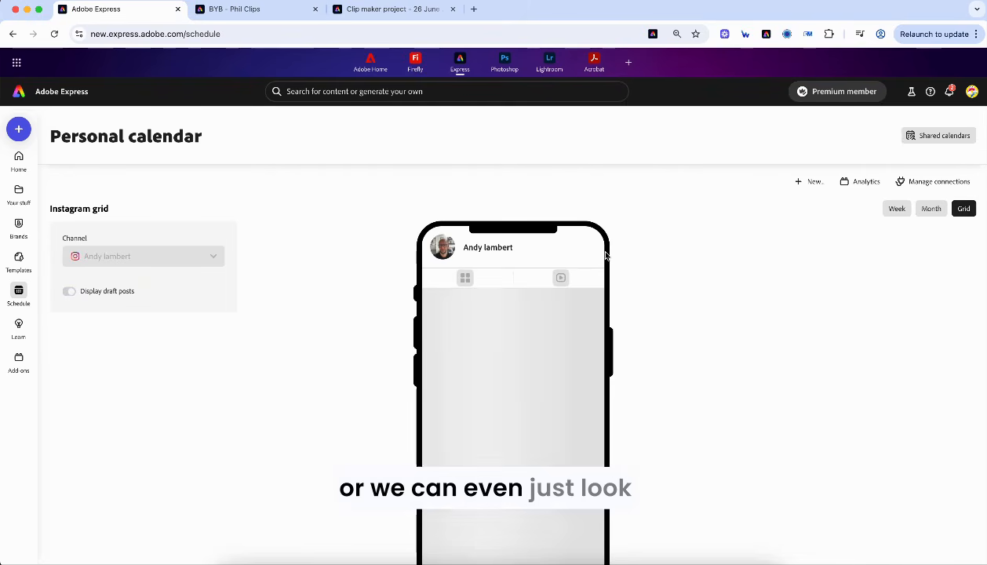